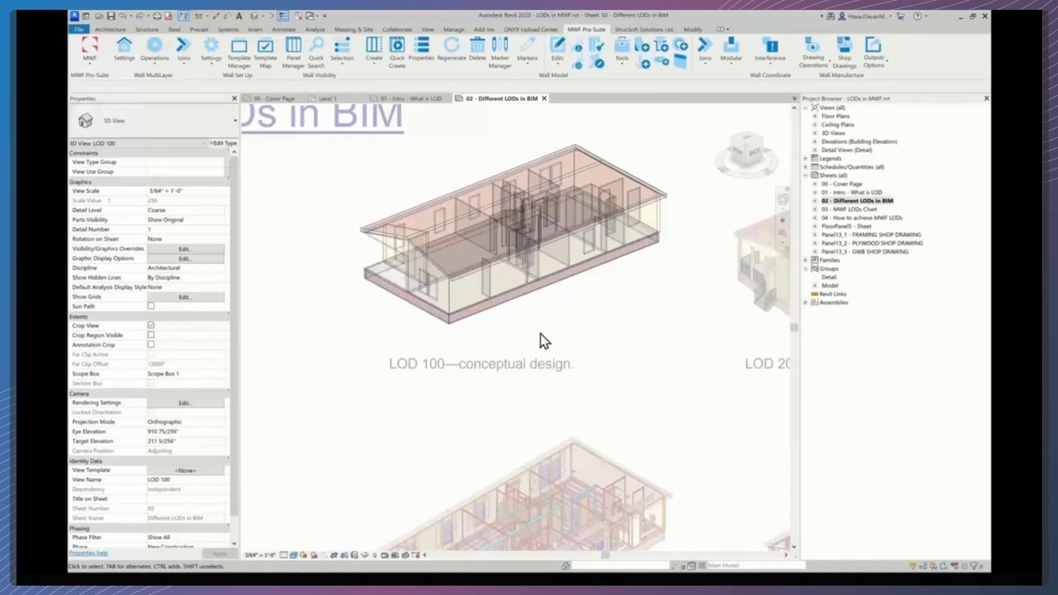
# - Leave the LOD 100 viewport and move along the sheet to the LOD 200 schematic design viewport
pyautogui.doubleClick(373, 402)
pyautogui.scroll(-1, 661, 373)
pyautogui.moveTo(650, 377); pyautogui.dragTo(429, 377, button='middle')
pyautogui.scroll(1, 524, 347)
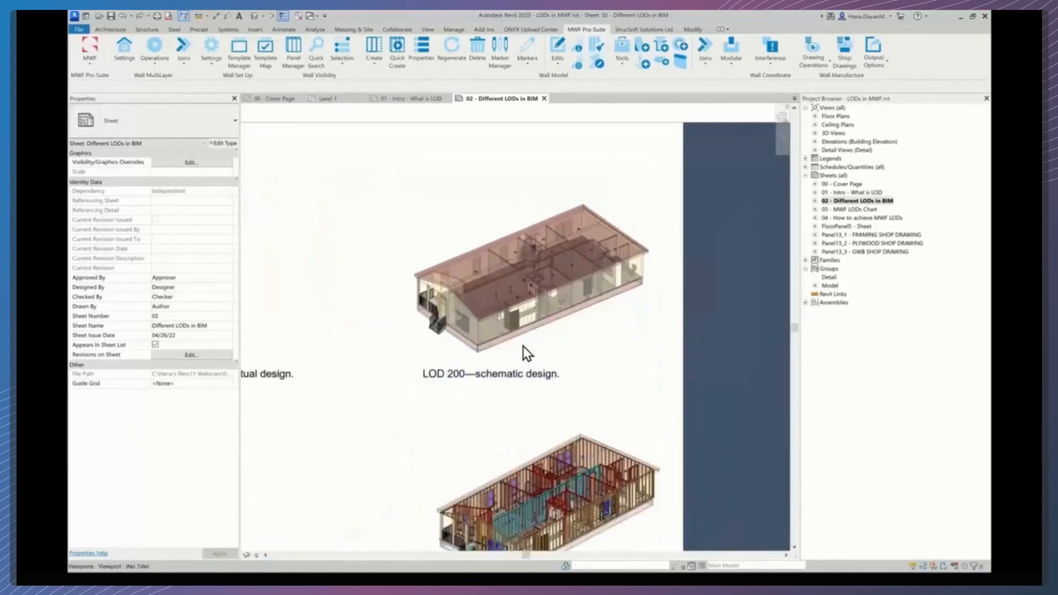
# - Activate the LOD 200 viewport on the sheet to work inside its 3D view
pyautogui.scroll(1, 524, 352)
pyautogui.doubleClick(553, 332)
pyautogui.moveTo(573, 329)
pyautogui.keyDown('shift'); pyautogui.mouseDown(button='middle')
pyautogui.moveTo(585, 342)
pyautogui.moveTo(567, 343)
pyautogui.moveTo(576, 350)
pyautogui.moveTo(566, 339)
pyautogui.mouseUp(button='middle'); pyautogui.keyUp('shift')
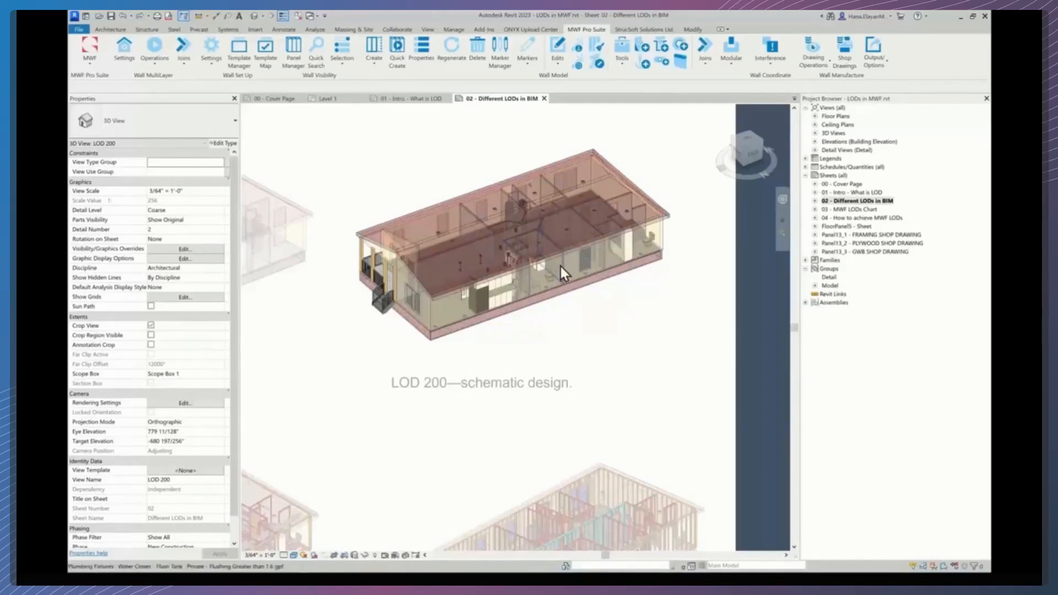
# - Inspect the LOD 200 model's walls, air terminals and plumbing fixtures up close, returning to the full building view
pyautogui.scroll(3, 525, 259)
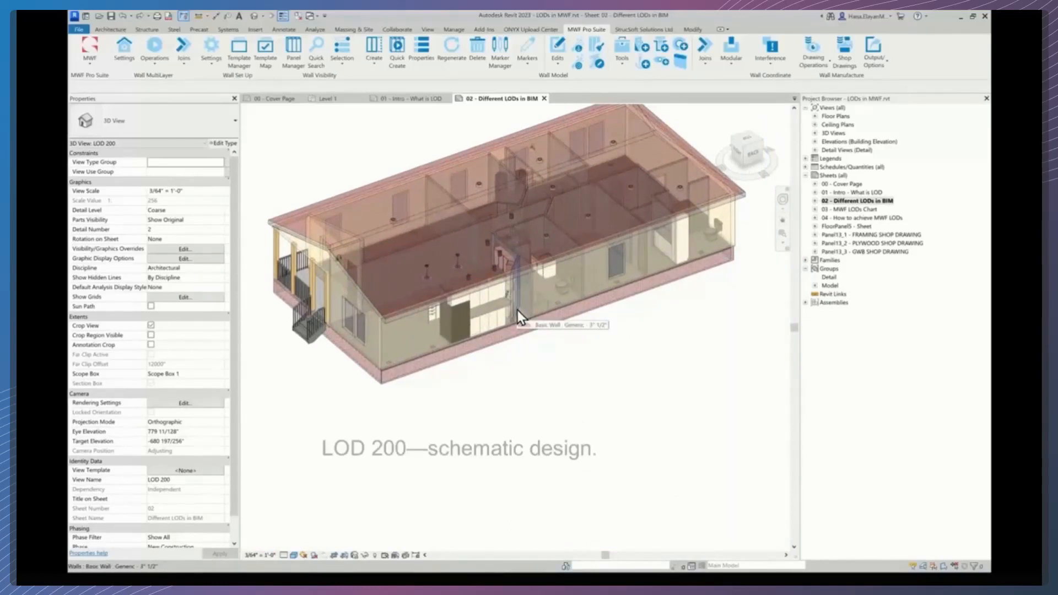
pyautogui.scroll(4, 518, 310)
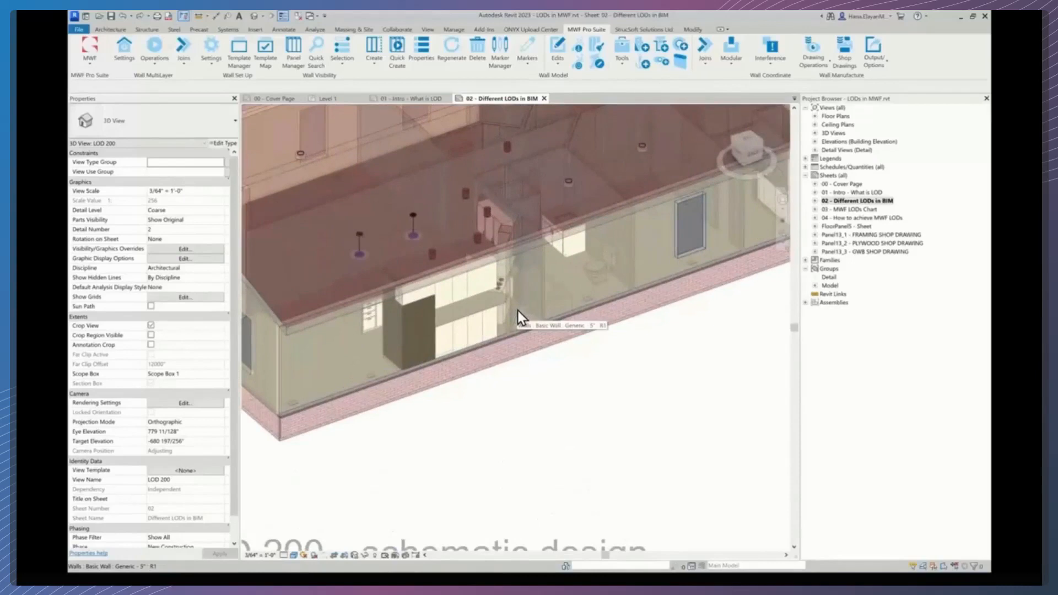
pyautogui.moveTo(522, 314); pyautogui.dragTo(573, 368, button='middle')
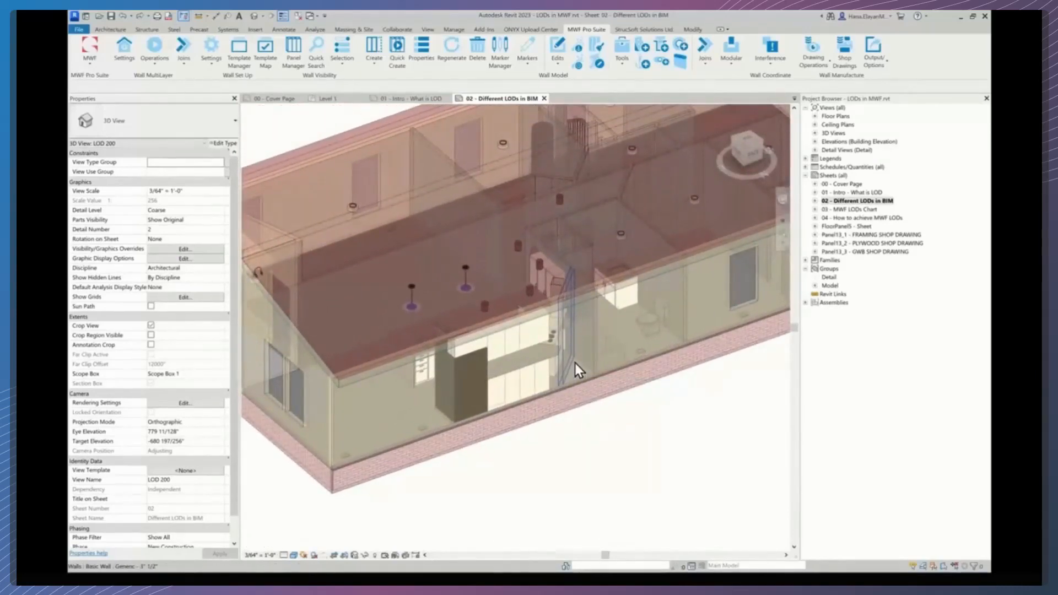
pyautogui.moveTo(633, 348); pyautogui.dragTo(596, 371, button='middle')
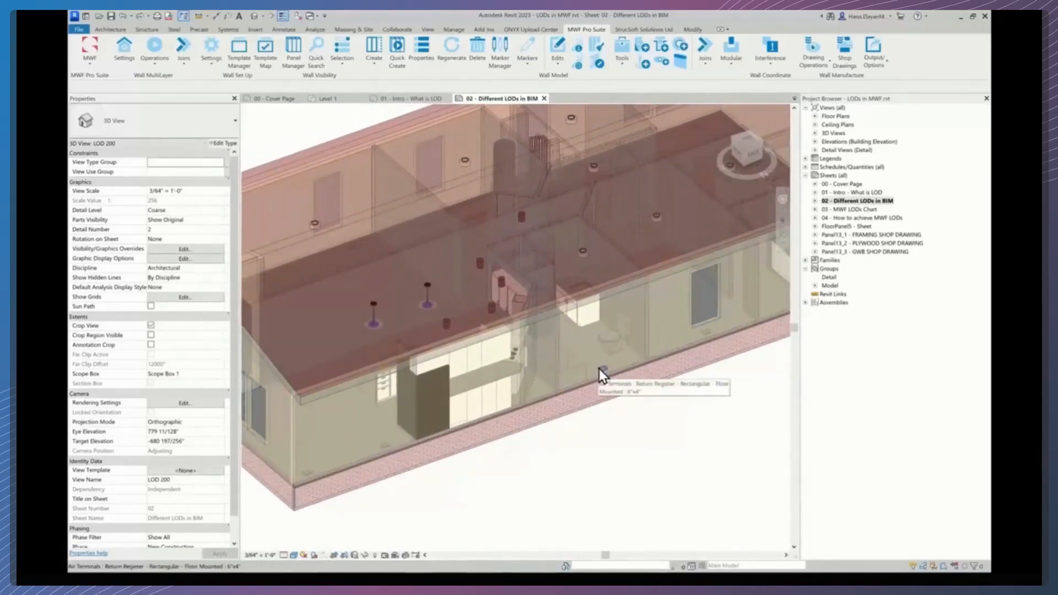
pyautogui.moveTo(613, 353); pyautogui.dragTo(560, 355, button='middle')
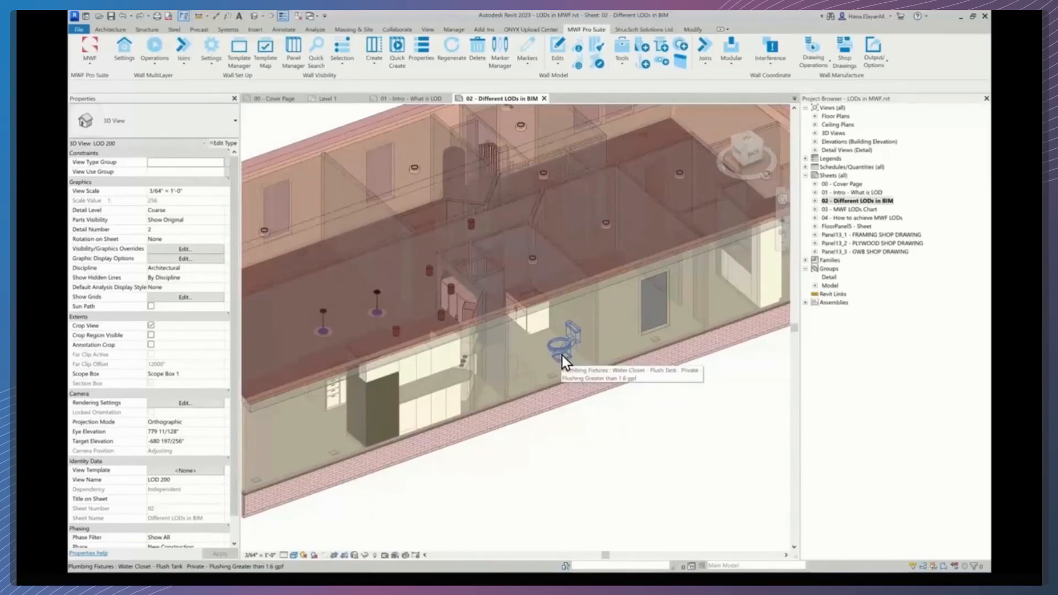
pyautogui.moveTo(562, 355)
pyautogui.mouseDown(button='middle')
pyautogui.moveTo(583, 354)
pyautogui.moveTo(574, 366)
pyautogui.moveTo(586, 367)
pyautogui.moveTo(575, 353)
pyautogui.mouseUp(button='middle')
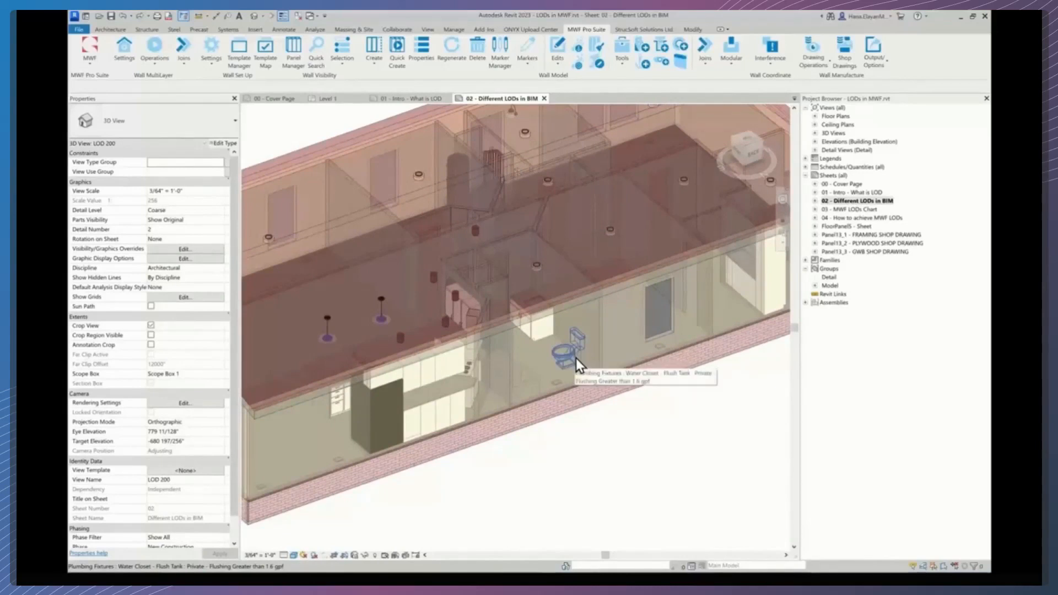
pyautogui.moveTo(552, 372); pyautogui.dragTo(576, 368, button='middle')
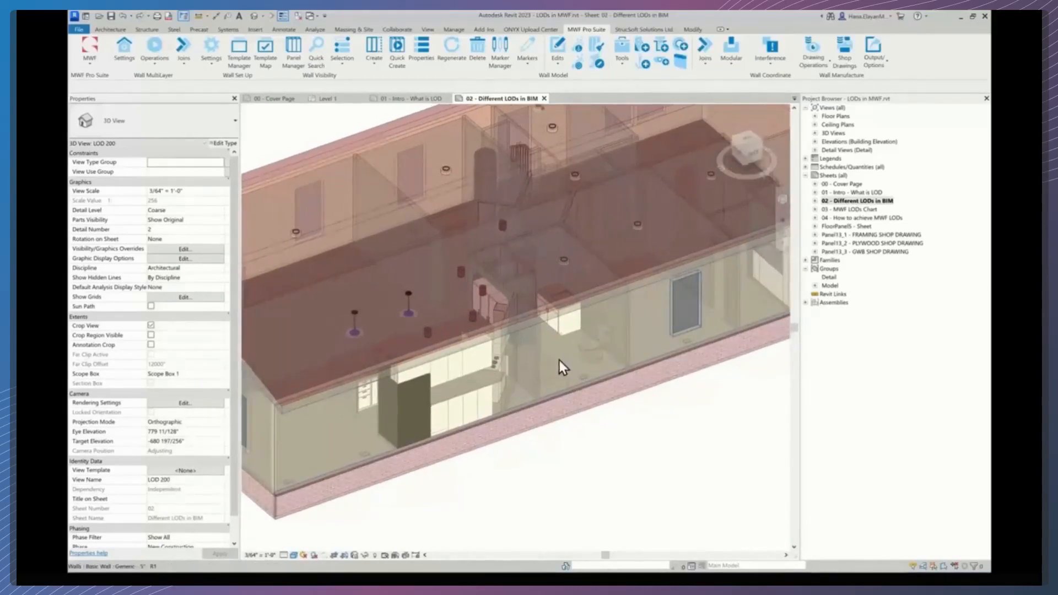
pyautogui.scroll(-6, 573, 388)
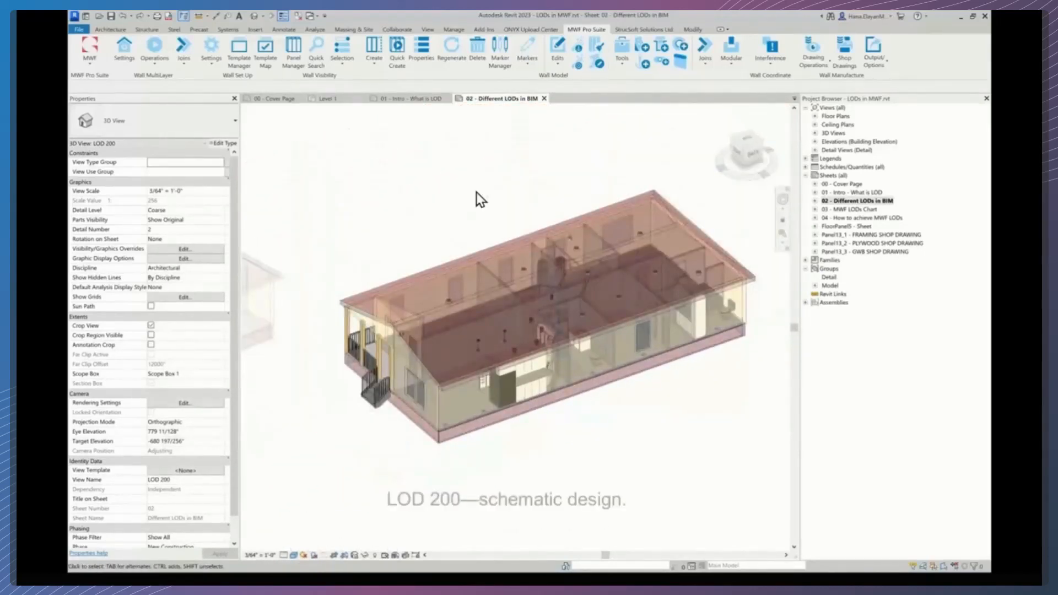
# - Deactivate the LOD 200 viewport and view the sheet's overall layout of LOD viewports
pyautogui.doubleClick(452, 177)
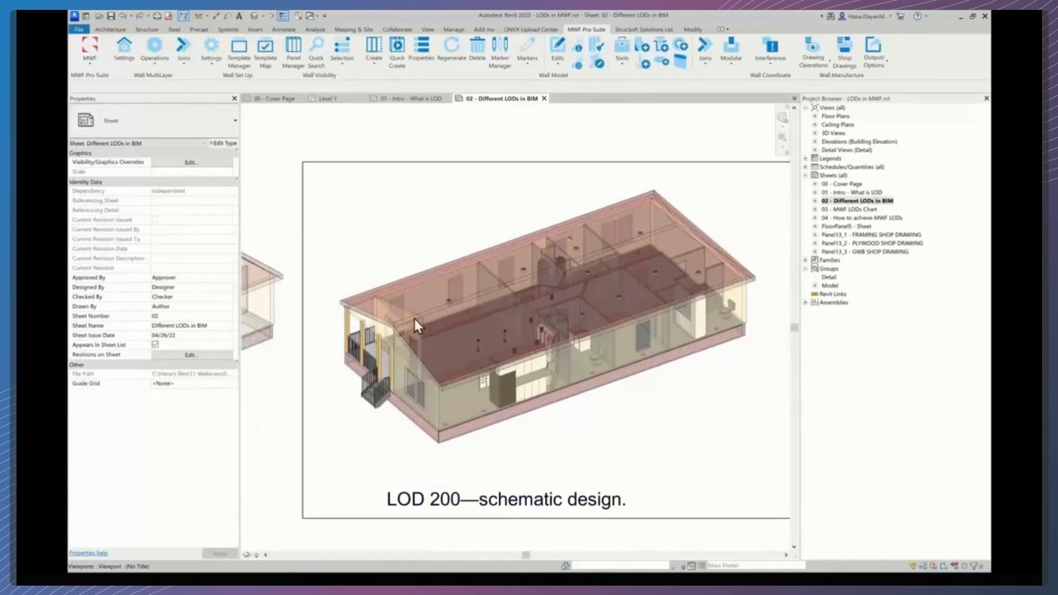
pyautogui.scroll(-5, 558, 384)
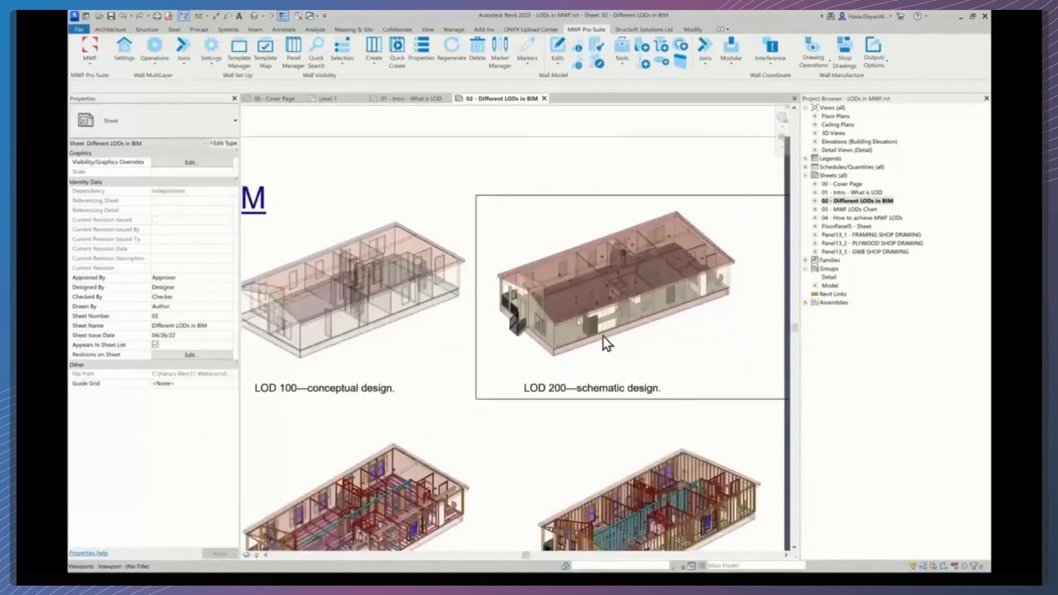
pyautogui.scroll(-1, 552, 378)
pyautogui.moveTo(583, 362); pyautogui.dragTo(608, 263, button='middle')
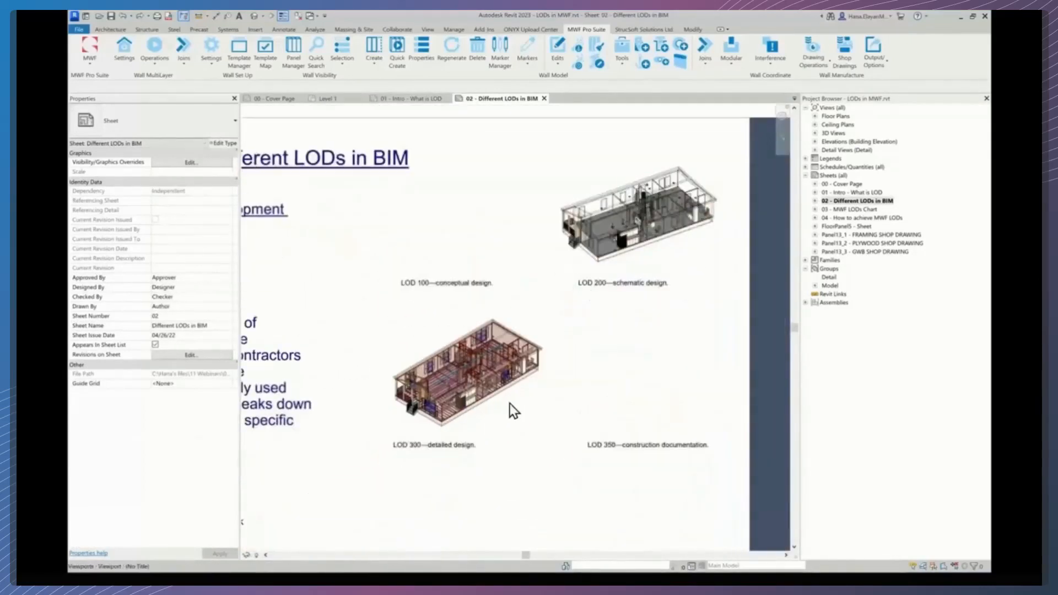
# - Bring the LOD 300 detailed design viewport into focus and activate it
pyautogui.scroll(2, 488, 421)
pyautogui.scroll(2, 488, 421)
pyautogui.moveTo(488, 421); pyautogui.dragTo(565, 424, button='middle')
pyautogui.scroll(-1, 563, 429)
pyautogui.scroll(1, 563, 428)
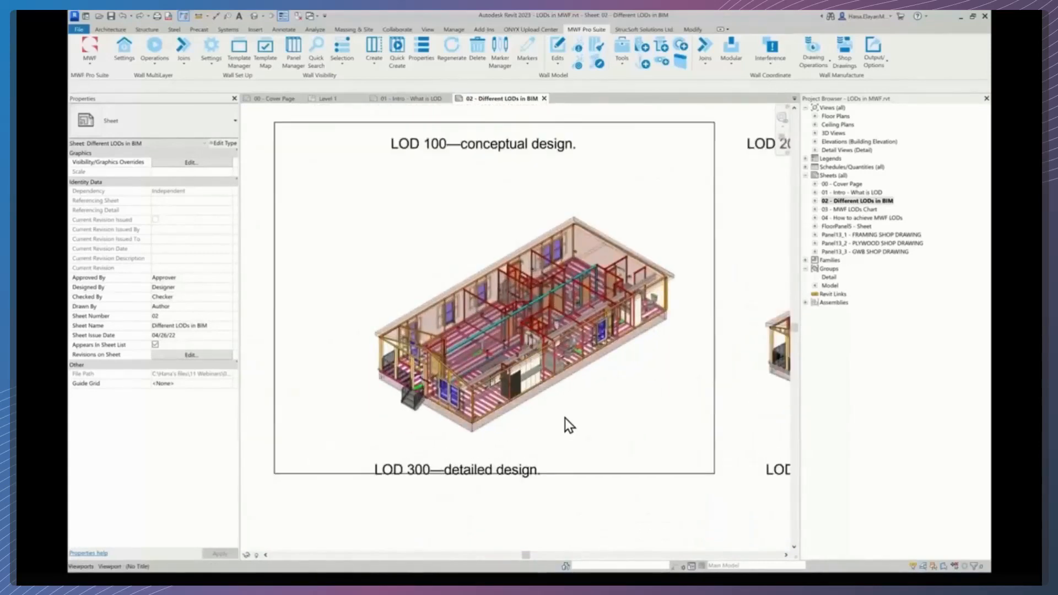
pyautogui.doubleClick(599, 409)
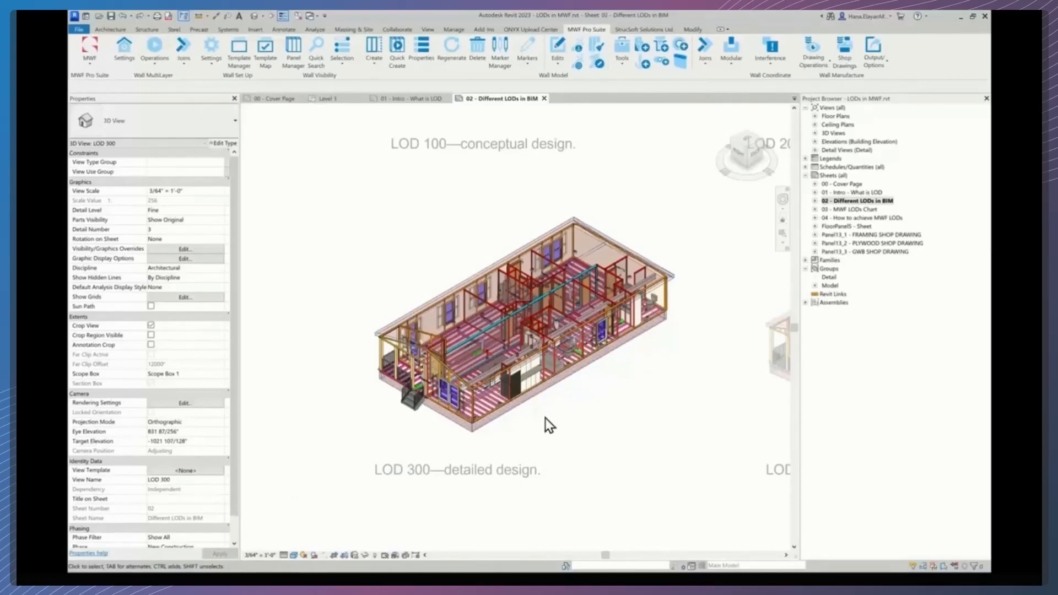
# - Examine the LOD 300 model's framing, piping, lighting and fixtures inside the building
pyautogui.scroll(1, 546, 425)
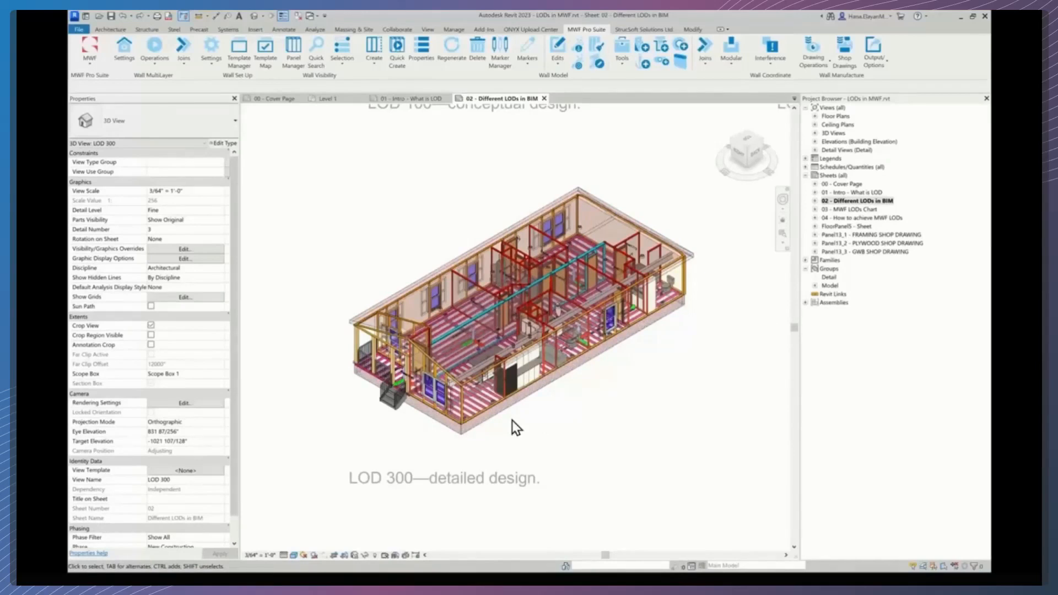
pyautogui.scroll(1, 496, 413)
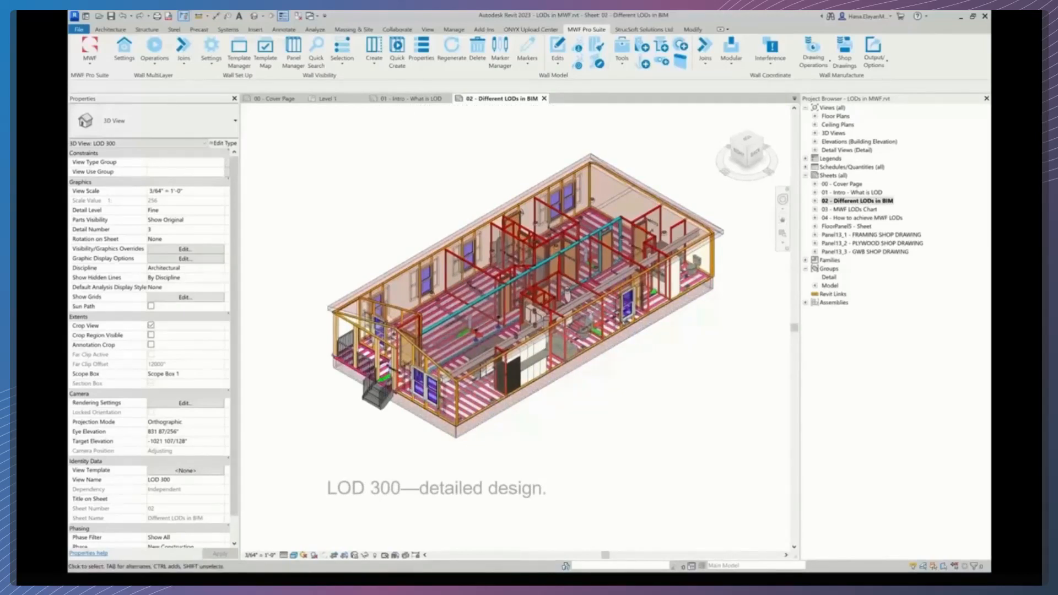
pyautogui.scroll(2, 421, 386)
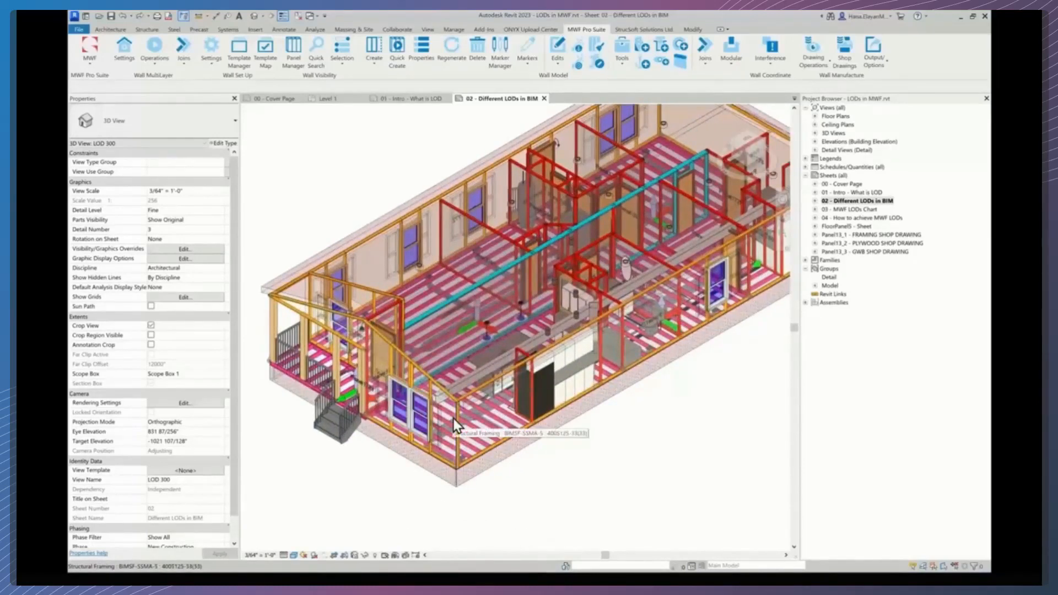
pyautogui.scroll(3, 464, 347)
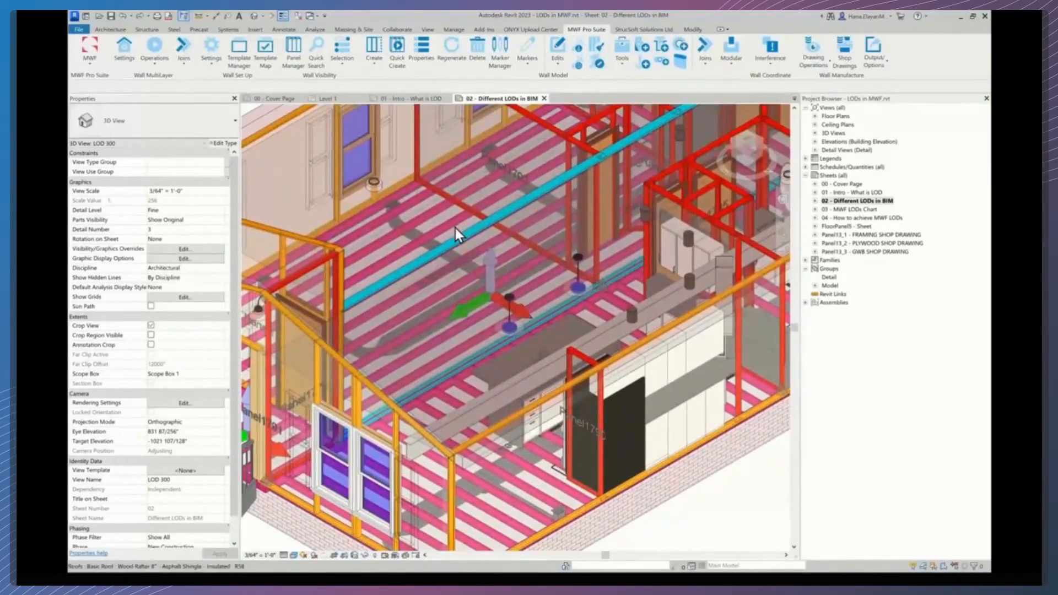
pyautogui.scroll(-3, 496, 299)
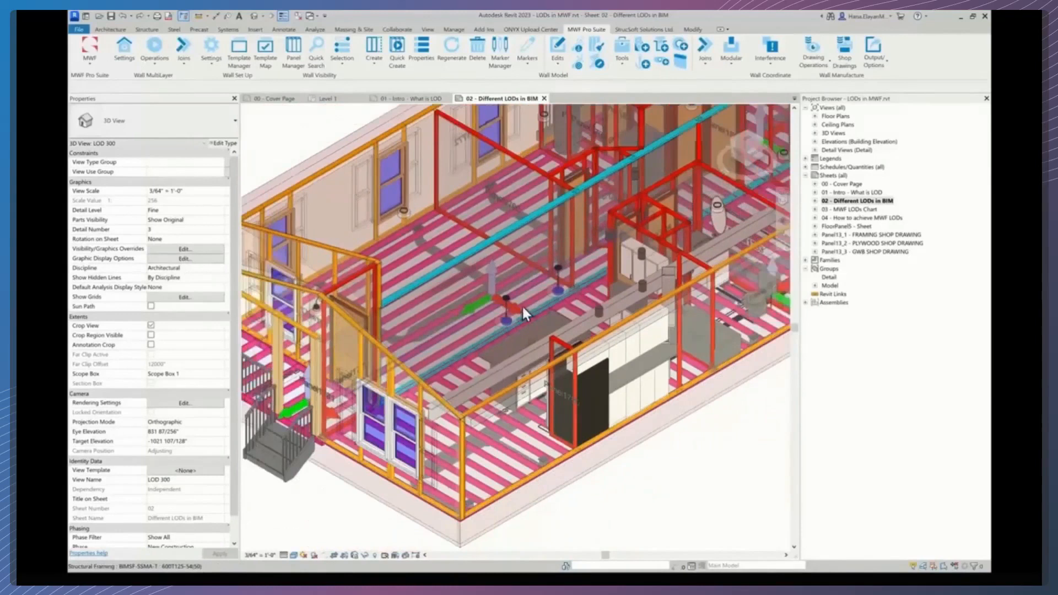
pyautogui.scroll(-1, 523, 307)
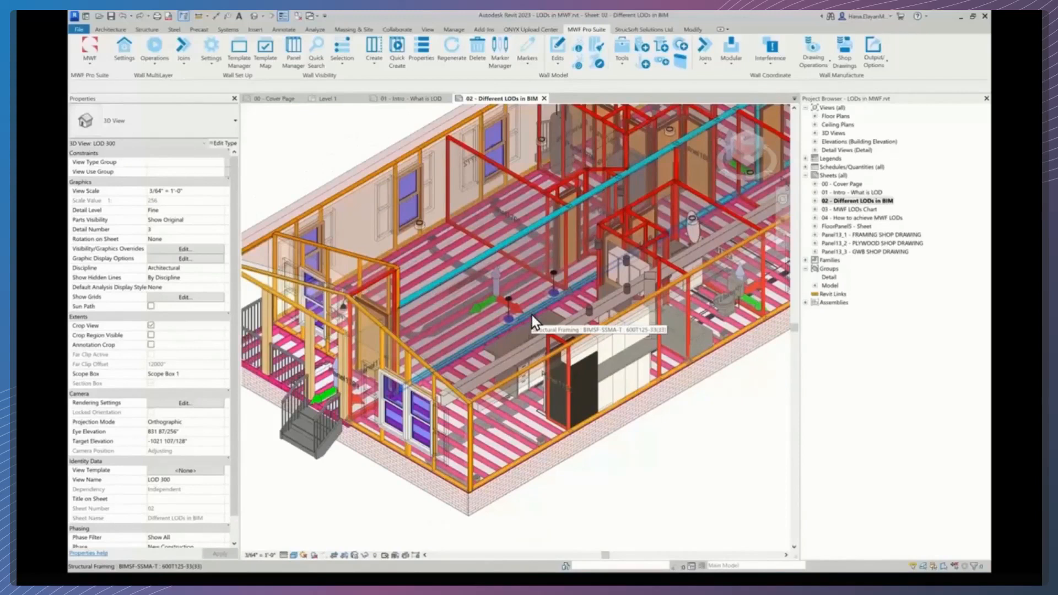
pyautogui.scroll(-1, 534, 312)
pyautogui.moveTo(535, 312); pyautogui.dragTo(505, 339, button='middle')
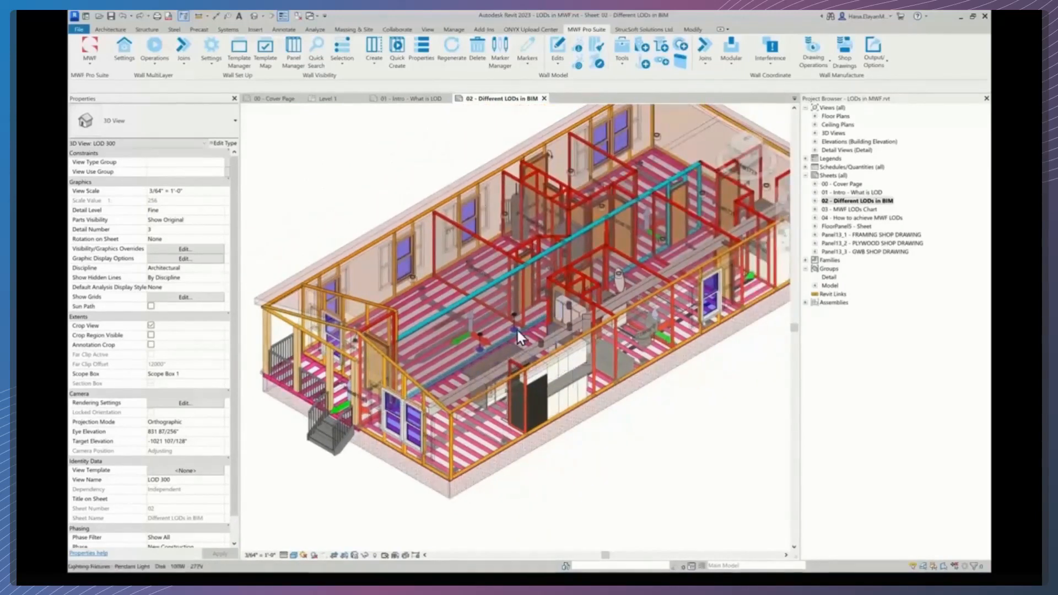
pyautogui.scroll(-2, 513, 336)
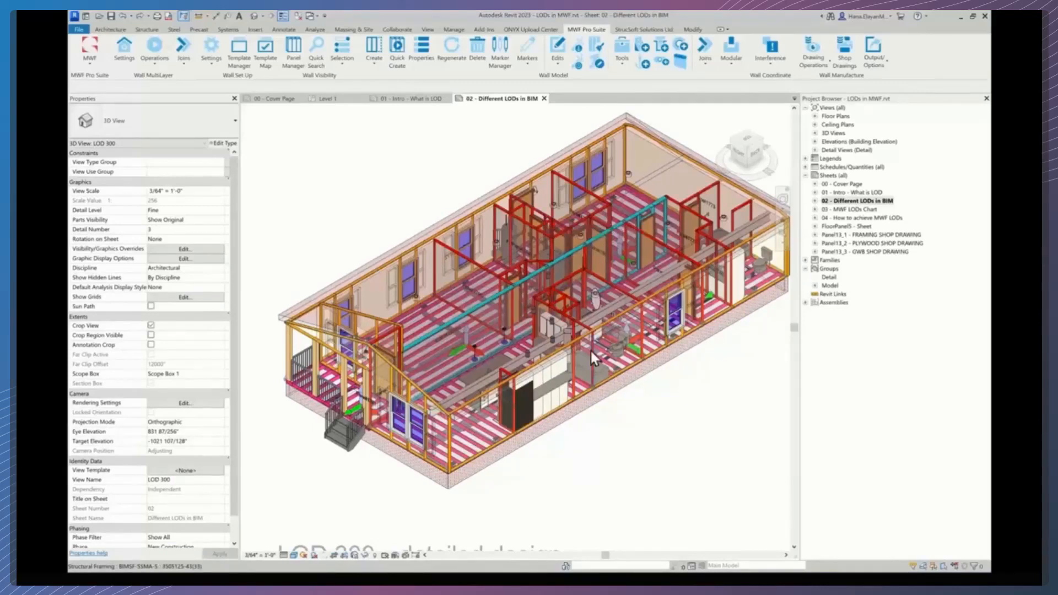
# - Inspect the LOD 300 exterior wall framing, window and plumbing near the kitchen, returning to the full model view
pyautogui.scroll(3, 517, 412)
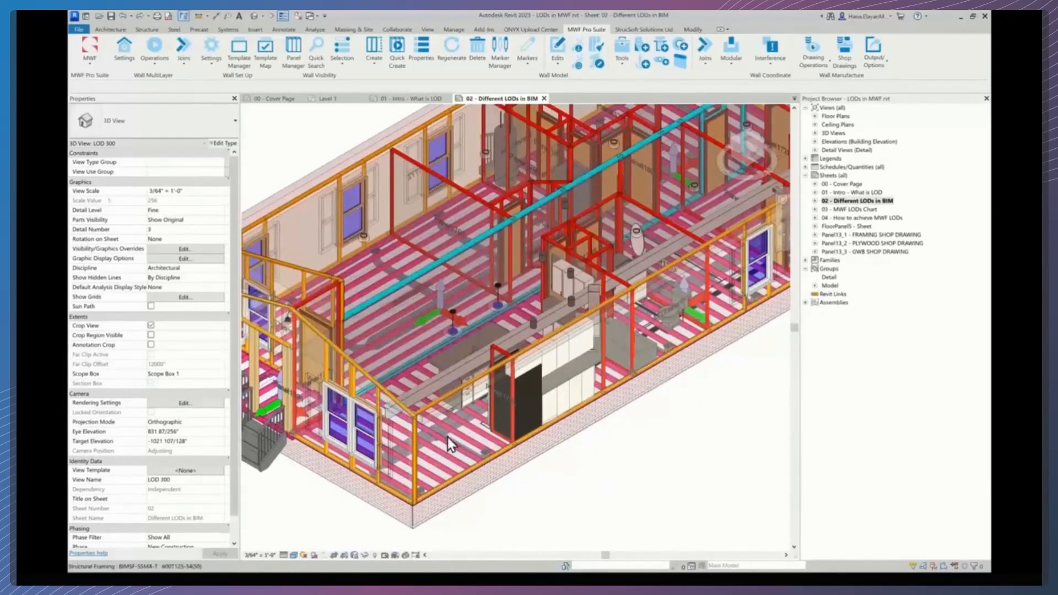
pyautogui.scroll(3, 447, 454)
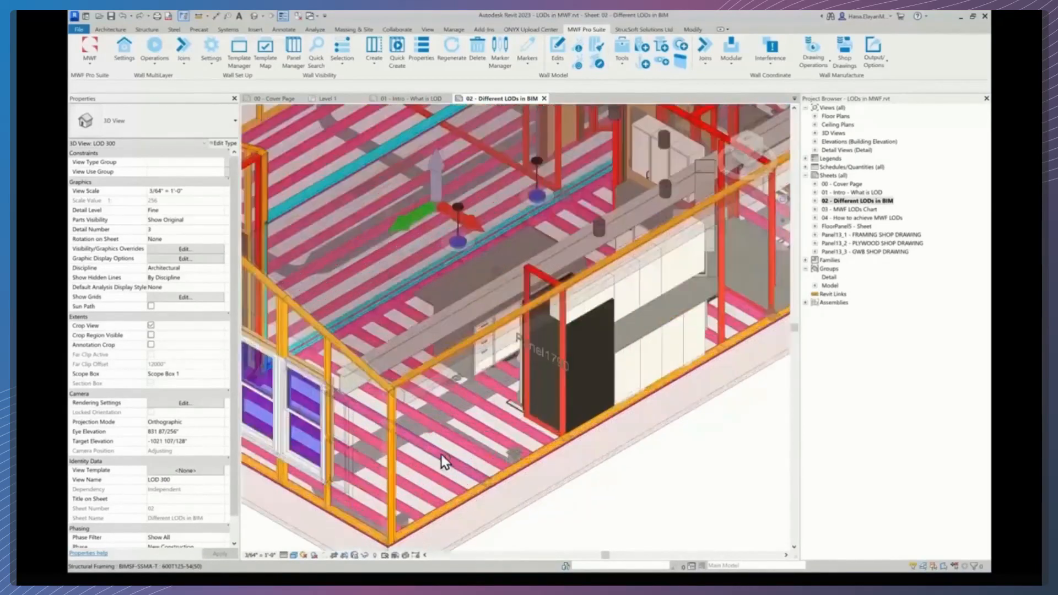
pyautogui.scroll(-2, 449, 440)
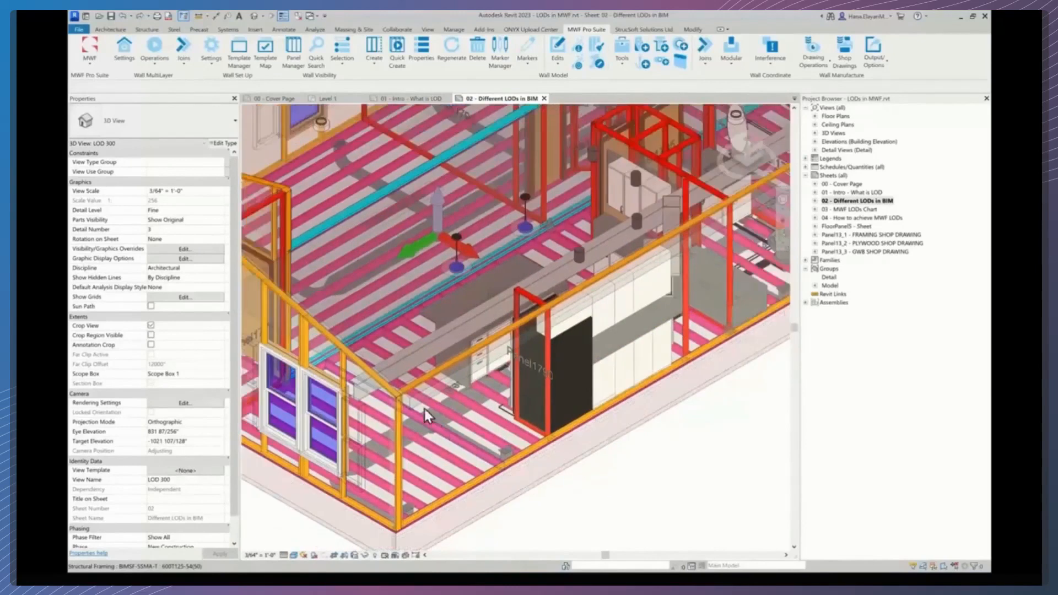
pyautogui.moveTo(566, 322); pyautogui.dragTo(530, 359, button='middle')
pyautogui.scroll(-1, 529, 355)
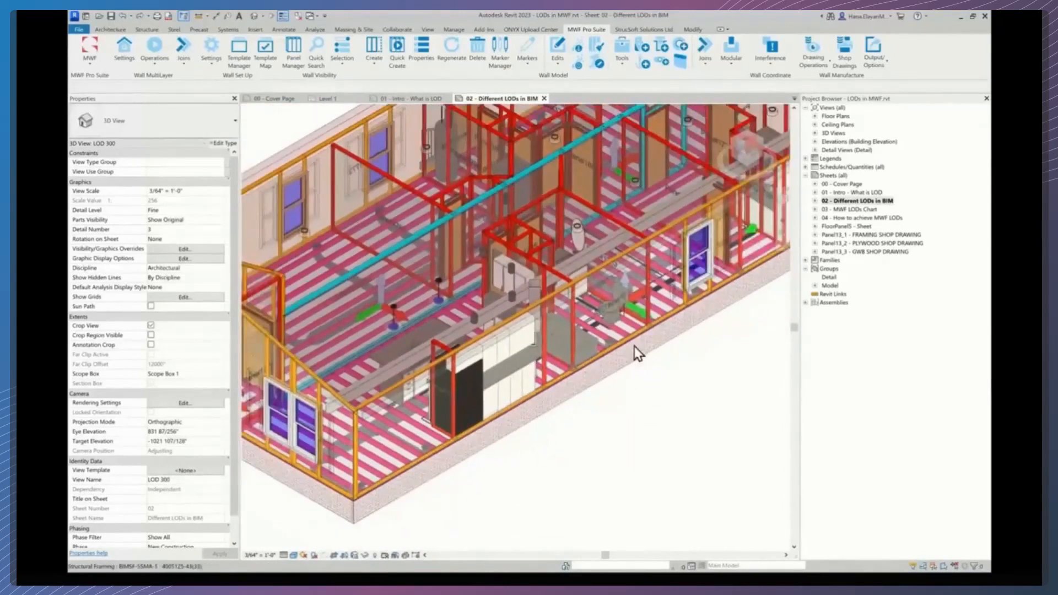
pyautogui.moveTo(618, 341); pyautogui.dragTo(610, 335, button='middle')
pyautogui.scroll(3, 603, 316)
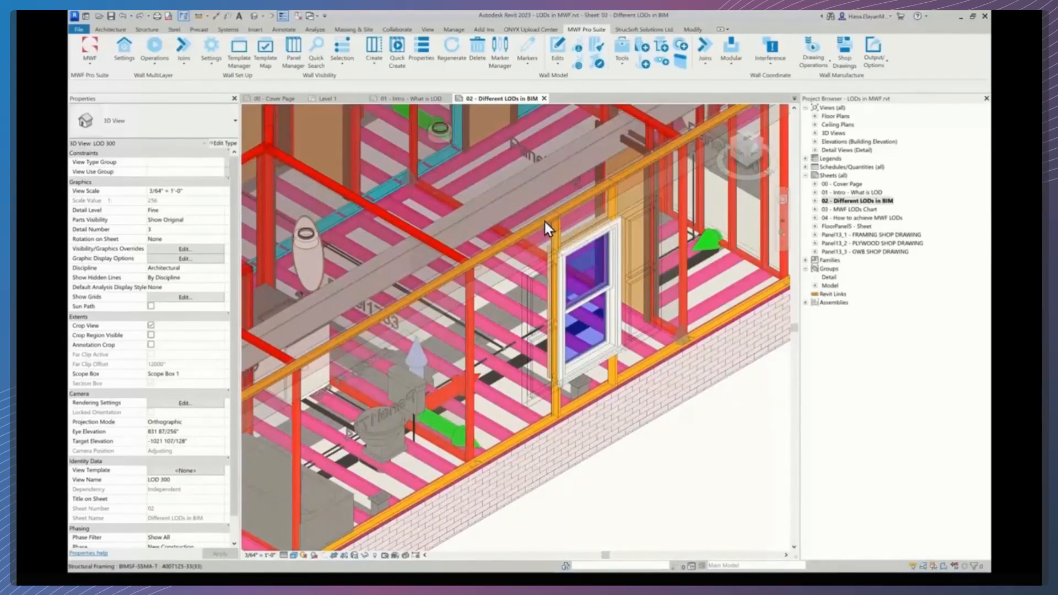
pyautogui.scroll(-1, 544, 221)
pyautogui.moveTo(563, 250); pyautogui.dragTo(556, 297, button='middle')
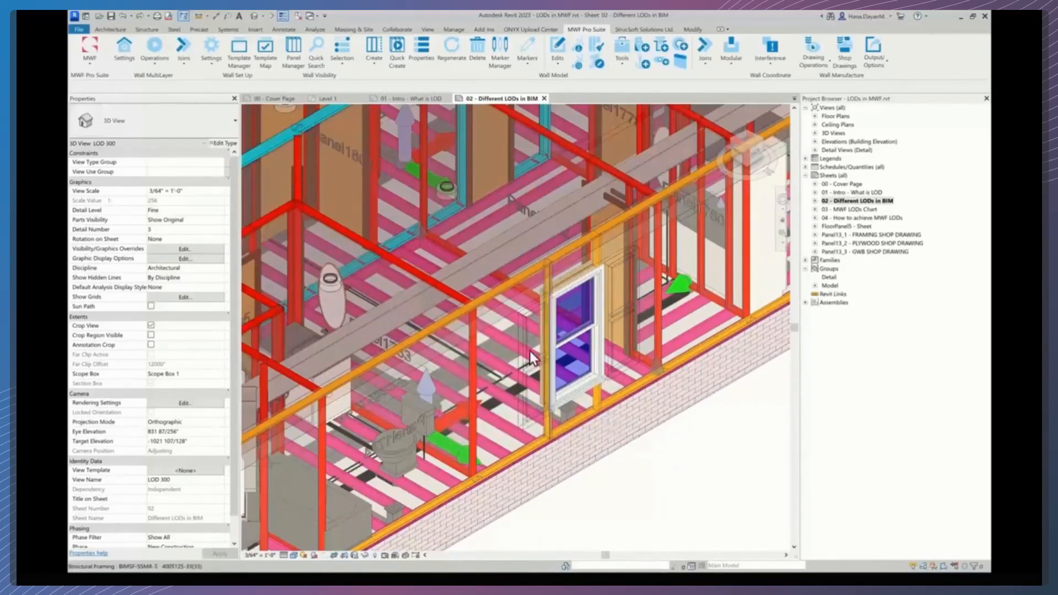
pyautogui.scroll(-5, 510, 393)
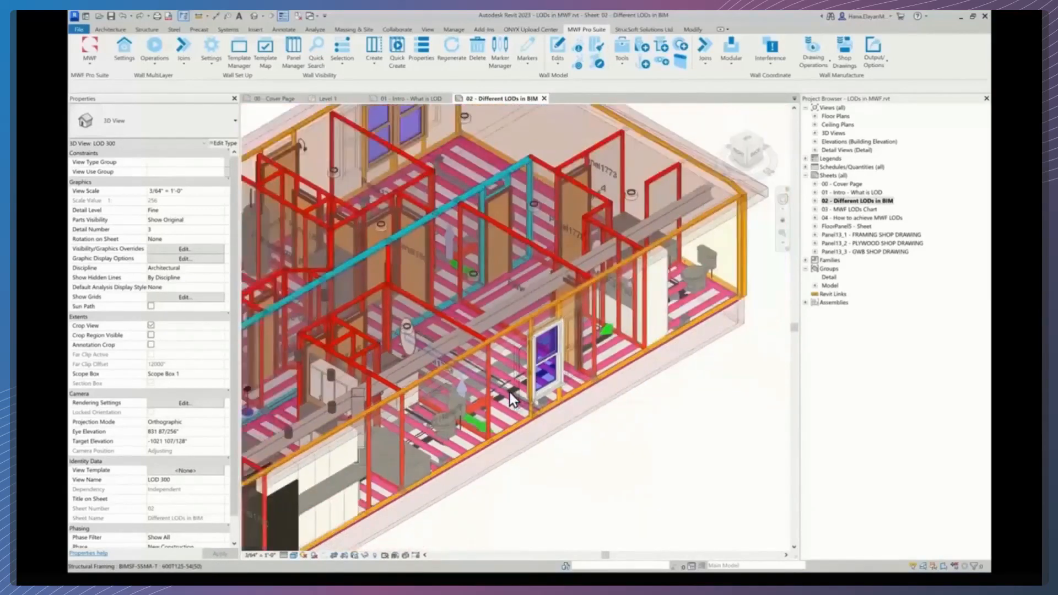
pyautogui.scroll(-5, 507, 398)
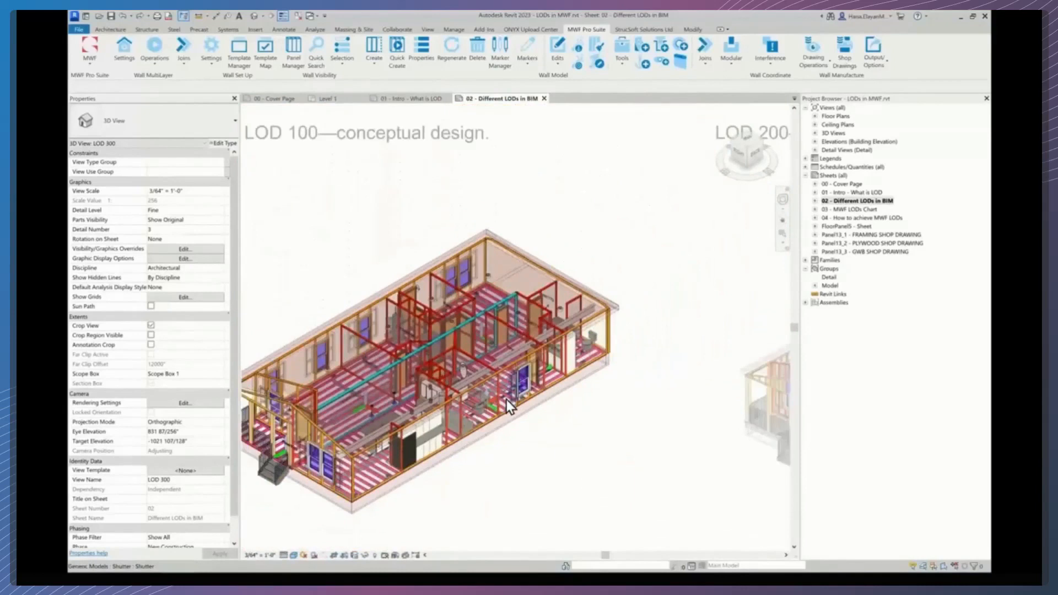
pyautogui.moveTo(505, 405); pyautogui.dragTo(509, 388, button='middle')
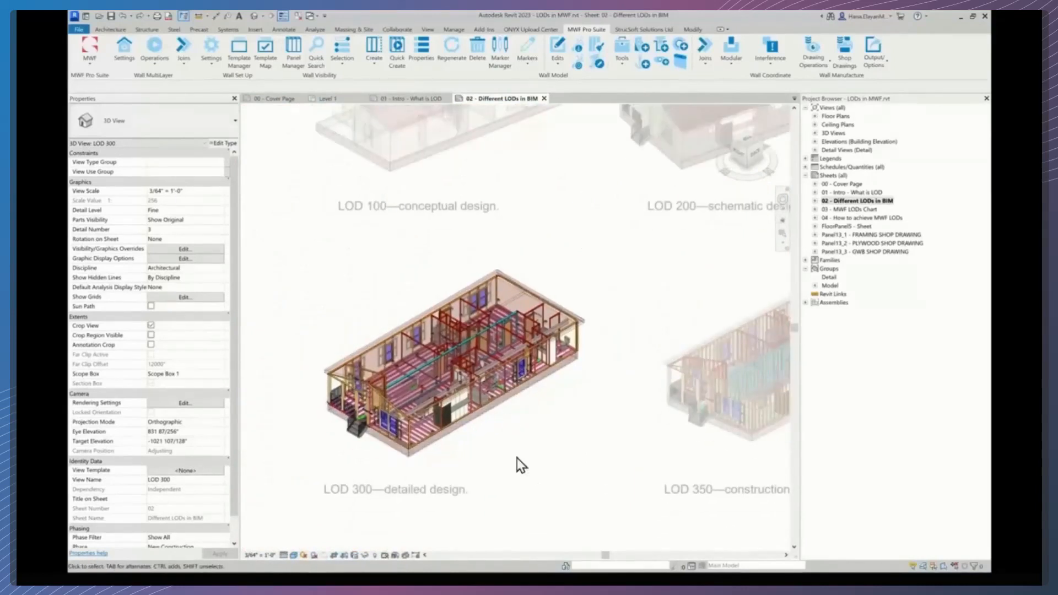
# - Deactivate the LOD 300 viewport and move to the LOD 350 construction documentation viewport
pyautogui.doubleClick(552, 515)
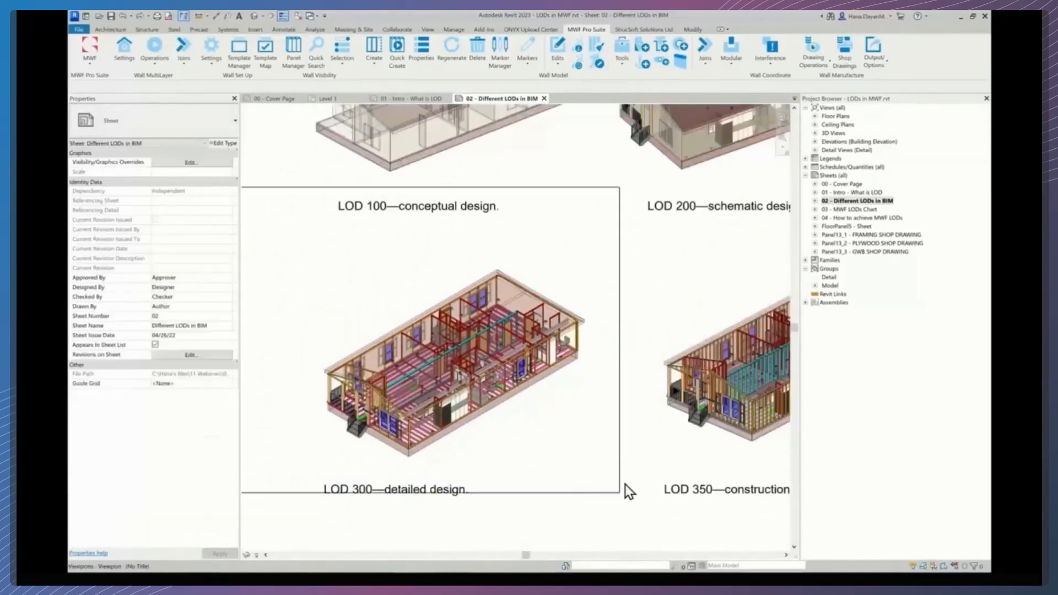
pyautogui.moveTo(553, 491); pyautogui.dragTo(373, 487, button='middle')
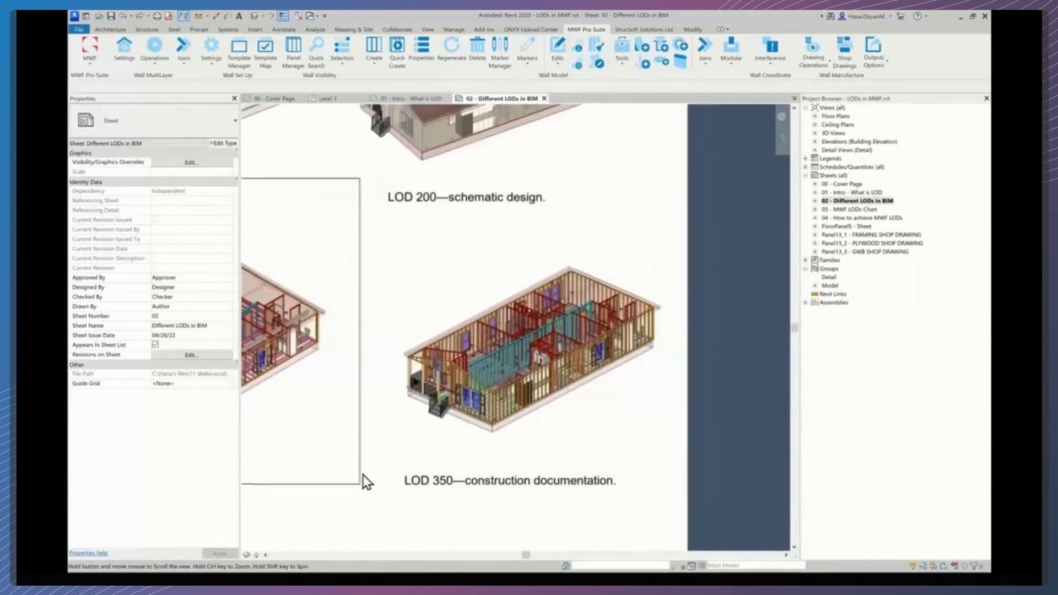
pyautogui.scroll(-1, 374, 486)
pyautogui.scroll(3, 538, 483)
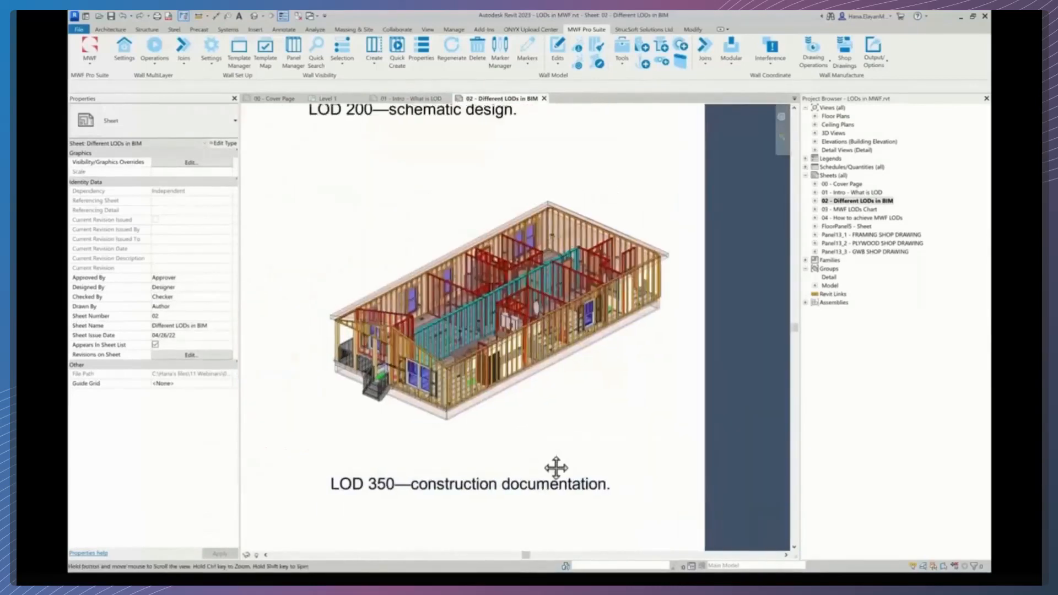
# - Bring the LOD 350 construction documentation viewport into focus and activate it
pyautogui.moveTo(555, 468); pyautogui.dragTo(564, 487, button='middle')
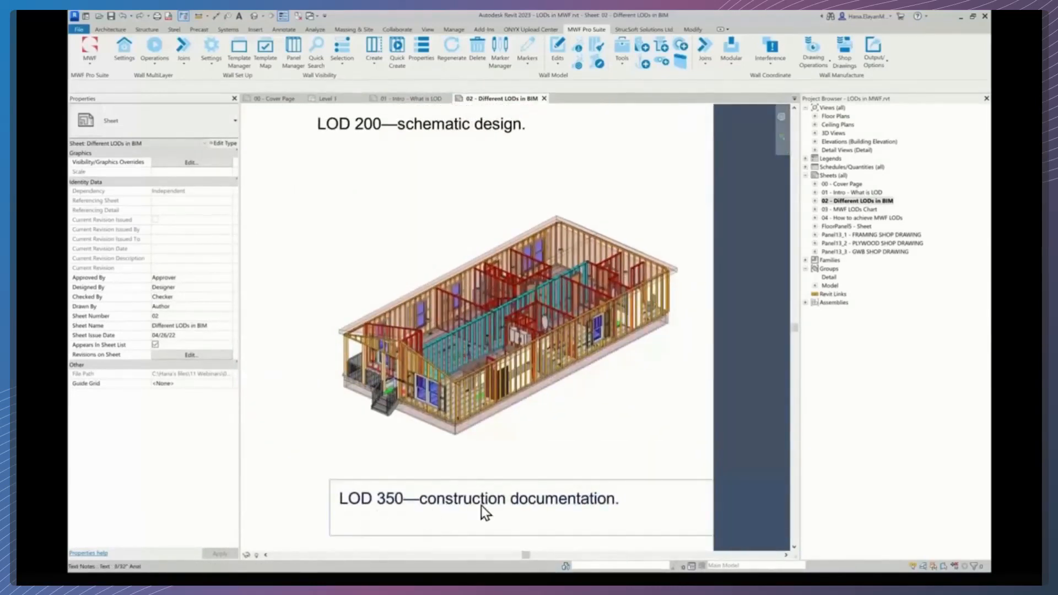
pyautogui.doubleClick(554, 419)
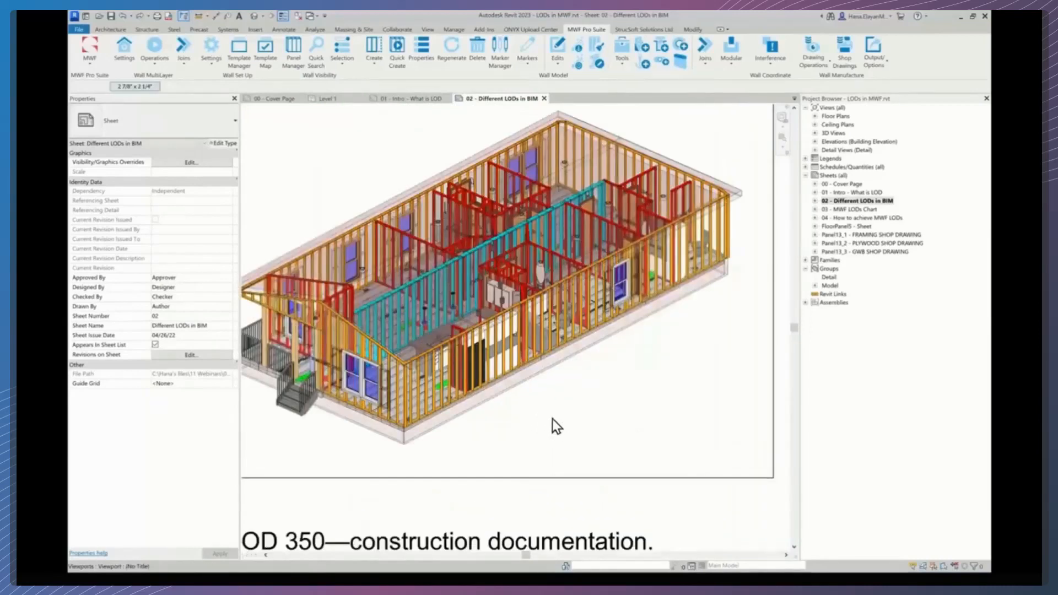
pyautogui.scroll(-2, 537, 426)
pyautogui.moveTo(543, 432); pyautogui.dragTo(556, 439, button='middle')
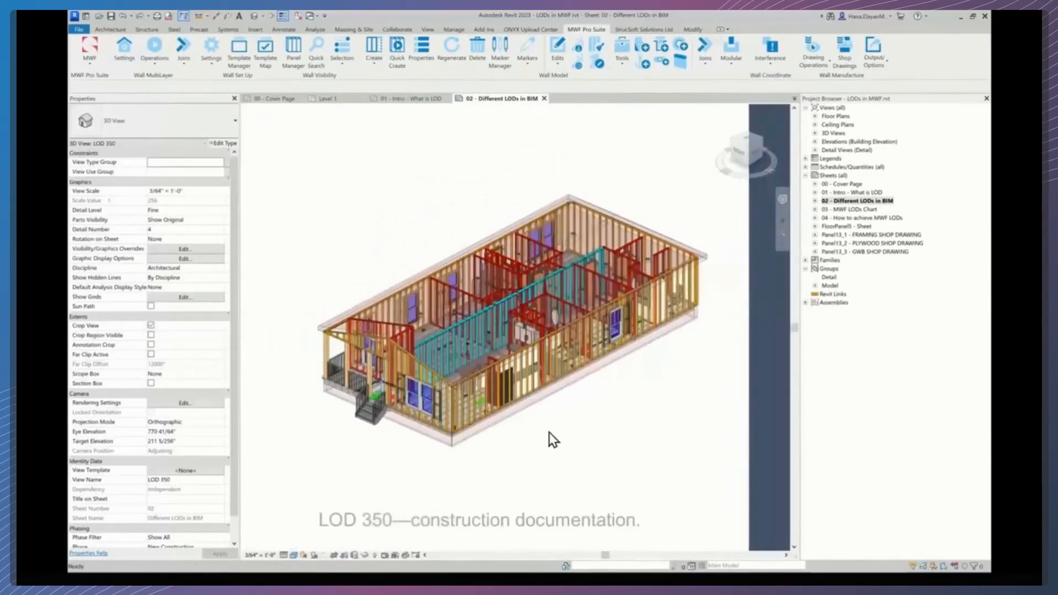
# - Examine the LOD 350 model's framing, plumbing, lighting and kitchen fixtures inside the building
pyautogui.scroll(1, 550, 432)
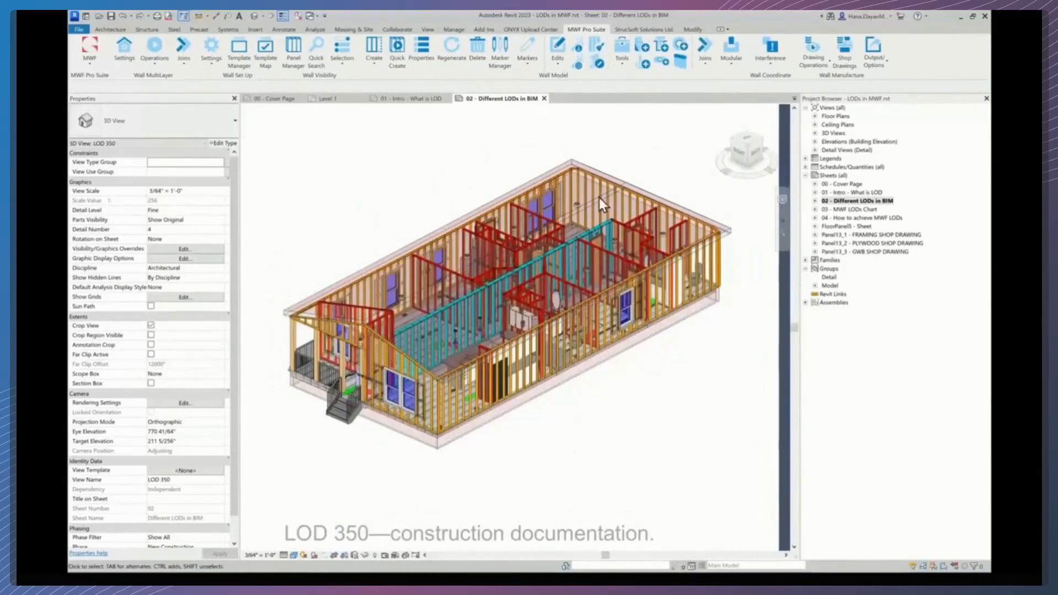
pyautogui.scroll(3, 499, 411)
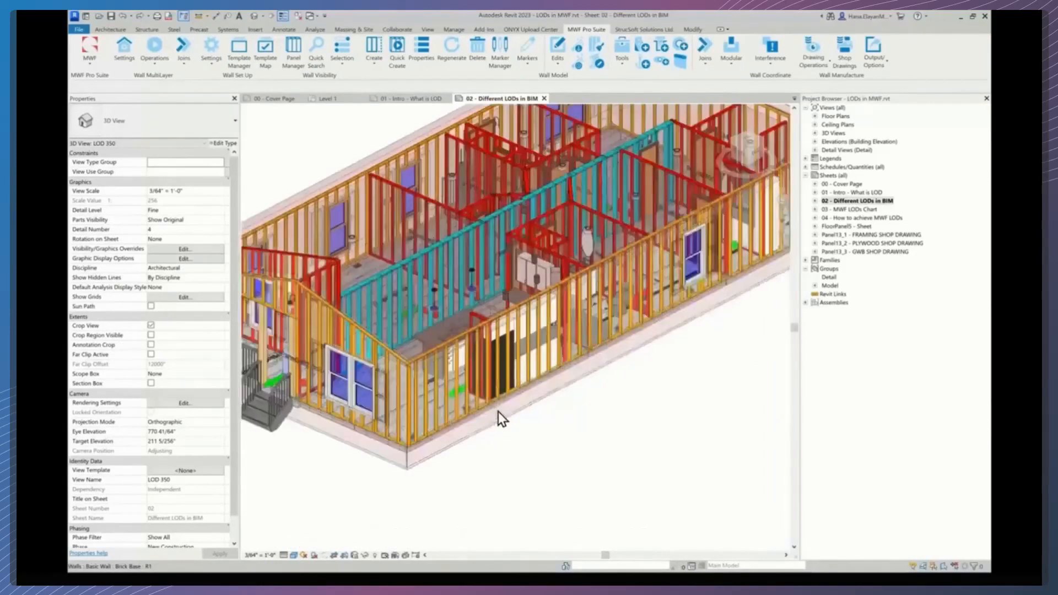
pyautogui.scroll(1, 502, 406)
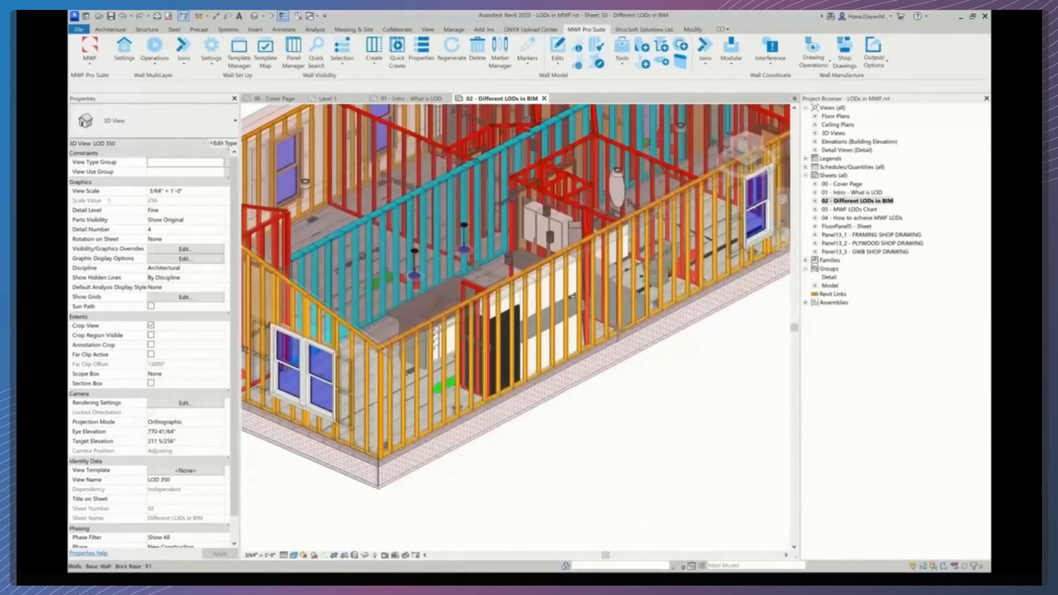
pyautogui.moveTo(519, 379); pyautogui.dragTo(542, 410, button='middle')
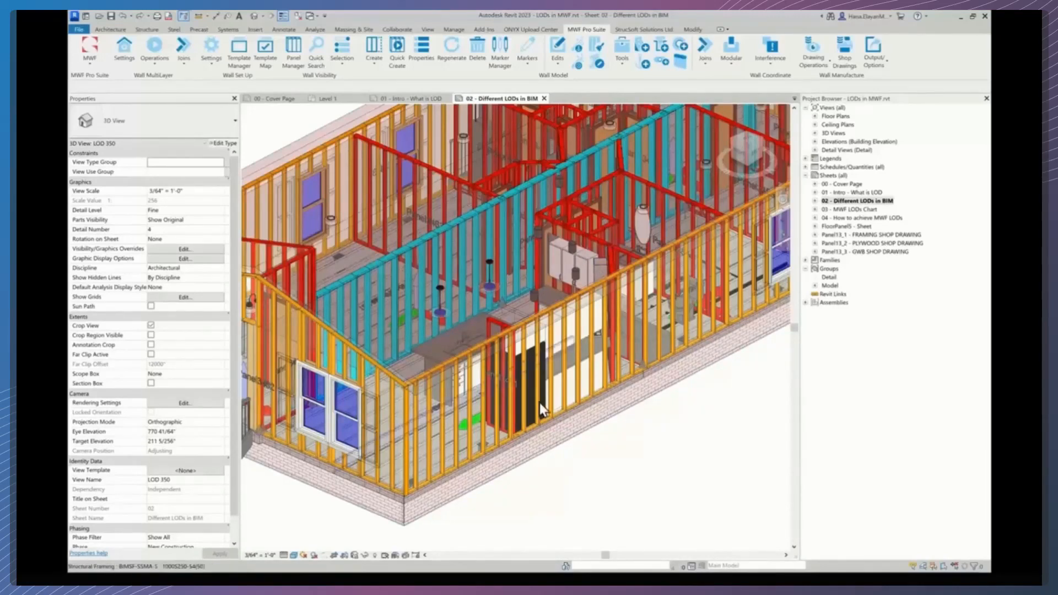
pyautogui.scroll(-5, 589, 345)
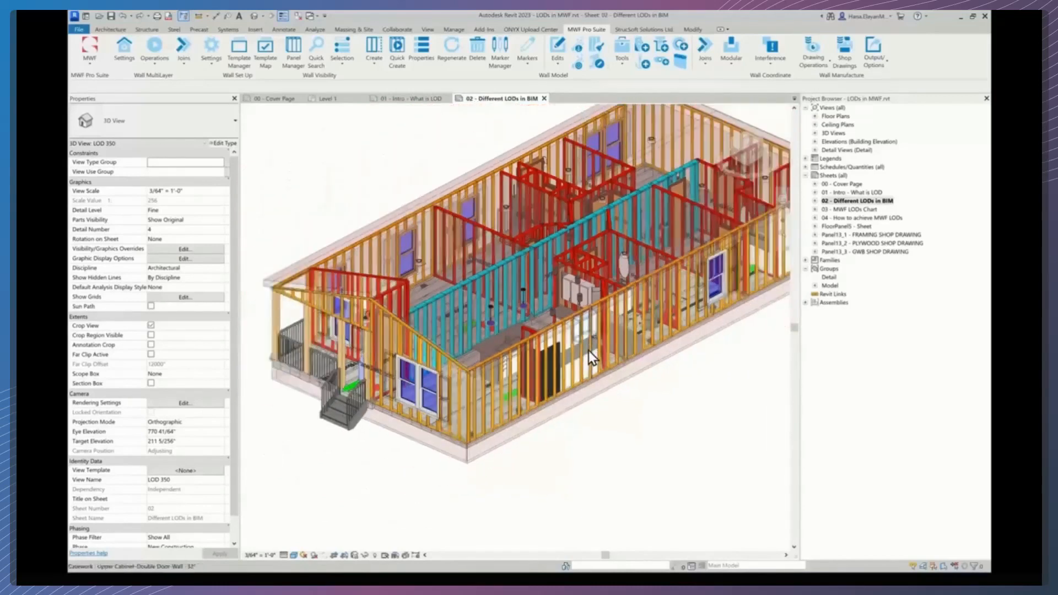
pyautogui.scroll(-3, 589, 352)
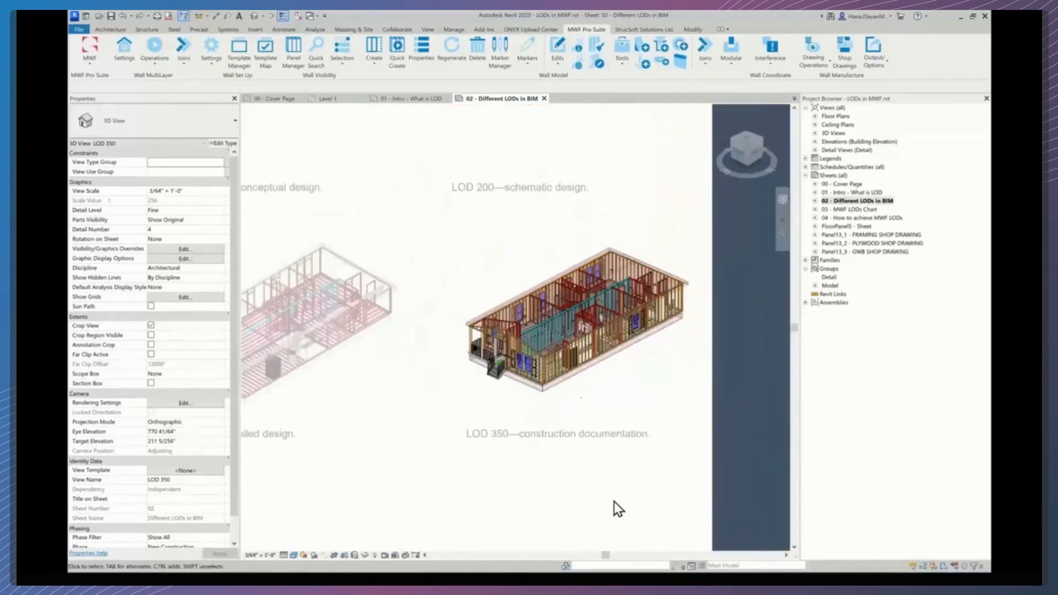
# - Inspect the LOD 350 exterior wall framing, windows and kitchen area, returning to the full sheet
pyautogui.scroll(4, 570, 369)
pyautogui.moveTo(591, 390); pyautogui.dragTo(495, 425, button='middle')
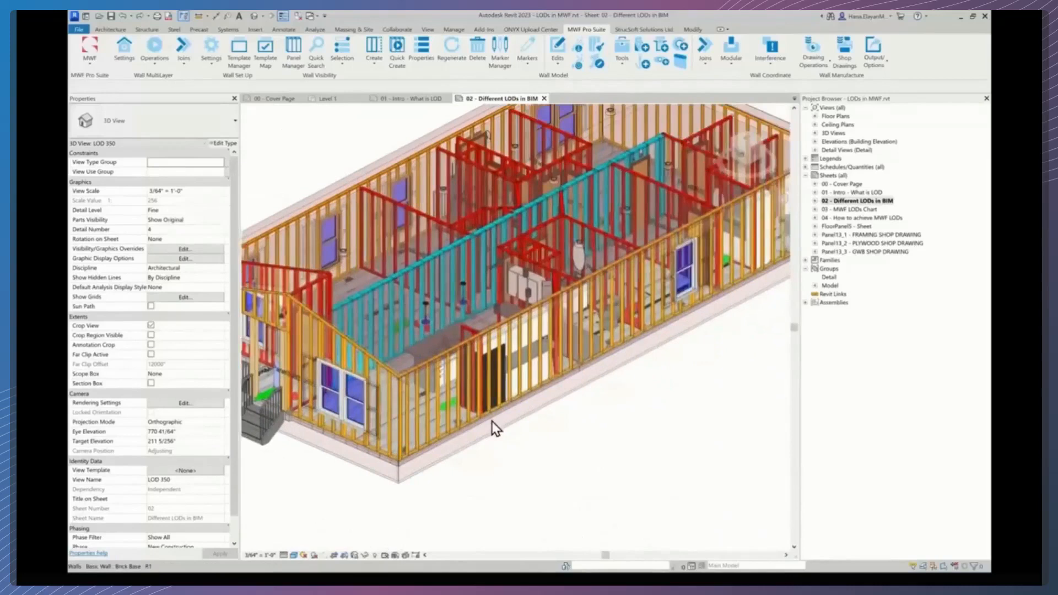
pyautogui.scroll(1, 493, 424)
pyautogui.scroll(2, 527, 358)
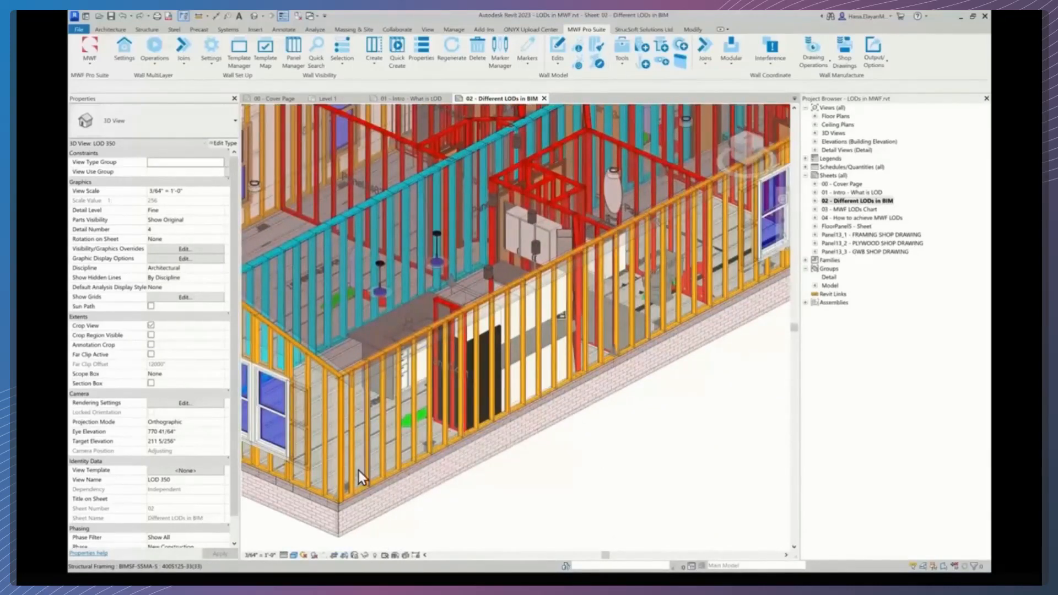
pyautogui.moveTo(495, 373); pyautogui.dragTo(562, 390, button='middle')
pyautogui.scroll(5, 488, 442)
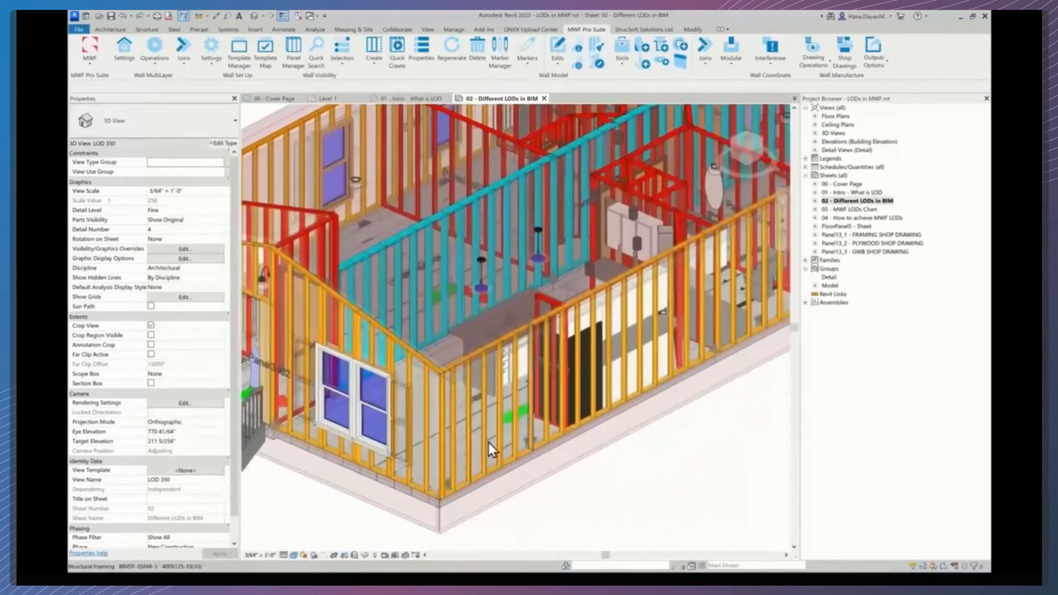
pyautogui.scroll(-8, 459, 459)
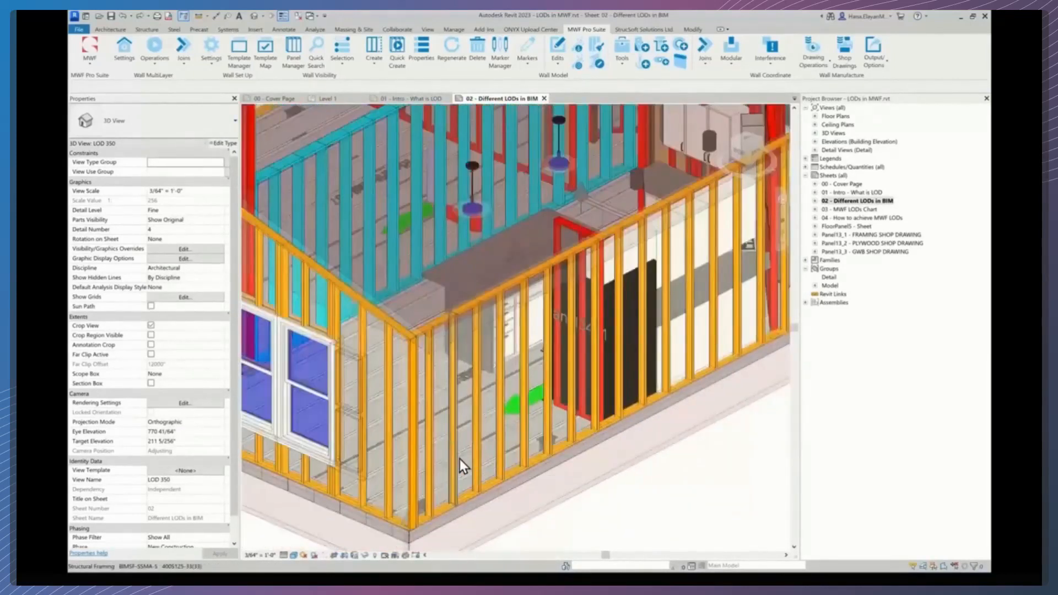
pyautogui.scroll(-1, 469, 458)
pyautogui.moveTo(471, 459); pyautogui.dragTo(643, 326, button='middle')
pyautogui.scroll(1, 491, 411)
pyautogui.scroll(-6, 490, 412)
pyautogui.scroll(-4, 491, 412)
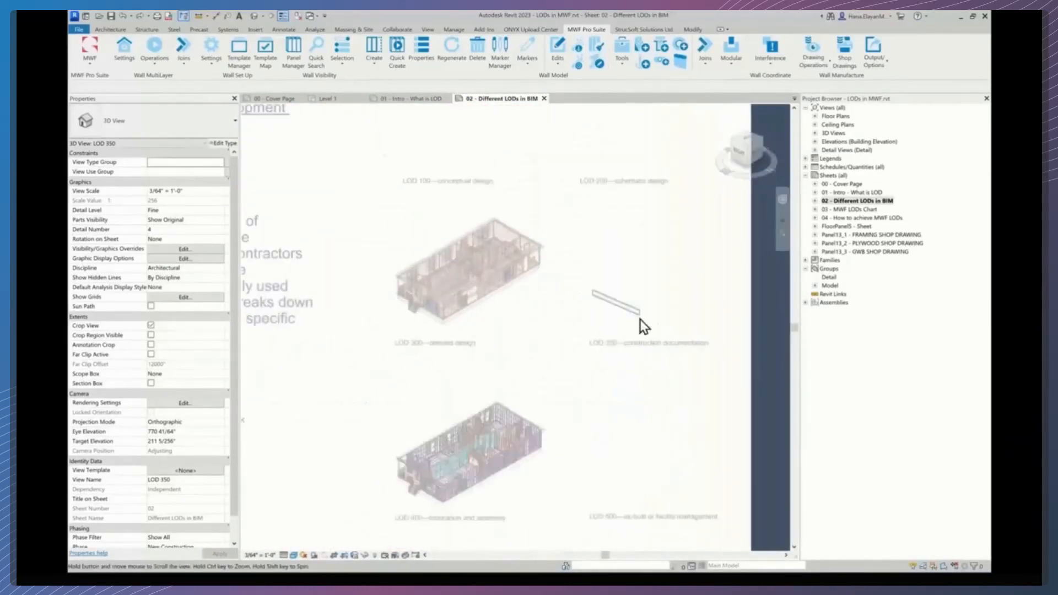
# - Deactivate the LOD 350 viewport and activate the LOD 400 fabrication and assembly viewport
pyautogui.doubleClick(525, 384)
pyautogui.scroll(5, 428, 483)
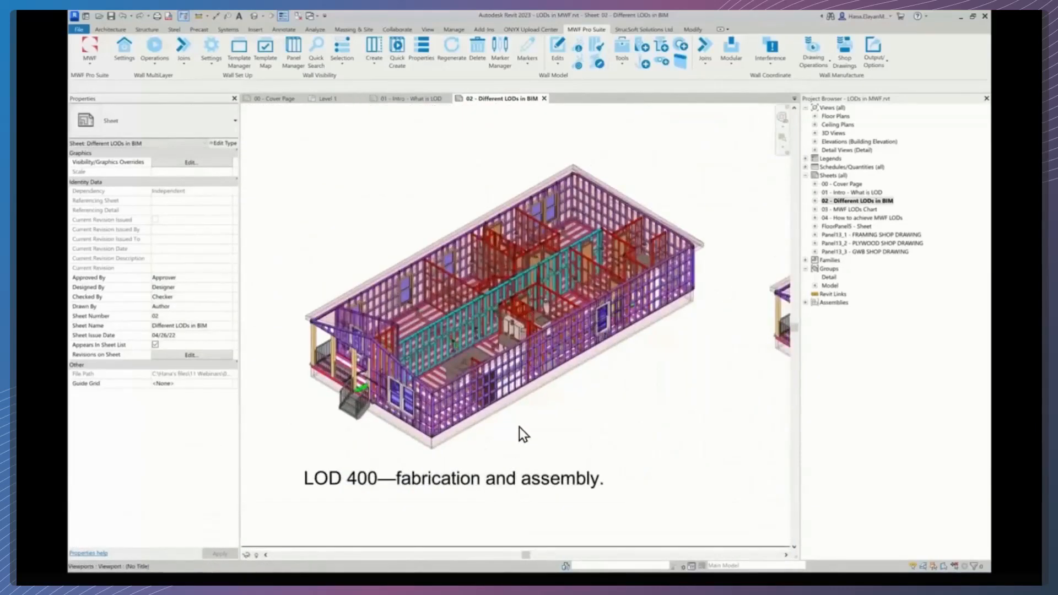
pyautogui.doubleClick(519, 428)
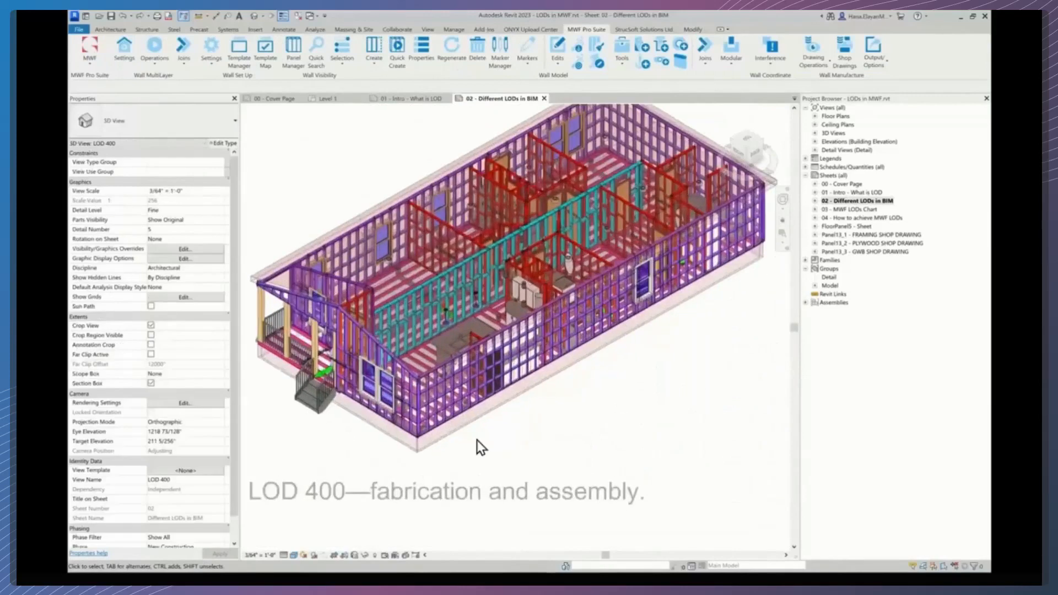
# - Examine the LOD 400 exterior wall framing members and window up close
pyautogui.scroll(5, 477, 440)
pyautogui.moveTo(478, 436); pyautogui.dragTo(488, 513, button='middle')
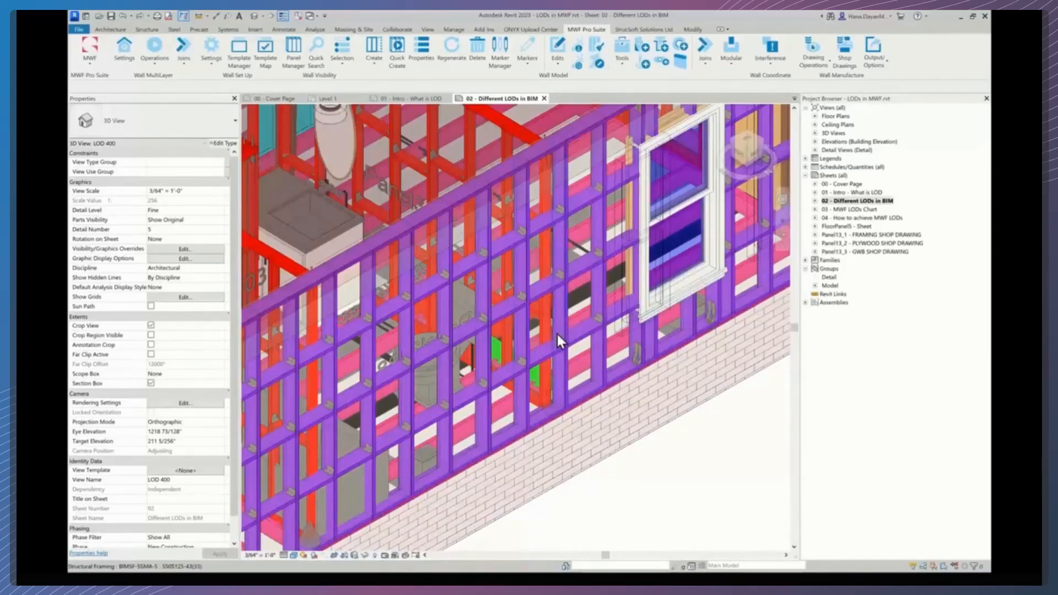
pyautogui.scroll(-1, 557, 334)
pyautogui.scroll(-2, 556, 335)
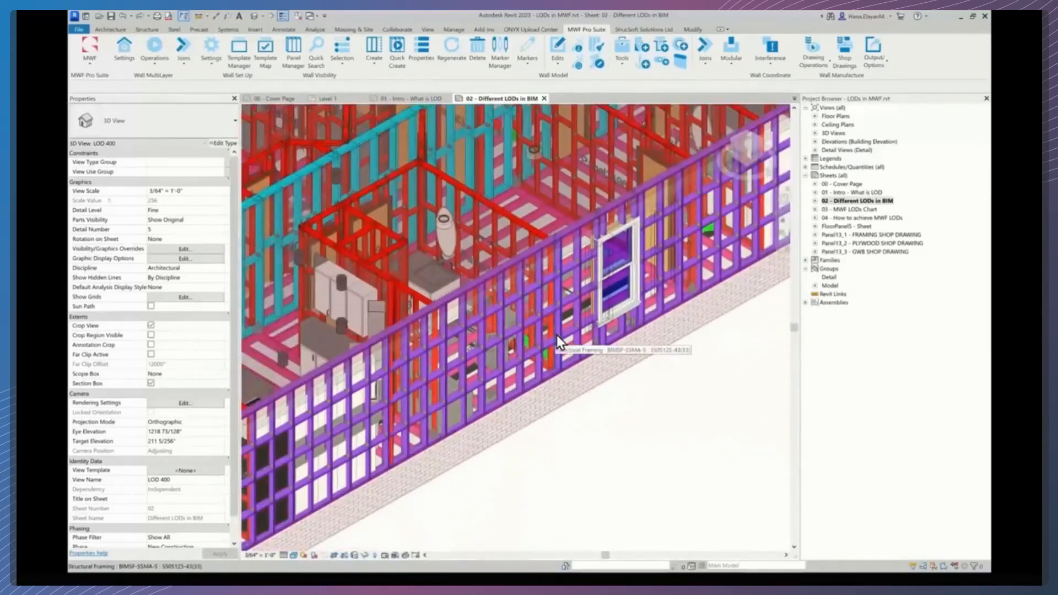
pyautogui.scroll(4, 405, 426)
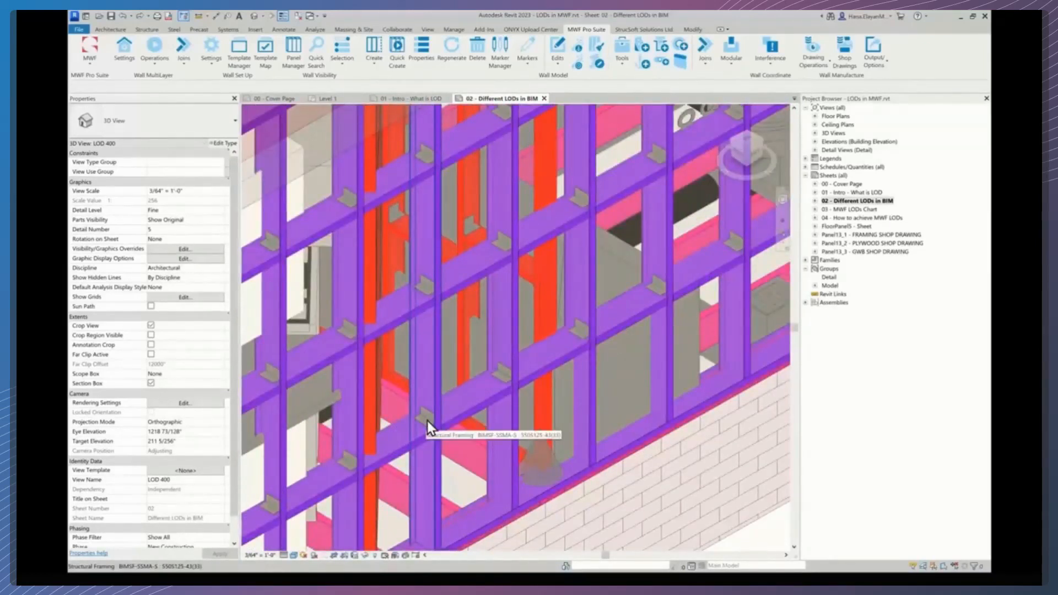
pyautogui.scroll(-1, 427, 421)
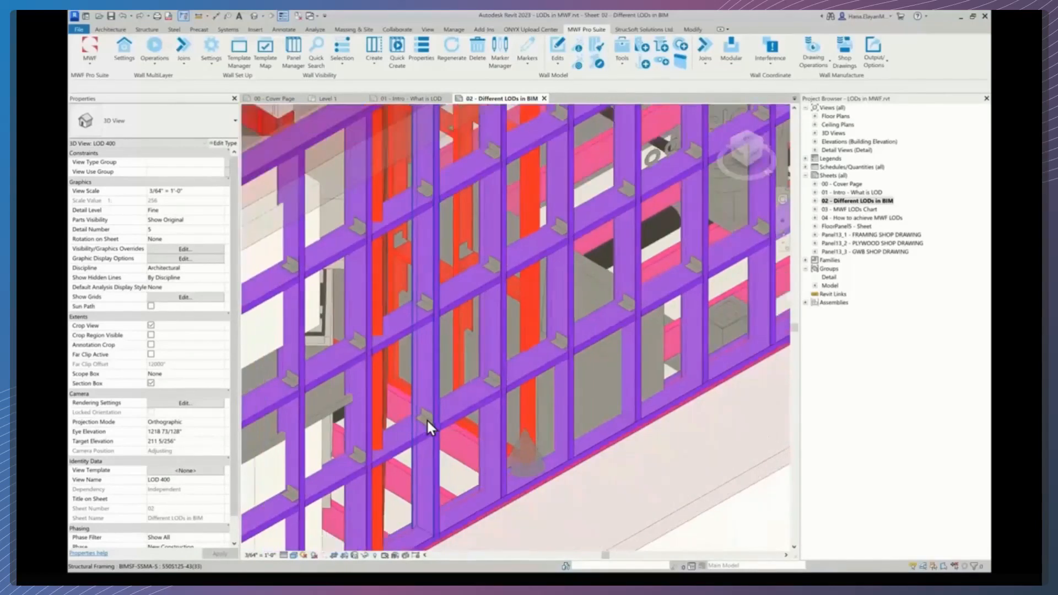
pyautogui.scroll(-3, 428, 421)
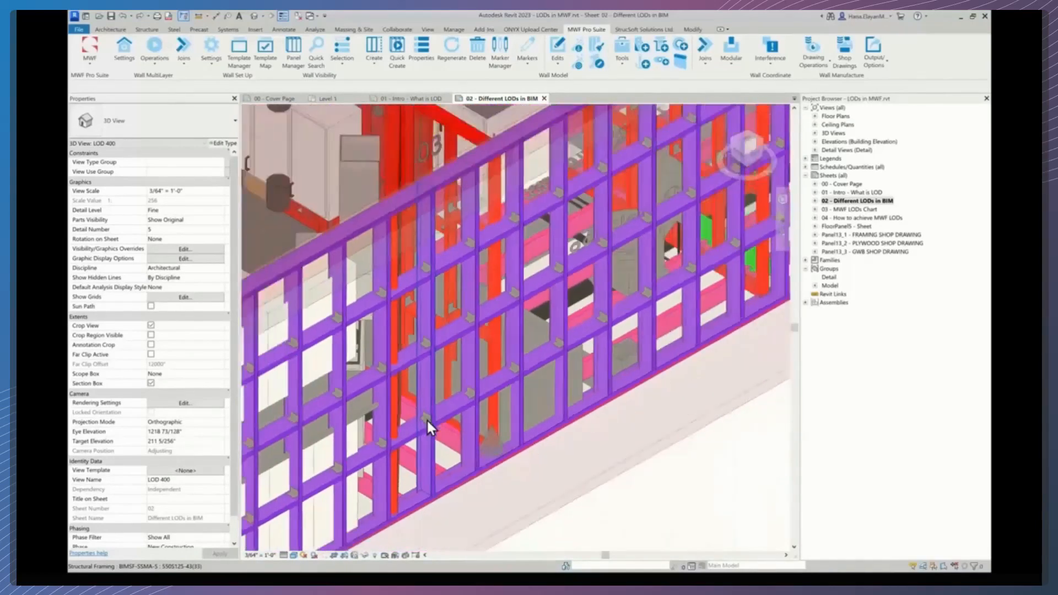
pyautogui.moveTo(428, 421); pyautogui.dragTo(627, 368, button='middle')
pyautogui.scroll(-2, 616, 373)
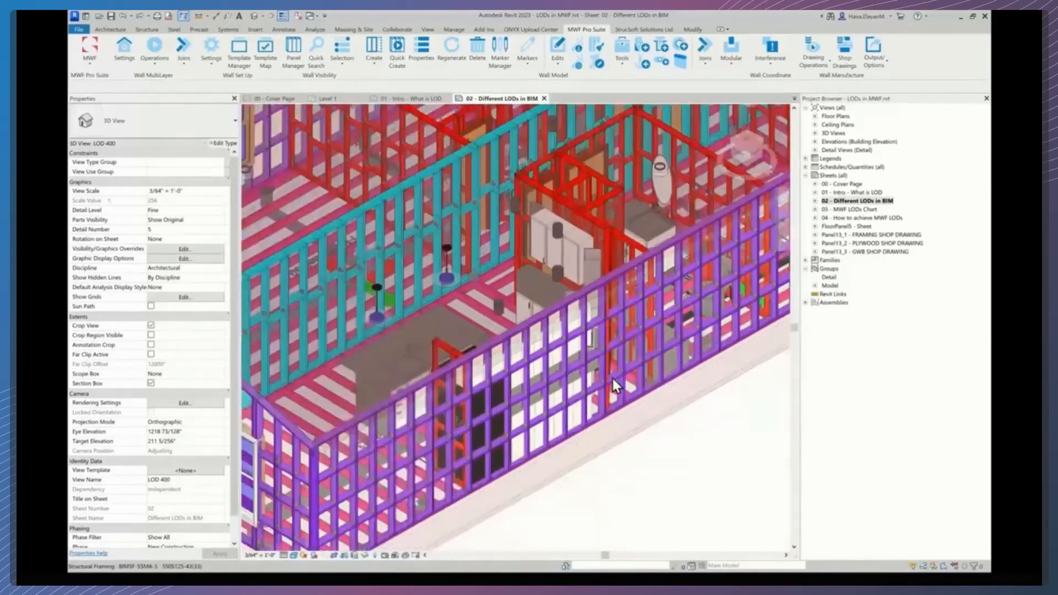
# - Inspect the LOD 400 interior framing, kitchen and walls, returning to the full model view
pyautogui.moveTo(471, 447); pyautogui.dragTo(557, 414, button='middle')
pyautogui.scroll(2, 522, 424)
pyautogui.scroll(-1, 556, 415)
pyautogui.scroll(-3, 557, 415)
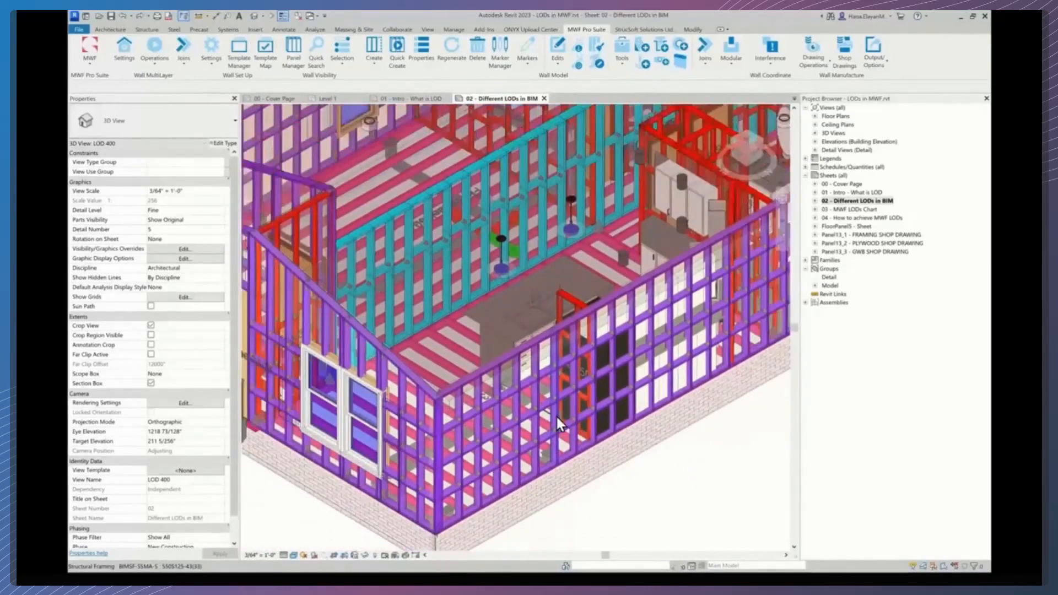
pyautogui.moveTo(650, 369); pyautogui.dragTo(550, 422, button='middle')
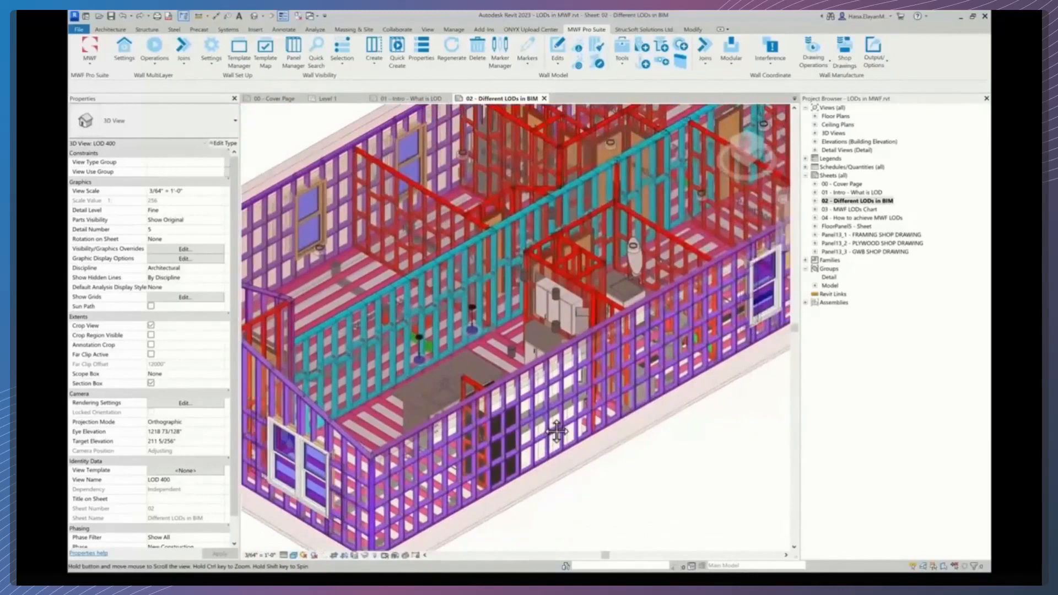
pyautogui.scroll(-1, 633, 370)
pyautogui.moveTo(634, 369); pyautogui.dragTo(608, 386, button='middle')
pyautogui.scroll(-2, 607, 385)
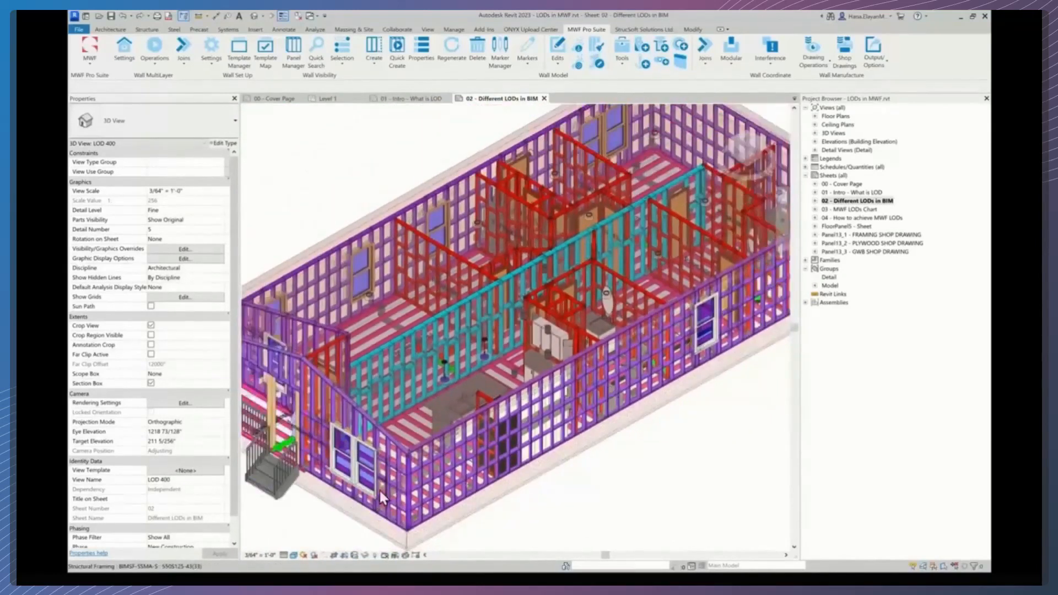
pyautogui.scroll(-2, 483, 447)
pyautogui.scroll(-2, 483, 448)
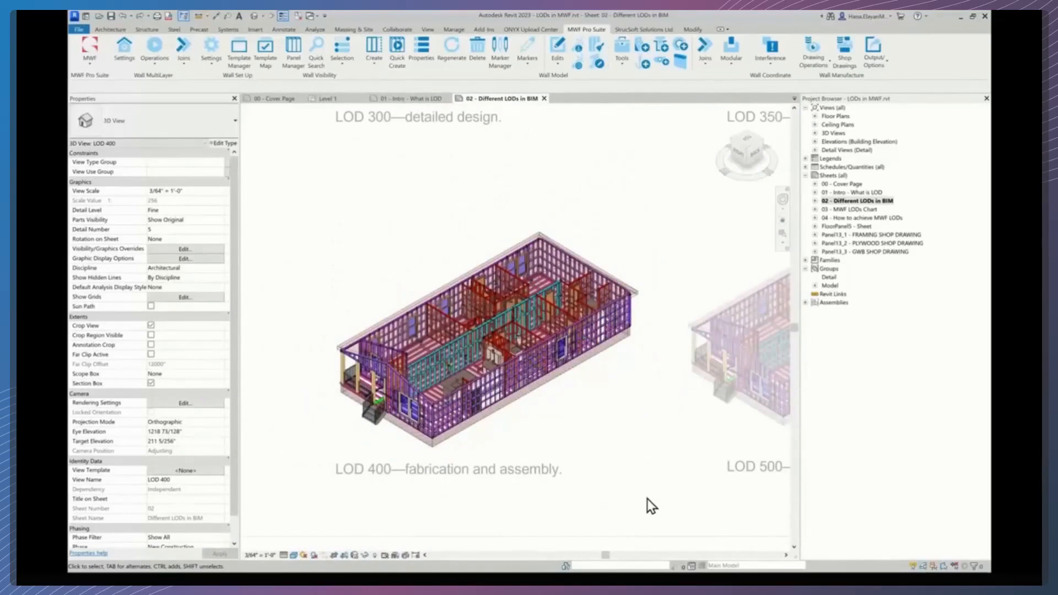
# - Deactivate the LOD 400 viewport and activate the LOD 500 as-built or facility management viewport
pyautogui.doubleClick(663, 511)
pyautogui.moveTo(557, 489); pyautogui.dragTo(365, 511, button='middle')
pyautogui.scroll(-1, 365, 510)
pyautogui.doubleClick(570, 435)
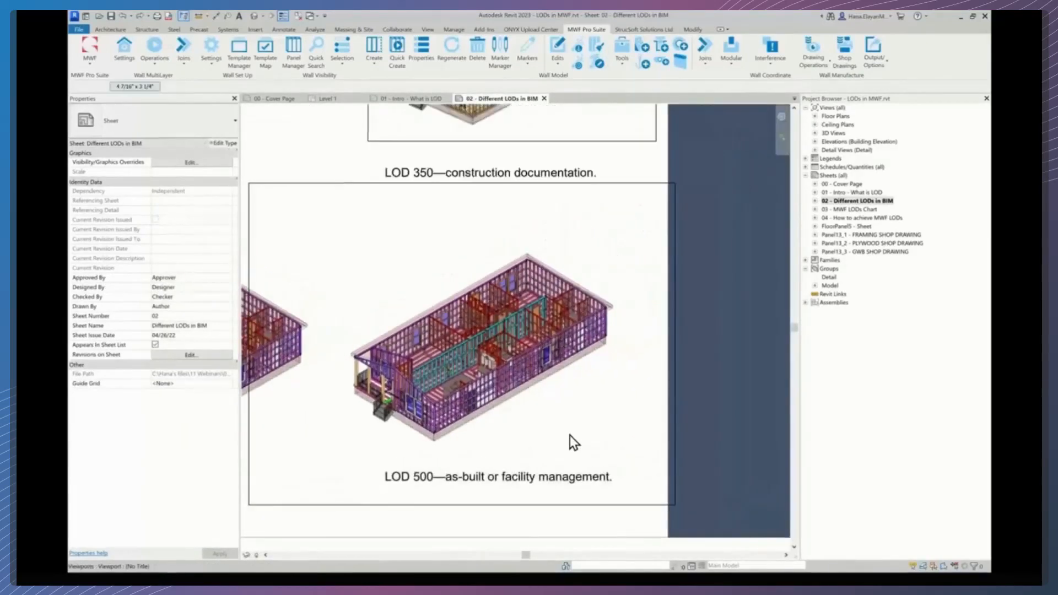
pyautogui.scroll(1, 503, 440)
pyautogui.scroll(1, 503, 440)
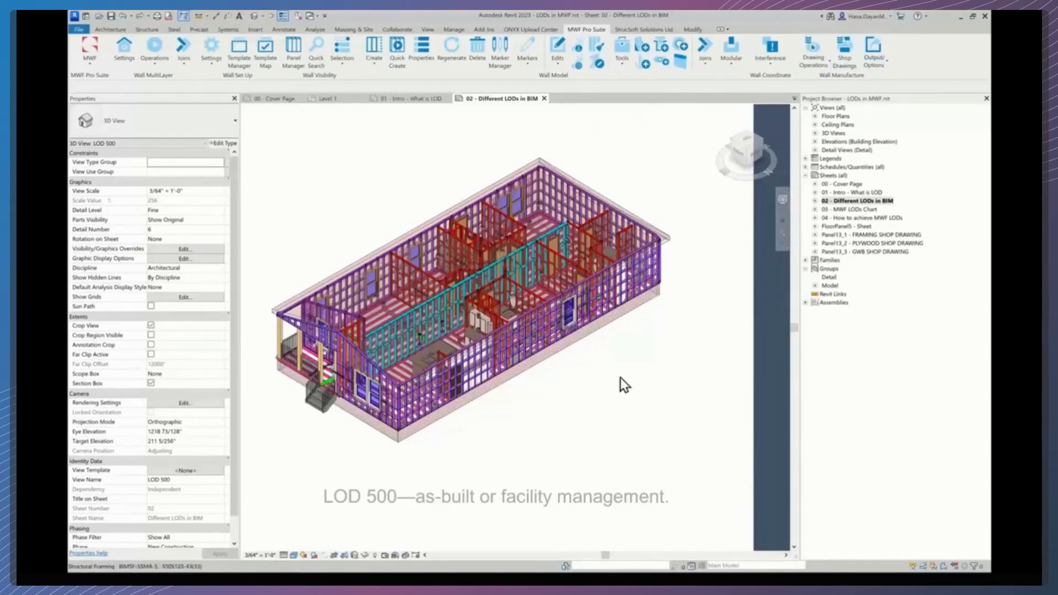
# - Examine the LOD 500 model's overall framing and interior layout against the other viewports
pyautogui.scroll(2, 515, 375)
pyautogui.scroll(5, 514, 375)
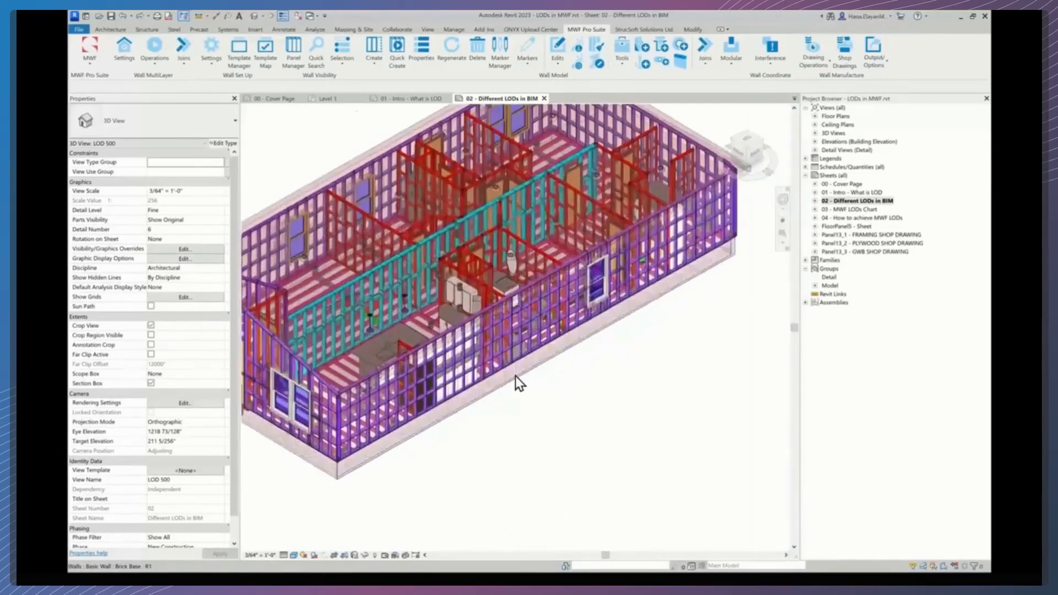
pyautogui.scroll(-8, 551, 441)
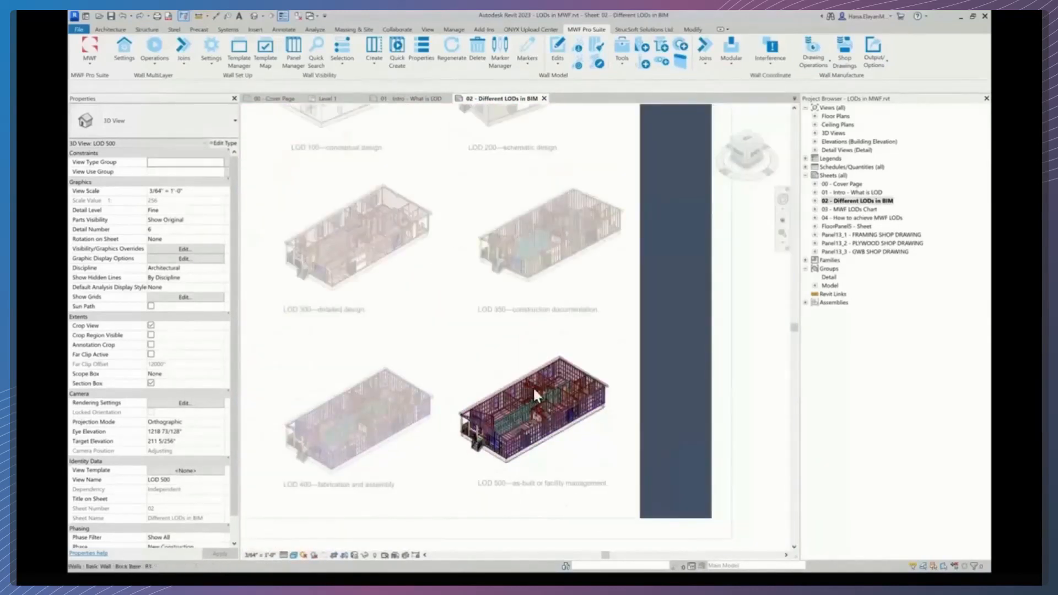
pyautogui.scroll(5, 545, 461)
pyautogui.moveTo(544, 455); pyautogui.dragTo(563, 436, button='middle')
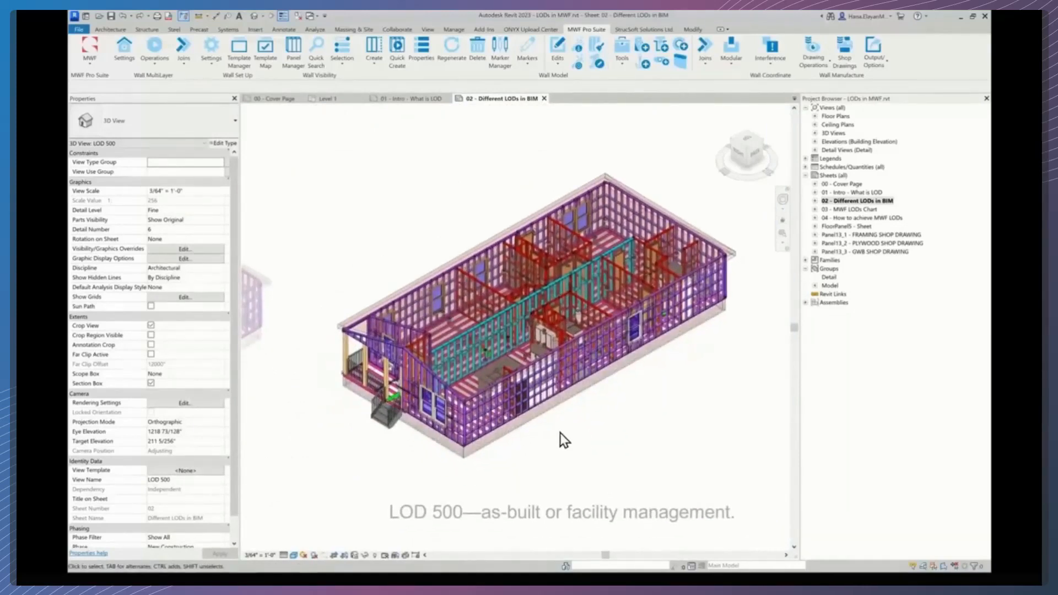
# - Inspect the LOD 500 exterior wall framing and window beside the kitchen up close
pyautogui.scroll(2, 560, 431)
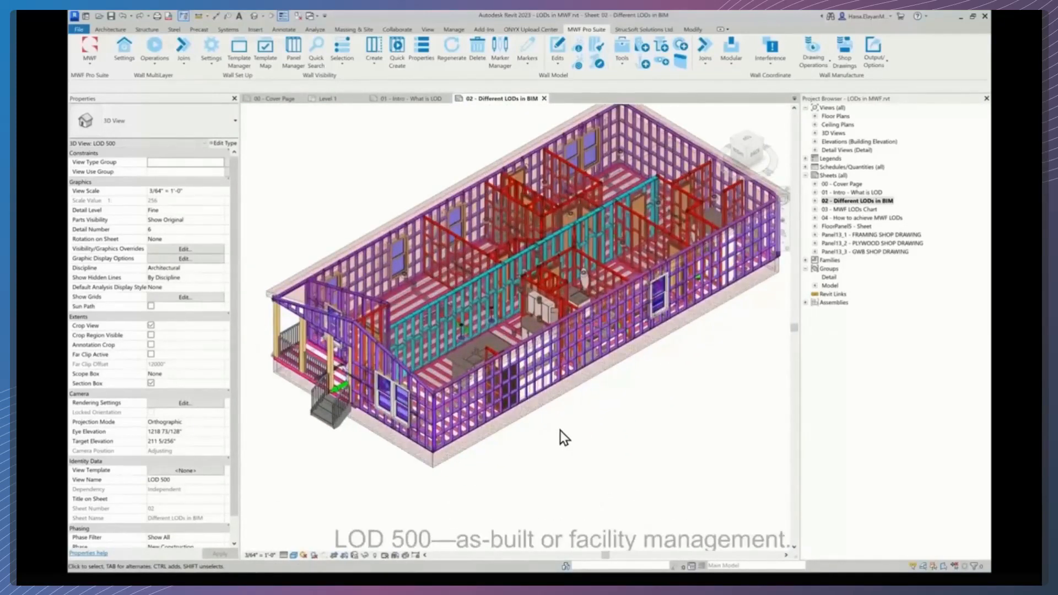
pyautogui.scroll(3, 559, 431)
pyautogui.moveTo(599, 430); pyautogui.dragTo(557, 441, button='middle')
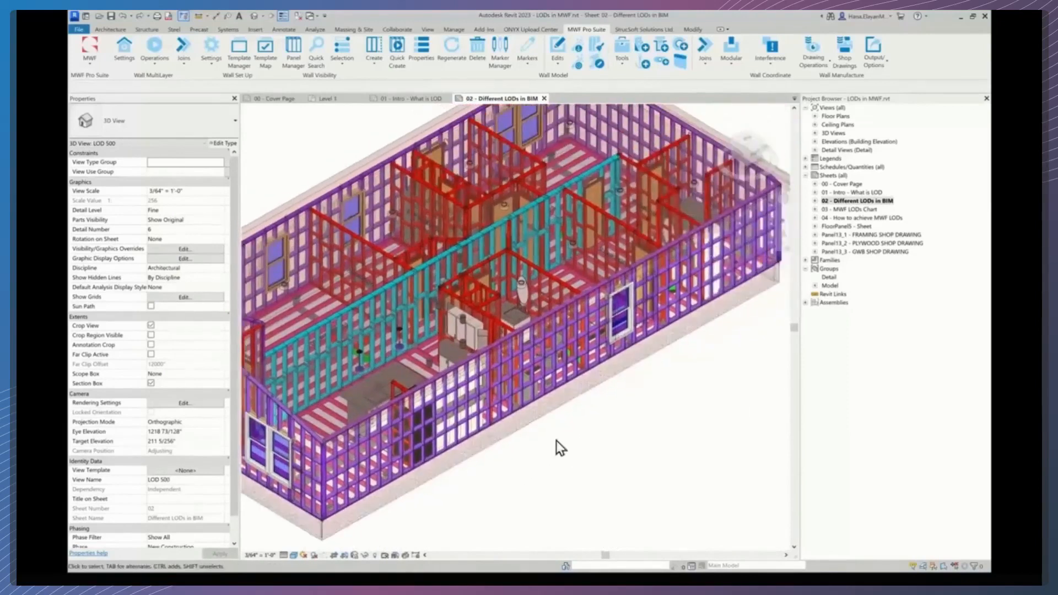
pyautogui.scroll(3, 620, 416)
pyautogui.moveTo(634, 426); pyautogui.dragTo(595, 448, button='middle')
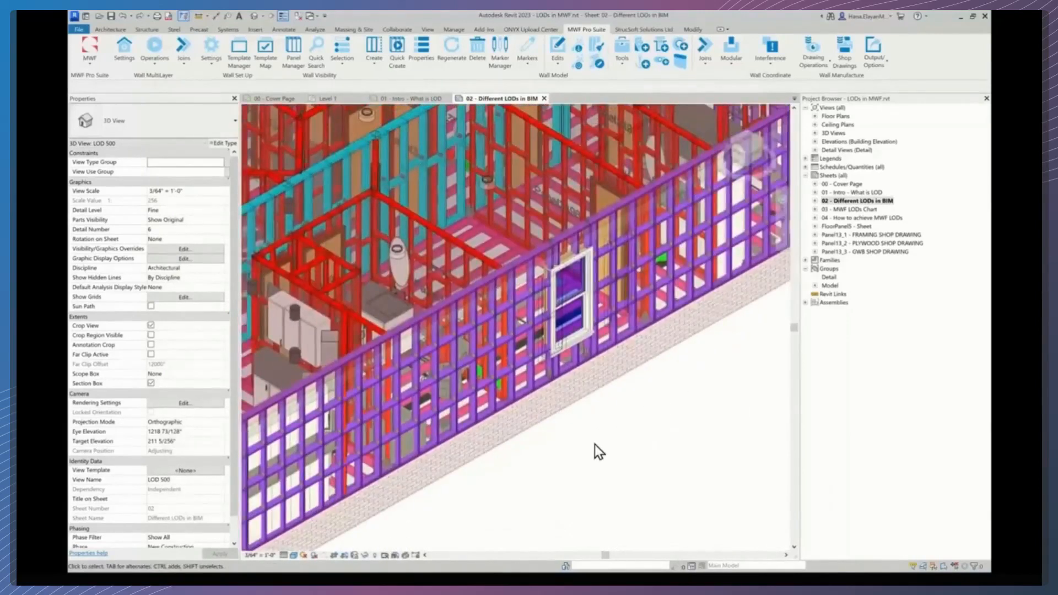
pyautogui.scroll(2, 594, 444)
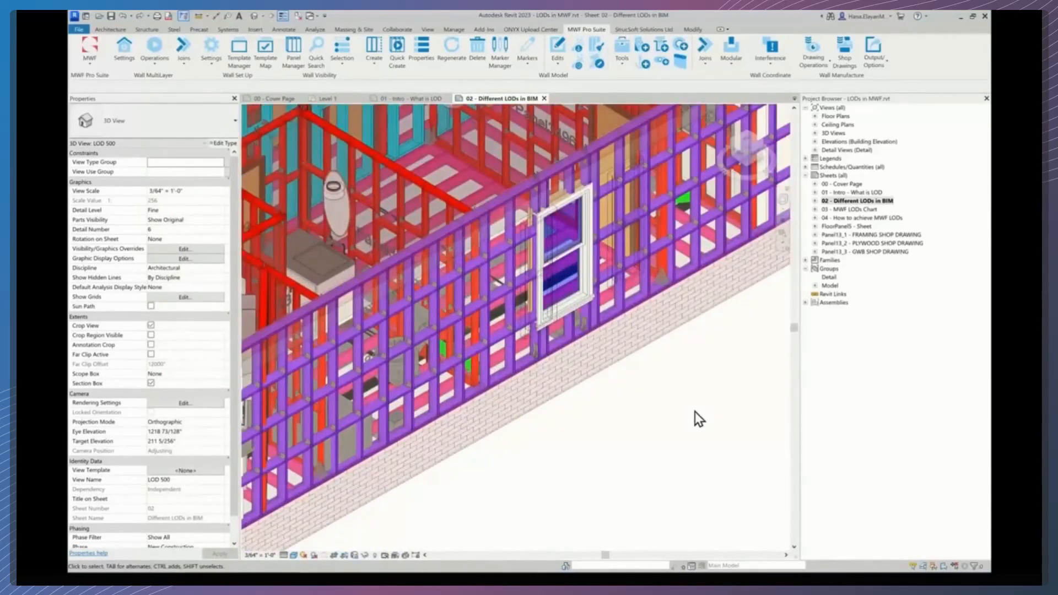
# - Continue examining the LOD 500 exterior wall framing, then return to the full LOD 500 model view
pyautogui.moveTo(667, 391); pyautogui.dragTo(626, 439, button='middle')
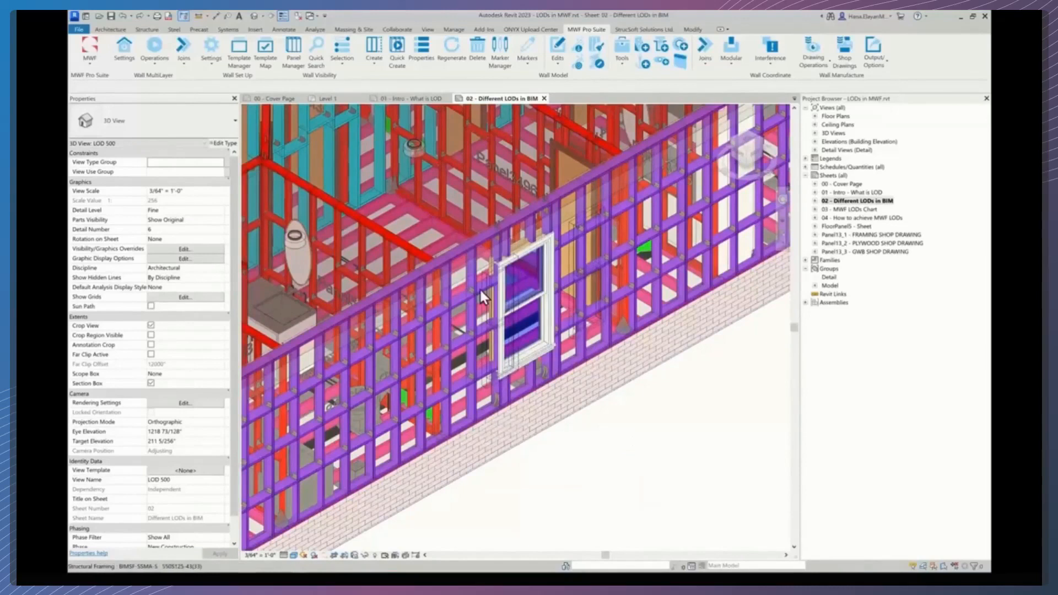
pyautogui.moveTo(554, 436); pyautogui.dragTo(706, 356, button='middle')
pyautogui.scroll(4, 477, 346)
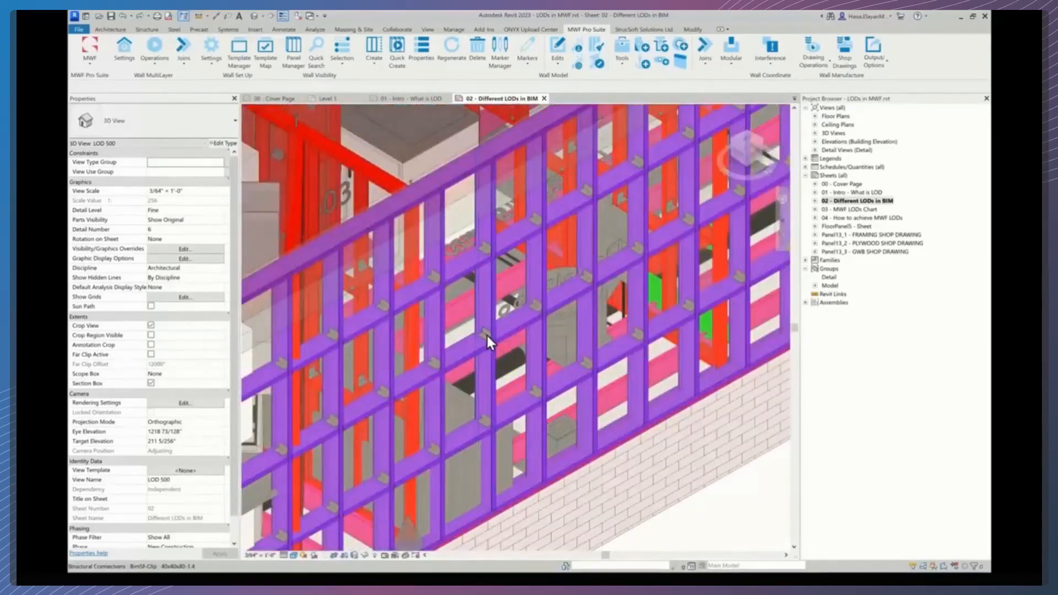
pyautogui.scroll(-4, 487, 334)
pyautogui.moveTo(443, 392); pyautogui.dragTo(491, 332, button='middle')
pyautogui.moveTo(416, 428); pyautogui.dragTo(553, 342, button='middle')
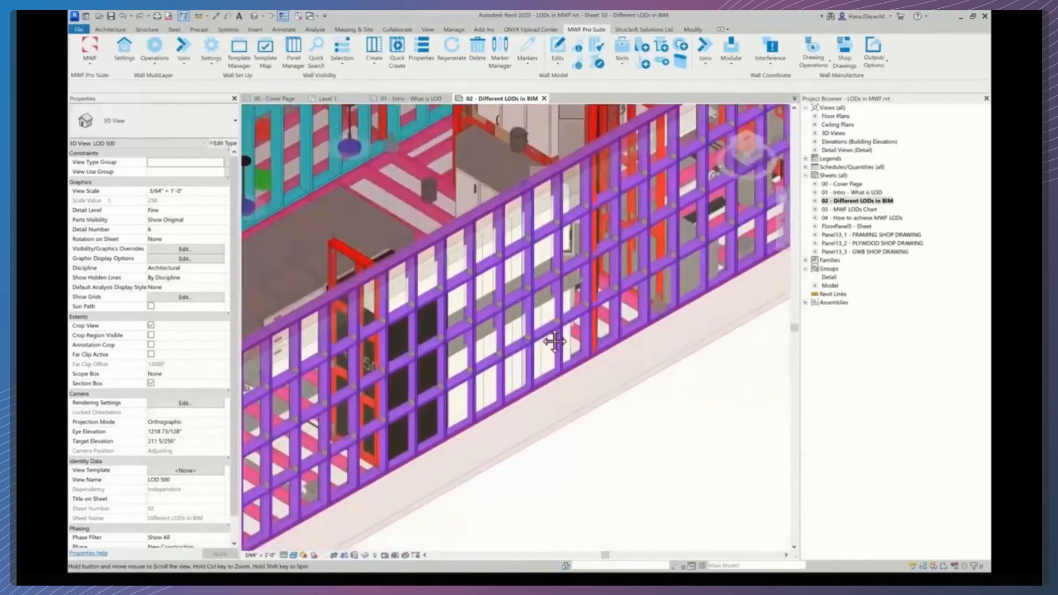
pyautogui.moveTo(378, 425); pyautogui.dragTo(465, 380, button='middle')
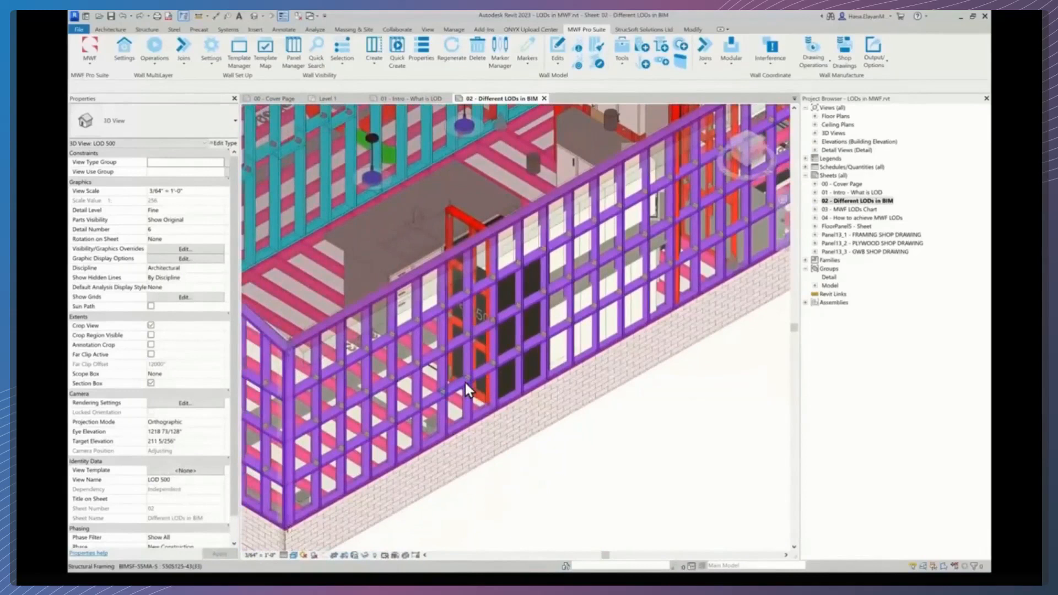
pyautogui.scroll(-6, 465, 380)
pyautogui.moveTo(602, 385); pyautogui.dragTo(551, 398, button='middle')
pyautogui.scroll(-2, 568, 419)
pyautogui.scroll(-1, 559, 425)
pyautogui.scroll(1, 551, 398)
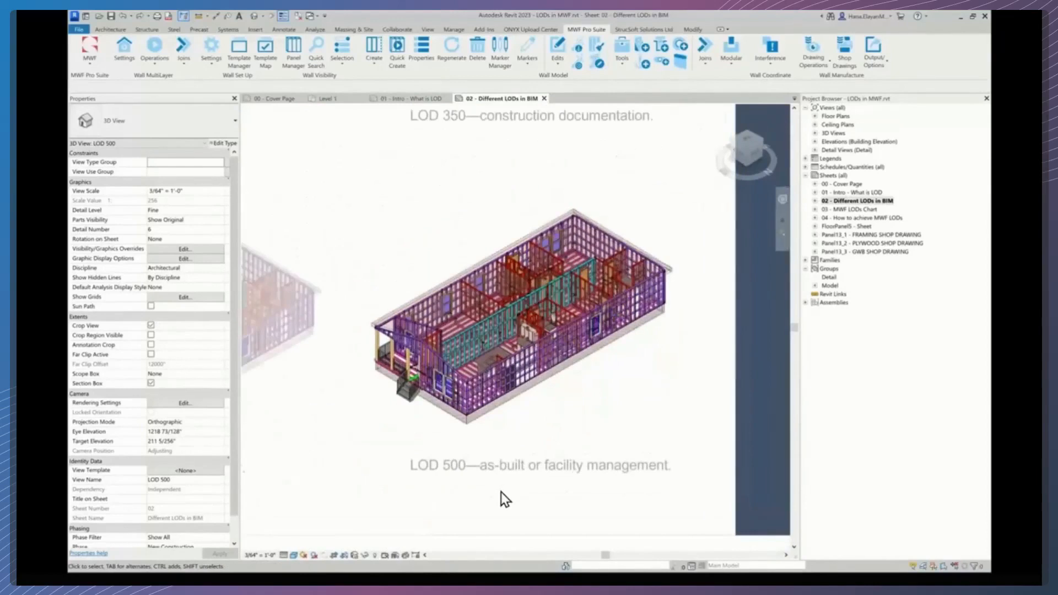
# - Deactivate the LOD 500 viewport and view the whole Different LODs in BIM sheet
pyautogui.doubleClick(500, 492)
pyautogui.scroll(-1, 495, 494)
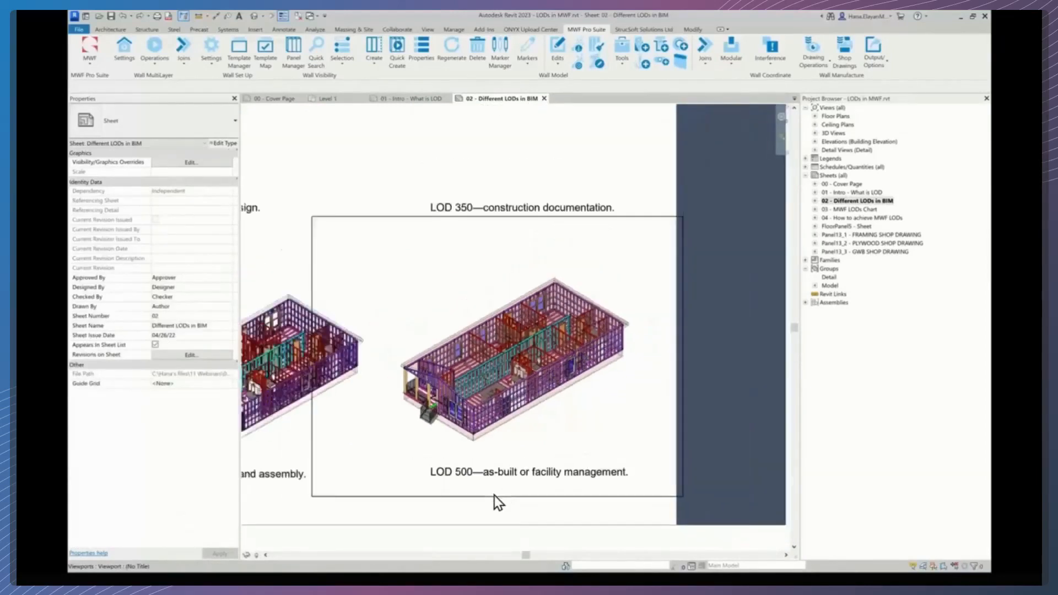
pyautogui.scroll(-3, 494, 495)
pyautogui.scroll(2, 537, 476)
pyautogui.scroll(-4, 534, 470)
pyautogui.moveTo(576, 423); pyautogui.dragTo(600, 418, button='middle')
pyautogui.scroll(1, 600, 418)
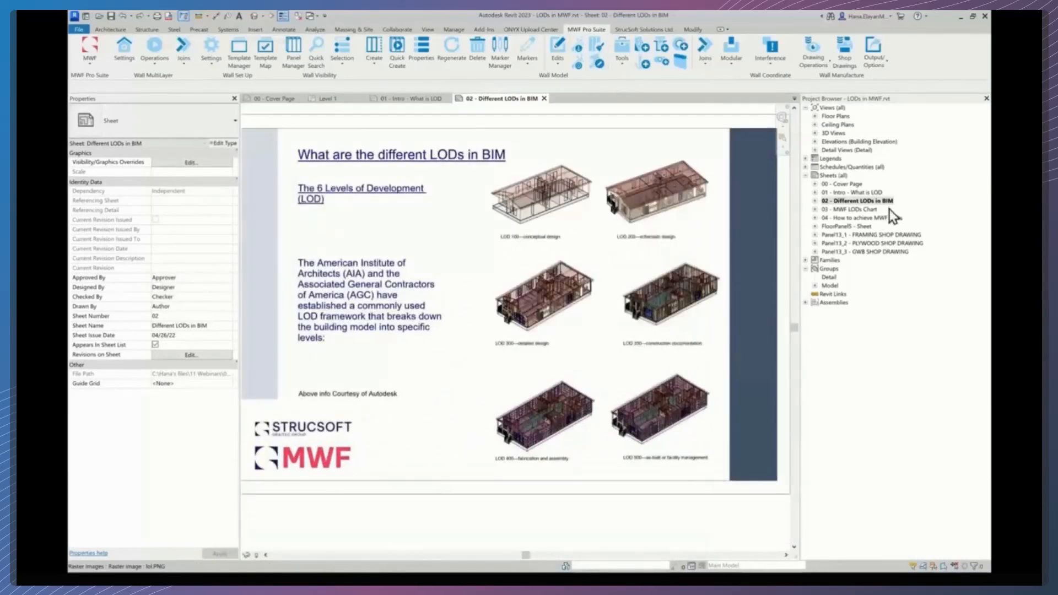
# - Open the 03 - MWF LODs Chart sheet and zoom in on the LOD 300 viewport
pyautogui.click(856, 211)
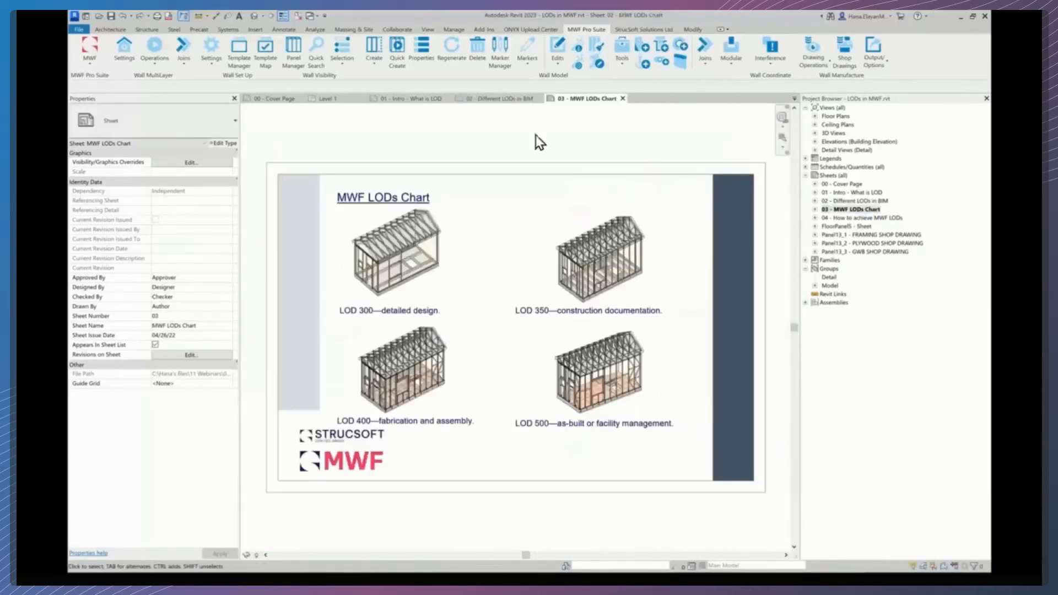
pyautogui.scroll(5, 412, 282)
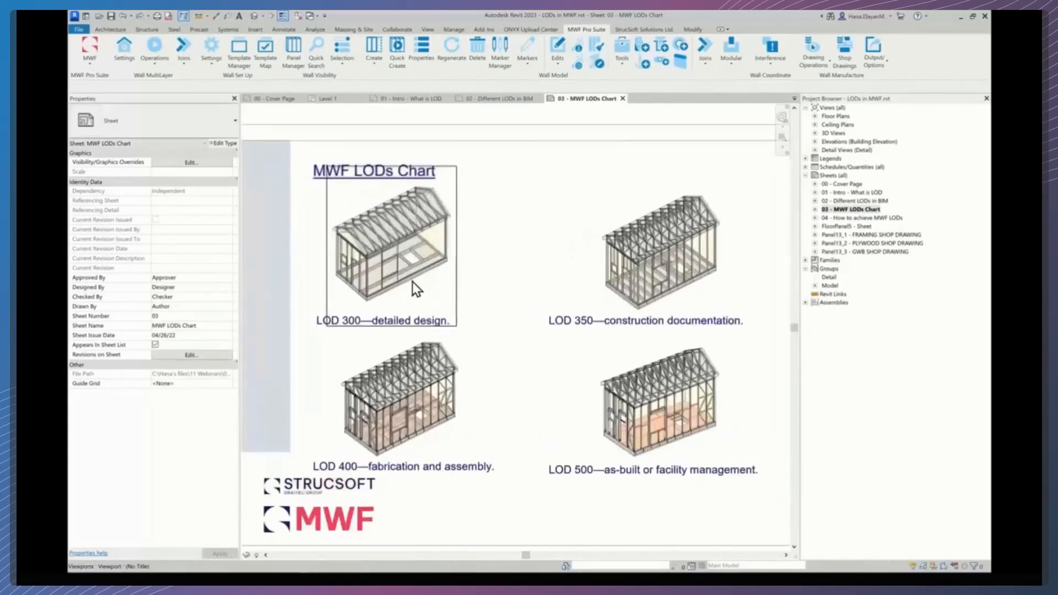
pyautogui.moveTo(412, 283); pyautogui.dragTo(458, 338, button='middle')
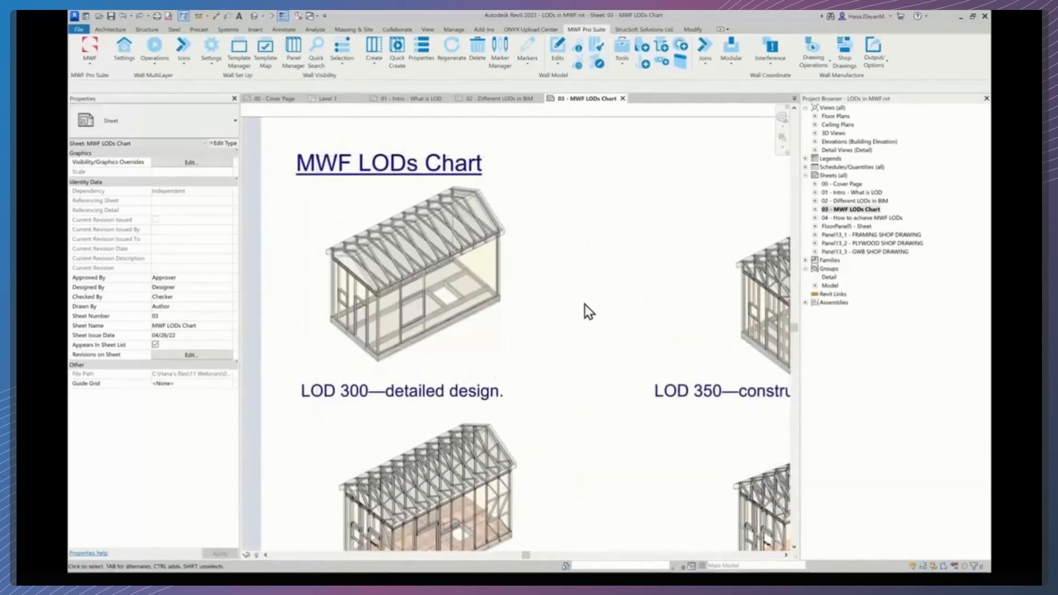
pyautogui.scroll(2, 432, 351)
# - Activate the LOD 300 viewport and inspect its roof trusses, wall studs and floor framing up close
pyautogui.doubleClick(439, 352)
pyautogui.moveTo(449, 361); pyautogui.dragTo(469, 387, button='middle')
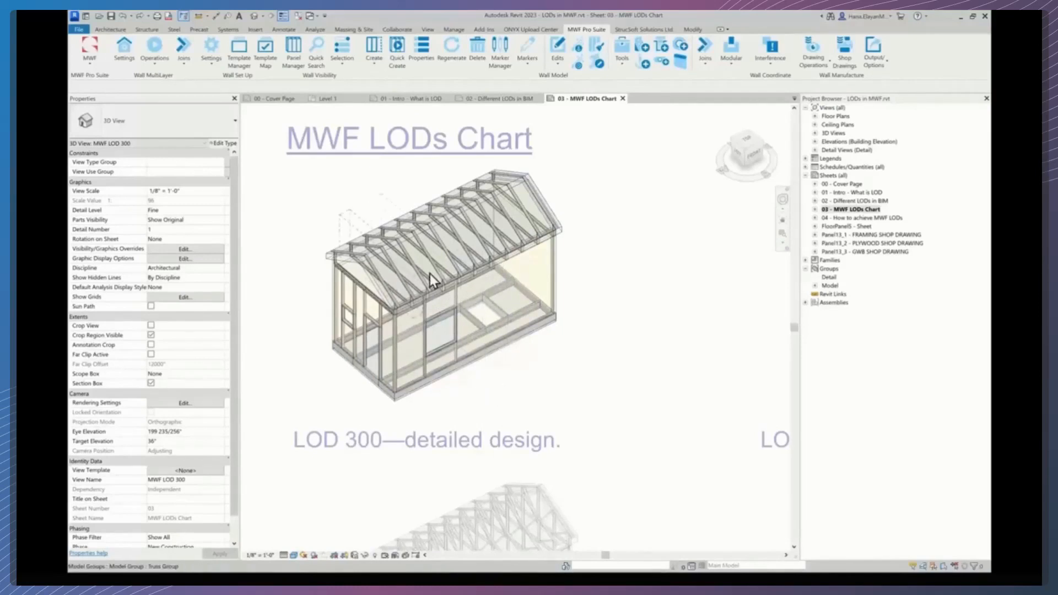
pyautogui.scroll(2, 475, 333)
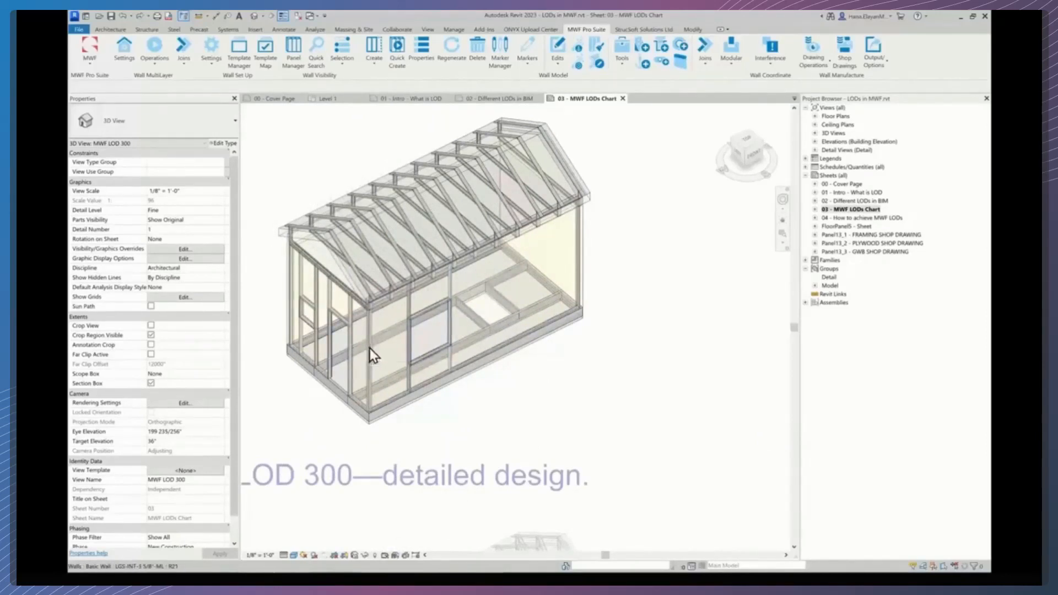
pyautogui.scroll(3, 378, 339)
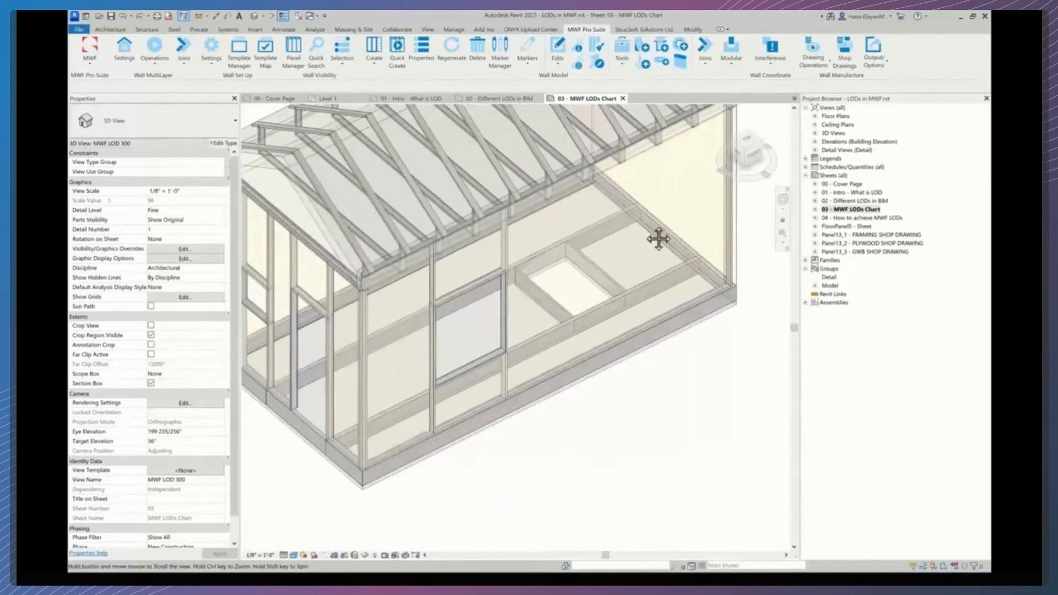
pyautogui.moveTo(660, 238); pyautogui.dragTo(662, 303, button='middle')
pyautogui.scroll(3, 645, 291)
pyautogui.scroll(-1, 650, 309)
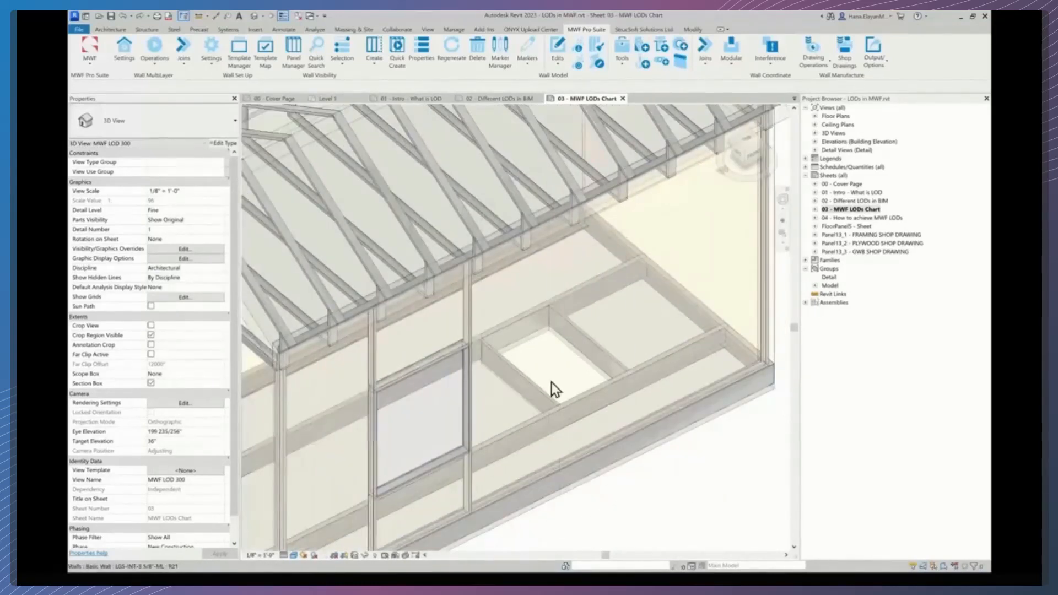
pyautogui.moveTo(556, 379); pyautogui.dragTo(609, 302, button='middle')
pyautogui.scroll(-4, 421, 375)
pyautogui.scroll(4, 438, 352)
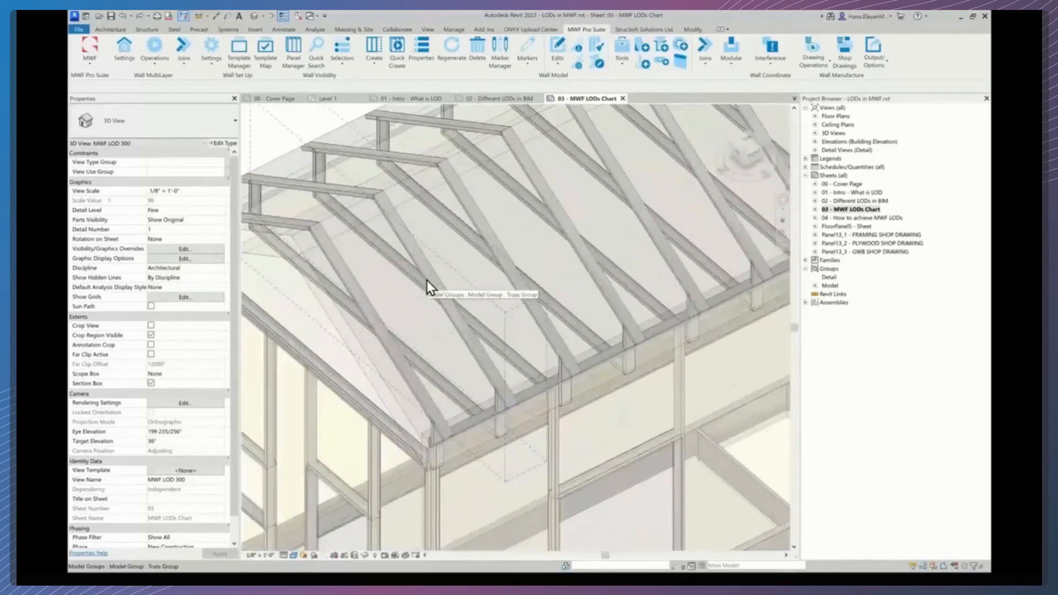
pyautogui.scroll(-3, 427, 281)
pyautogui.scroll(-5, 501, 352)
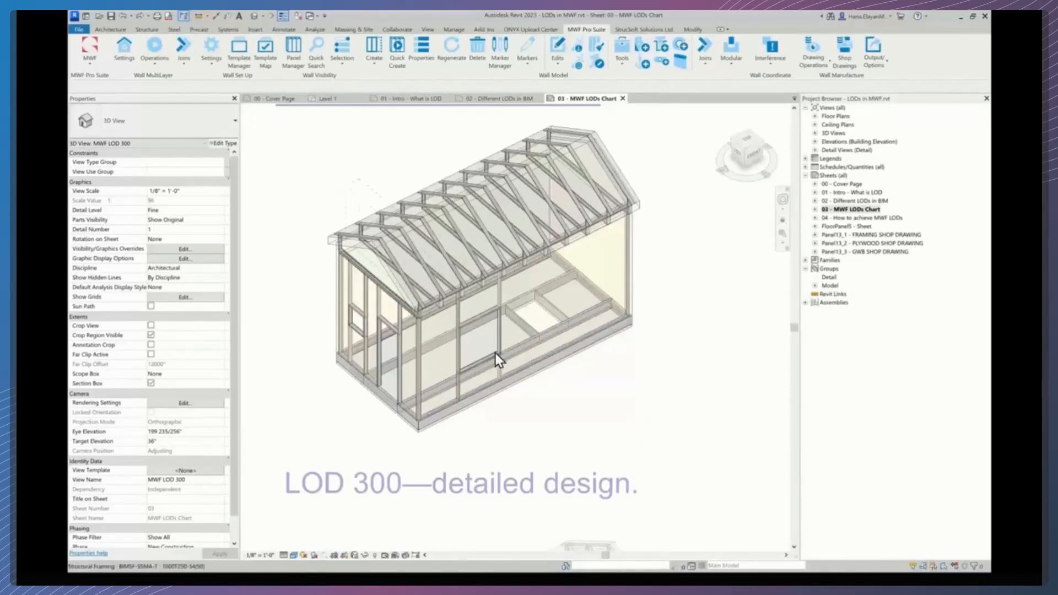
pyautogui.scroll(-3, 471, 358)
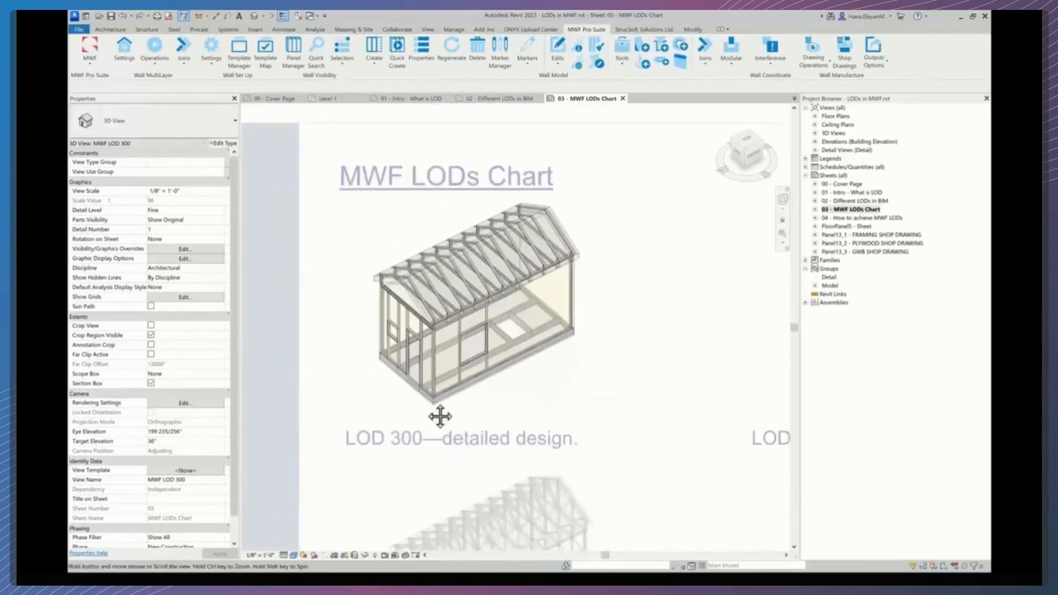
# - Deactivate the LOD 300 viewport and activate the LOD 350 construction documentation viewport
pyautogui.moveTo(439, 419); pyautogui.dragTo(347, 417, button='middle')
pyautogui.scroll(-1, 344, 410)
pyautogui.moveTo(449, 411); pyautogui.dragTo(353, 417, button='middle')
pyautogui.scroll(-1, 513, 419)
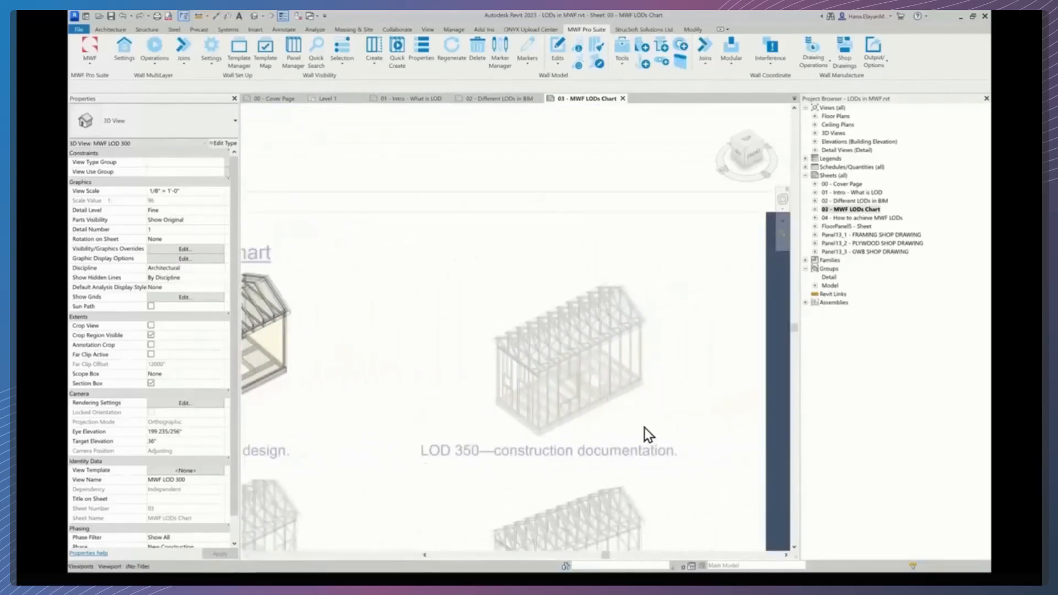
pyautogui.doubleClick(644, 427)
pyautogui.doubleClick(637, 434)
# - Inspect the LOD 350 model's framing, trusses and floor joists
pyautogui.scroll(2, 600, 433)
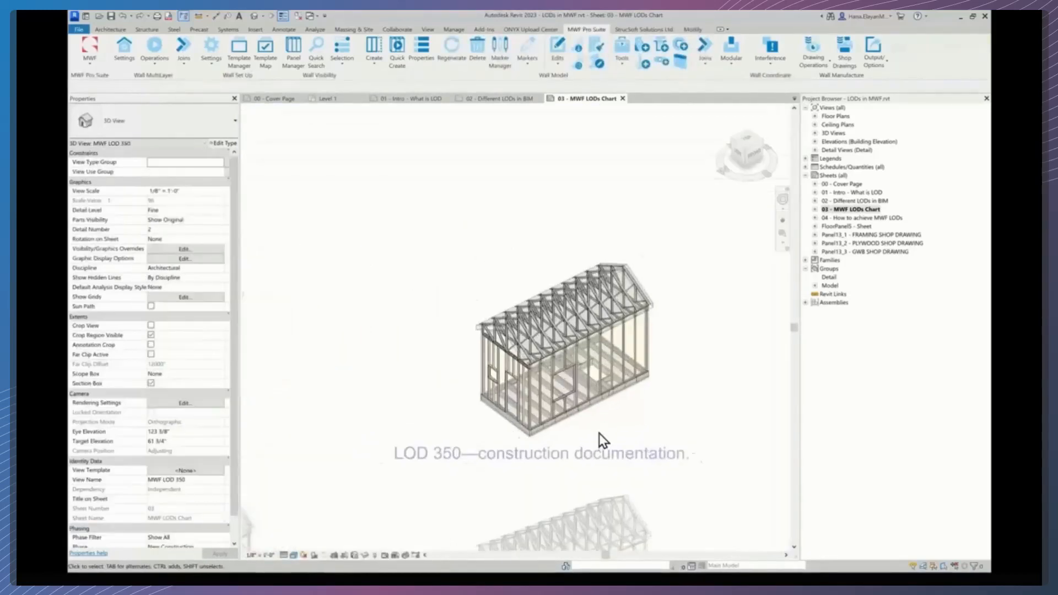
pyautogui.moveTo(600, 433); pyautogui.dragTo(633, 437, button='middle')
pyautogui.scroll(2, 567, 416)
pyautogui.scroll(1, 566, 416)
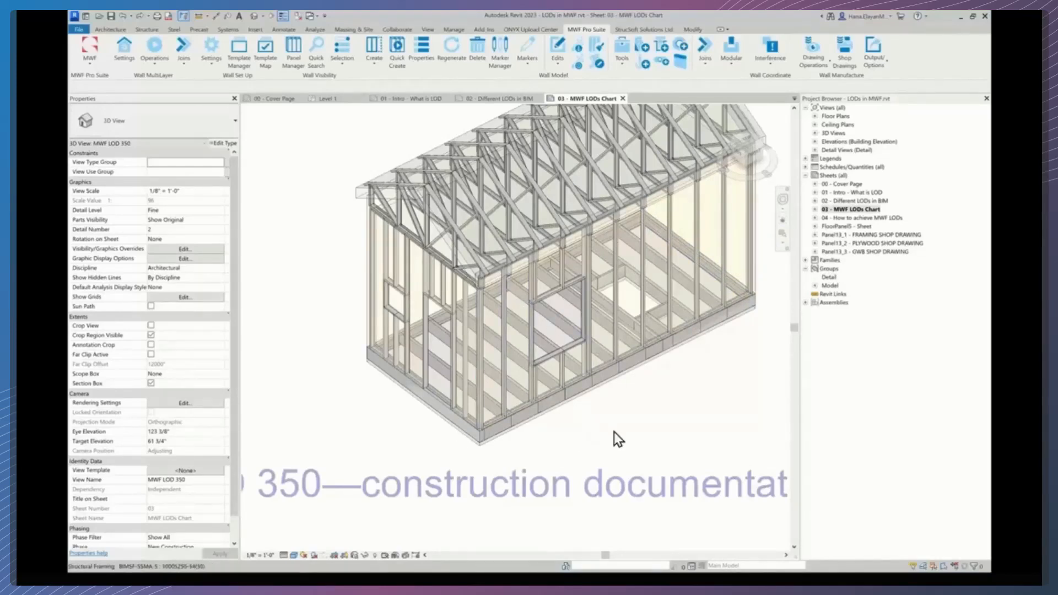
pyautogui.scroll(-1, 656, 416)
pyautogui.moveTo(657, 415); pyautogui.dragTo(626, 440, button='middle')
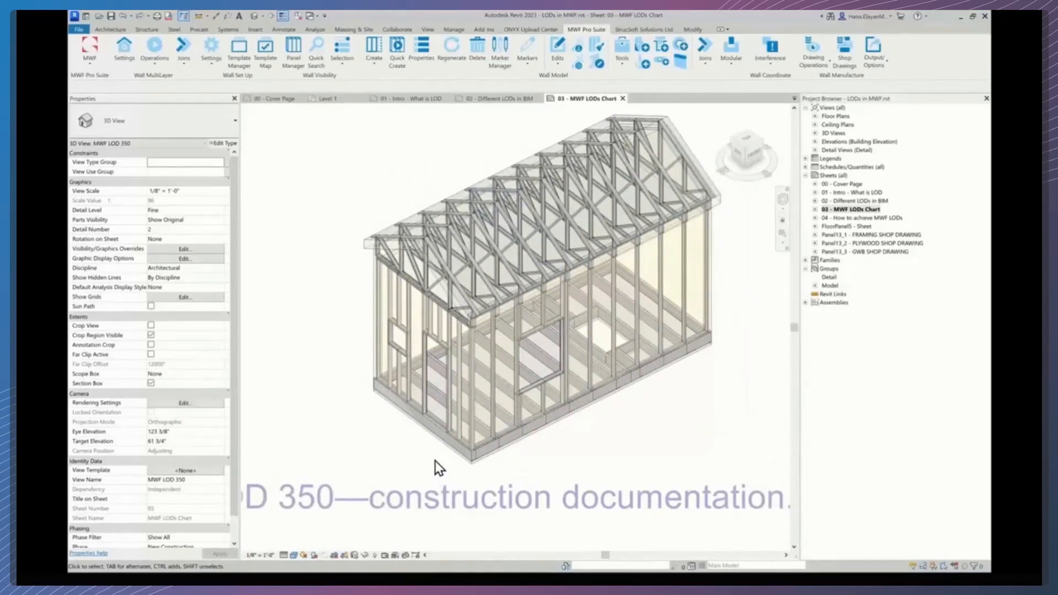
pyautogui.scroll(-10, 435, 460)
pyautogui.moveTo(467, 470); pyautogui.dragTo(614, 309, button='middle')
pyautogui.scroll(5, 448, 404)
pyautogui.scroll(1, 445, 405)
# - Deactivate the LOD 350 viewport and activate the LOD 400 fabrication and assembly viewport
pyautogui.doubleClick(445, 405)
pyautogui.moveTo(421, 440); pyautogui.dragTo(555, 417, button='middle')
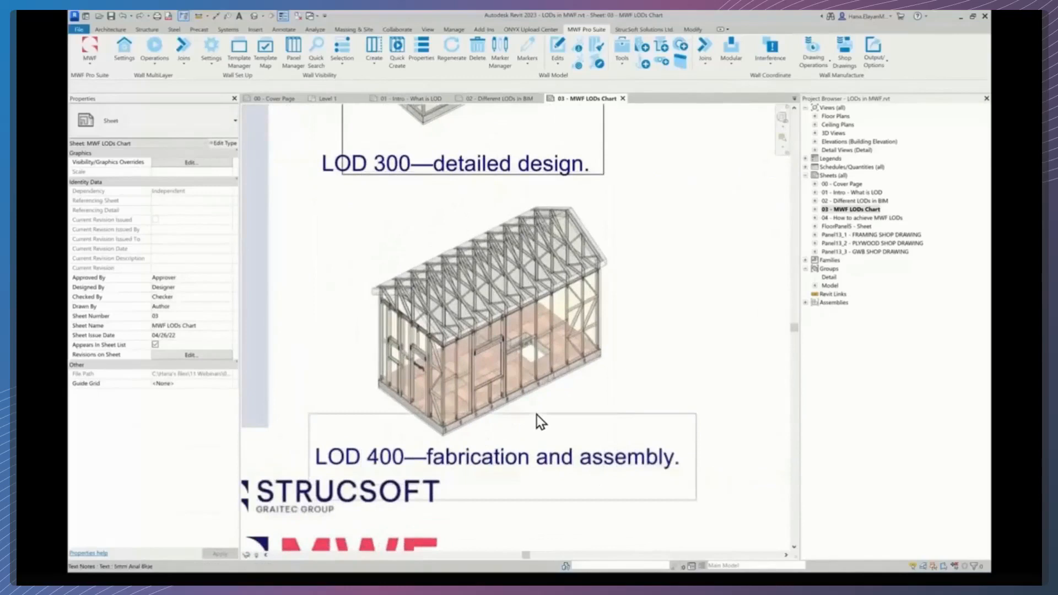
pyautogui.doubleClick(539, 419)
pyautogui.click(545, 405)
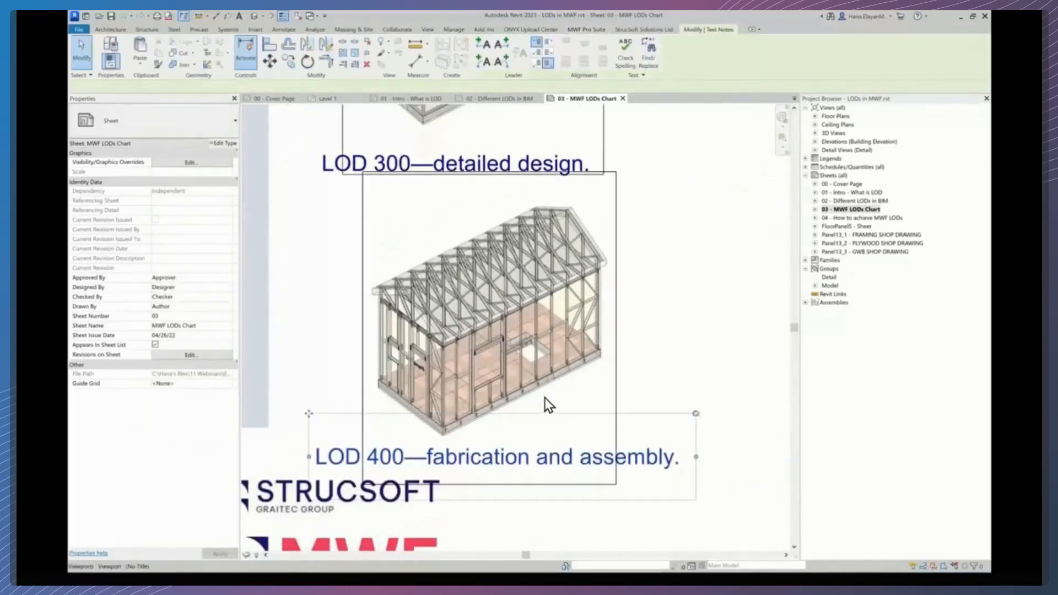
pyautogui.doubleClick(545, 398)
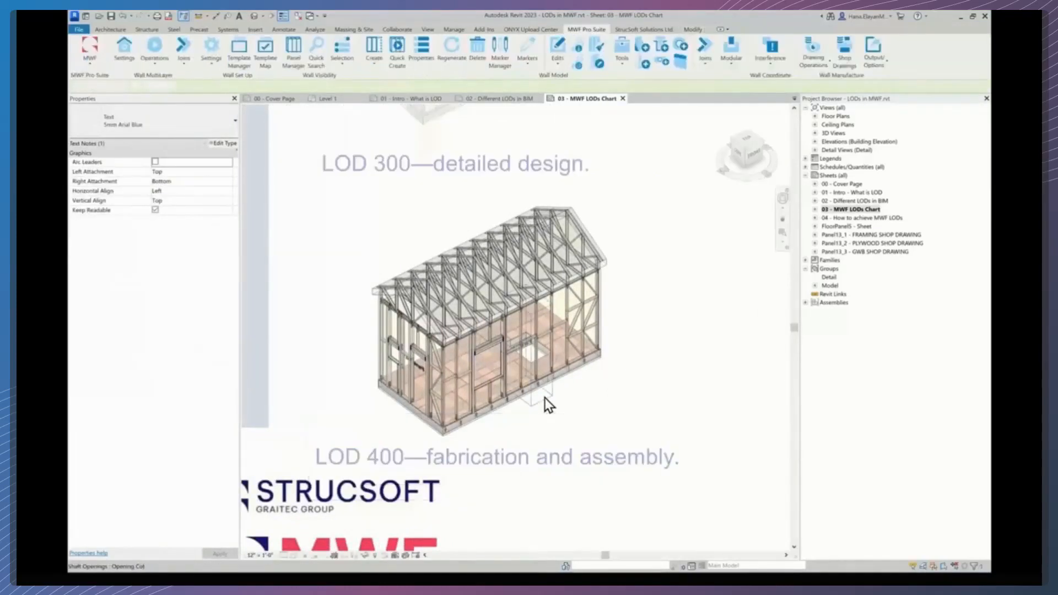
# - Zoom into the LOD 400 model to examine its wall panels, openings and floor
pyautogui.scroll(2, 489, 419)
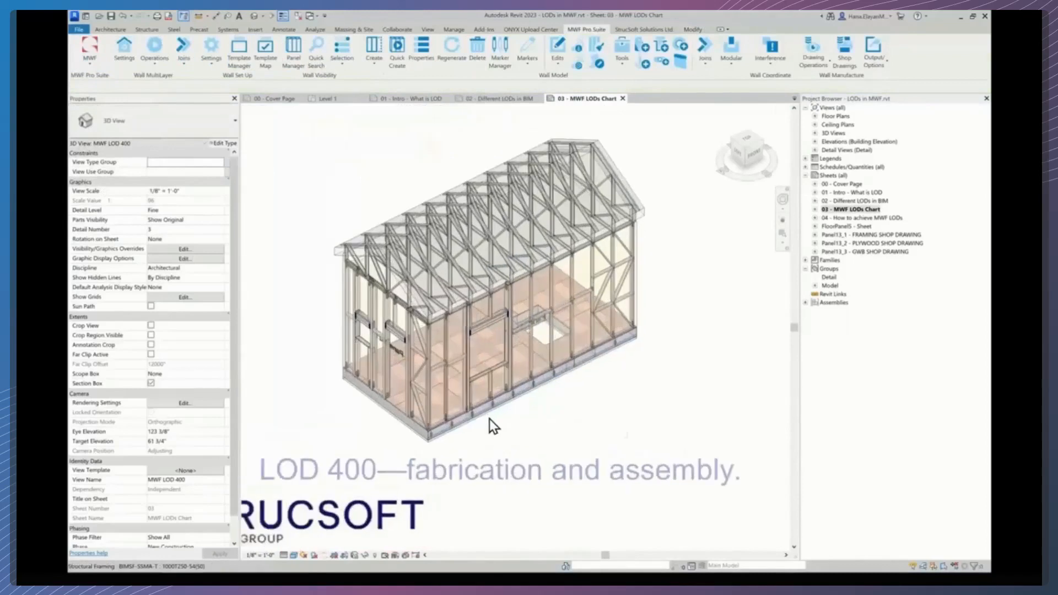
pyautogui.scroll(3, 489, 419)
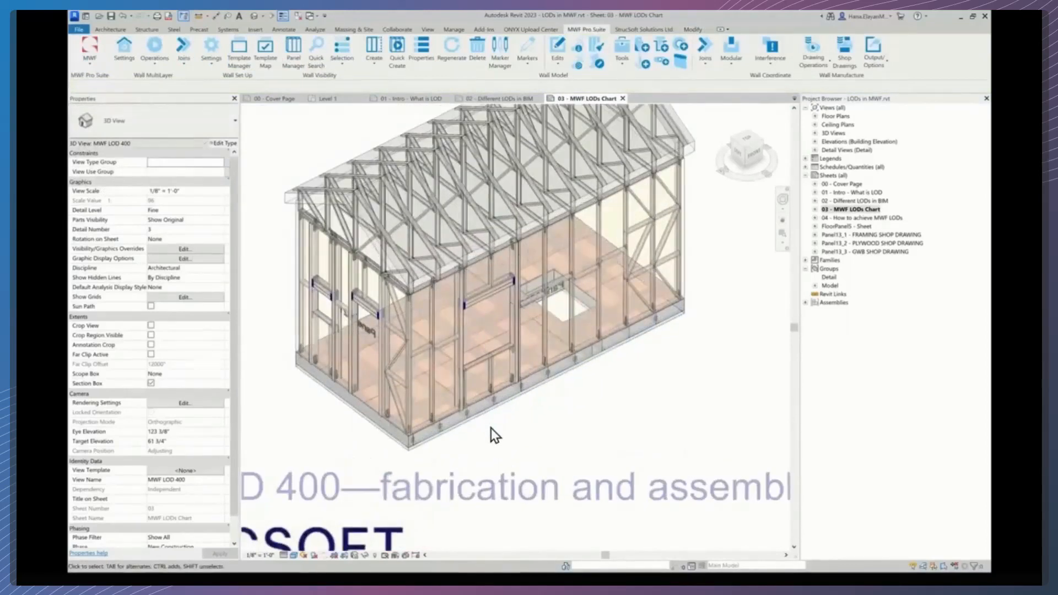
pyautogui.scroll(2, 491, 430)
pyautogui.moveTo(516, 430); pyautogui.dragTo(511, 487, button='middle')
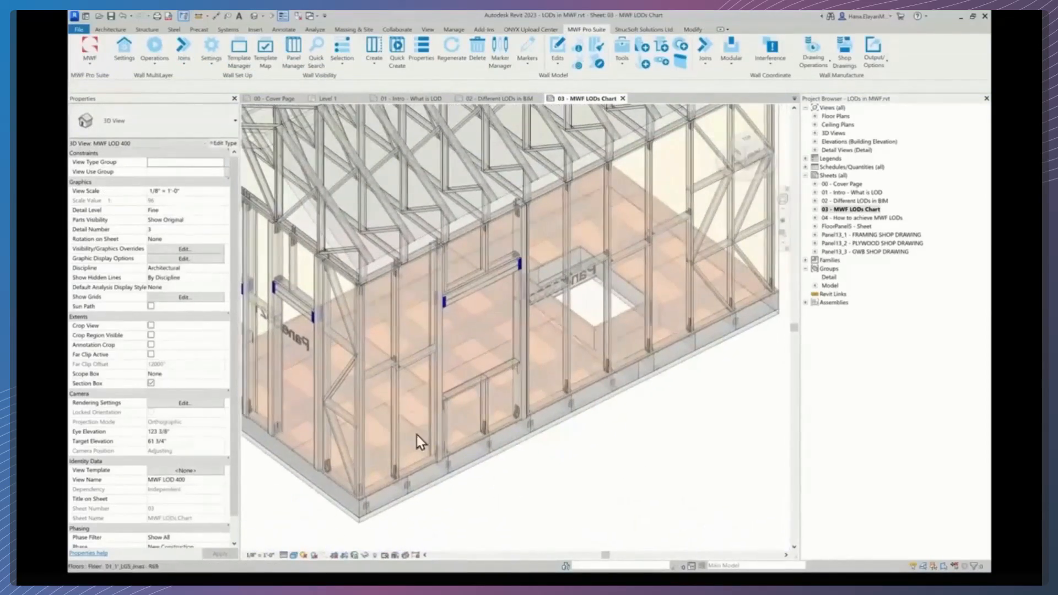
pyautogui.moveTo(605, 387); pyautogui.dragTo(665, 407, button='middle')
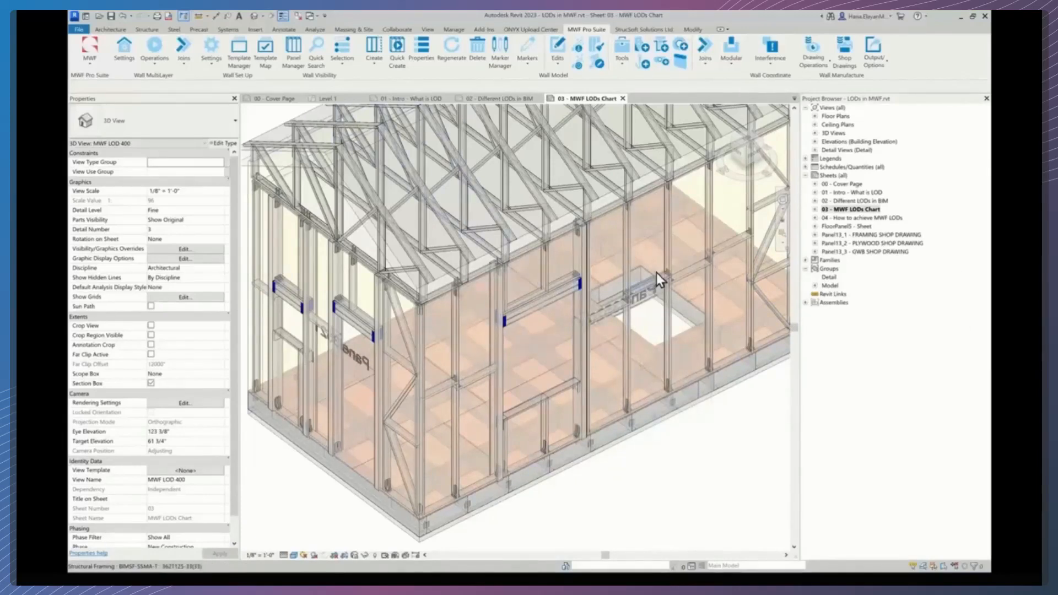
# - Zoom and pan around the LOD 400 model to examine its wall framing, headers and window openings
pyautogui.scroll(5, 646, 285)
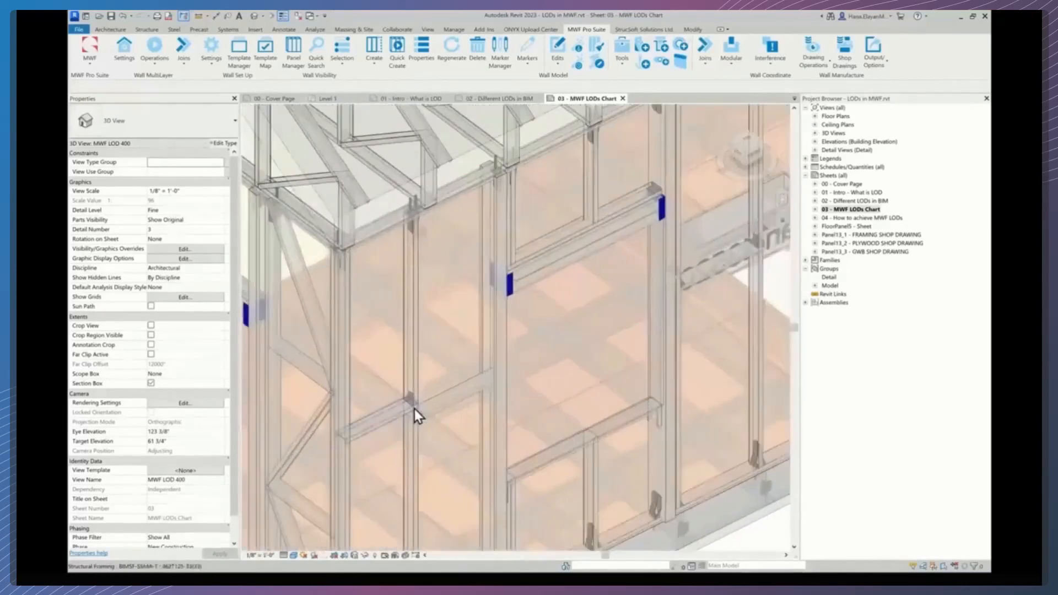
pyautogui.scroll(2, 415, 409)
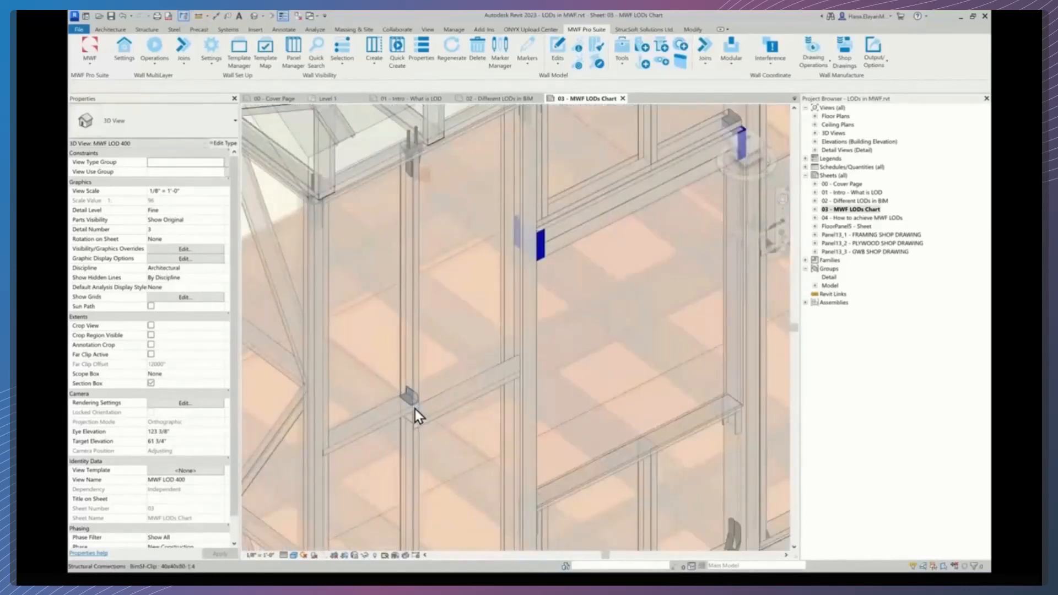
pyautogui.moveTo(428, 419); pyautogui.dragTo(389, 318, button='middle')
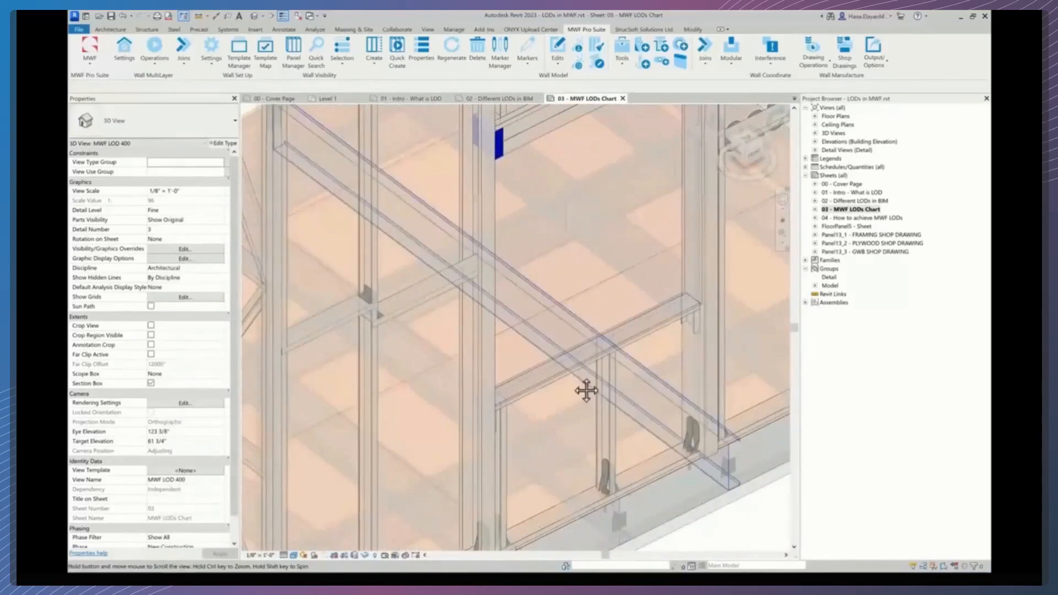
pyautogui.moveTo(575, 381); pyautogui.dragTo(541, 363, button='middle')
pyautogui.scroll(1, 540, 365)
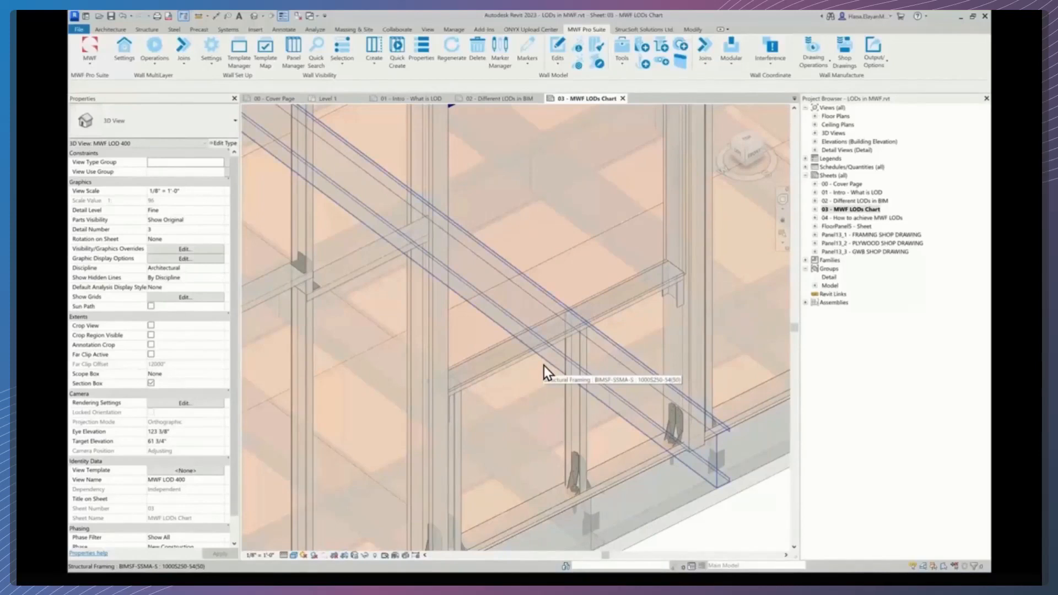
pyautogui.scroll(1, 544, 366)
pyautogui.moveTo(541, 375); pyautogui.dragTo(575, 398, button='middle')
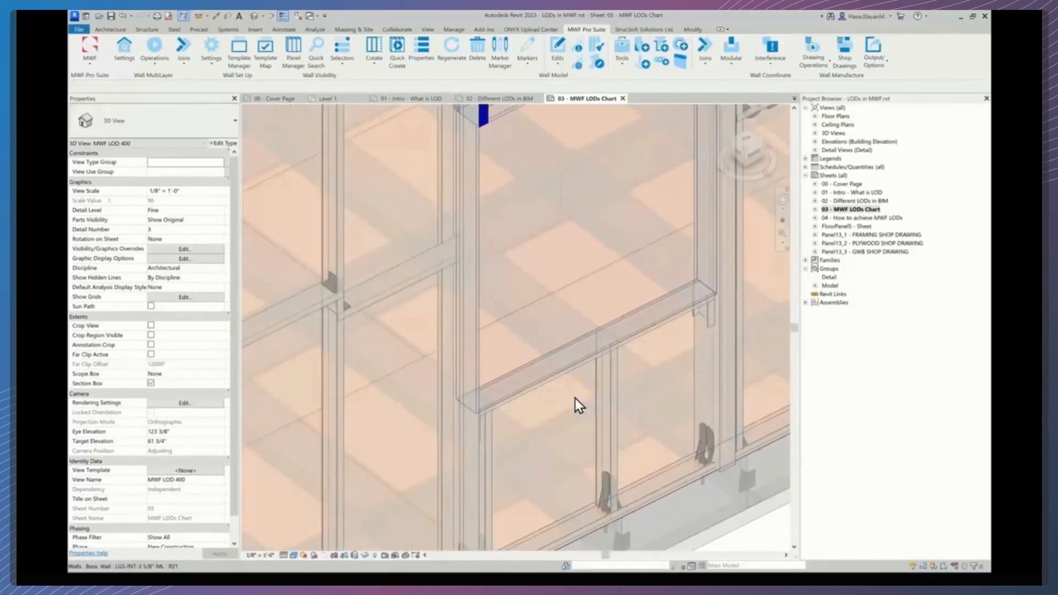
pyautogui.scroll(-2, 574, 398)
pyautogui.scroll(-4, 575, 399)
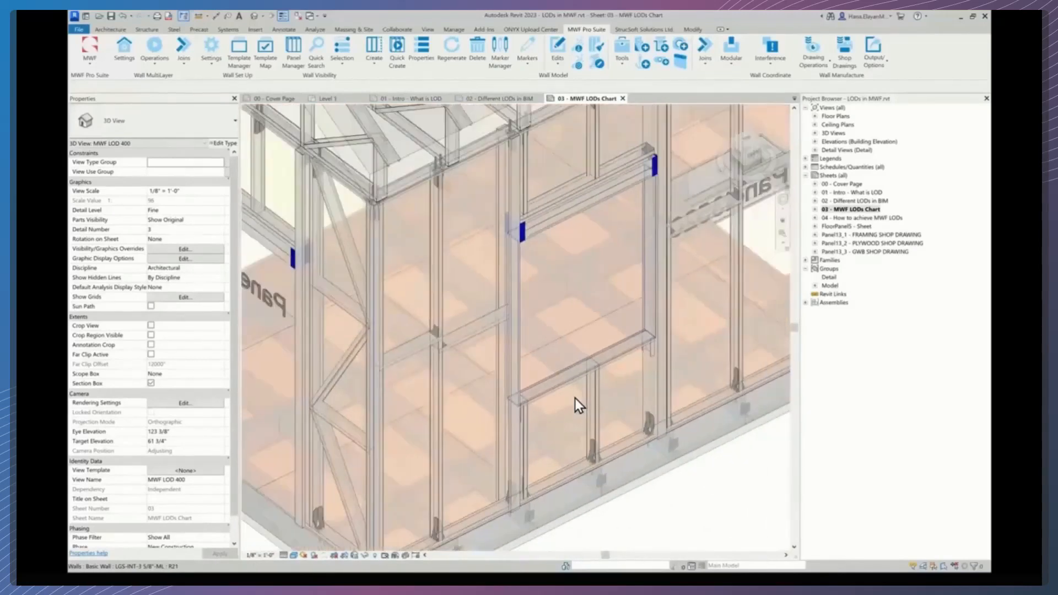
pyautogui.scroll(-1, 574, 398)
pyautogui.moveTo(615, 408); pyautogui.dragTo(496, 425, button='middle')
pyautogui.scroll(1, 497, 422)
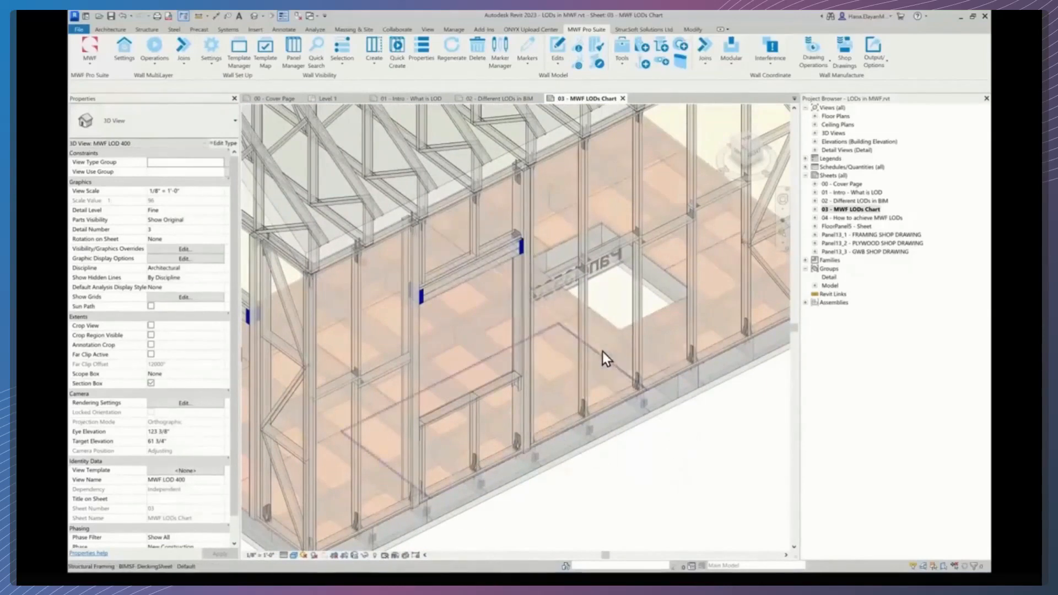
# - Select the floor decking sheet in the LOD 400 model and review its properties
pyautogui.press('Tab')
pyautogui.press('Tab')
pyautogui.press('Tab')
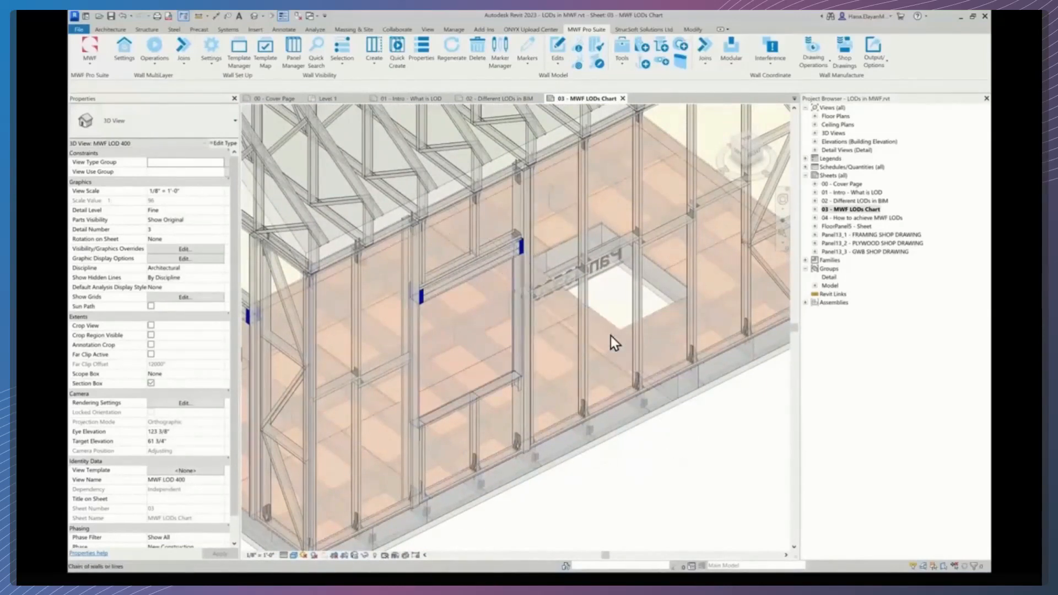
pyautogui.click(611, 336)
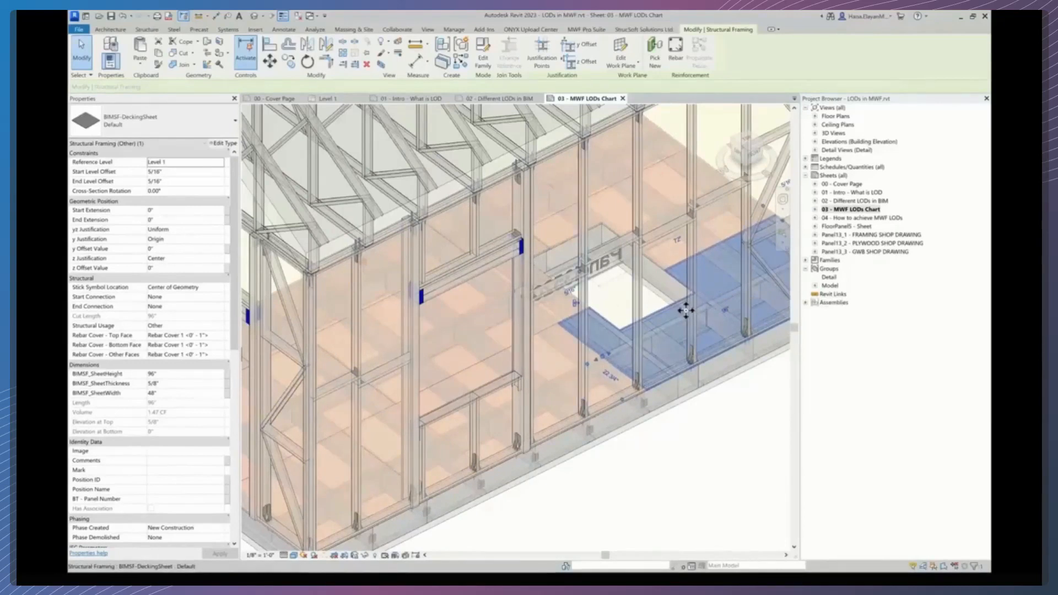
pyautogui.scroll(-1, 686, 309)
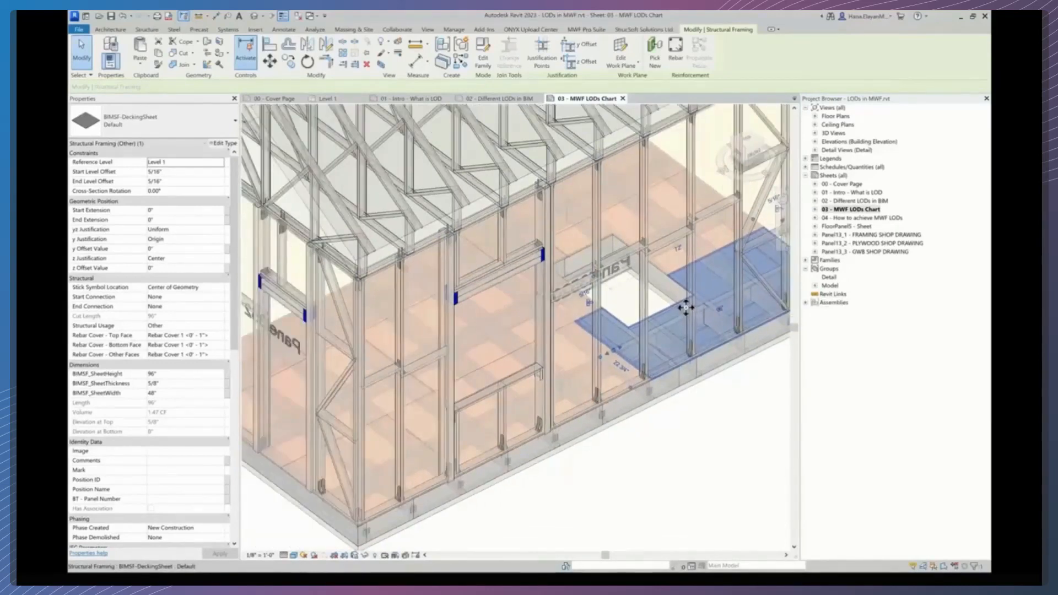
pyautogui.scroll(-2, 686, 309)
pyautogui.moveTo(577, 337); pyautogui.dragTo(581, 383, button='middle')
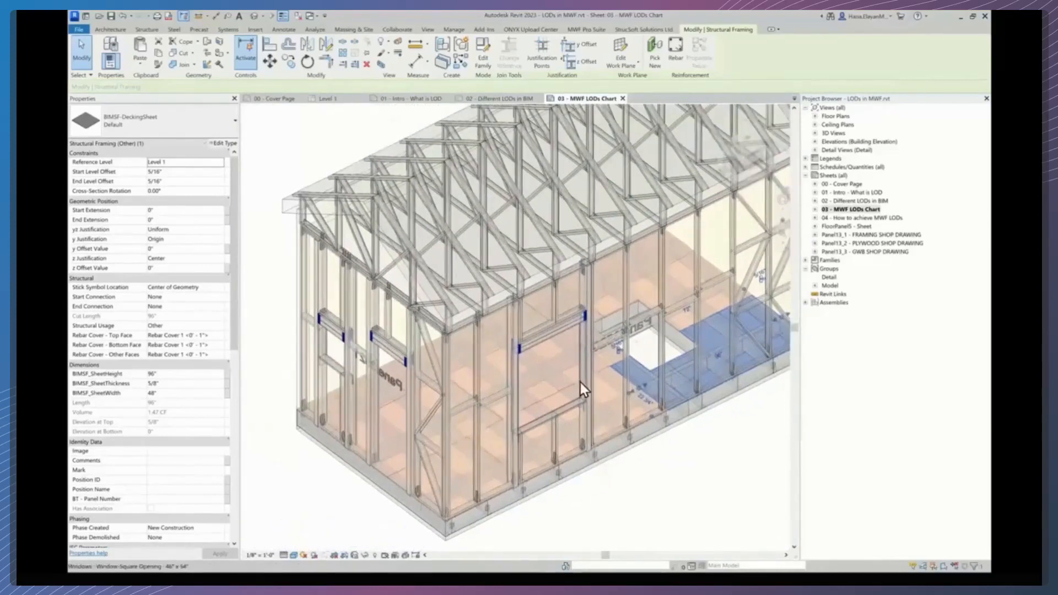
pyautogui.scroll(2, 580, 382)
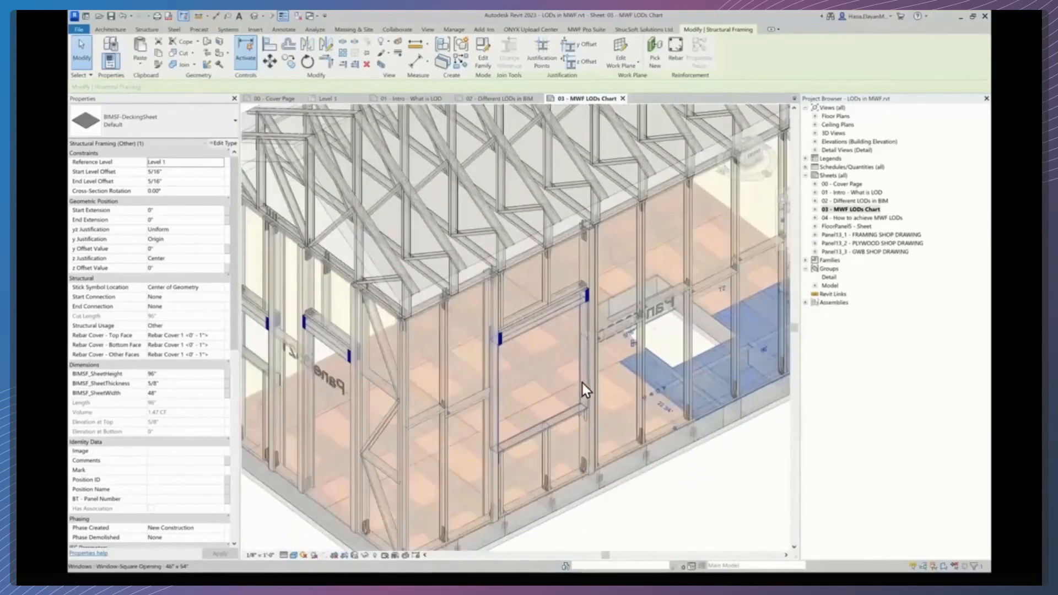
# - Select the gable-end roof truss assembly in the LOD 400 model and zoom out to the whole model
pyautogui.click(386, 251)
pyautogui.moveTo(385, 251); pyautogui.dragTo(465, 287, button='middle')
pyautogui.scroll(1, 465, 287)
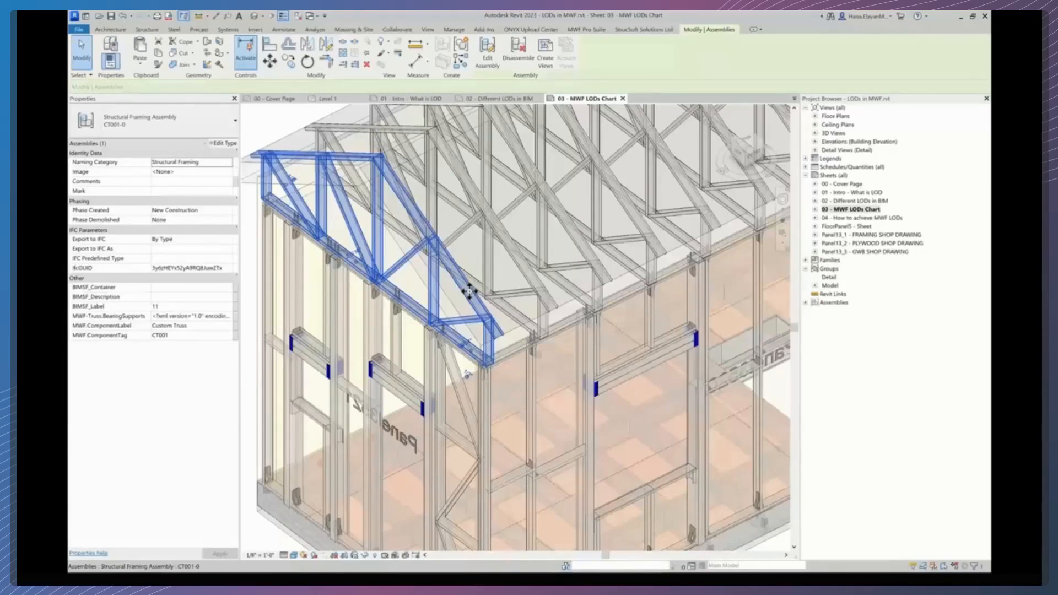
pyautogui.scroll(-3, 468, 270)
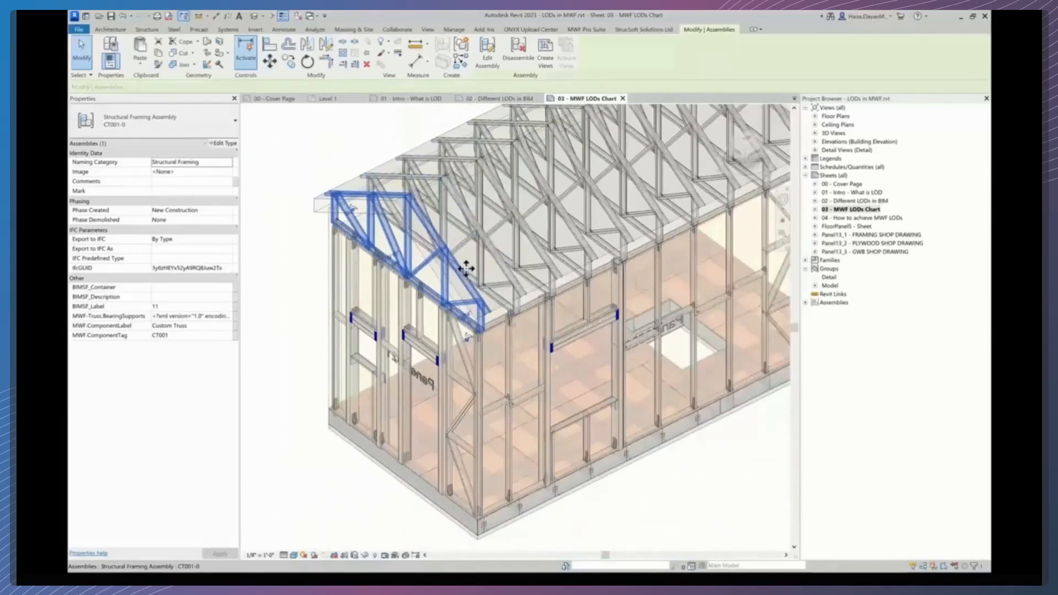
pyautogui.scroll(-2, 467, 270)
pyautogui.scroll(-2, 567, 417)
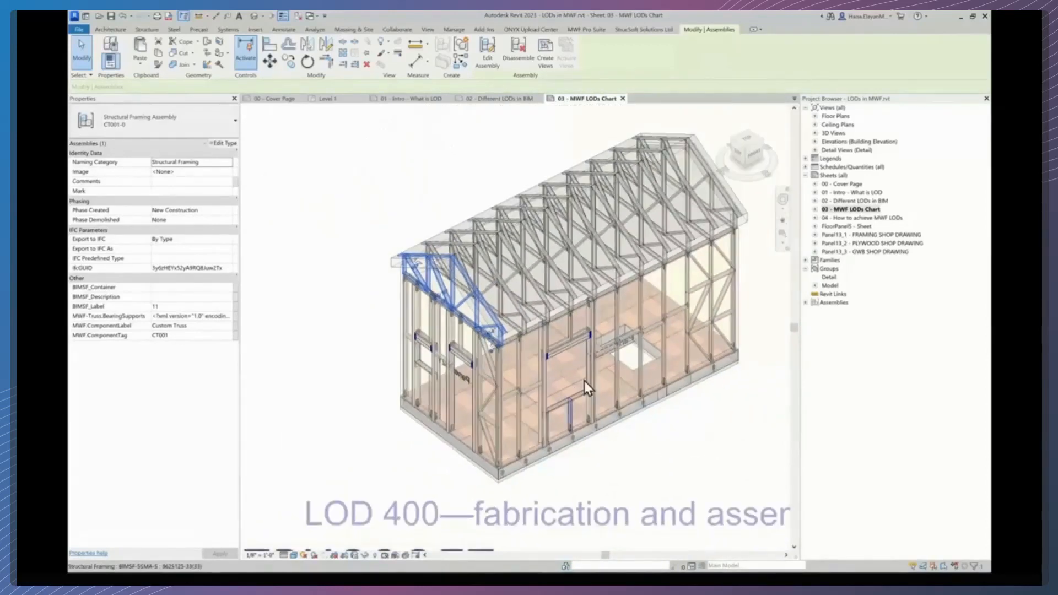
pyautogui.scroll(-4, 636, 421)
# - Deactivate the LOD 400 viewport and activate the LOD 500 as-built or facility management viewport
pyautogui.moveTo(546, 399); pyautogui.dragTo(337, 372, button='middle')
pyautogui.scroll(1, 647, 454)
pyautogui.click(650, 452)
pyautogui.moveTo(718, 467); pyautogui.dragTo(503, 457, button='middle')
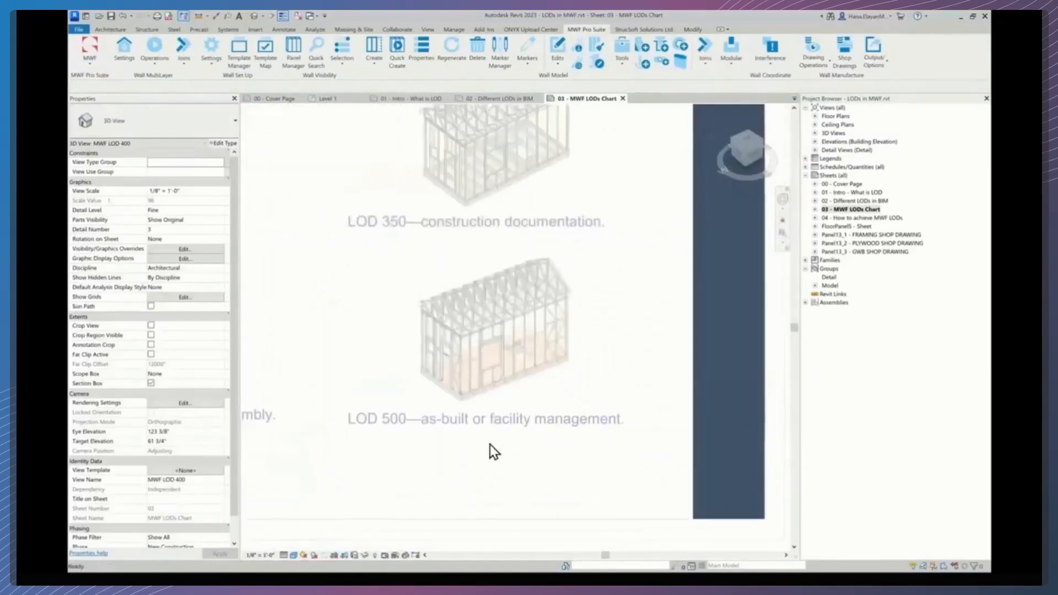
pyautogui.doubleClick(551, 386)
pyautogui.scroll(2, 541, 391)
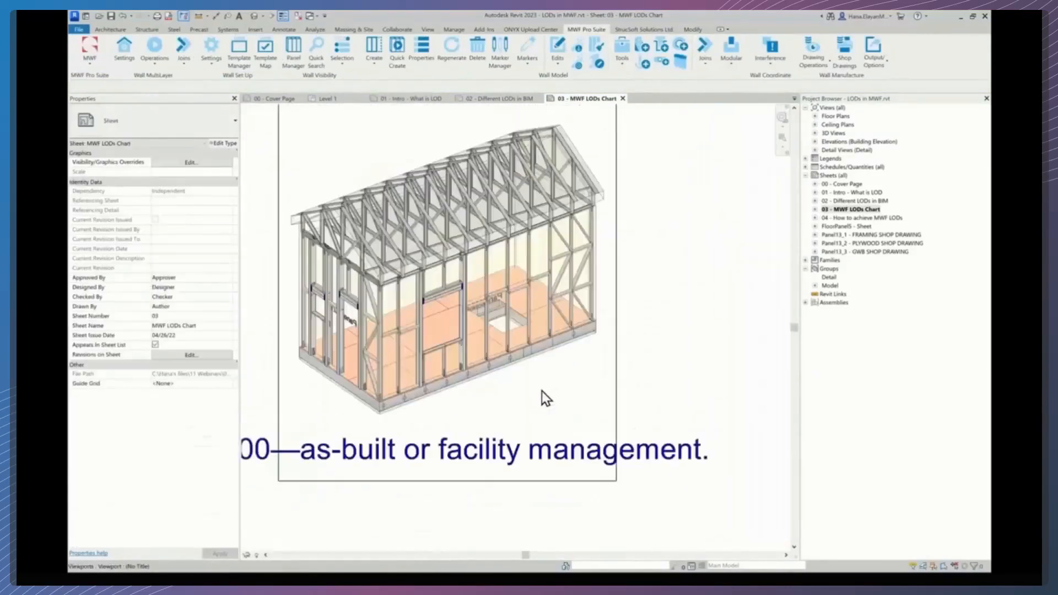
pyautogui.click(543, 391)
pyautogui.doubleClick(542, 390)
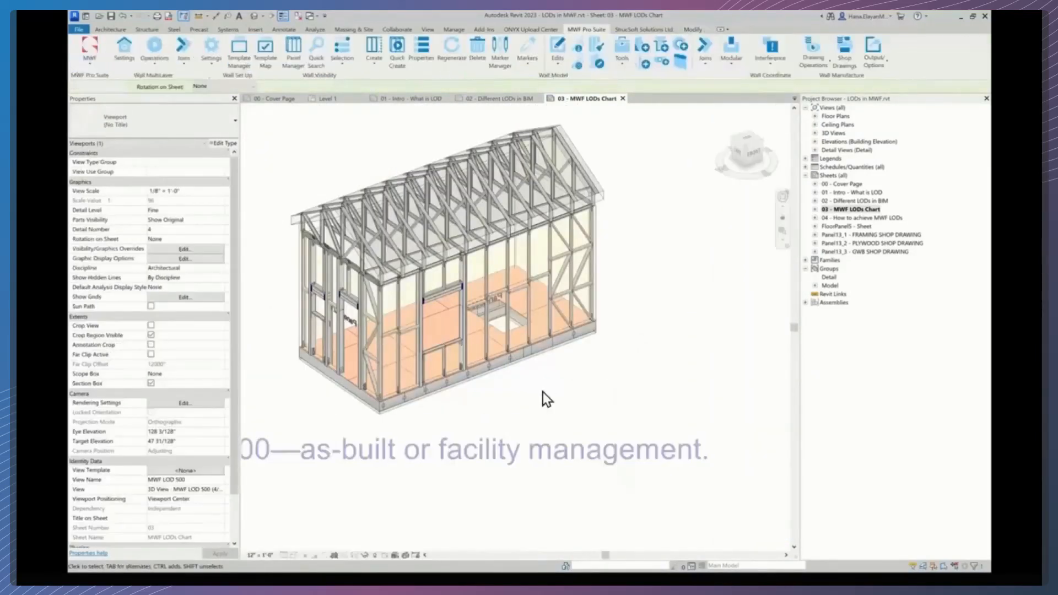
pyautogui.moveTo(569, 404); pyautogui.dragTo(600, 401, button='middle')
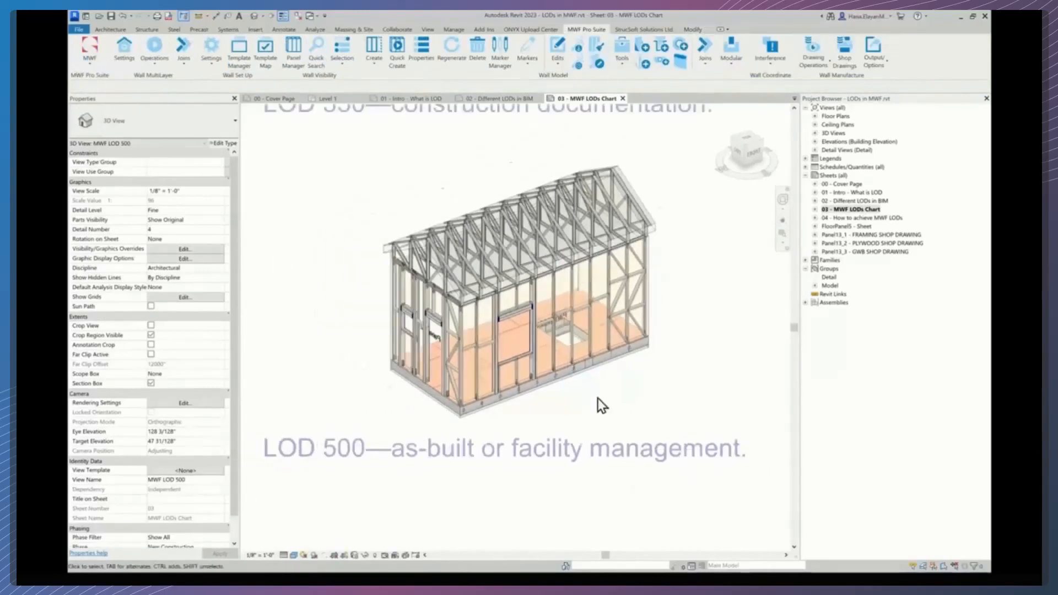
pyautogui.scroll(3, 525, 349)
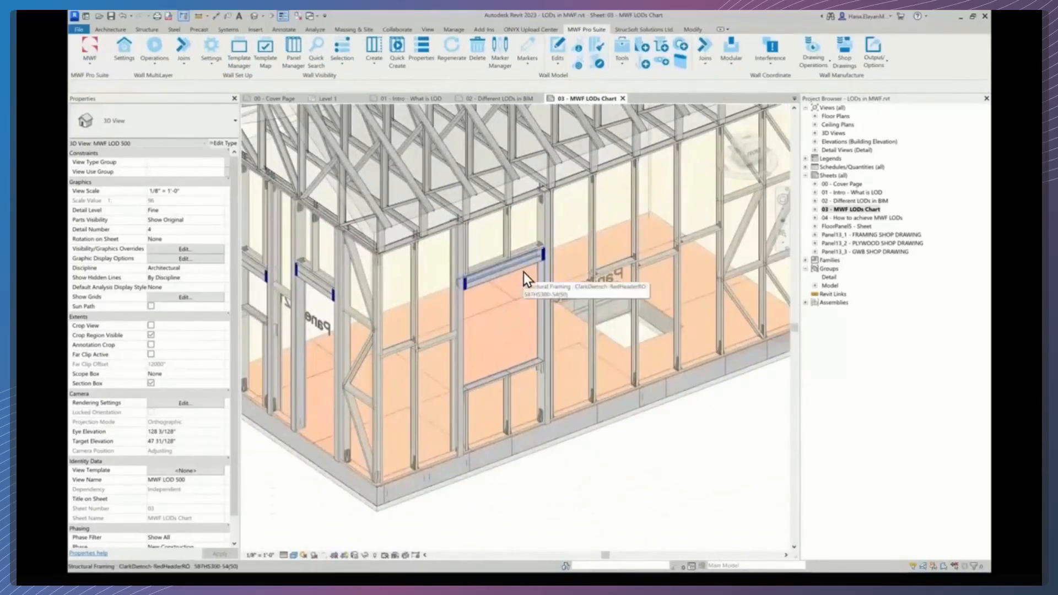
# - Select the window opening and a wall stud in the LOD 500 model to review their properties
pyautogui.press('Tab')
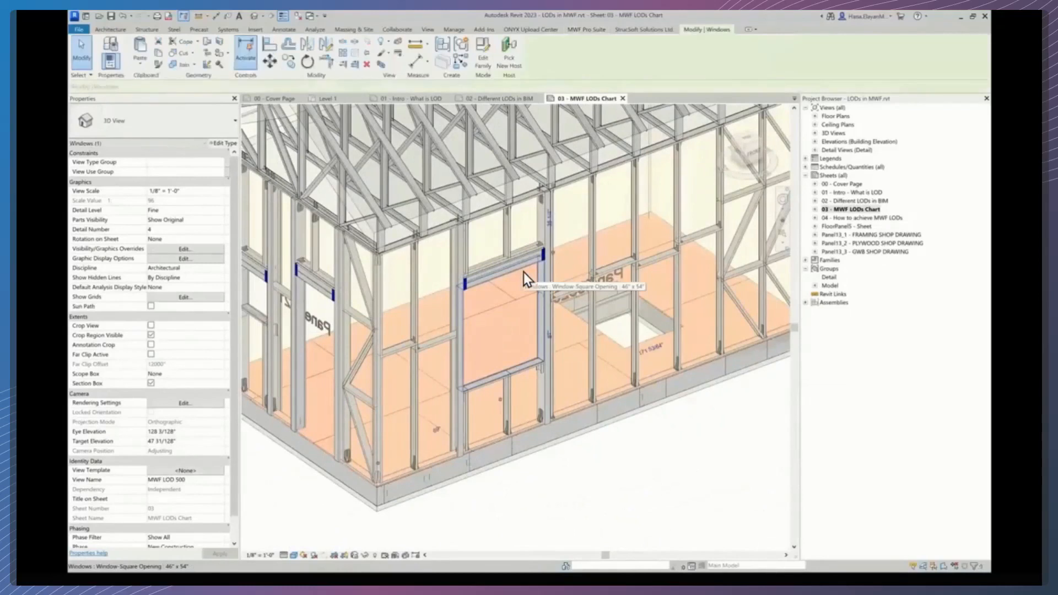
pyautogui.click(523, 272)
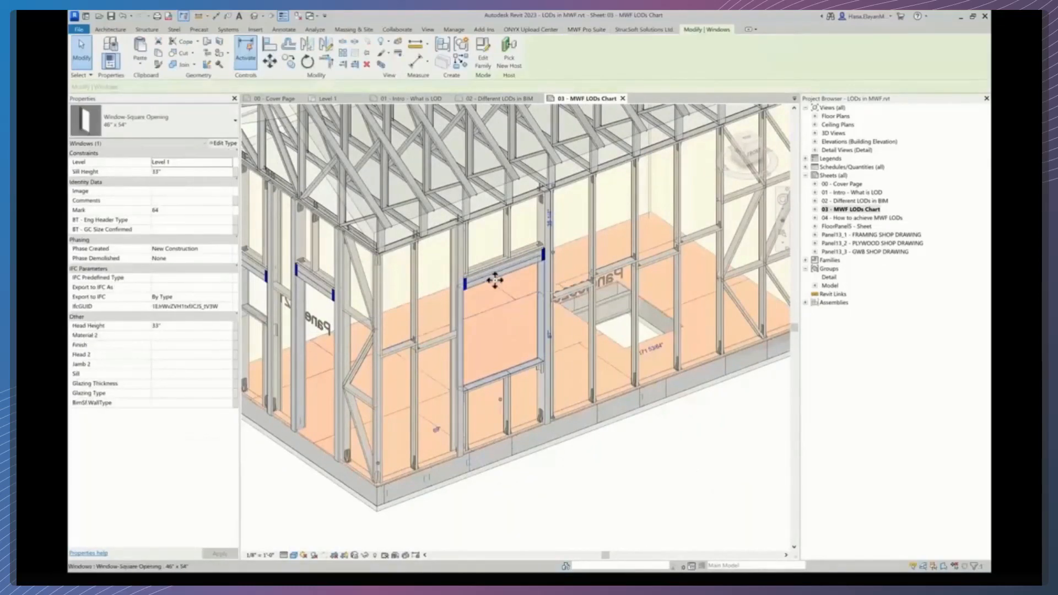
pyautogui.press('Left')
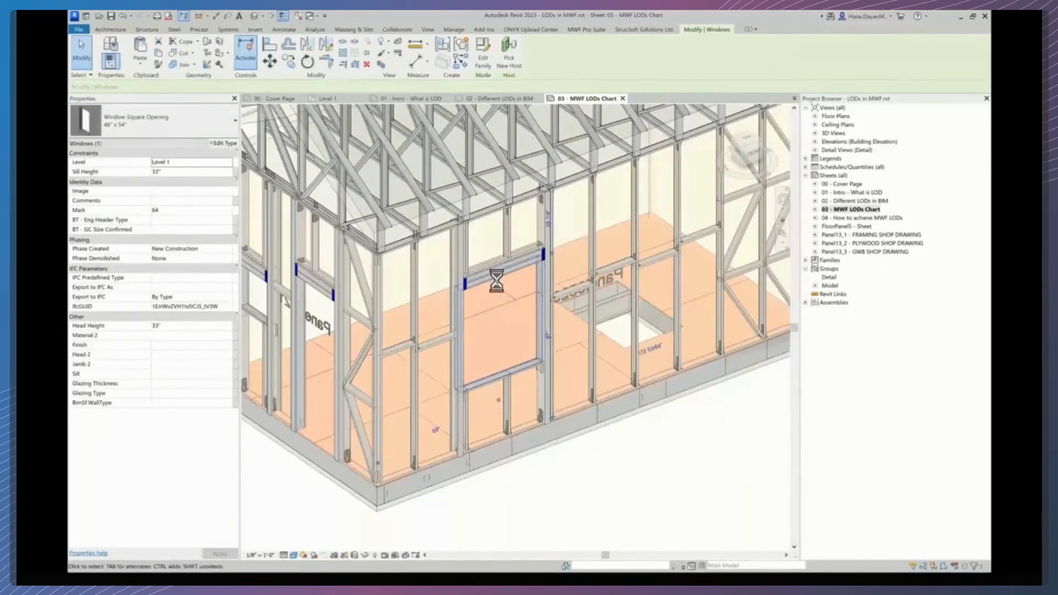
pyautogui.press('Left')
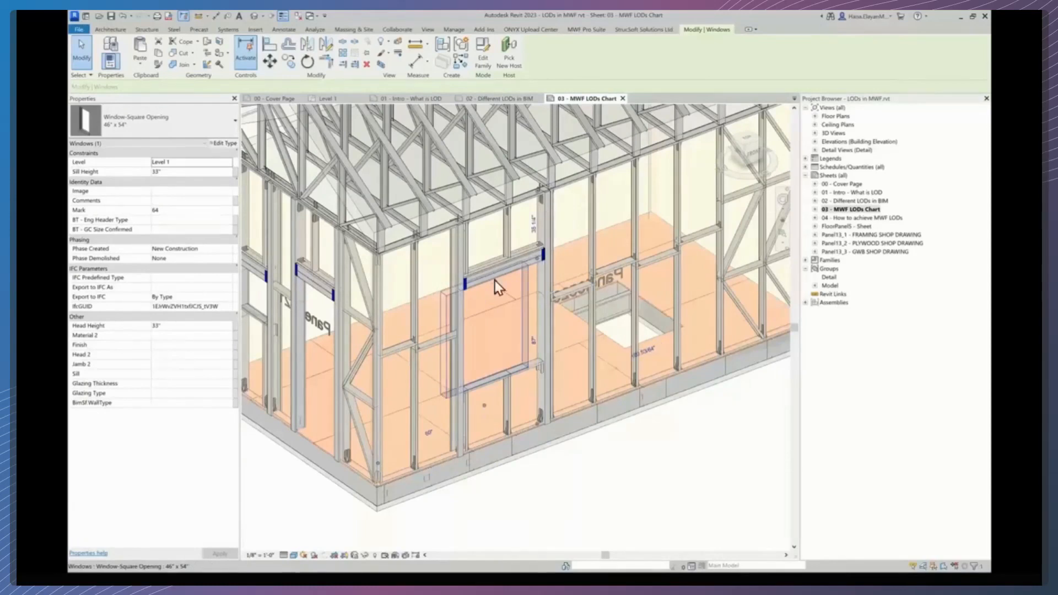
pyautogui.click(413, 425)
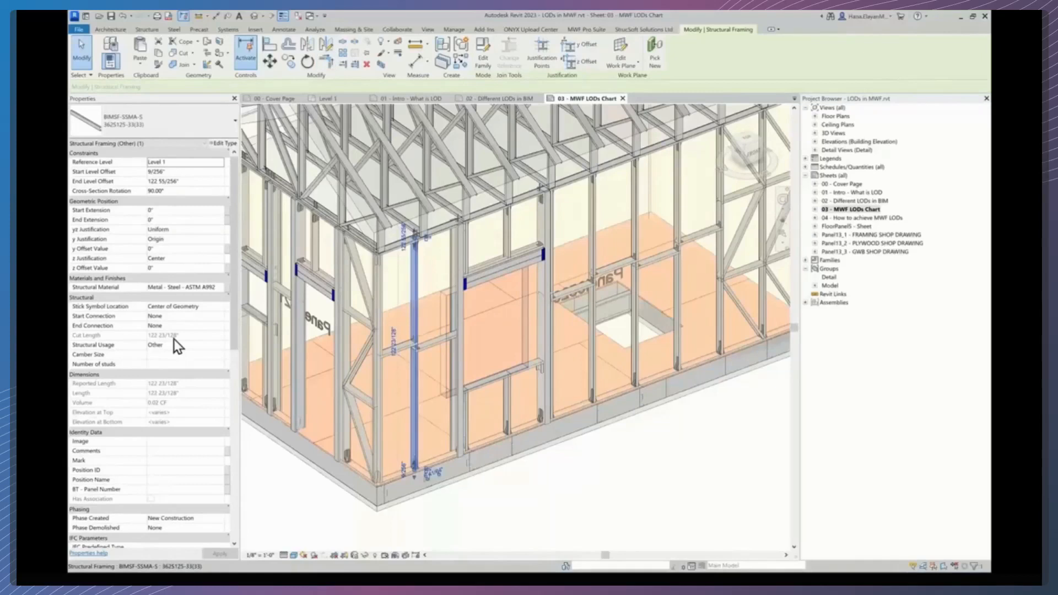
pyautogui.click(586, 29)
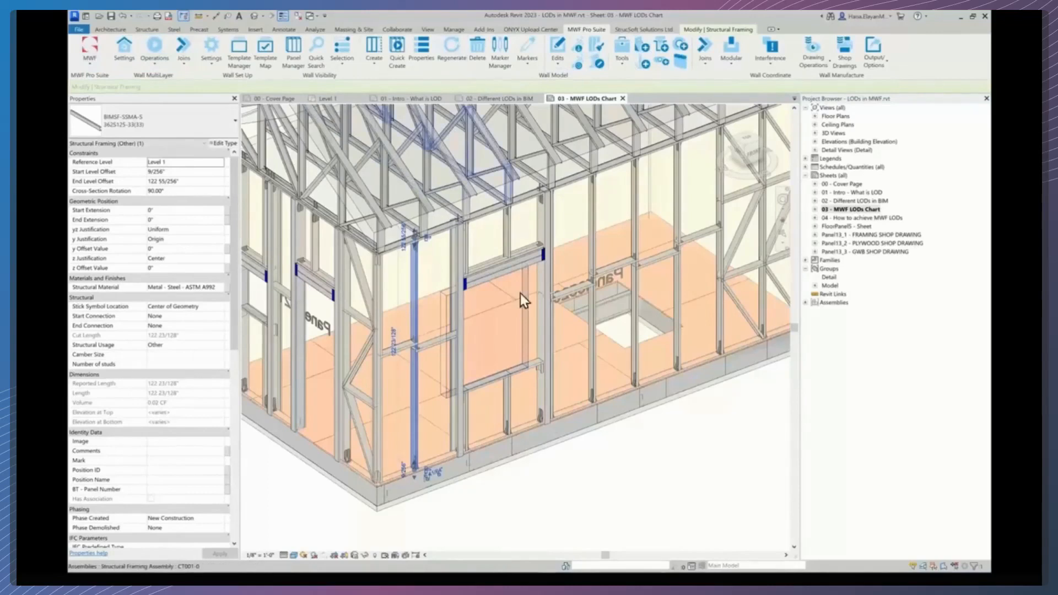
pyautogui.click(454, 51)
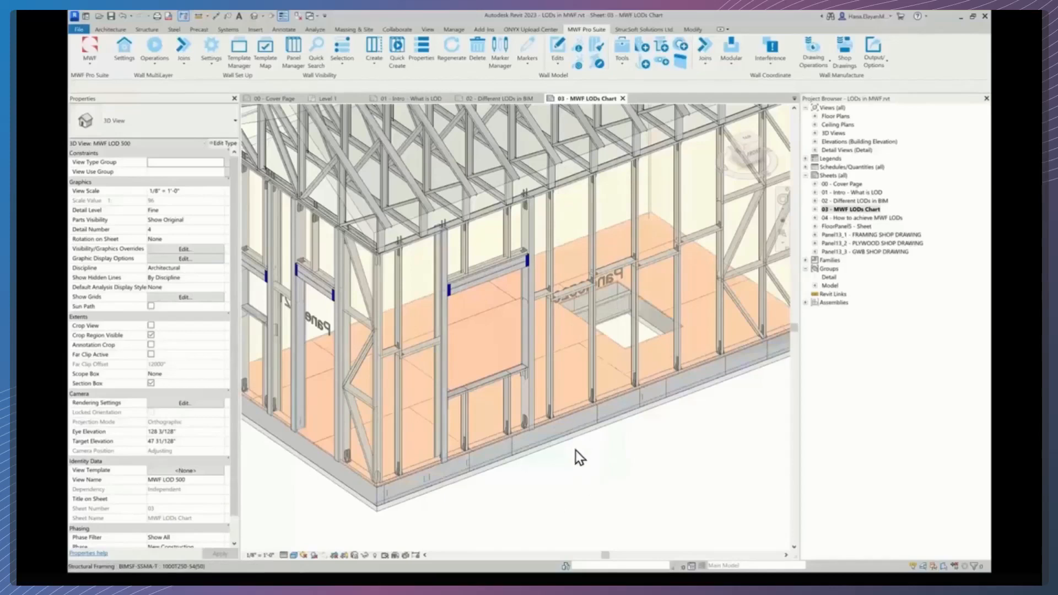
# - Deactivate the LOD 500 viewport and open the sheet 04 - How to achieve MWF LODs
pyautogui.scroll(-5, 592, 481)
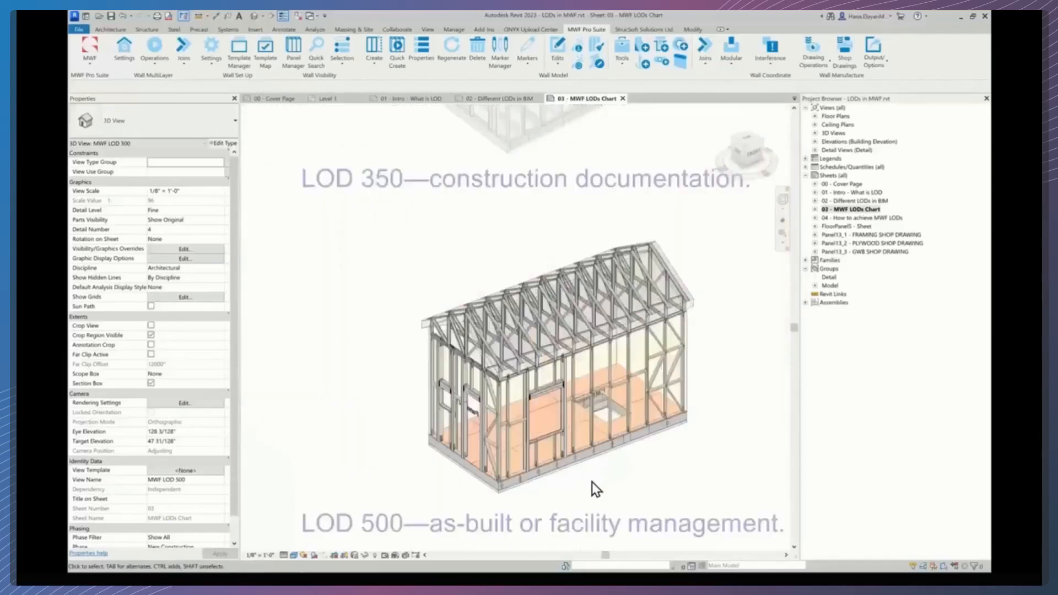
pyautogui.doubleClick(284, 362)
pyautogui.scroll(-5, 293, 361)
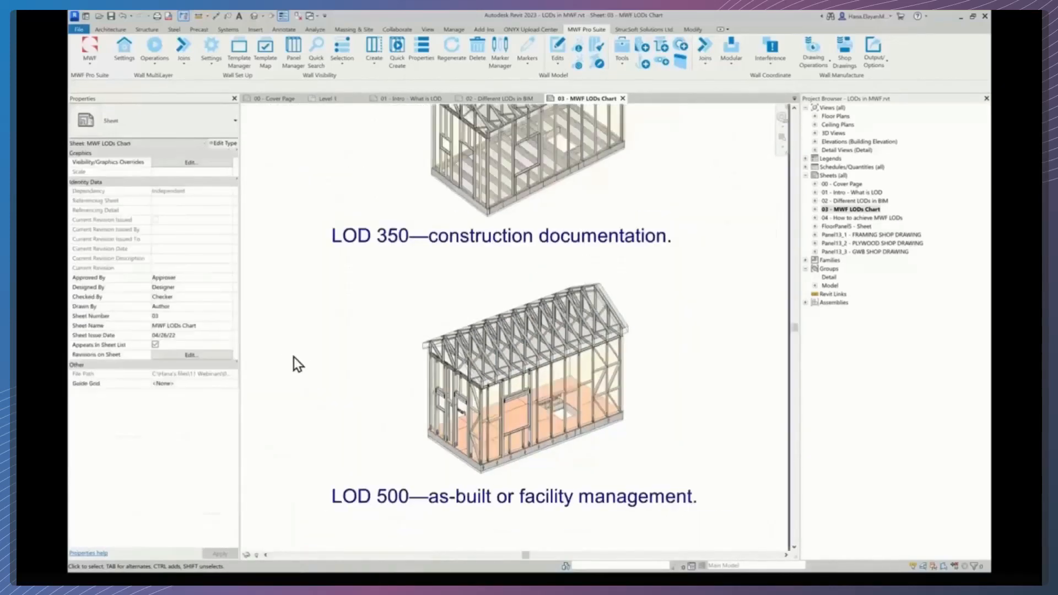
pyautogui.scroll(-3, 482, 375)
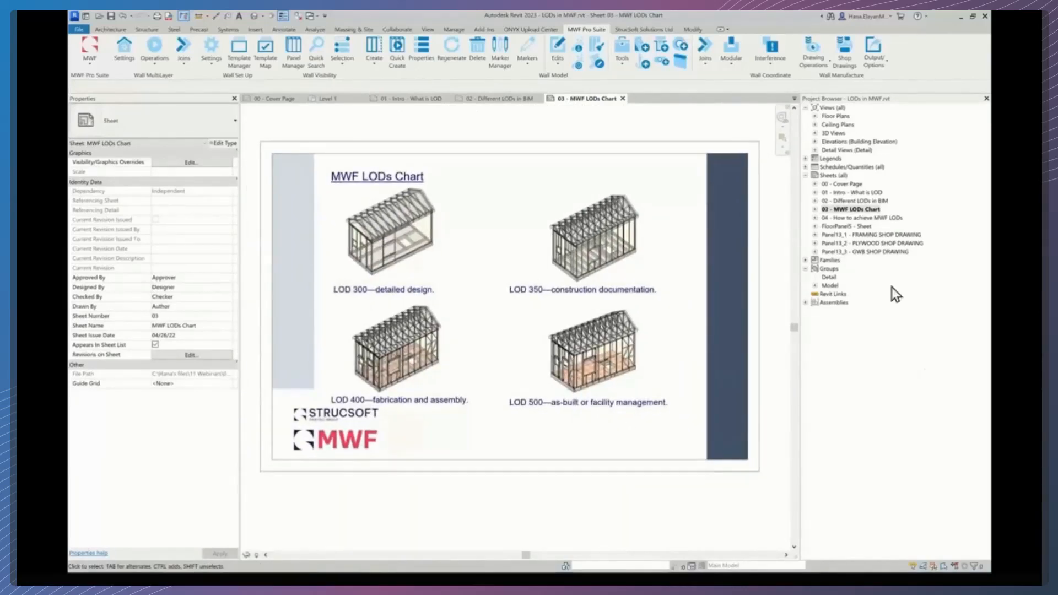
pyautogui.doubleClick(885, 218)
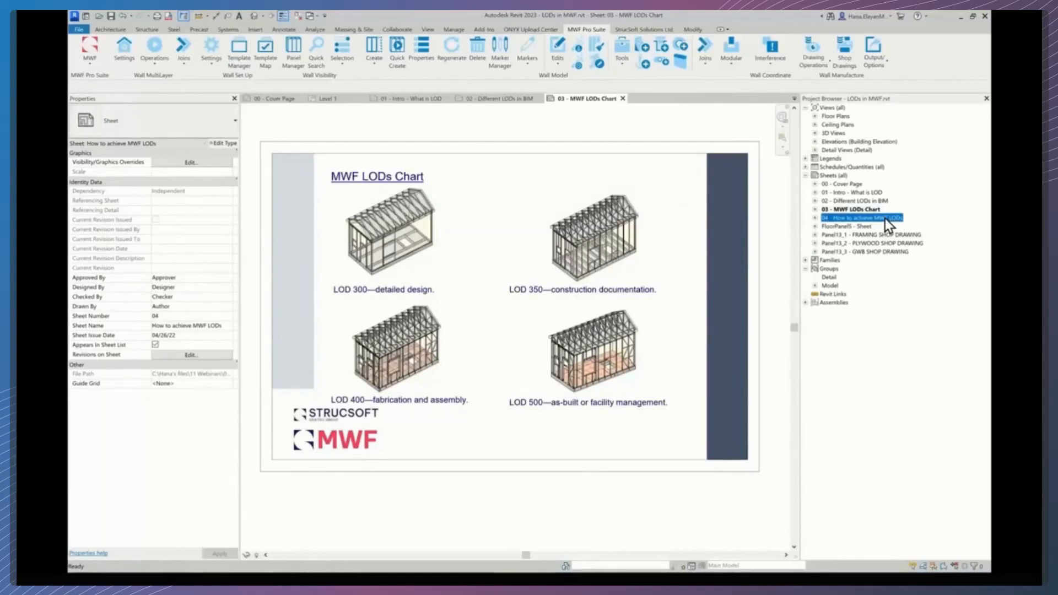
# - Activate the wall panel viewport on sheet 04, select a stud, and open the MWF Pro Suite properties of Panel8
pyautogui.scroll(3, 369, 279)
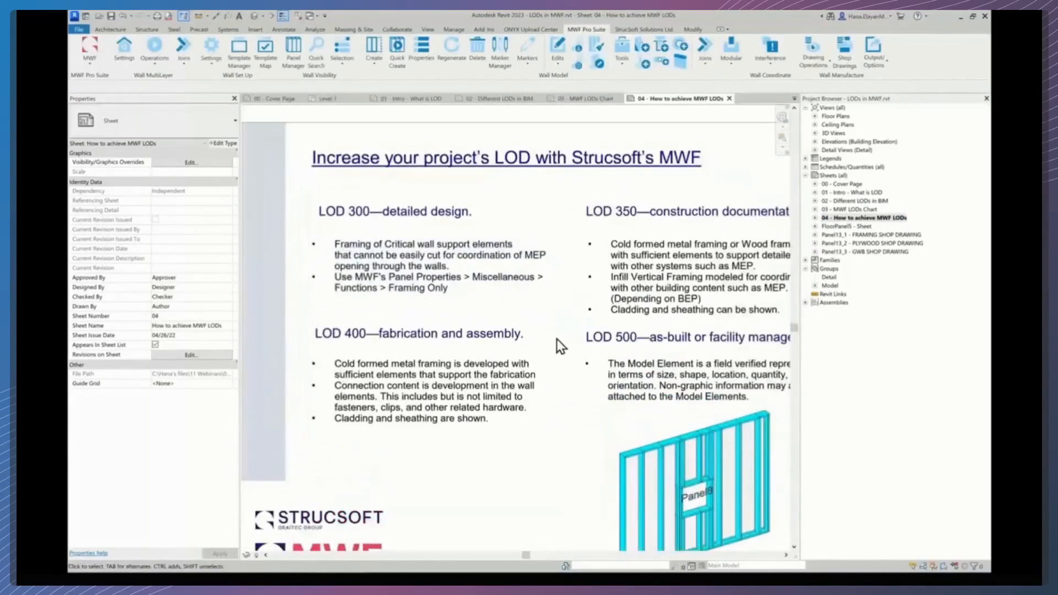
pyautogui.moveTo(598, 403); pyautogui.dragTo(574, 358, button='middle')
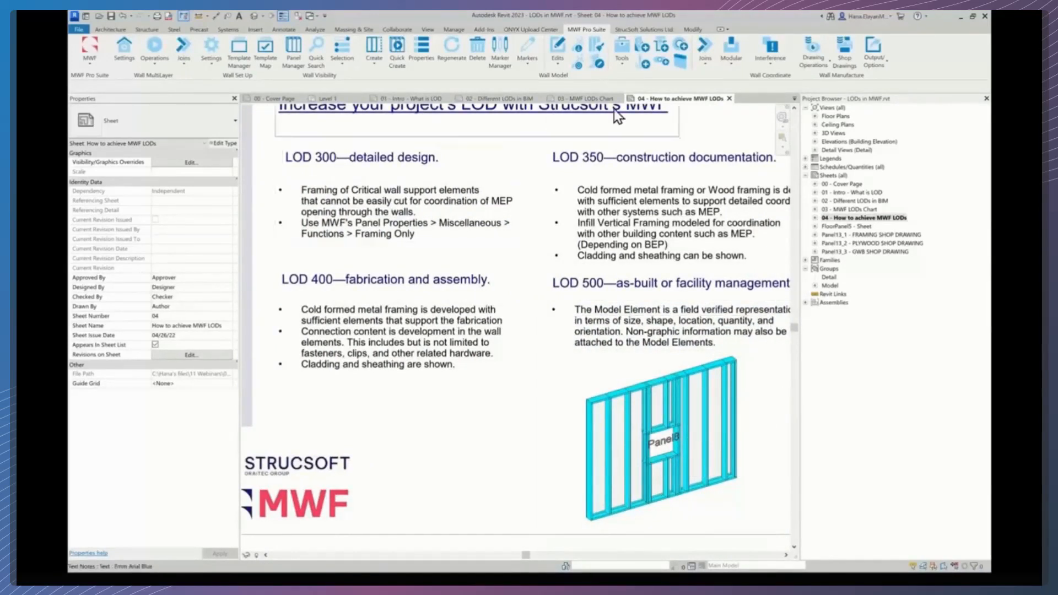
pyautogui.doubleClick(700, 465)
pyautogui.click(706, 463)
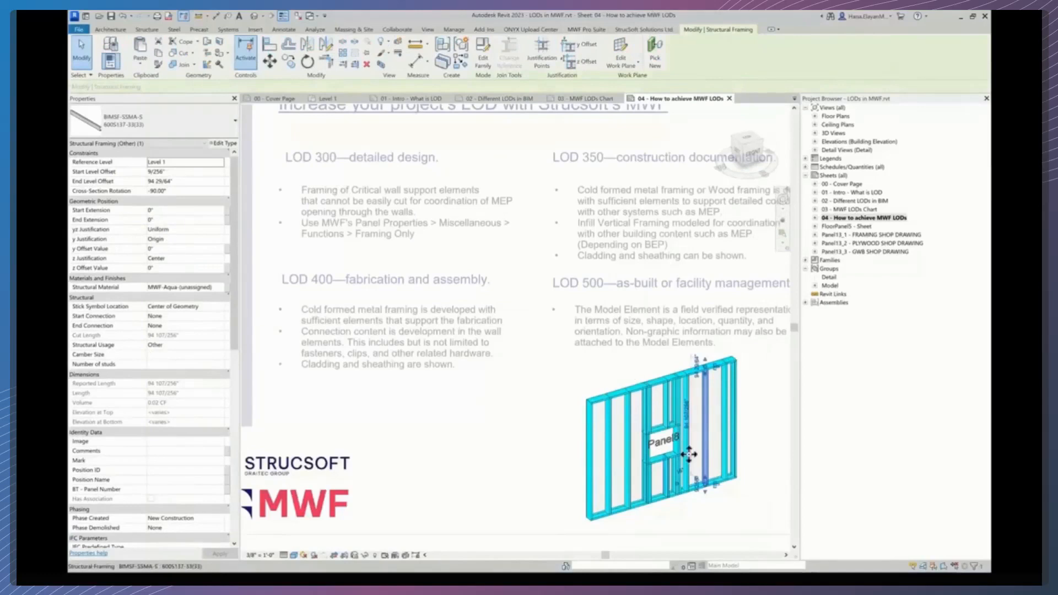
pyautogui.click(581, 30)
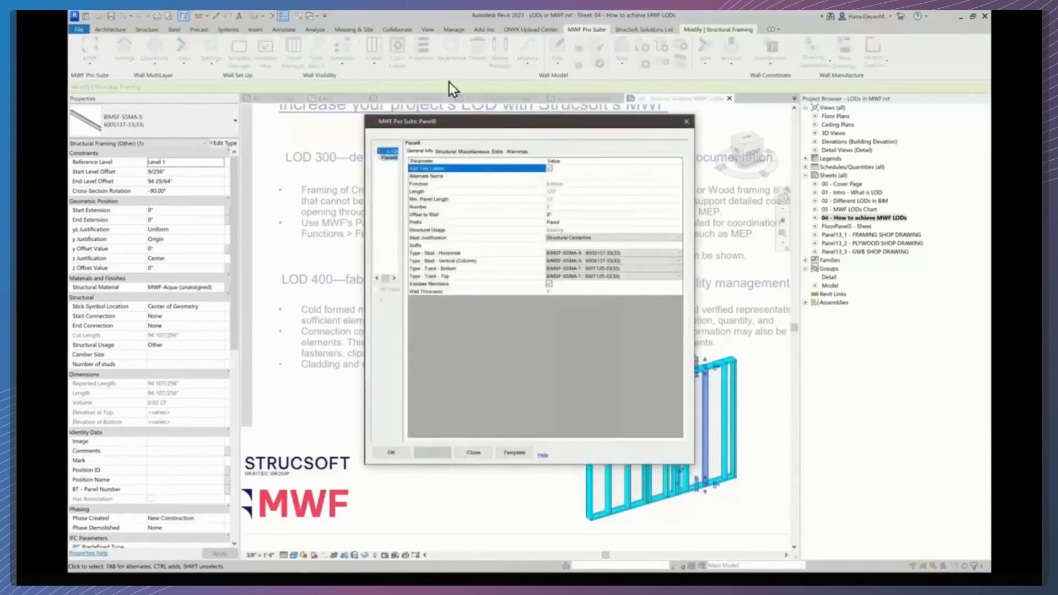
# - Set Panel8's panel function to Framing Only in the MWF Pro Suite properties and apply it
pyautogui.moveTo(364, 316); pyautogui.dragTo(397, 329)
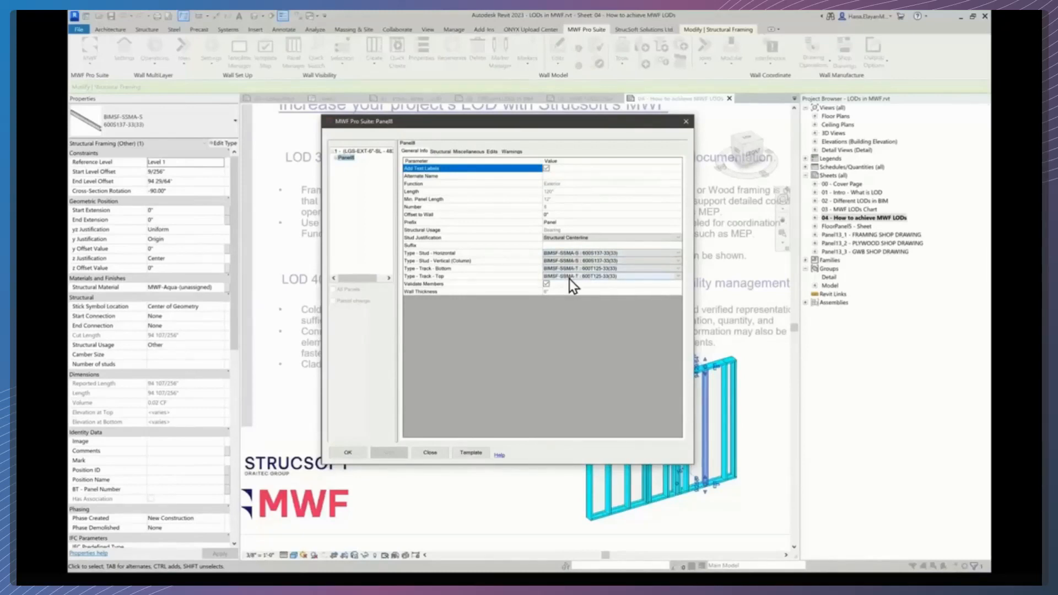
pyautogui.click(441, 152)
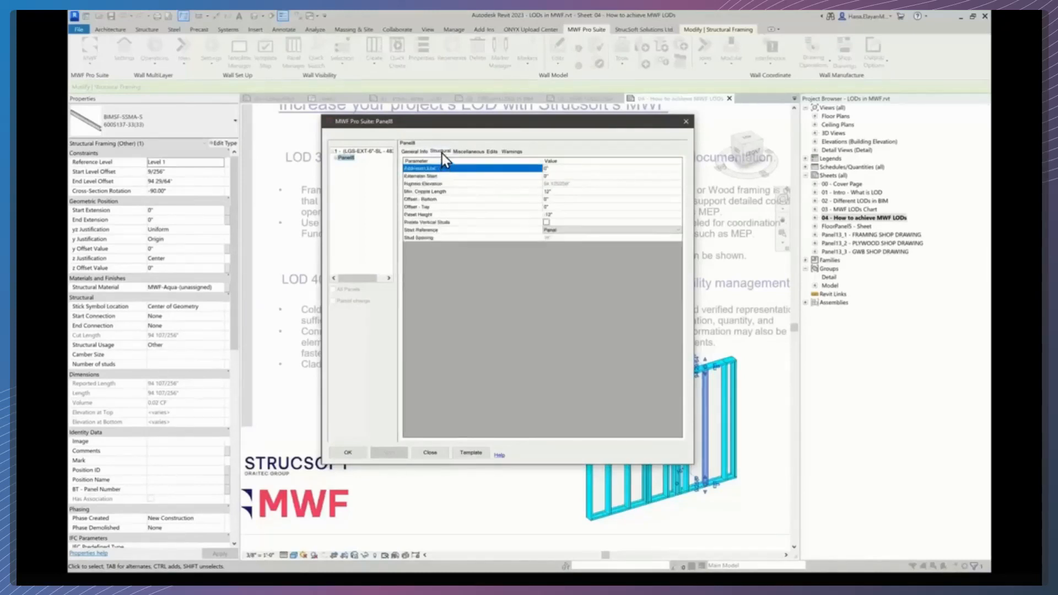
pyautogui.click(464, 152)
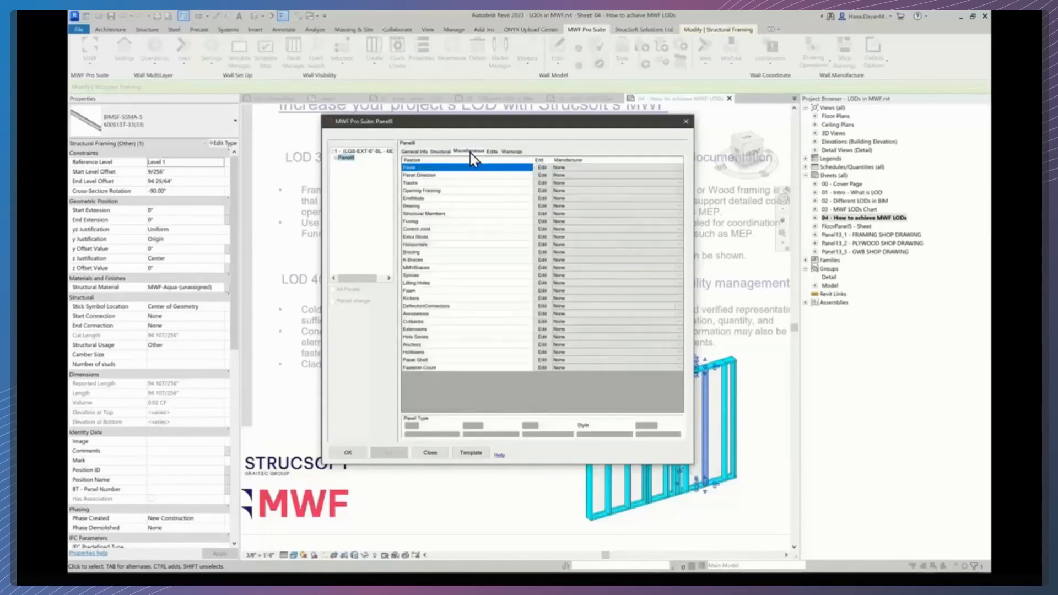
pyautogui.moveTo(490, 405); pyautogui.dragTo(488, 396)
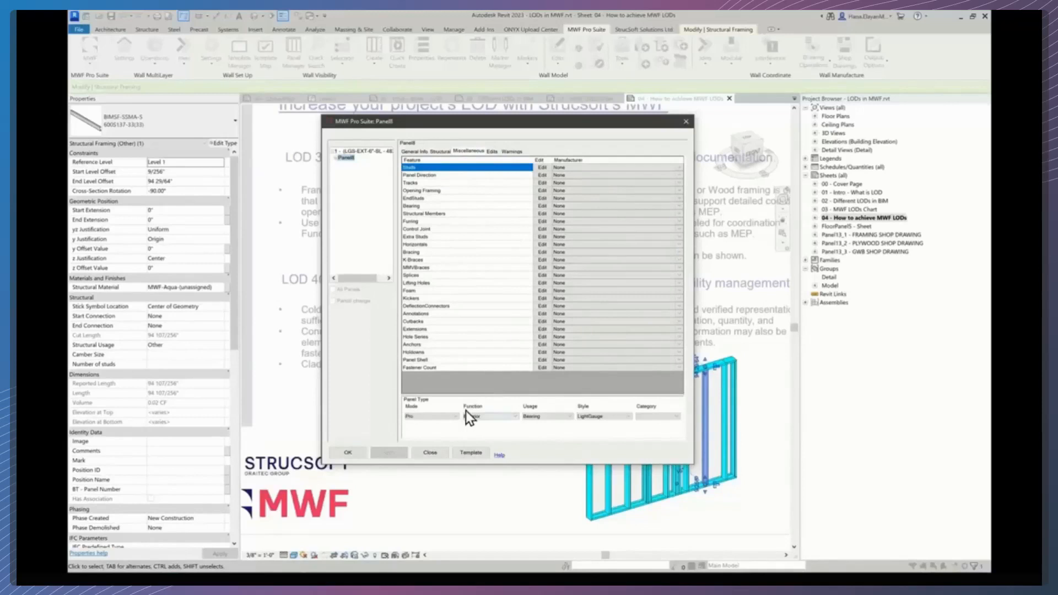
pyautogui.click(514, 419)
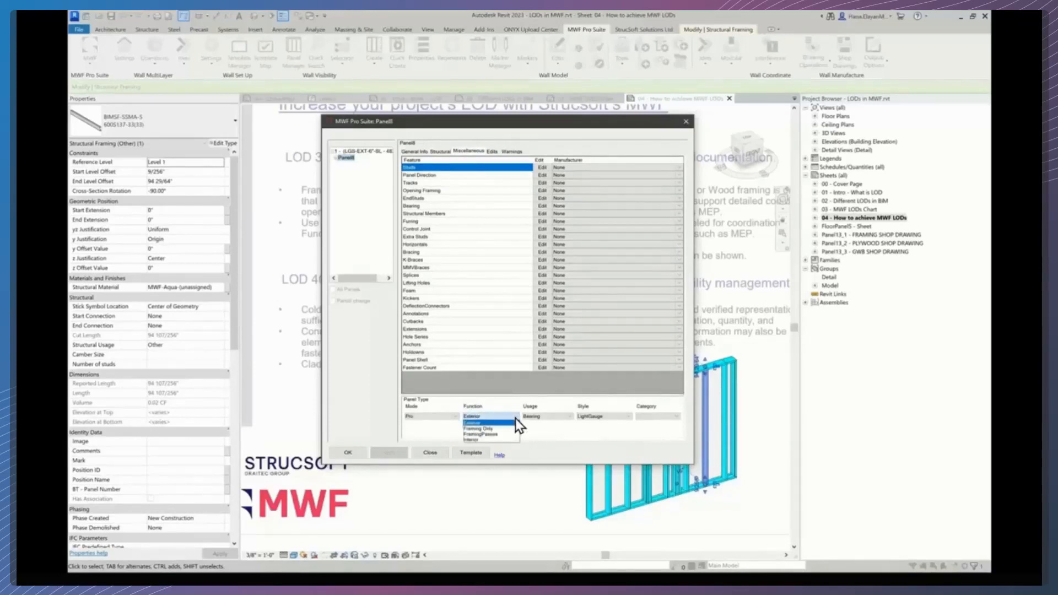
pyautogui.click(483, 429)
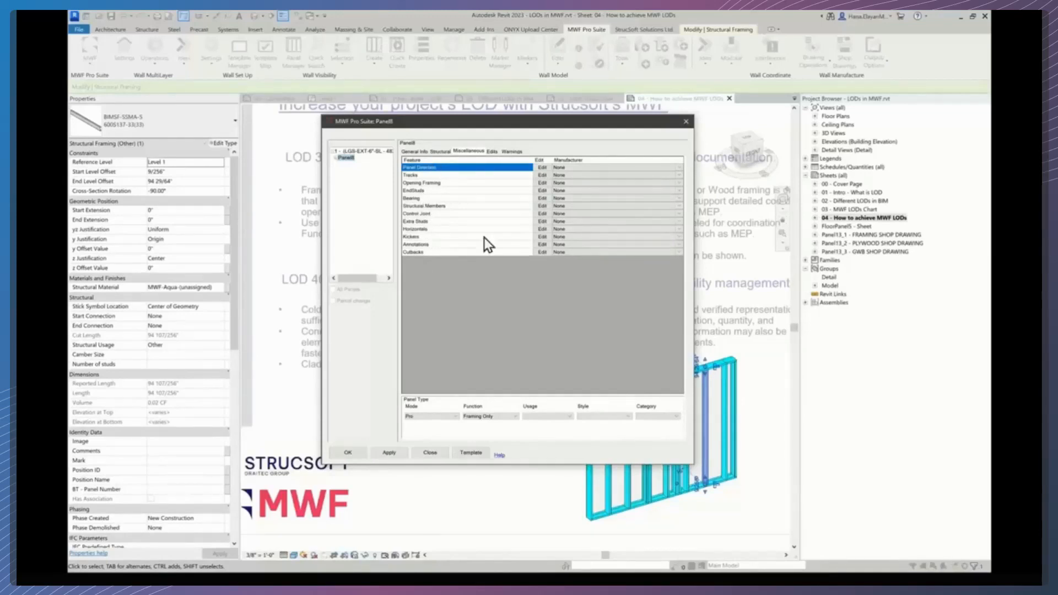
pyautogui.click(352, 454)
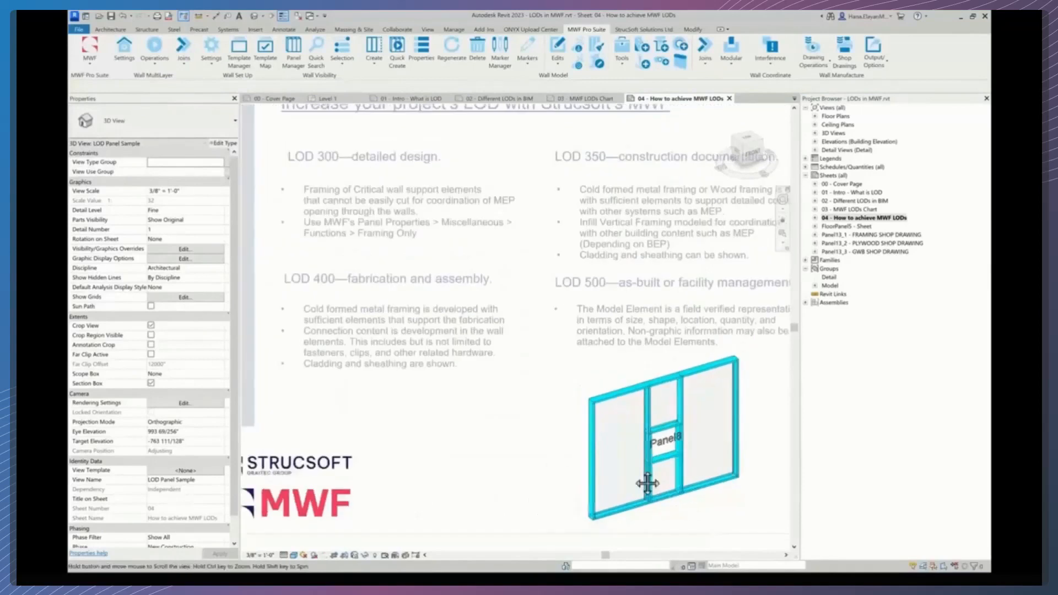
# - Deactivate the wall panel viewport to review the framing-only panel on sheet 04
pyautogui.scroll(3, 610, 465)
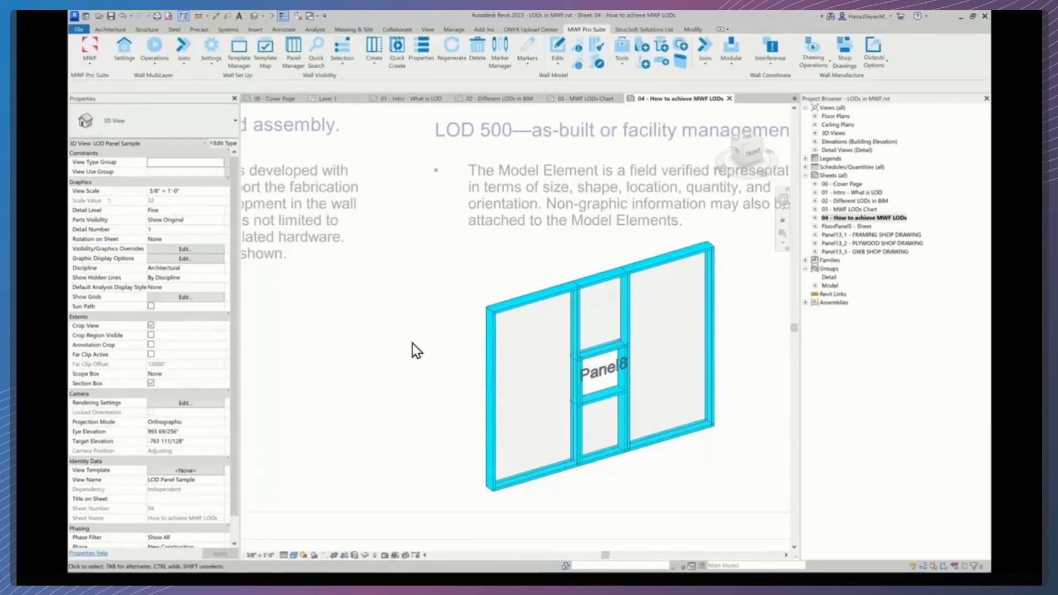
pyautogui.scroll(-5, 412, 346)
pyautogui.moveTo(448, 414); pyautogui.dragTo(447, 423, button='middle')
pyautogui.scroll(1, 445, 423)
pyautogui.doubleClick(429, 425)
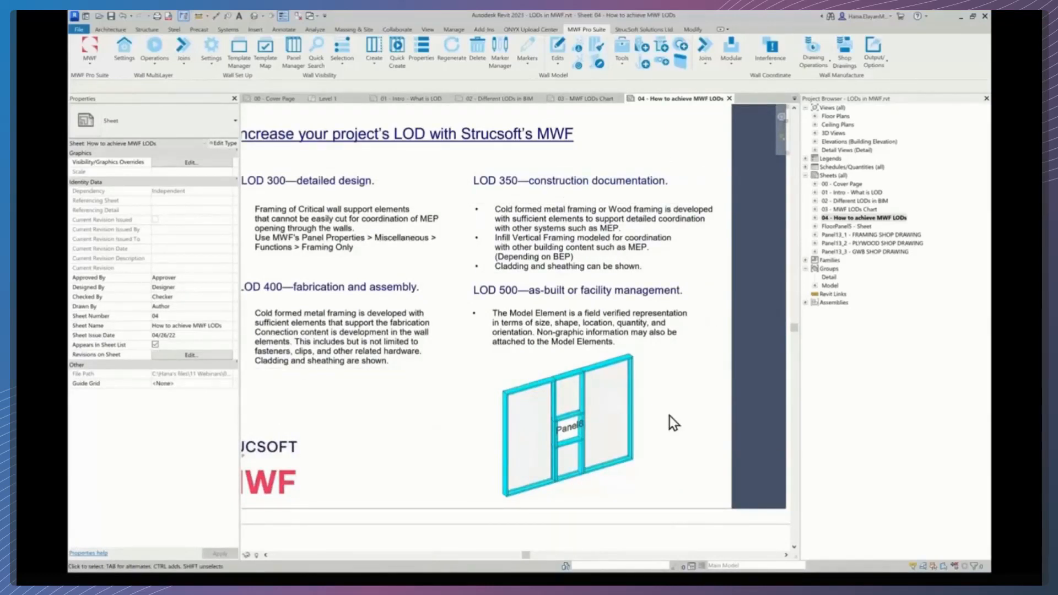
# - Reactivate the wall panel viewport, select a stud, and open Panel8's MWF Pro Suite properties
pyautogui.scroll(2, 574, 449)
pyautogui.click(587, 458)
pyautogui.doubleClick(586, 457)
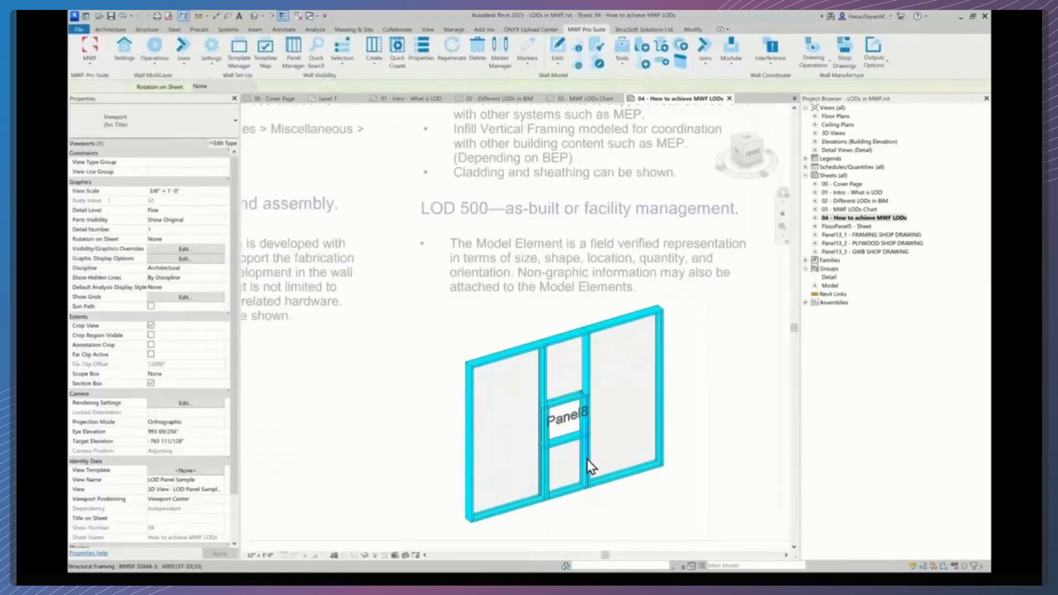
pyautogui.click(586, 457)
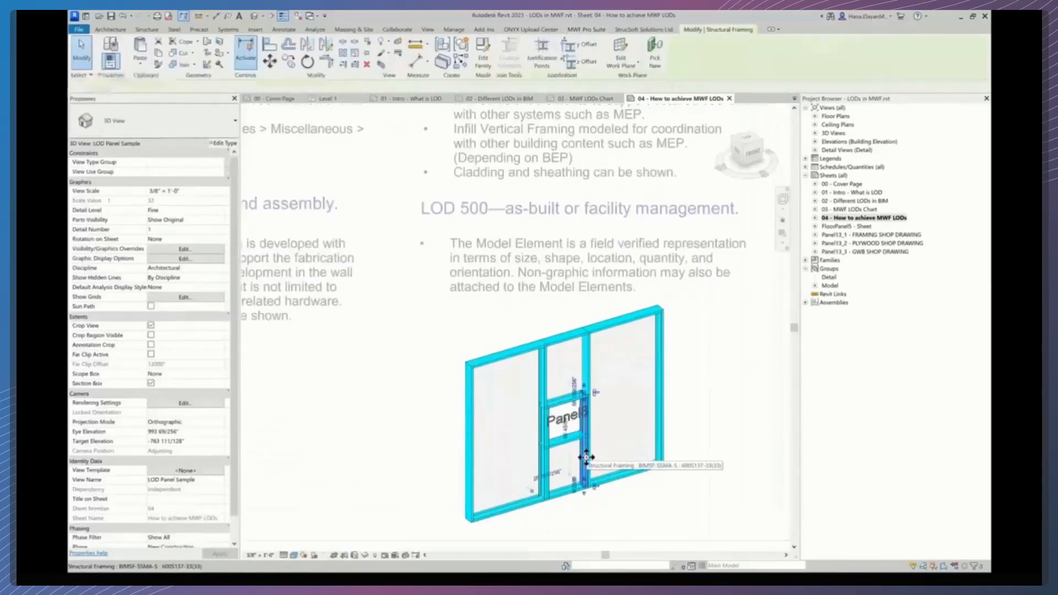
pyautogui.click(586, 30)
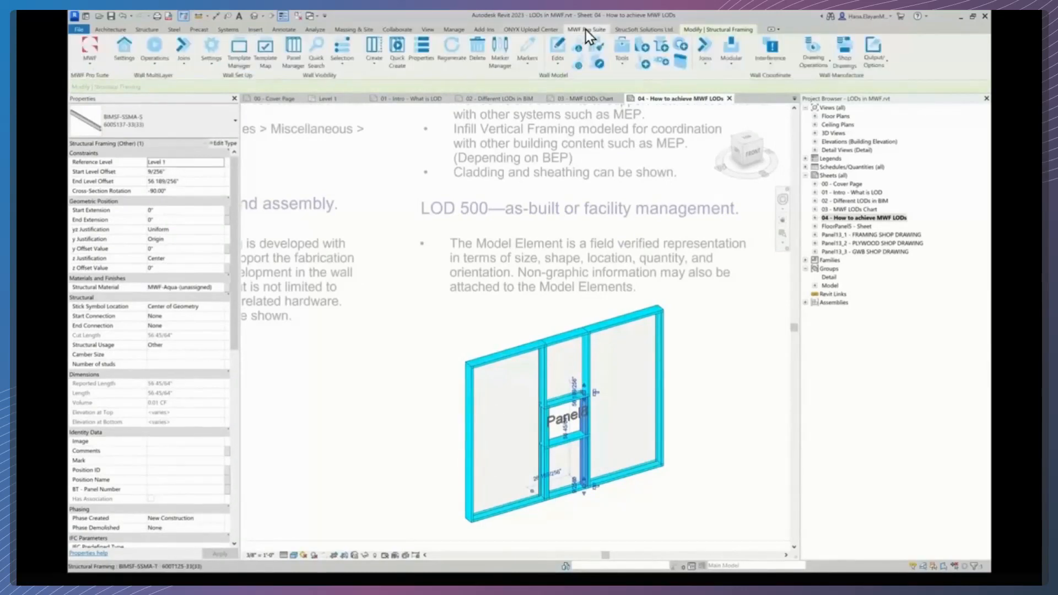
pyautogui.click(418, 47)
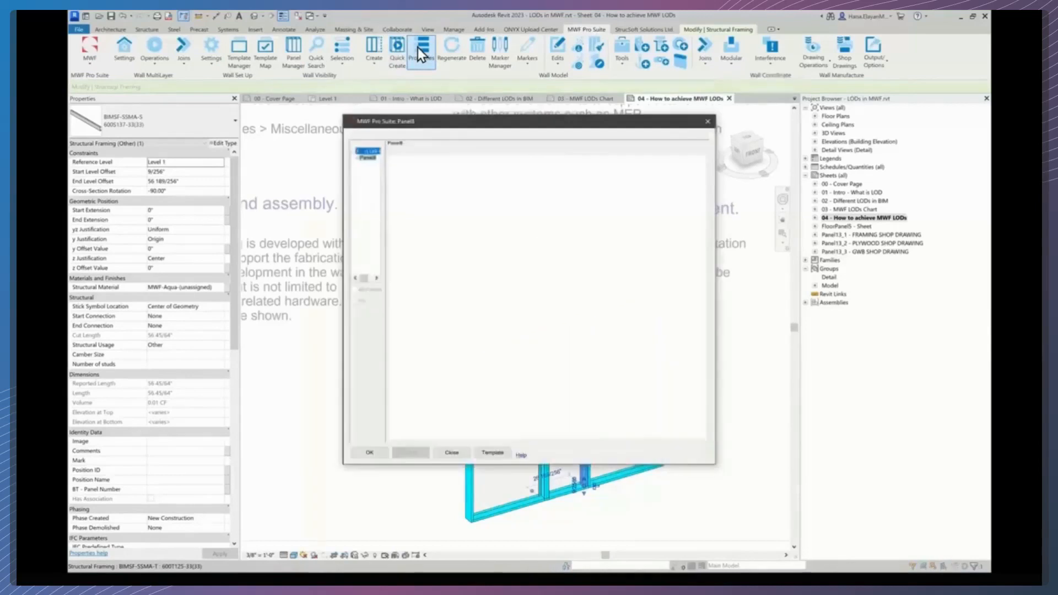
# - Open the panel's Template Manager to review available templates, then close it
pyautogui.moveTo(383, 171); pyautogui.dragTo(400, 168)
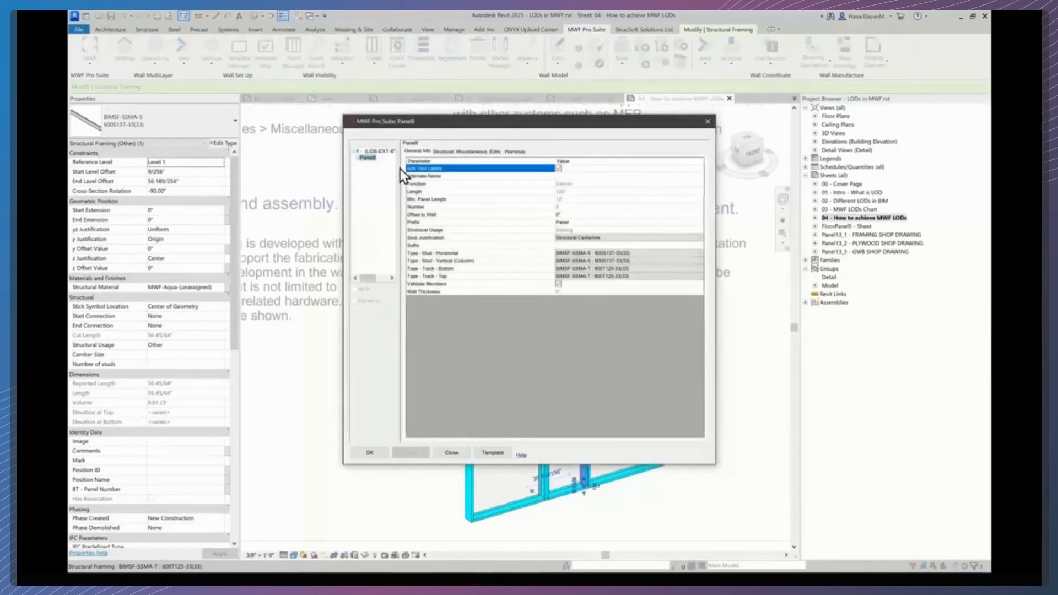
pyautogui.click(498, 454)
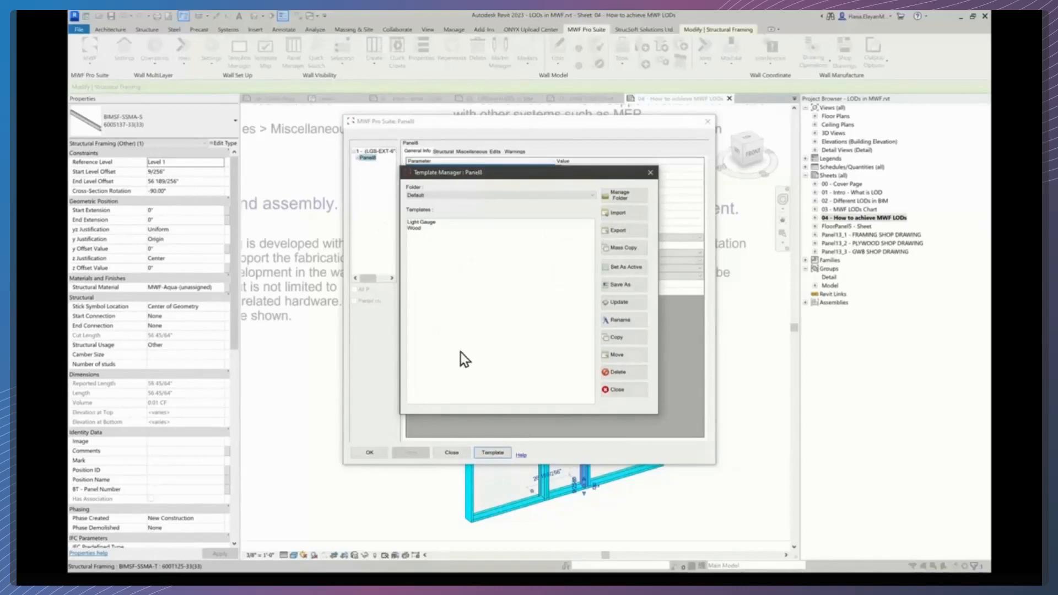
pyautogui.click(626, 395)
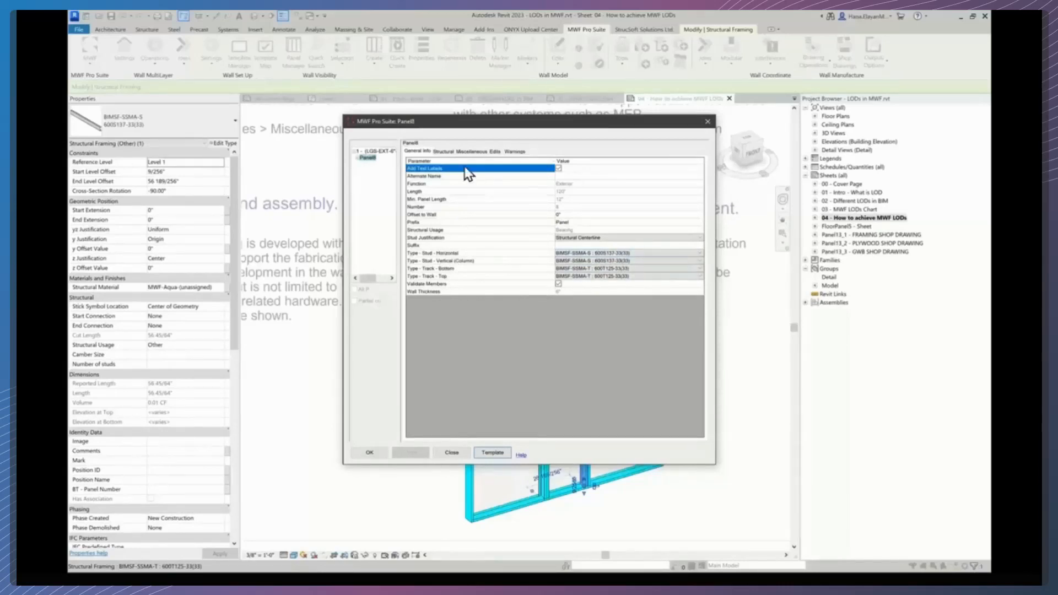
# - Set Panel8's panel function to Exterior, review the stud spacing settings, and apply the change
pyautogui.click(475, 154)
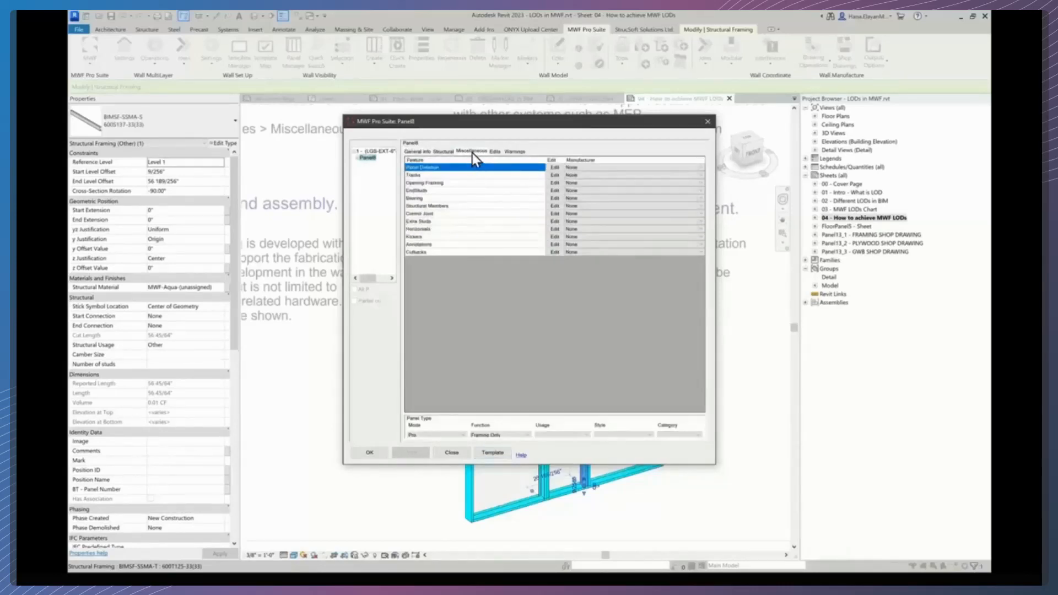
pyautogui.moveTo(521, 414); pyautogui.dragTo(518, 398)
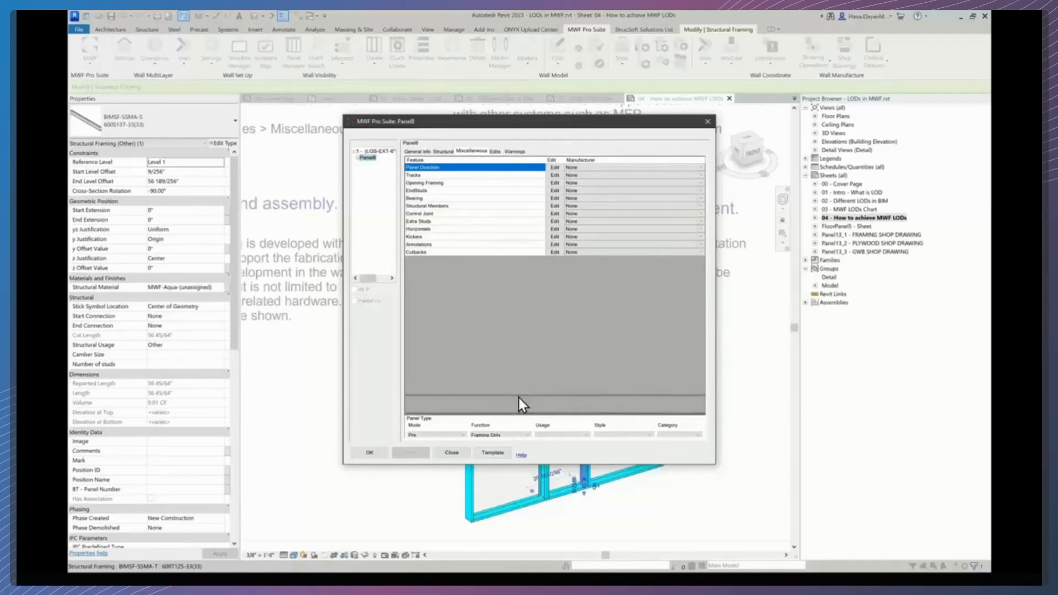
pyautogui.click(521, 419)
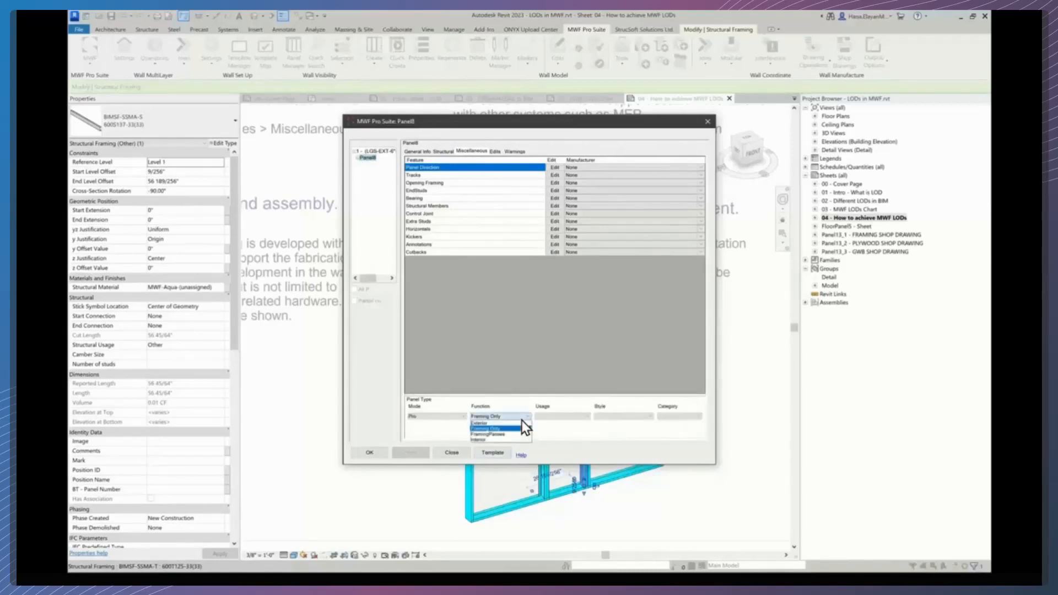
pyautogui.click(484, 423)
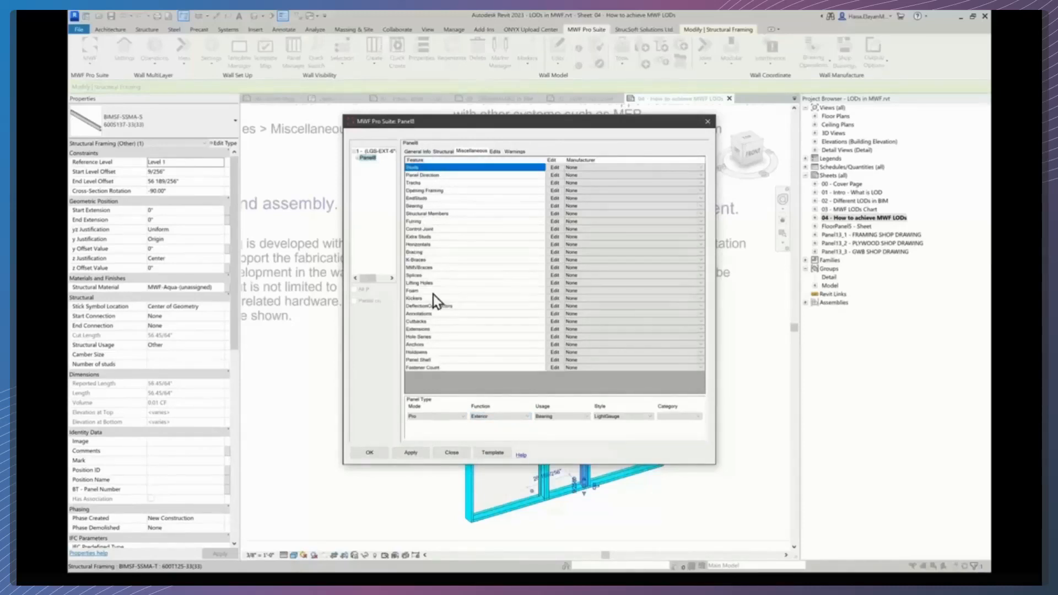
pyautogui.click(556, 167)
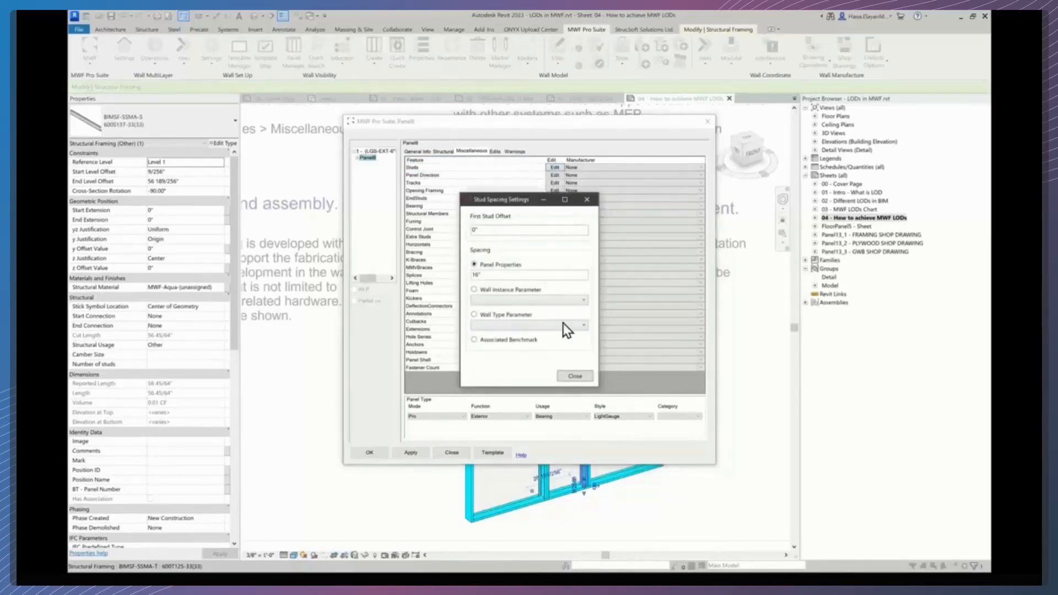
pyautogui.click(573, 377)
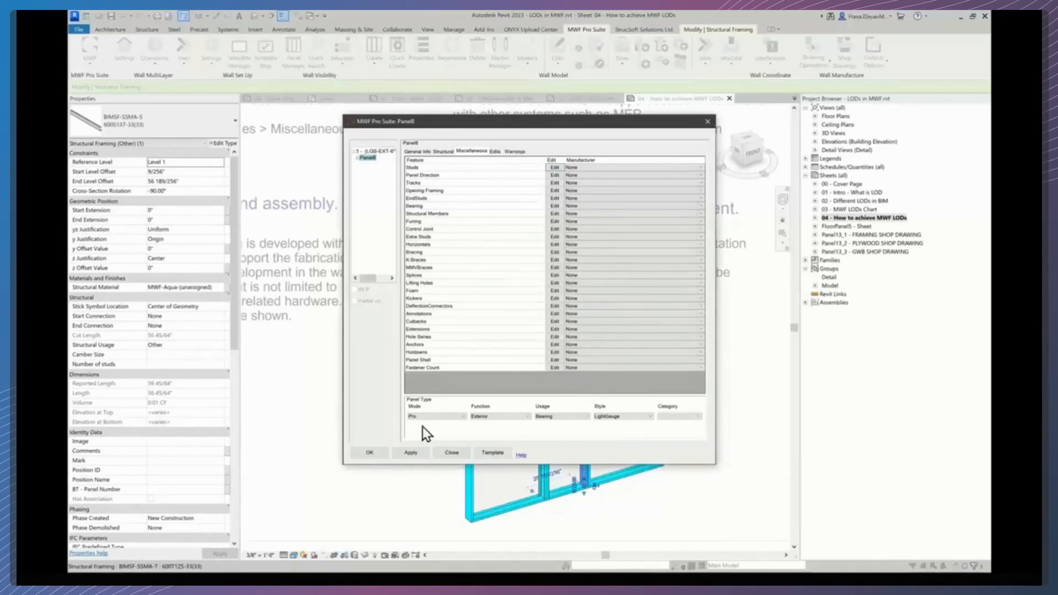
pyautogui.click(374, 454)
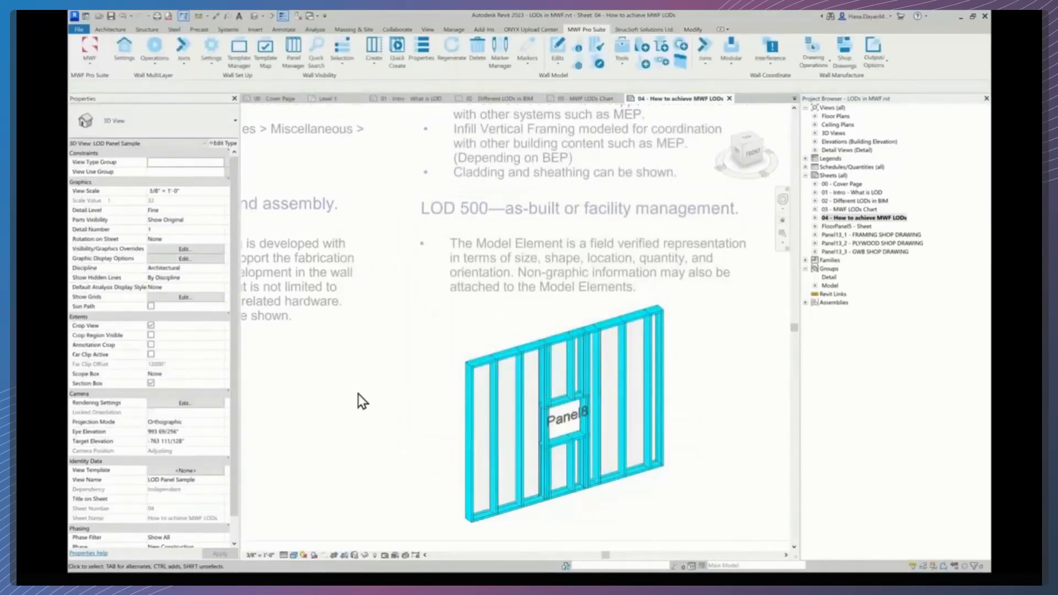
# - Deactivate the wall panel viewport to review the exterior-framed panel on the sheet
pyautogui.scroll(-3, 377, 371)
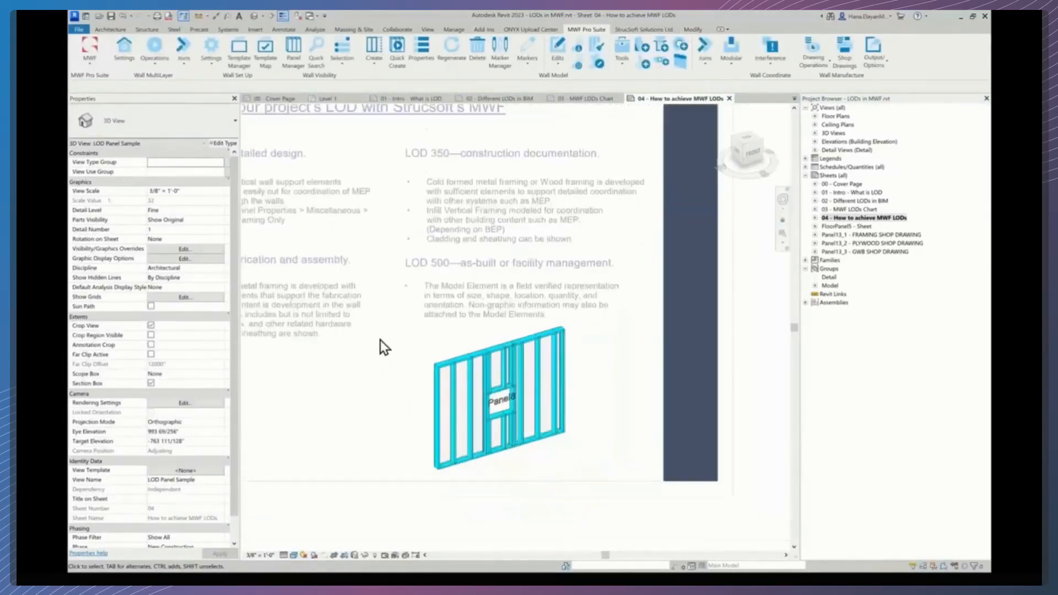
pyautogui.doubleClick(361, 442)
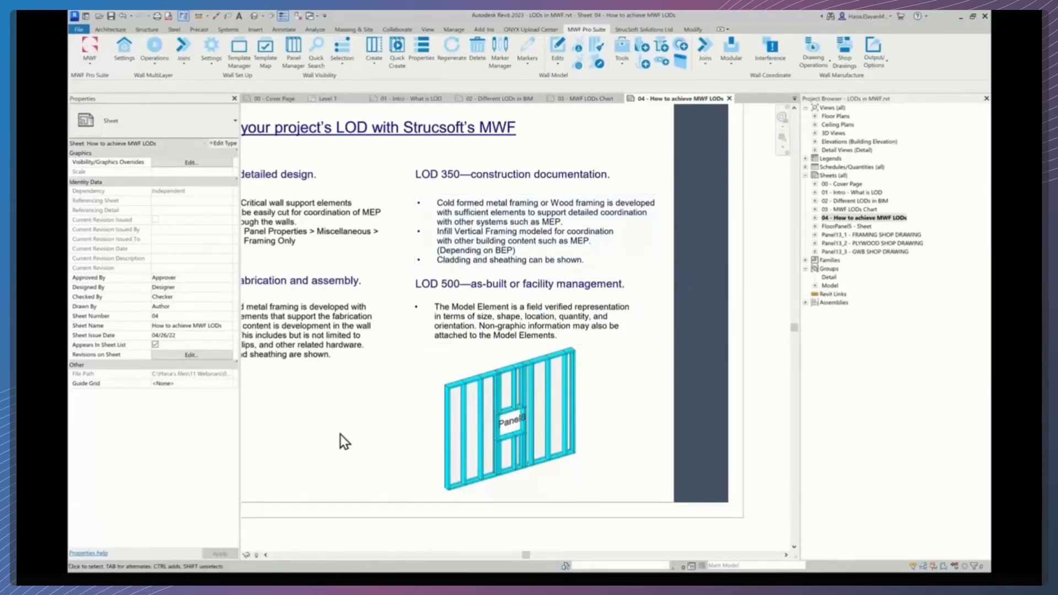
pyautogui.scroll(-3, 337, 436)
pyautogui.moveTo(291, 444); pyautogui.dragTo(461, 414, button='middle')
pyautogui.scroll(3, 410, 381)
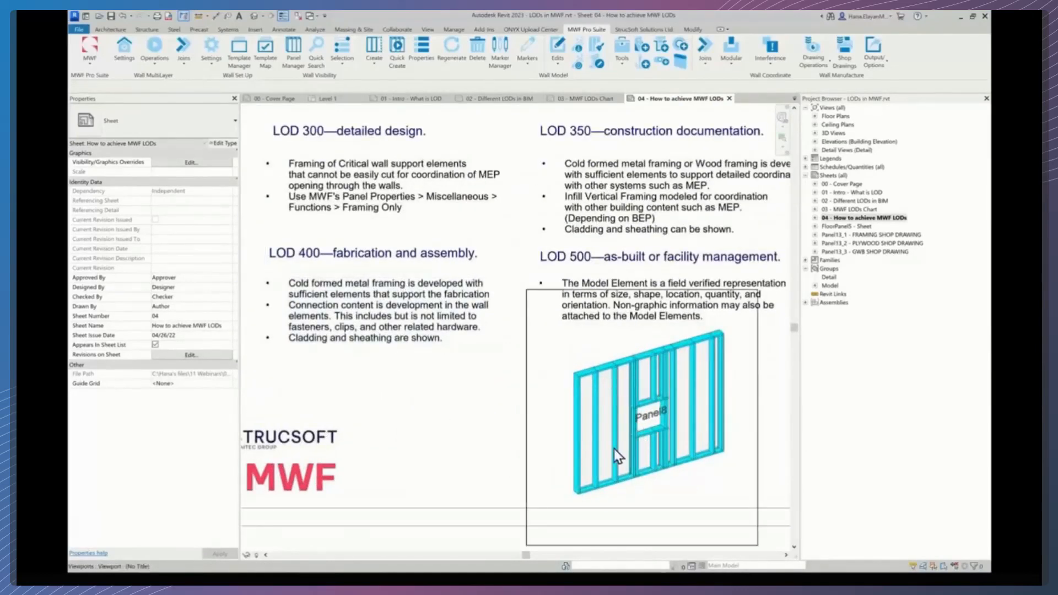
# - Reactivate the panel viewport, select a stud, and open Panel8's MWF Pro Suite properties again
pyautogui.click(616, 417)
pyautogui.doubleClick(616, 417)
pyautogui.click(615, 420)
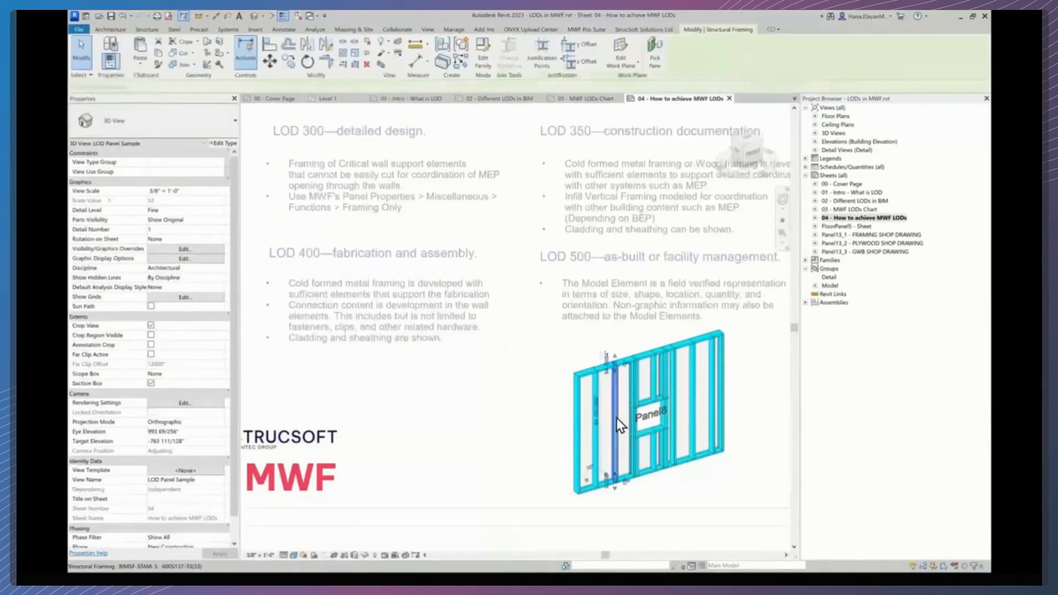
pyautogui.moveTo(639, 431); pyautogui.dragTo(621, 414, button='middle')
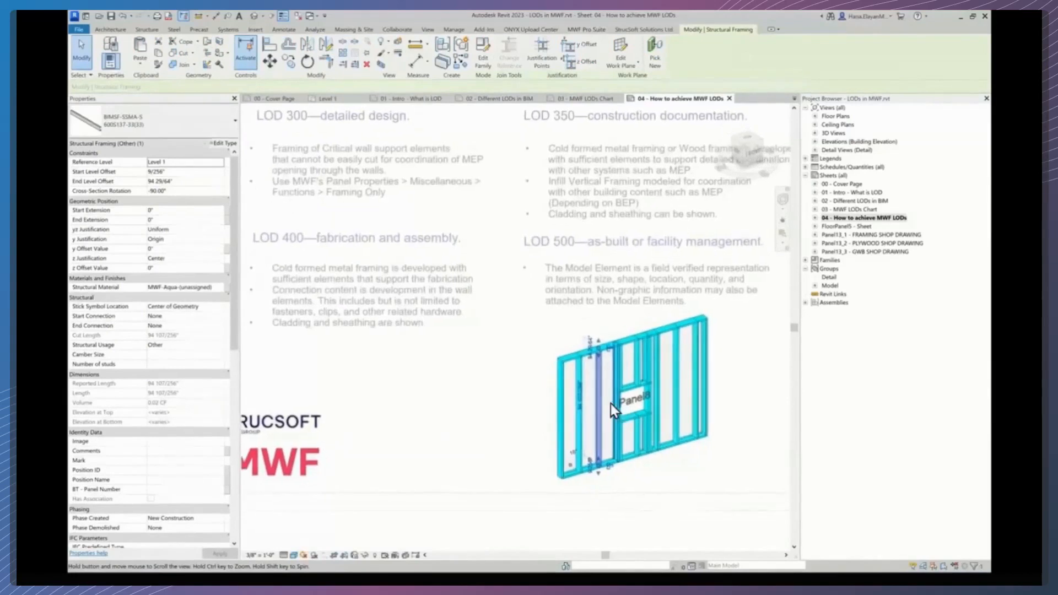
pyautogui.scroll(1, 611, 404)
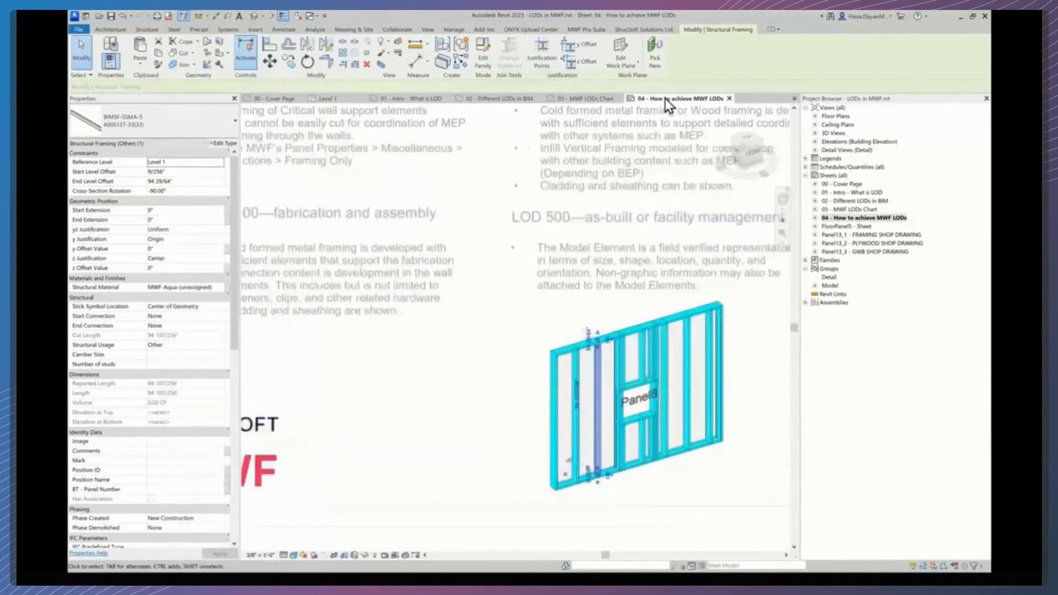
pyautogui.click(585, 31)
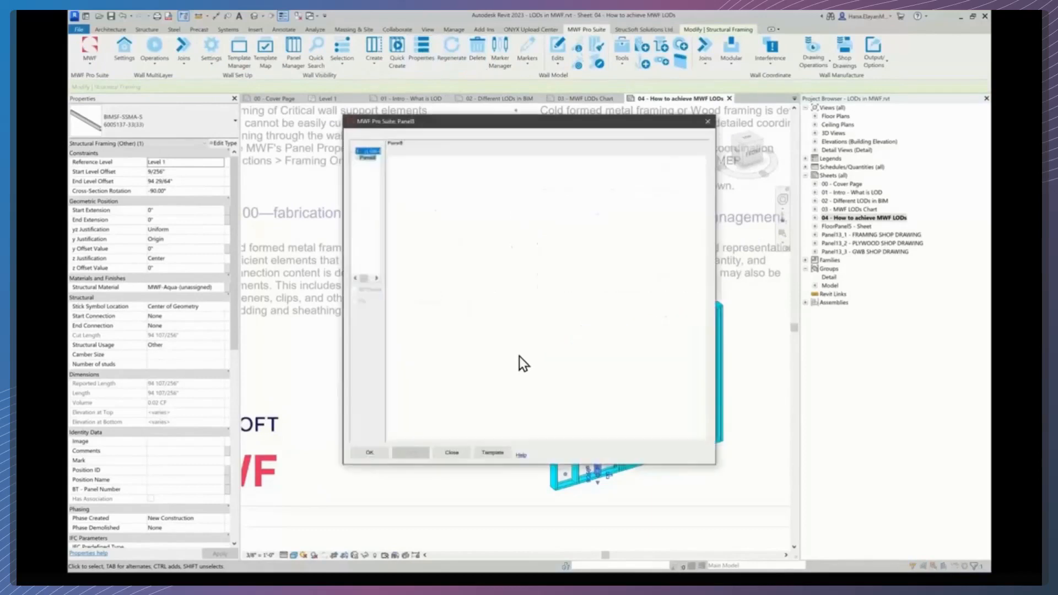
# - Load the Web 3000 template from the Webinar folder in the Template Manager and apply it to Panel8
pyautogui.click(490, 454)
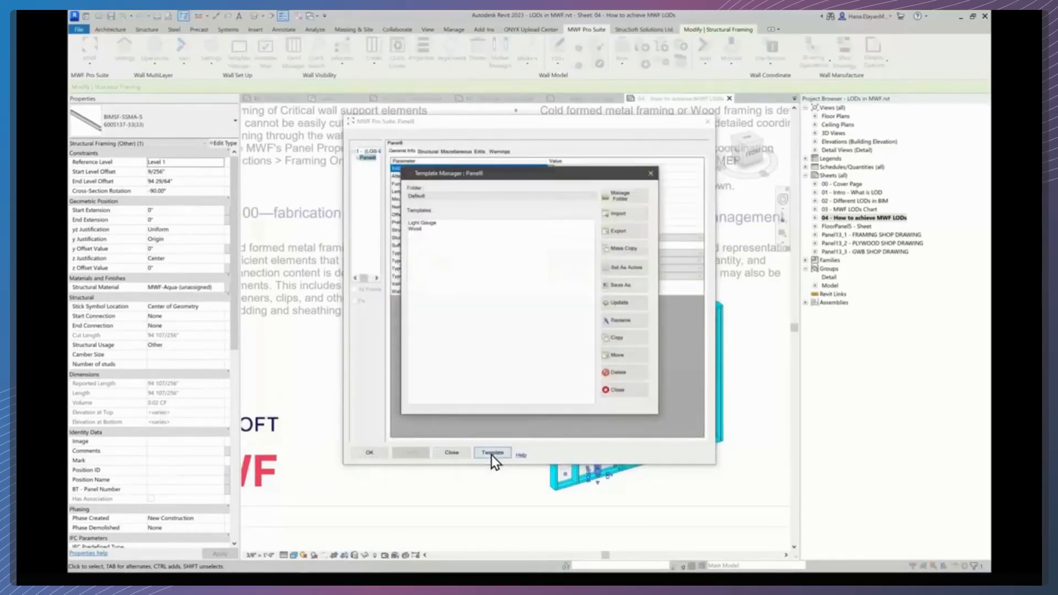
pyautogui.click(464, 195)
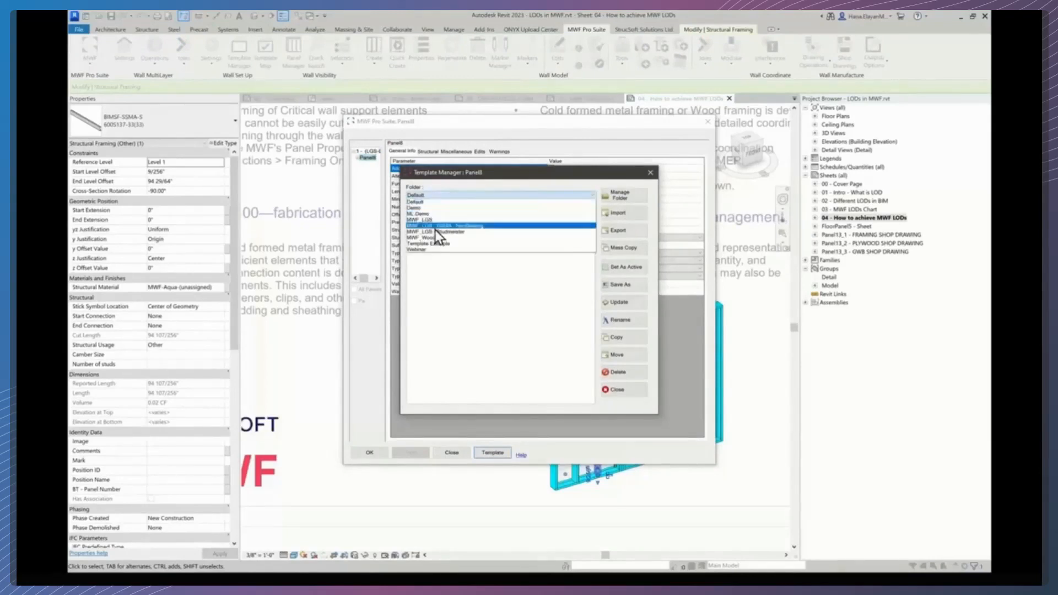
pyautogui.click(428, 249)
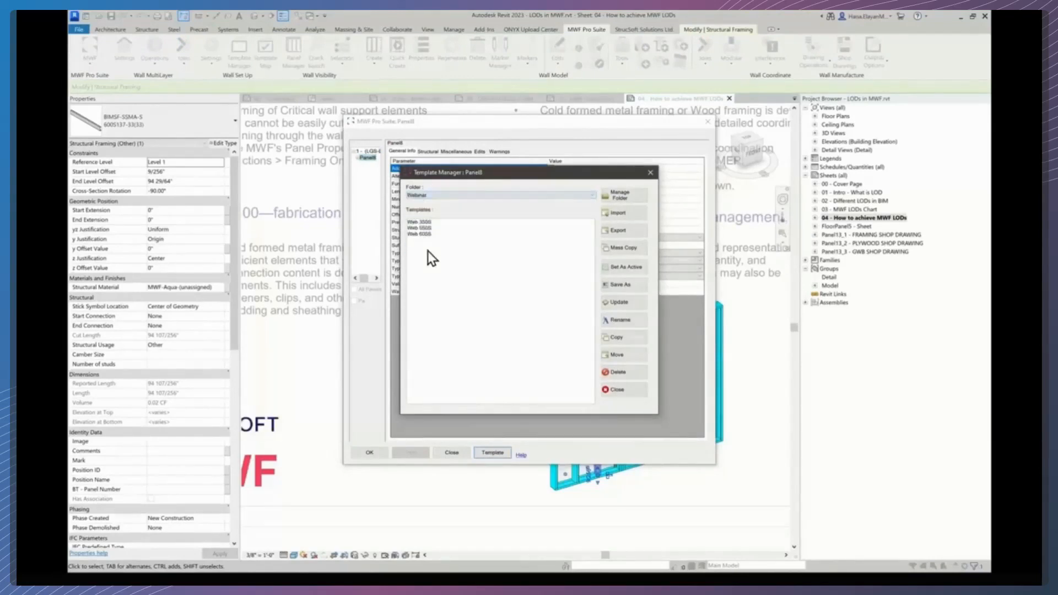
pyautogui.click(422, 223)
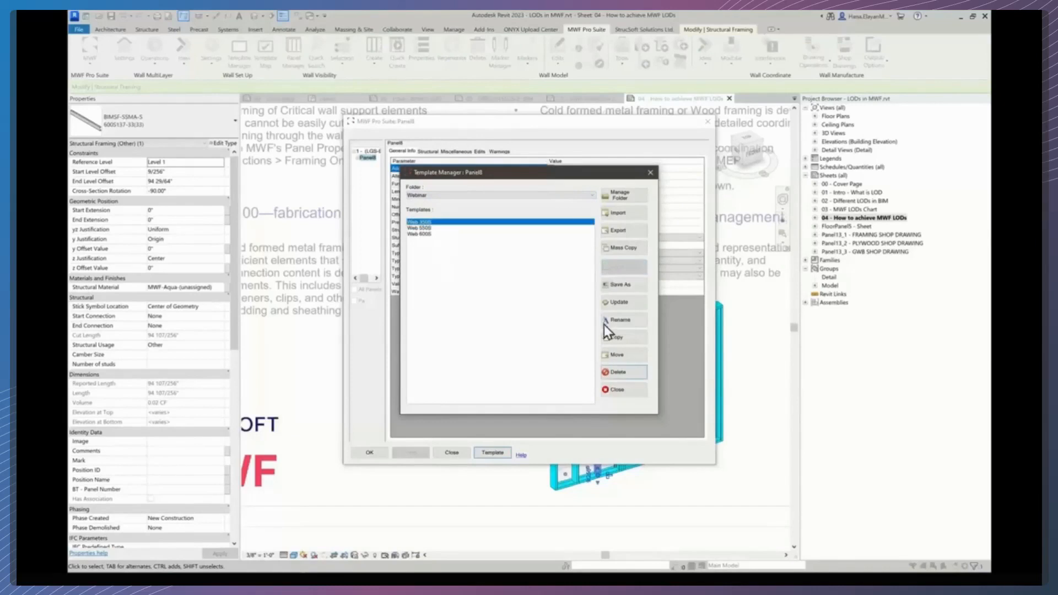
pyautogui.click(617, 390)
pyautogui.click(374, 454)
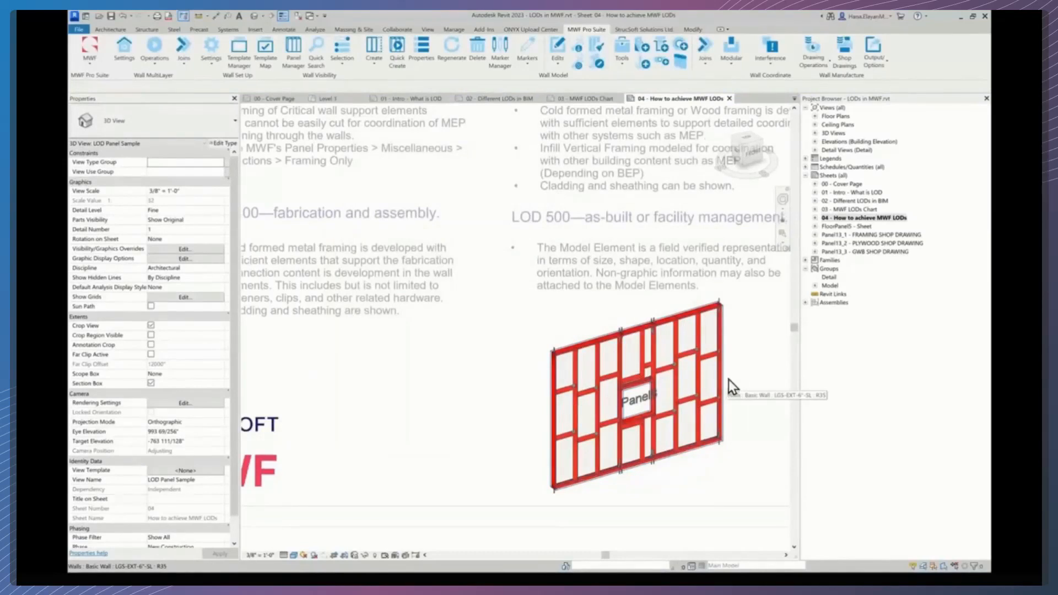
# - Select a stud in the framed panel and reopen Panel8's MWF Pro Suite properties
pyautogui.scroll(3, 689, 416)
pyautogui.scroll(3, 689, 416)
pyautogui.scroll(-1, 689, 416)
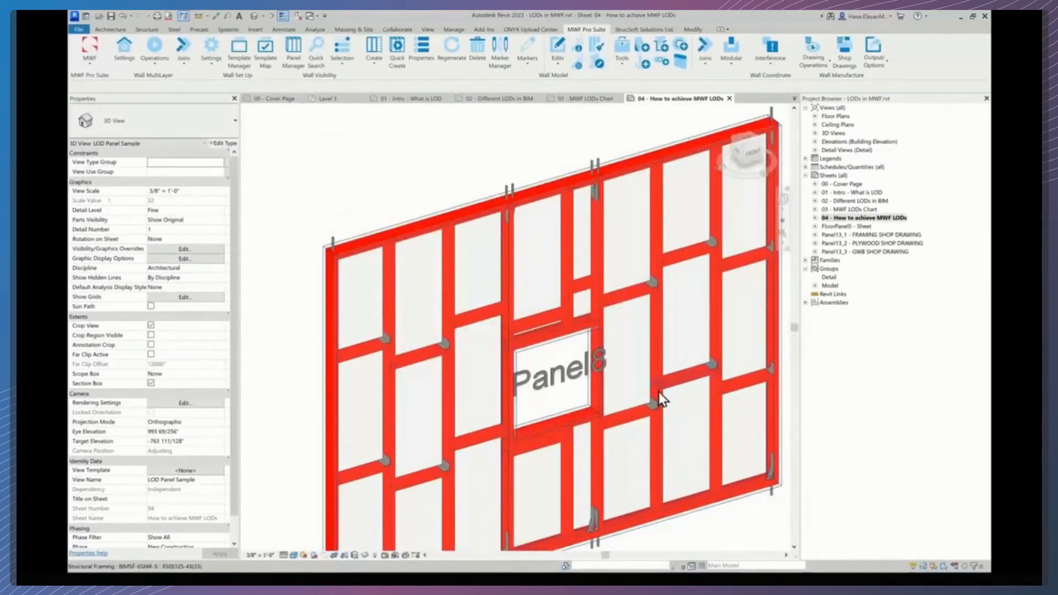
pyautogui.scroll(-3, 659, 391)
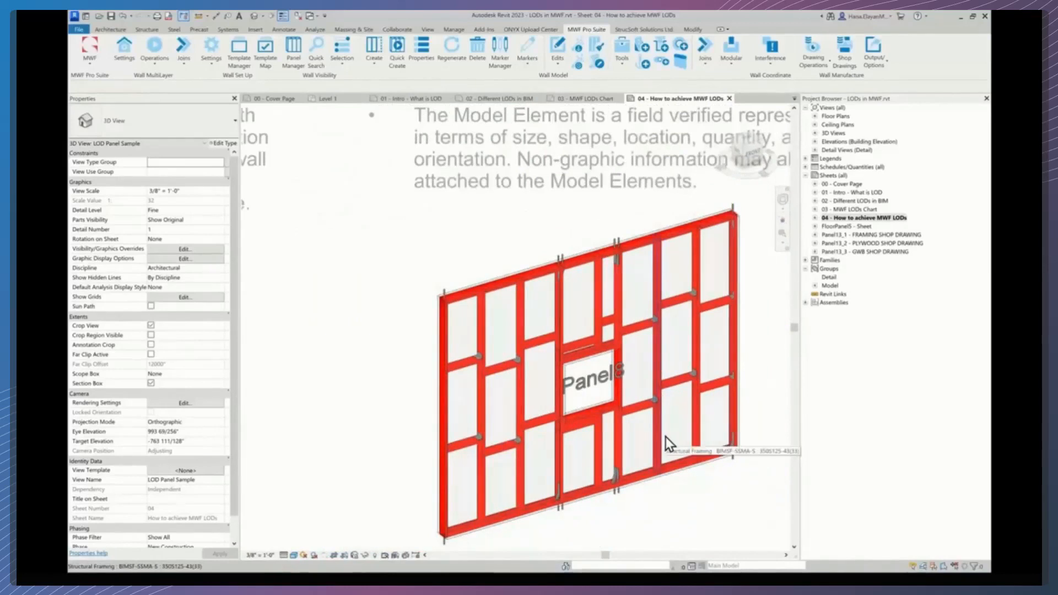
pyautogui.scroll(-3, 666, 437)
pyautogui.click(666, 438)
pyautogui.scroll(1, 666, 436)
pyautogui.scroll(4, 664, 435)
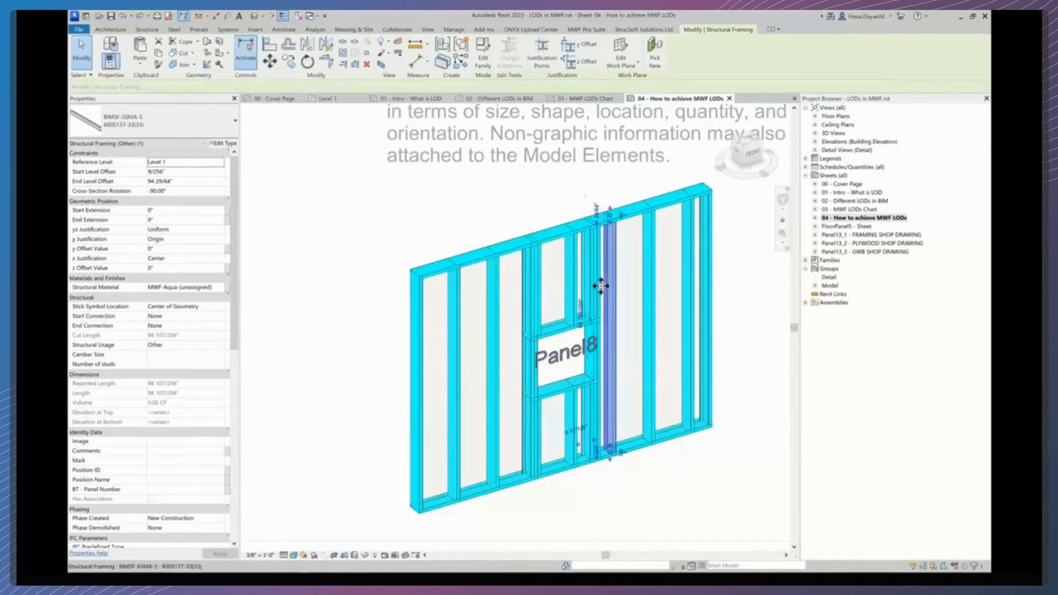
pyautogui.click(585, 30)
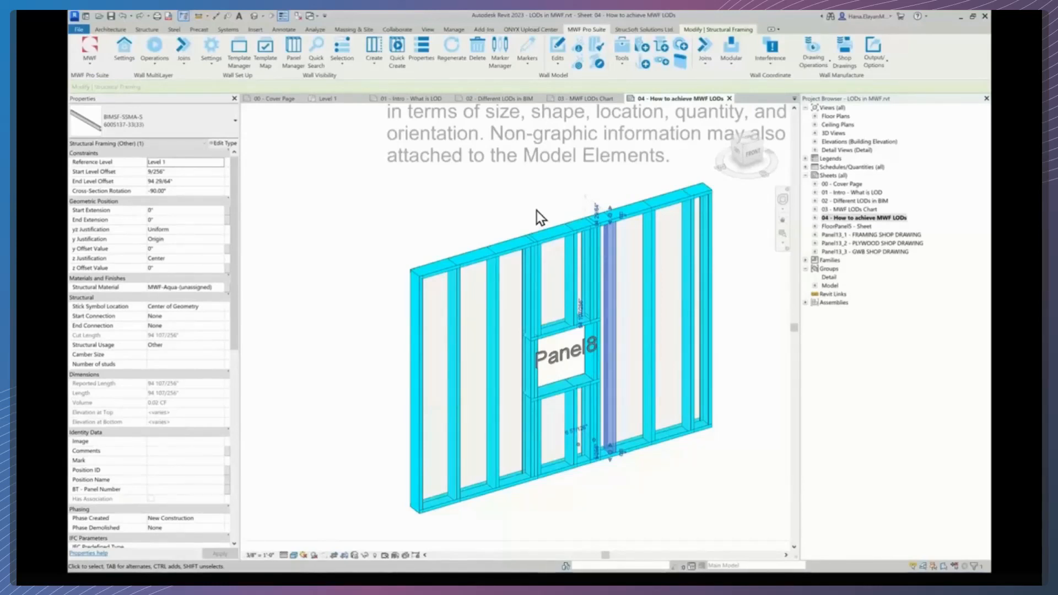
pyautogui.click(424, 54)
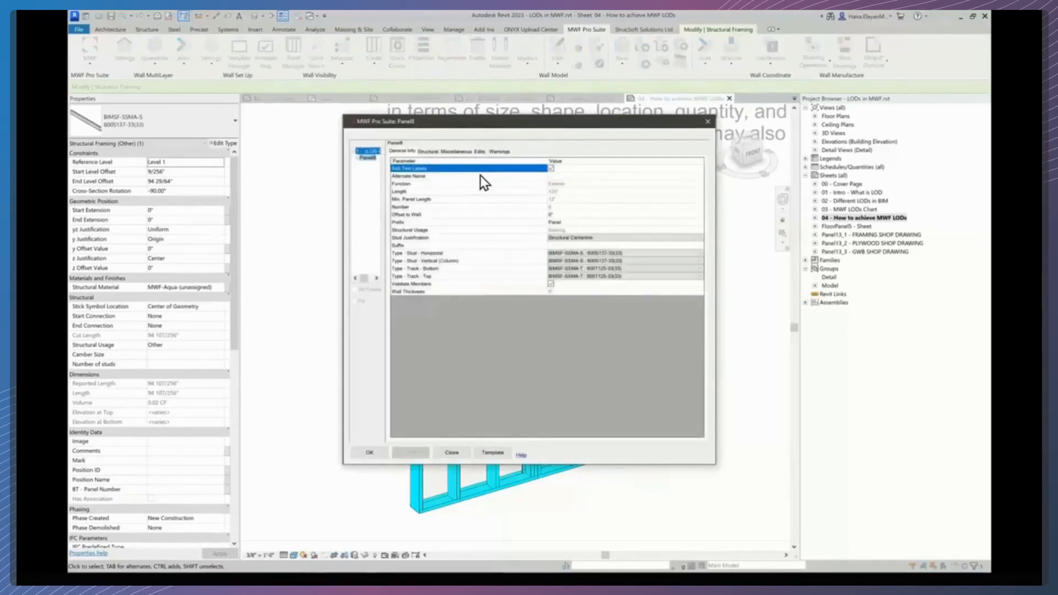
# - Set Panel8's stud spacing to 2' in the Miscellaneous stud settings
pyautogui.click(457, 151)
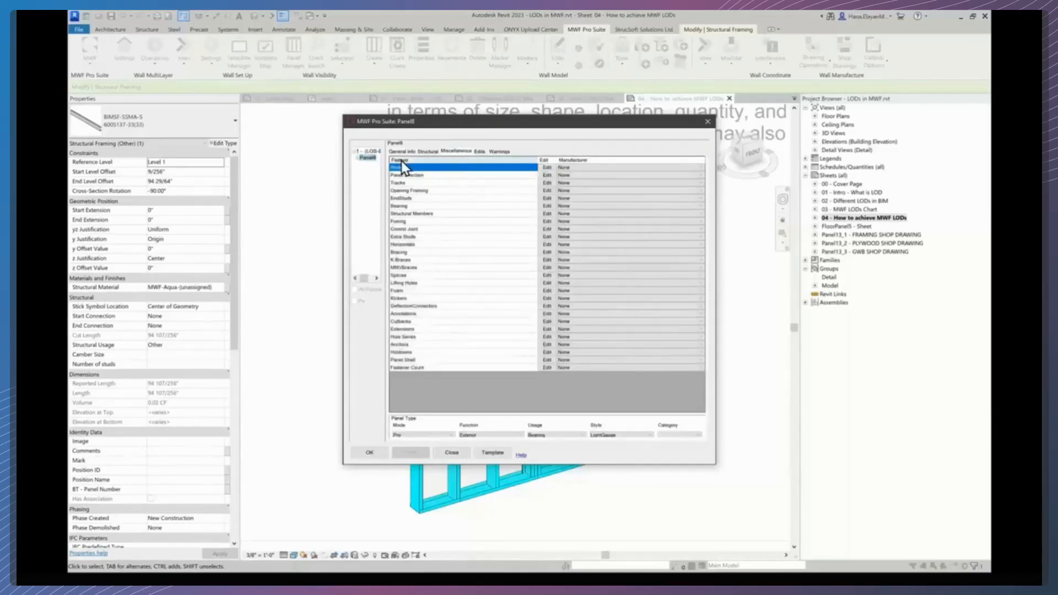
pyautogui.click(547, 167)
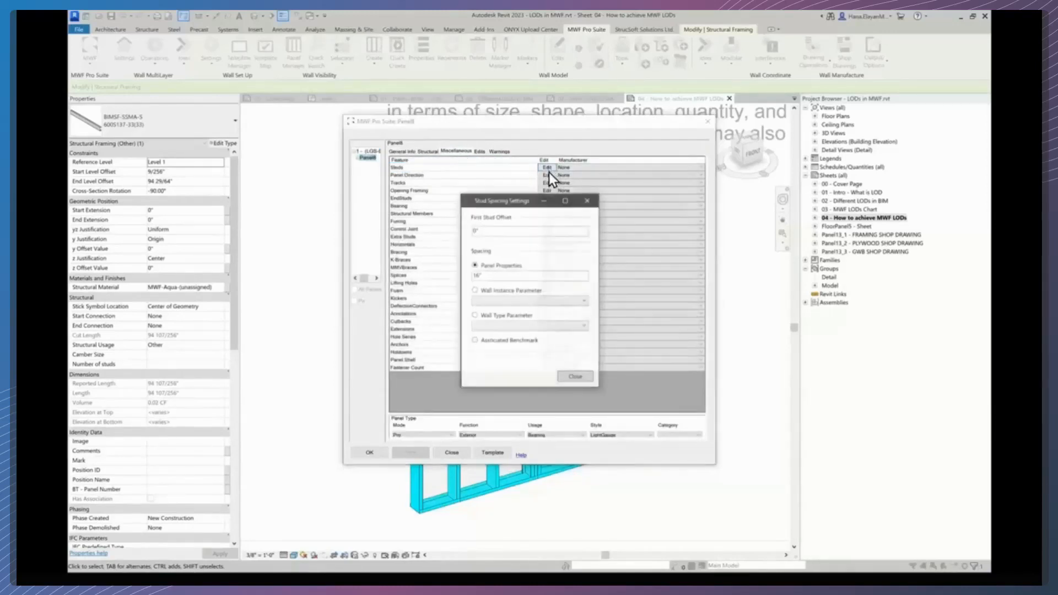
pyautogui.doubleClick(488, 274)
pyautogui.write("2'")
pyautogui.click(573, 375)
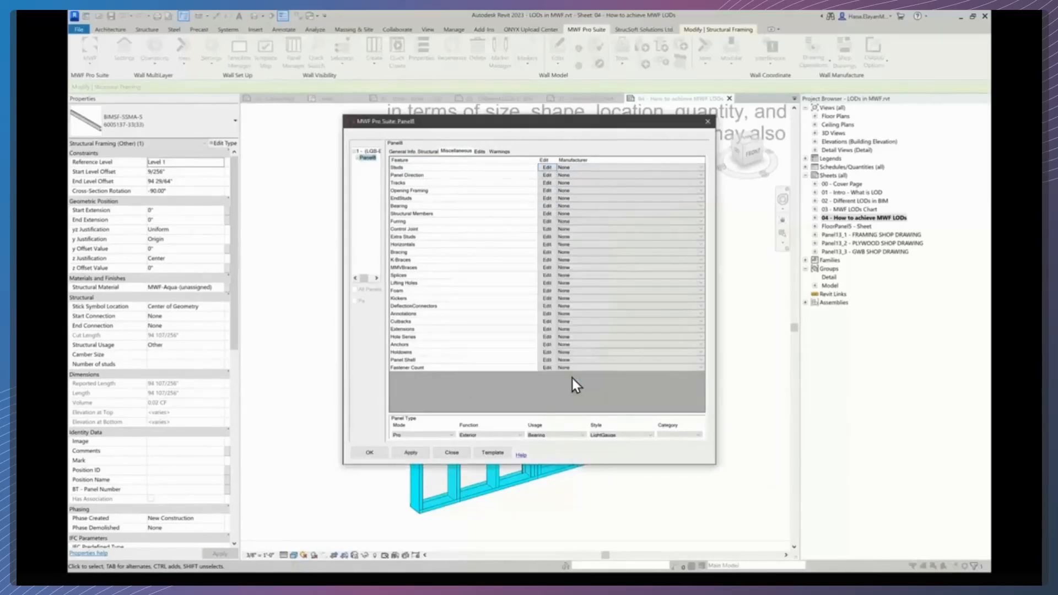
# - Review the panel's general info and the window options in the Opening Framing settings
pyautogui.click(403, 152)
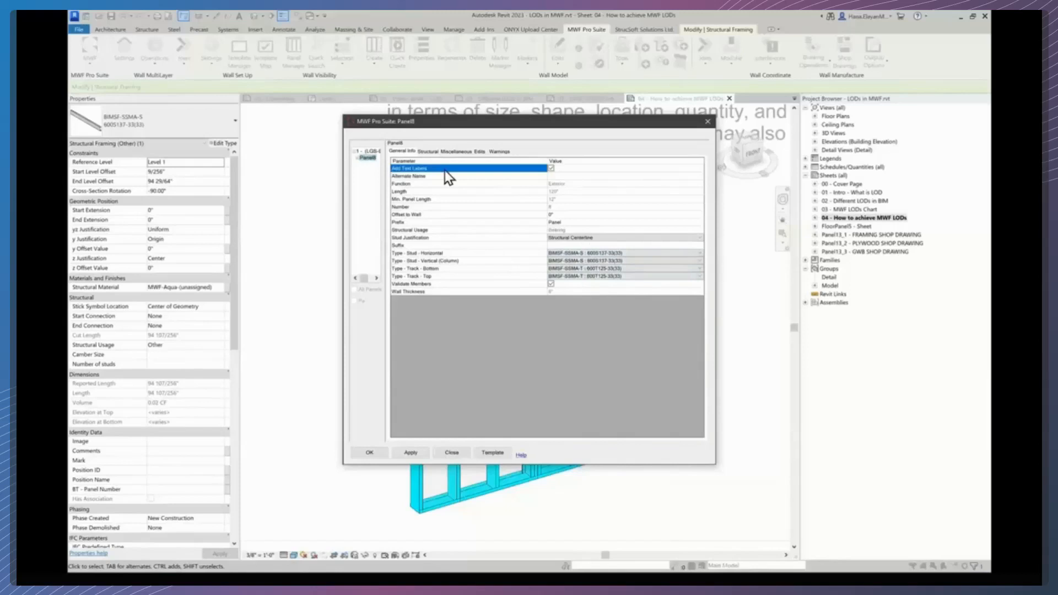
pyautogui.click(440, 153)
pyautogui.click(455, 154)
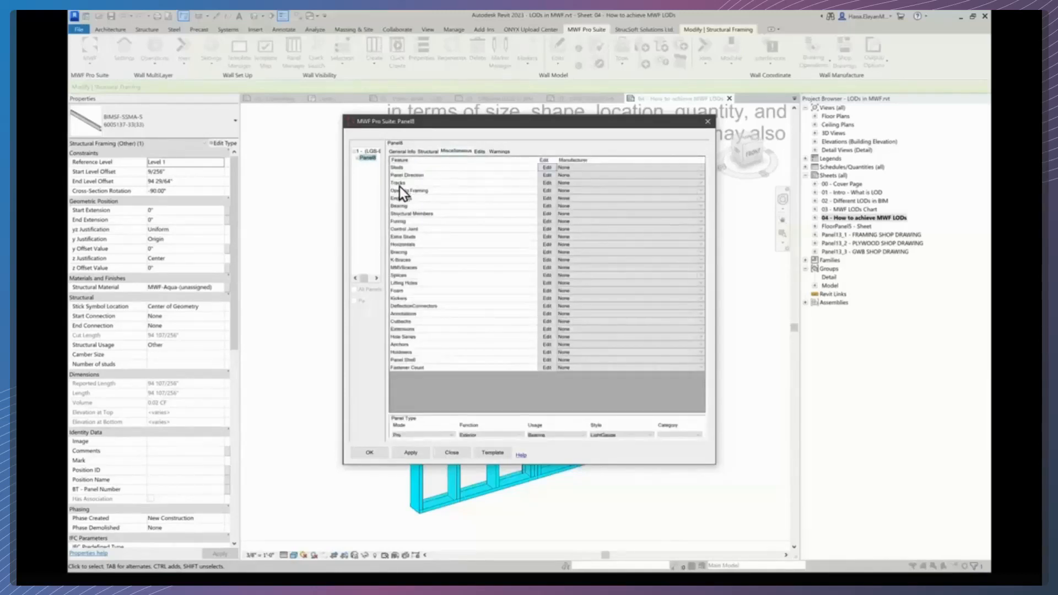
pyautogui.click(547, 192)
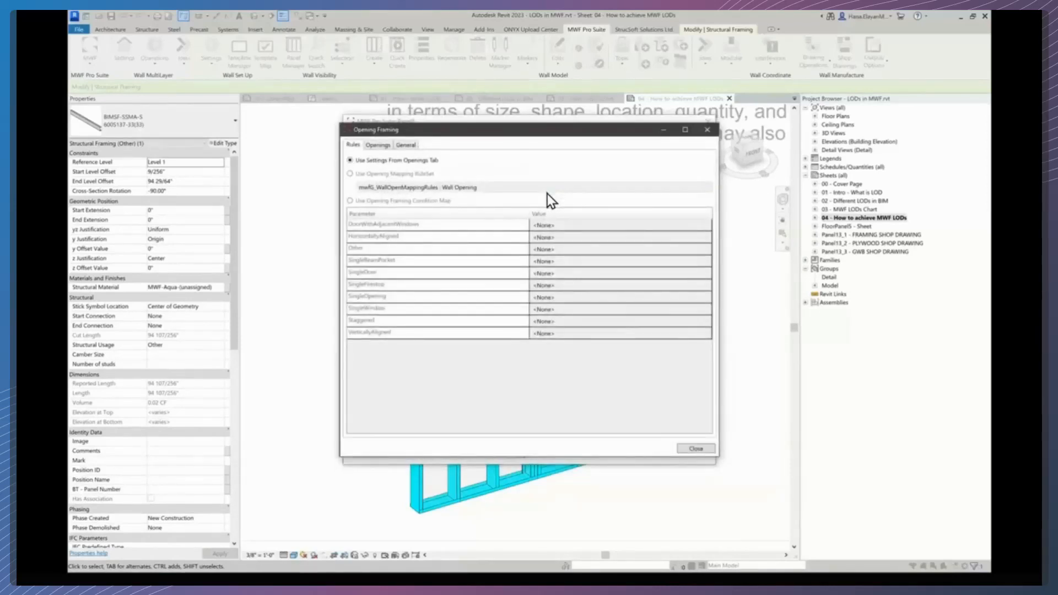
pyautogui.click(378, 145)
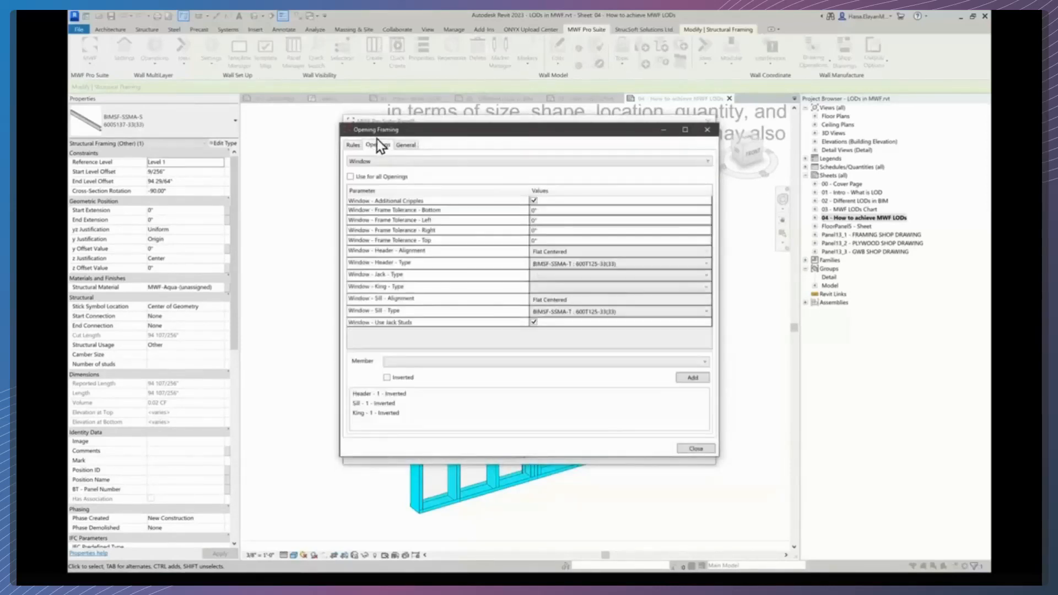
pyautogui.click(381, 162)
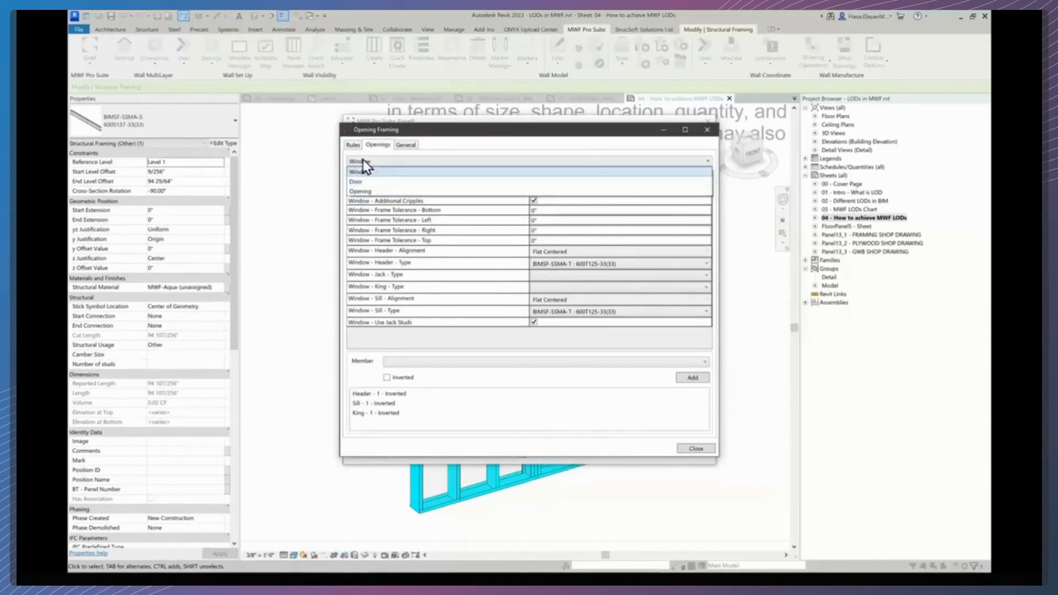
pyautogui.click(372, 170)
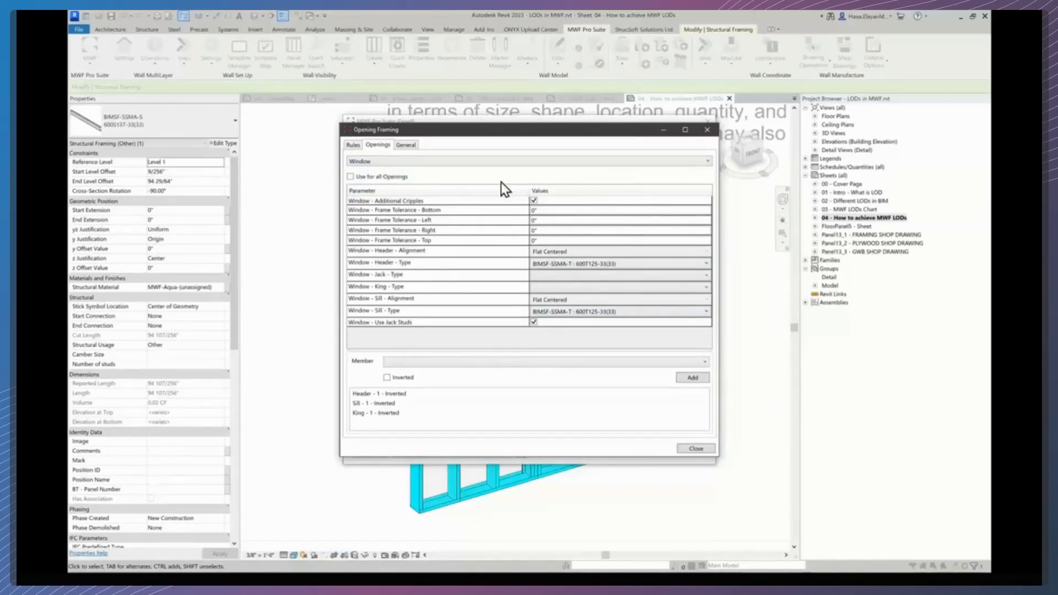
pyautogui.click(352, 145)
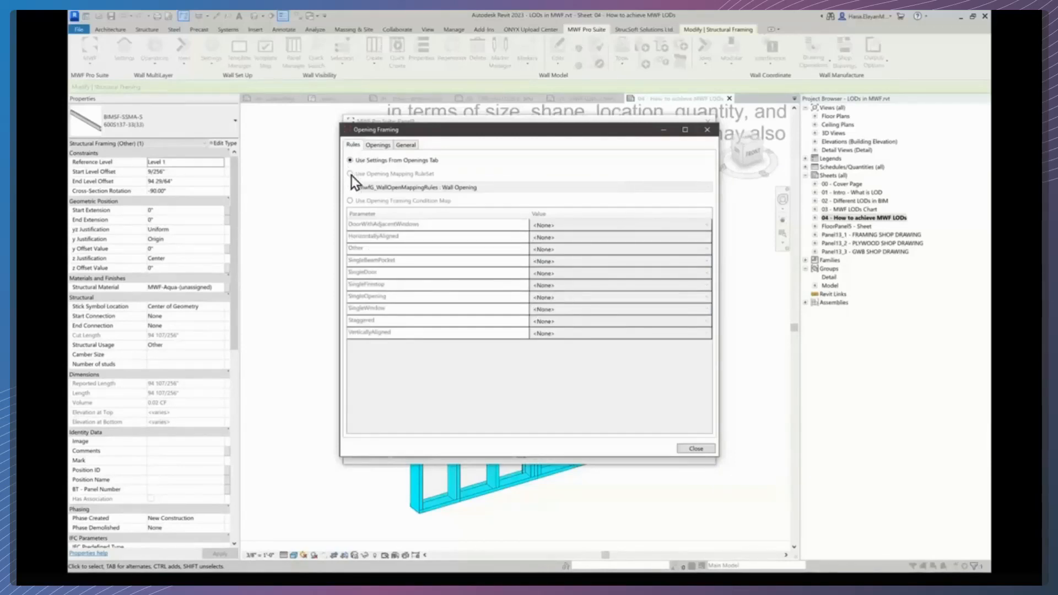
# - Switch opening framing to the Condition Map and set SingleWindow to CEMCO ProX Header
pyautogui.click(350, 174)
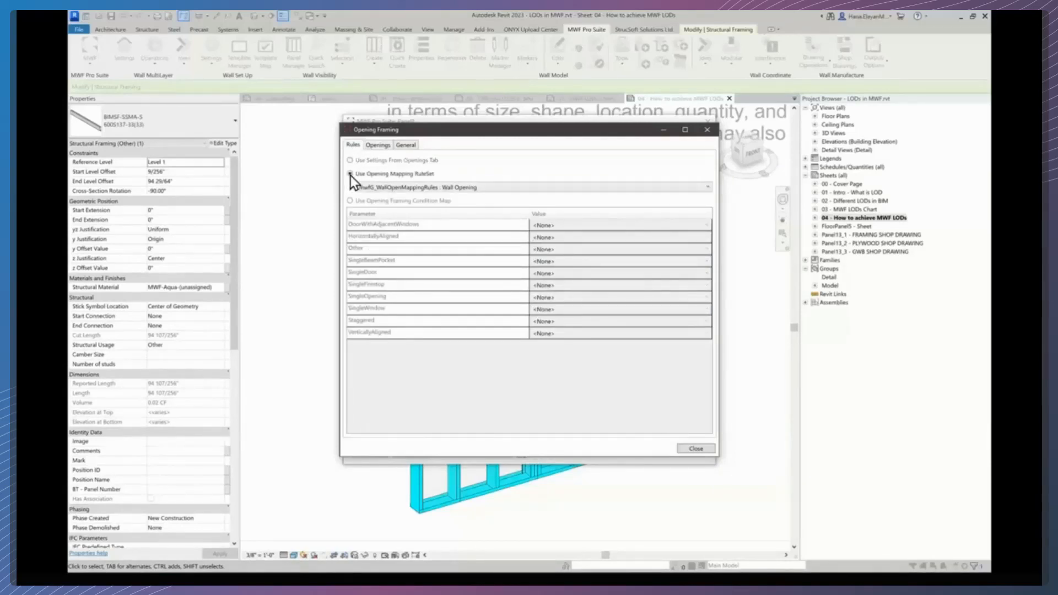
pyautogui.click(351, 200)
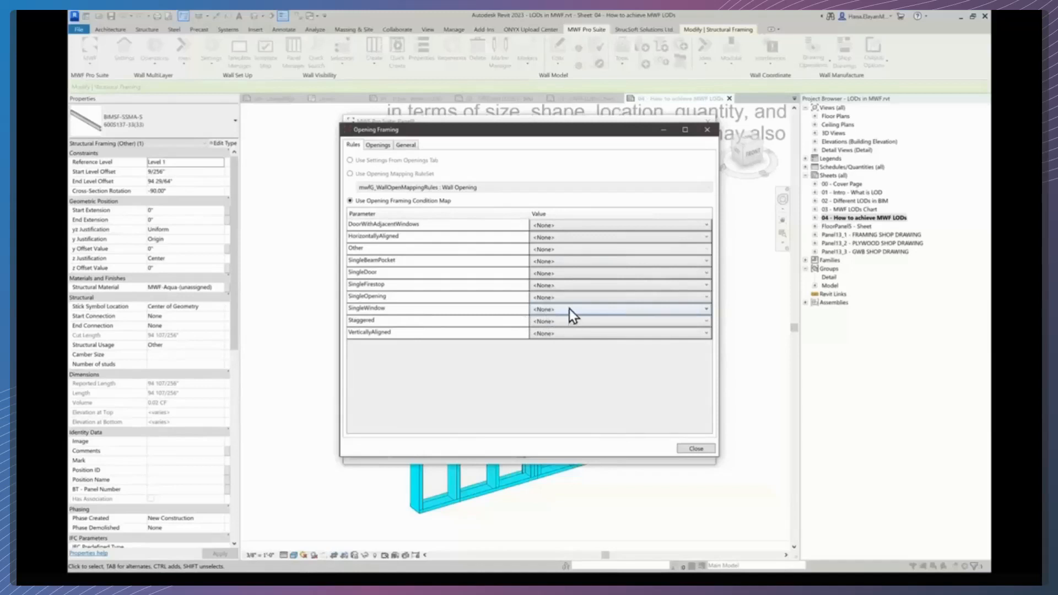
pyautogui.moveTo(524, 130)
pyautogui.mouseDown()
pyautogui.moveTo(772, 149)
pyautogui.moveTo(538, 124)
pyautogui.mouseUp()
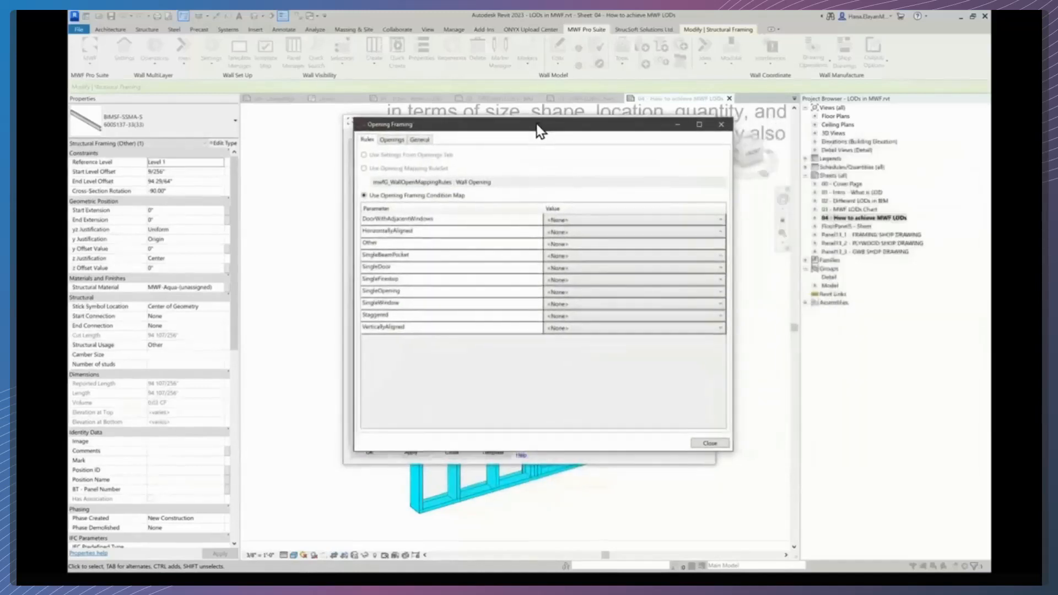
pyautogui.click(705, 306)
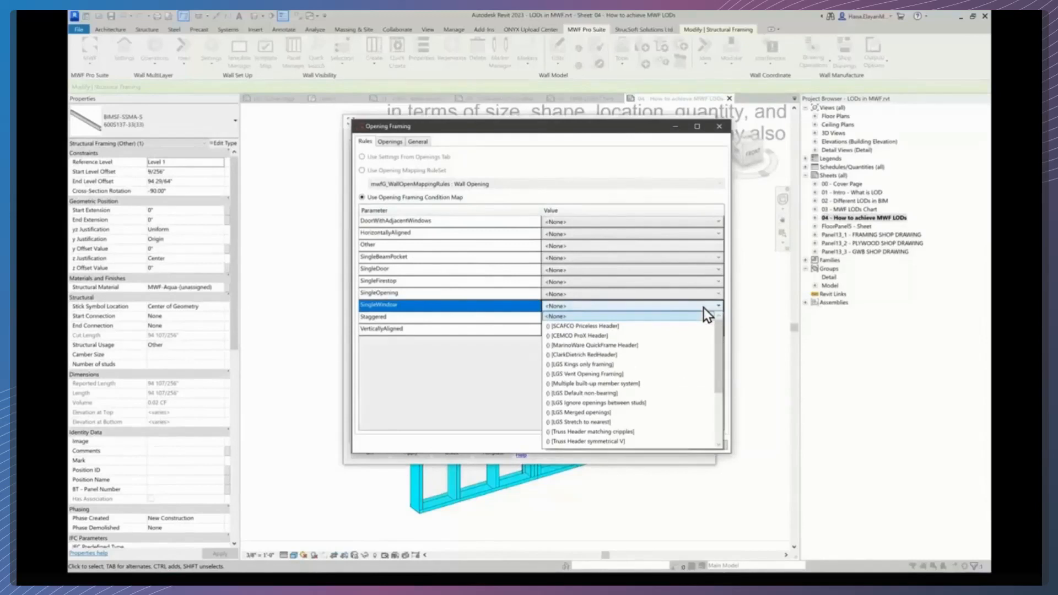
pyautogui.click(602, 335)
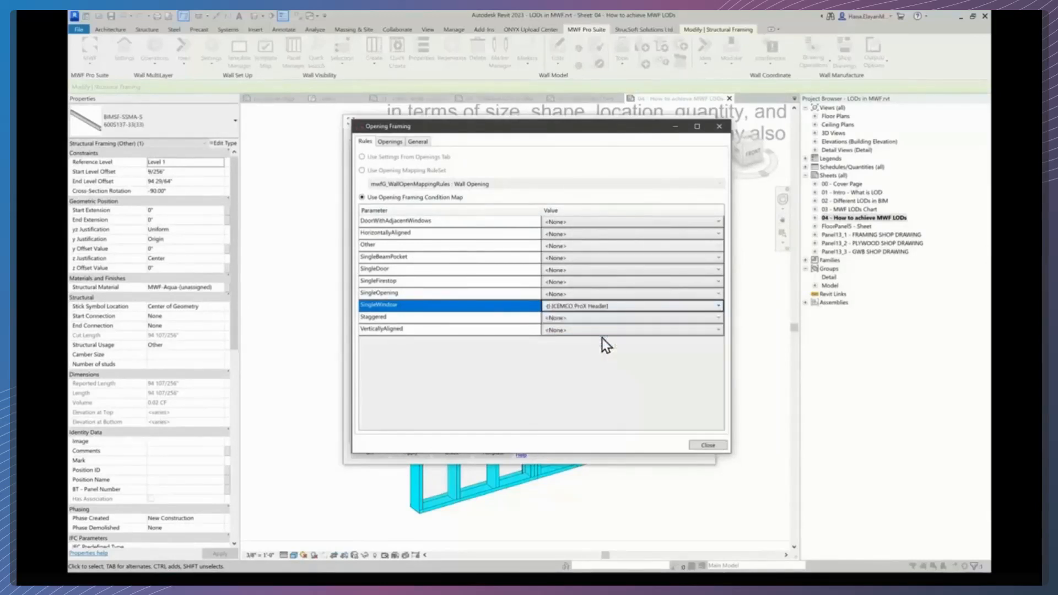
pyautogui.click(705, 447)
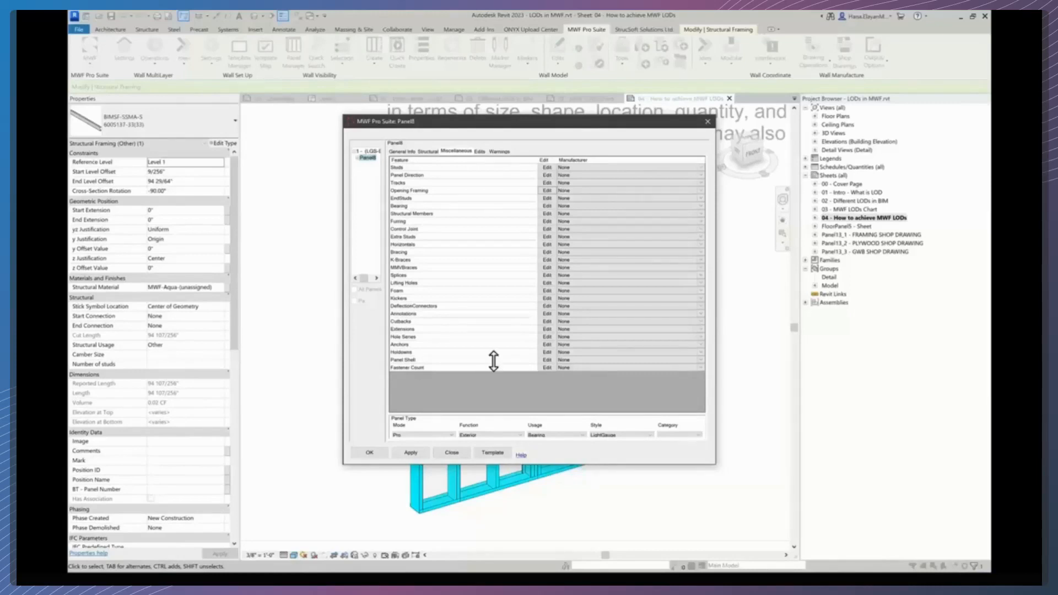
# - Inspect the framing and sheathing fastener count settings and close them
pyautogui.click(547, 368)
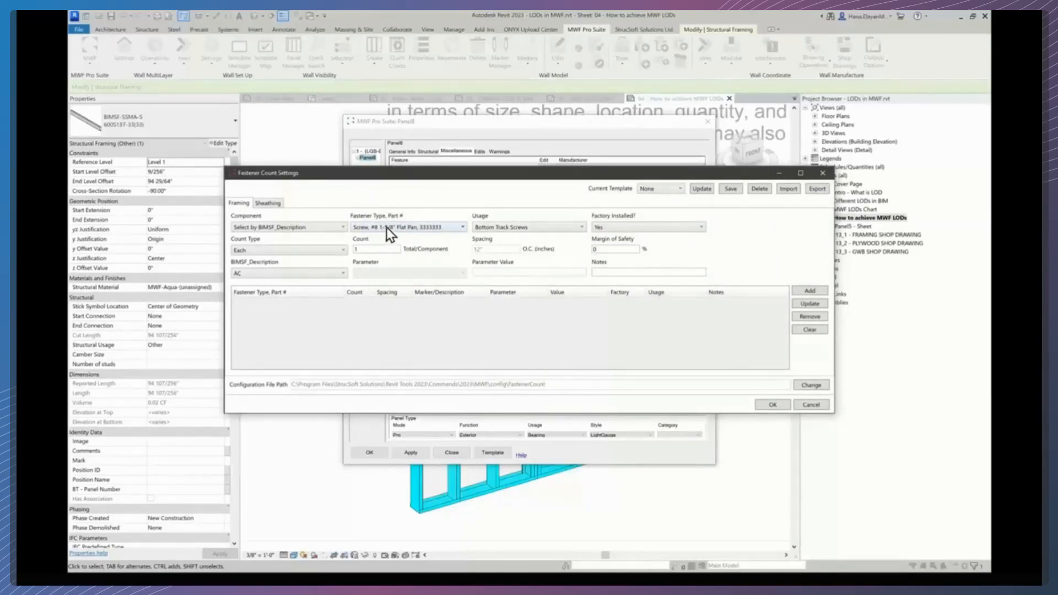
pyautogui.click(267, 204)
pyautogui.click(241, 204)
pyautogui.click(367, 228)
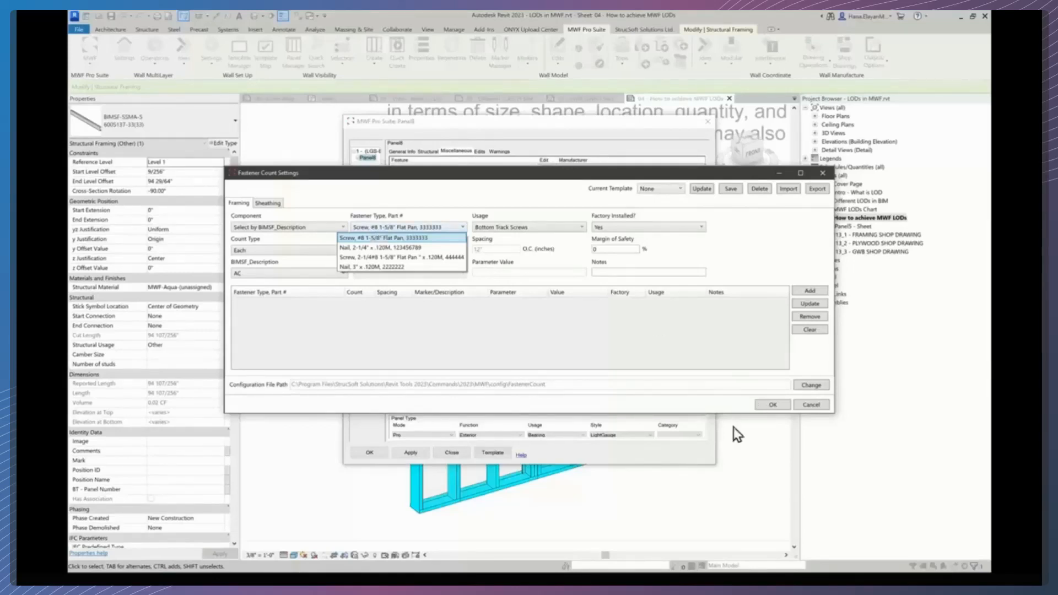
pyautogui.click(771, 406)
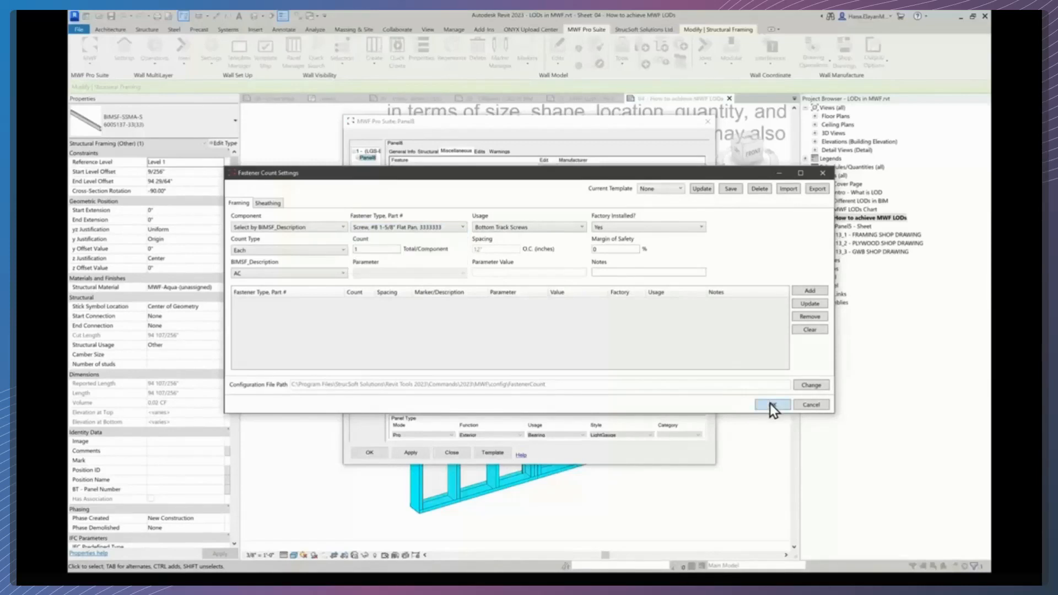
pyautogui.click(771, 406)
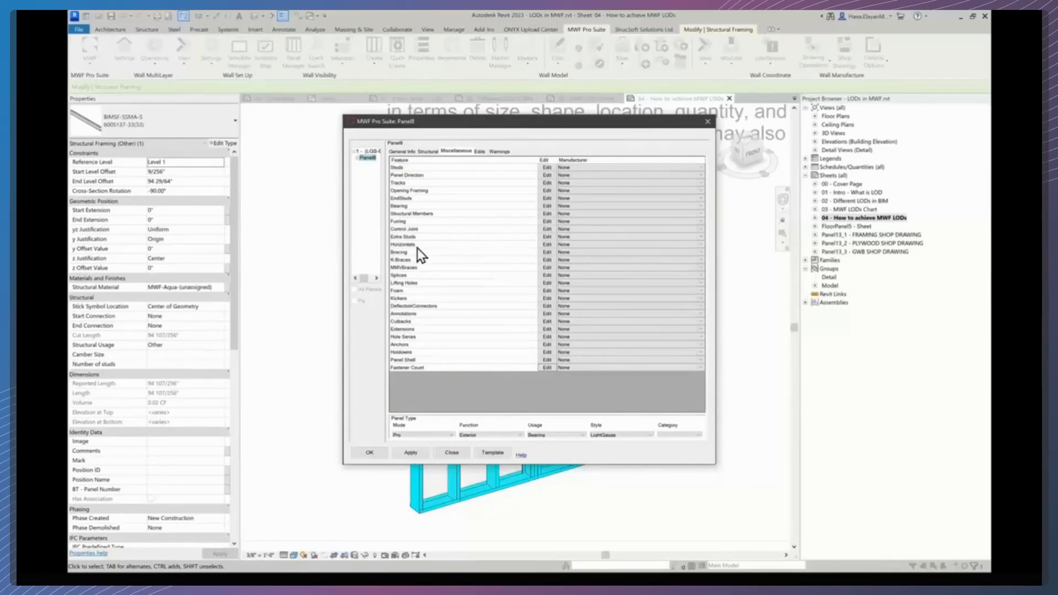
# - In the Horizontals settings, set the end point to Offset from end from E2 and lateral justification to Structural Centerline
pyautogui.click(548, 244)
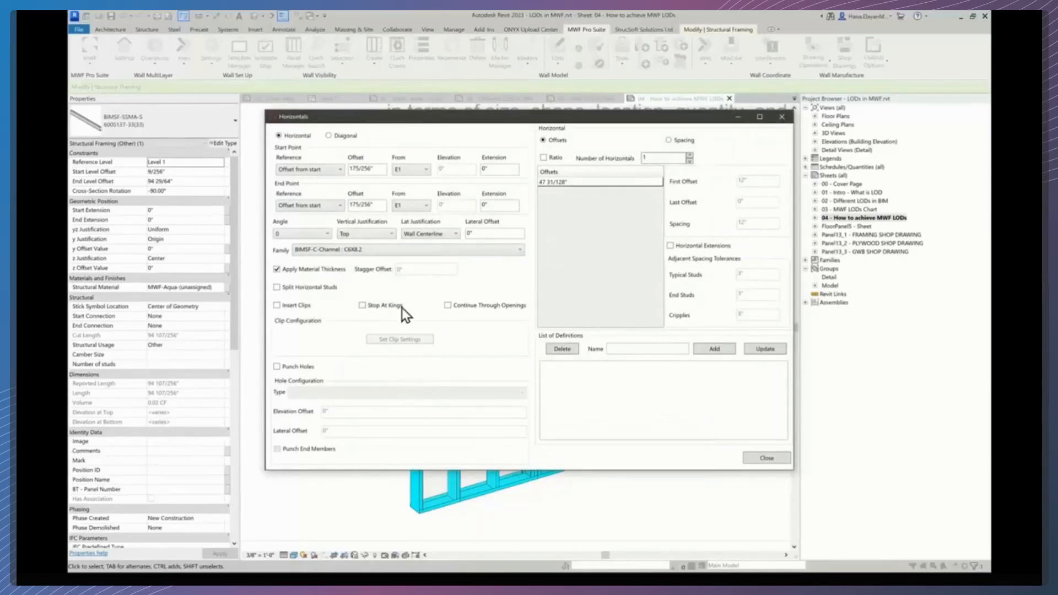
pyautogui.click(408, 170)
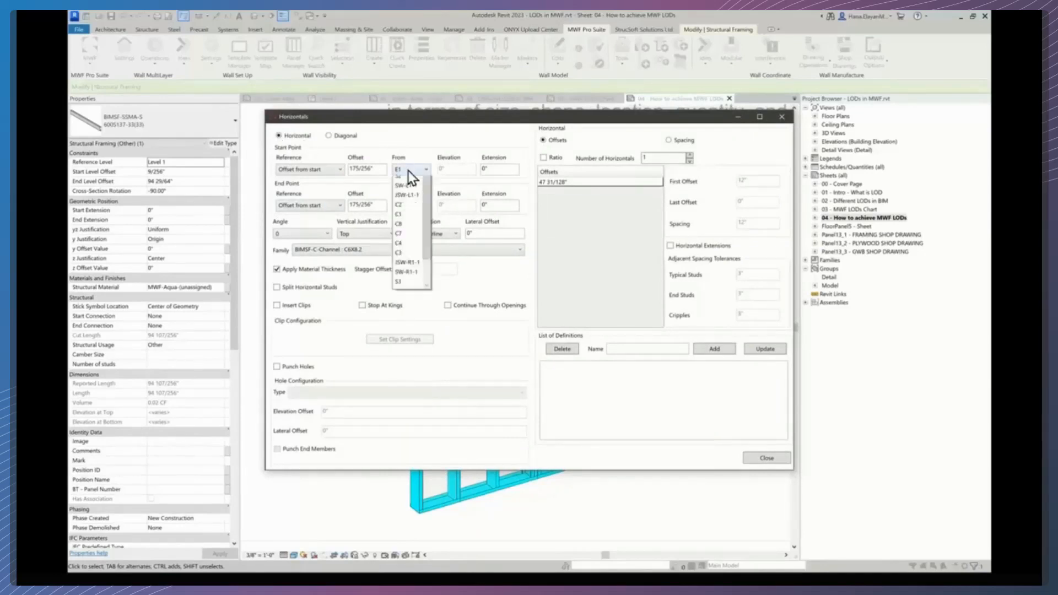
pyautogui.click(408, 169)
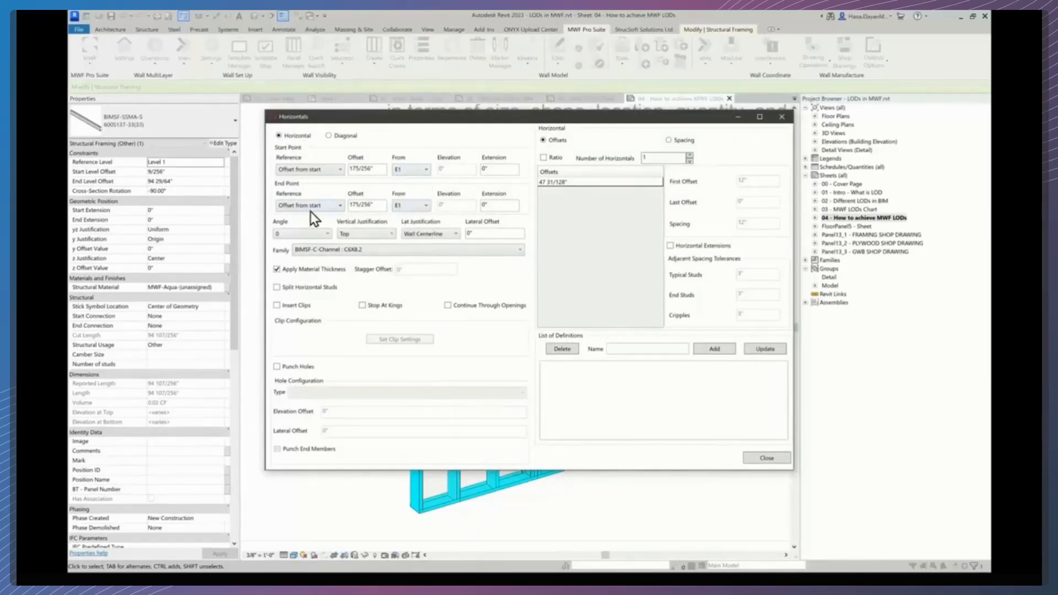
pyautogui.click(285, 206)
pyautogui.click(294, 226)
pyautogui.click(421, 210)
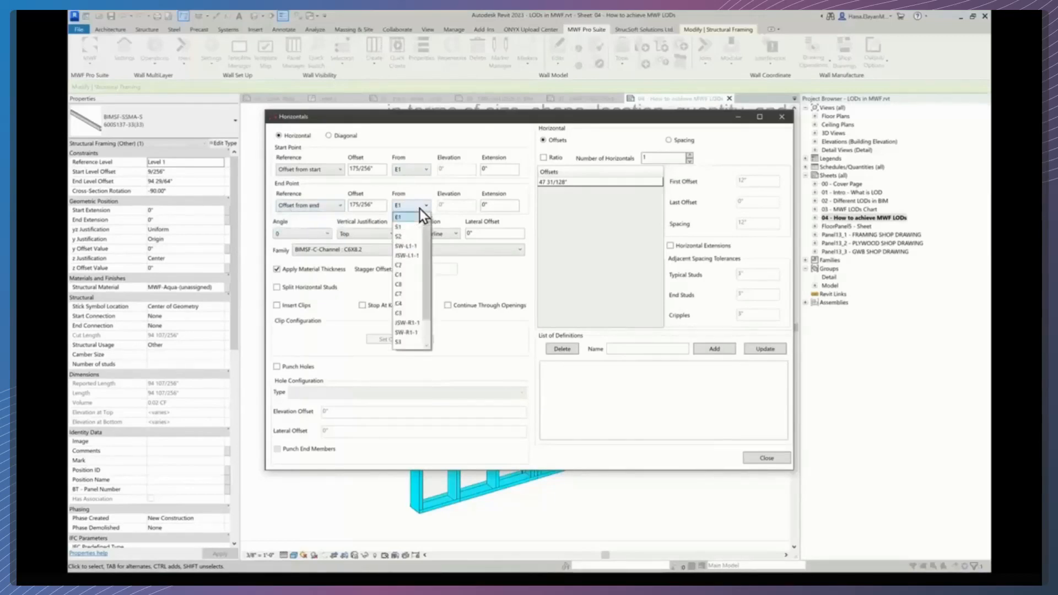
pyautogui.click(401, 342)
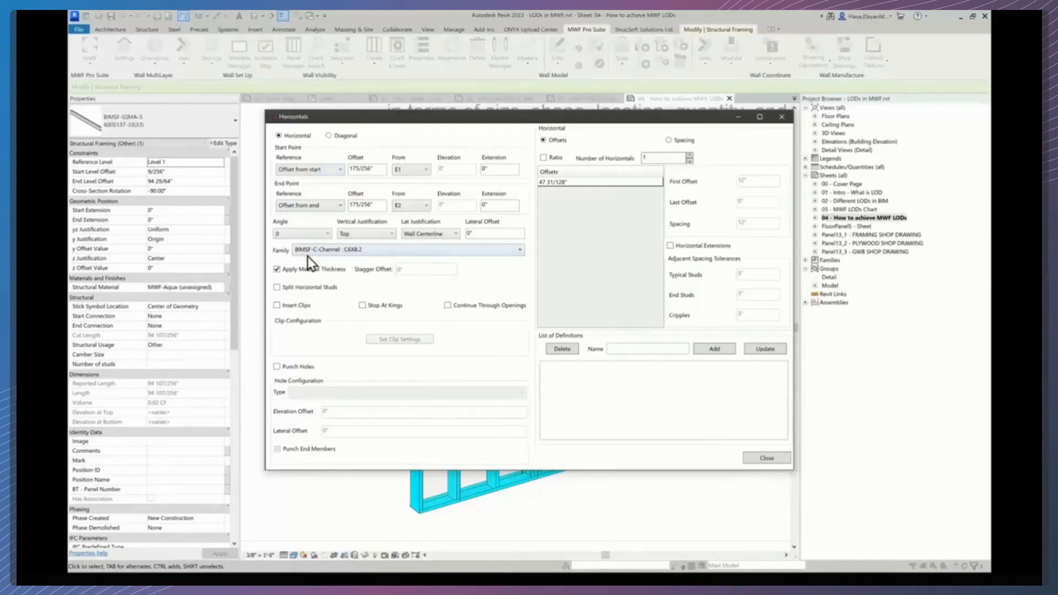
pyautogui.click(438, 234)
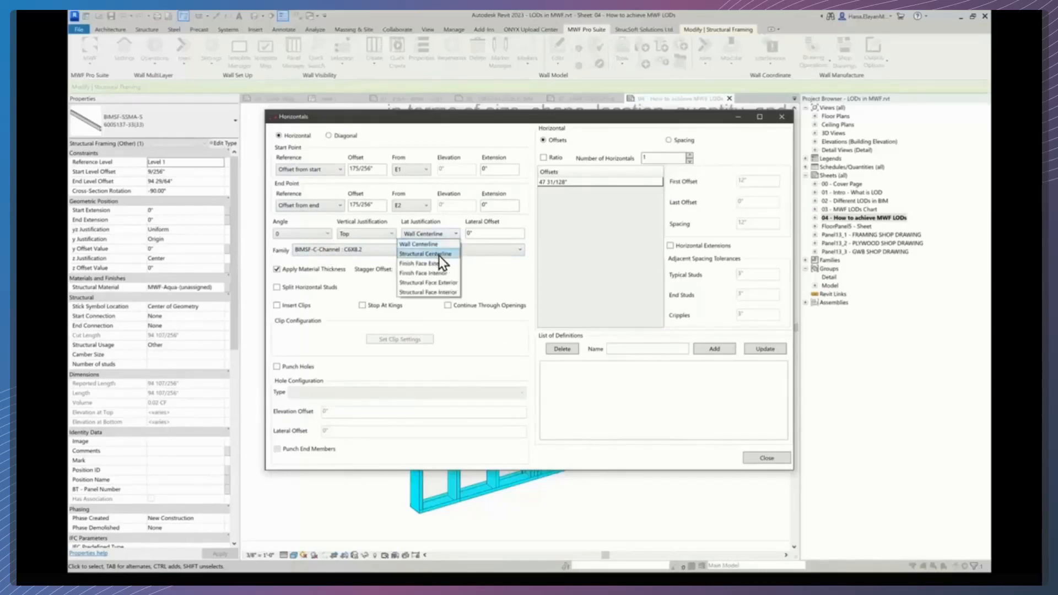
pyautogui.click(439, 254)
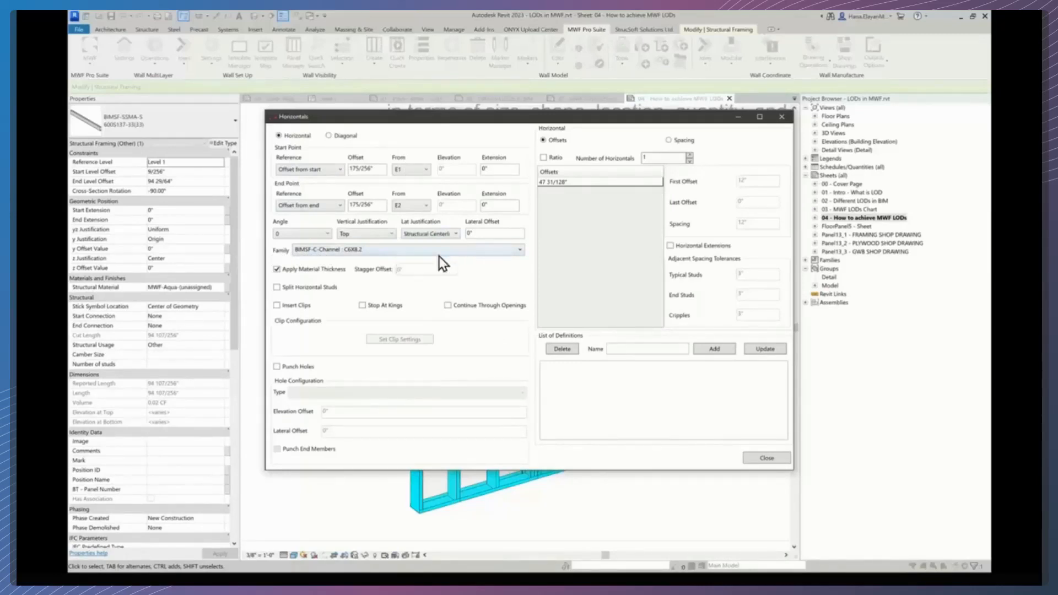
# - Set the horizontals' family to BIMSF-SSMA-S 600S137-33(33)
pyautogui.click(382, 252)
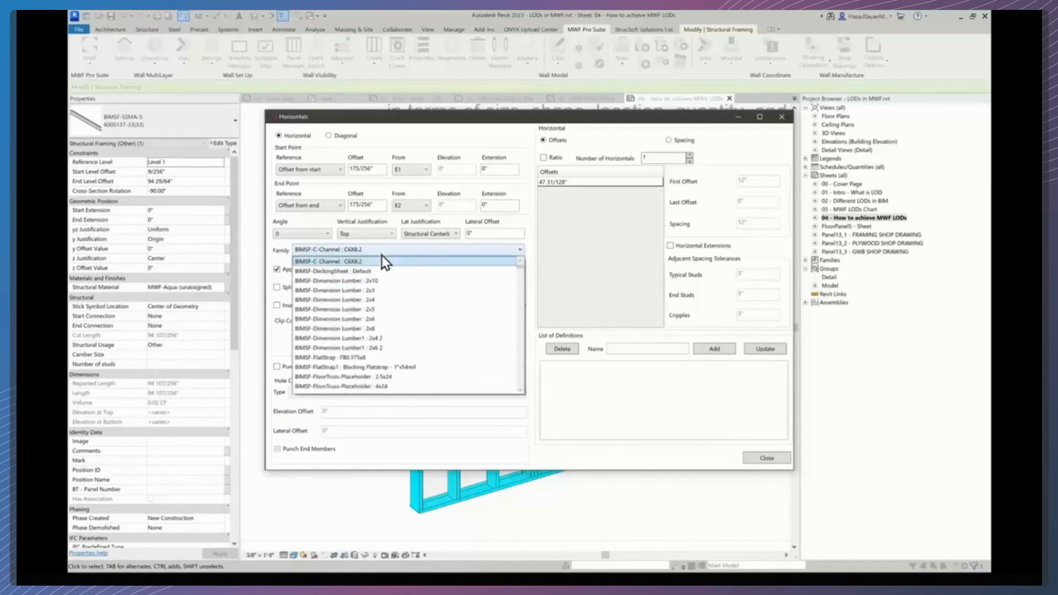
pyautogui.scroll(-2, 461, 389)
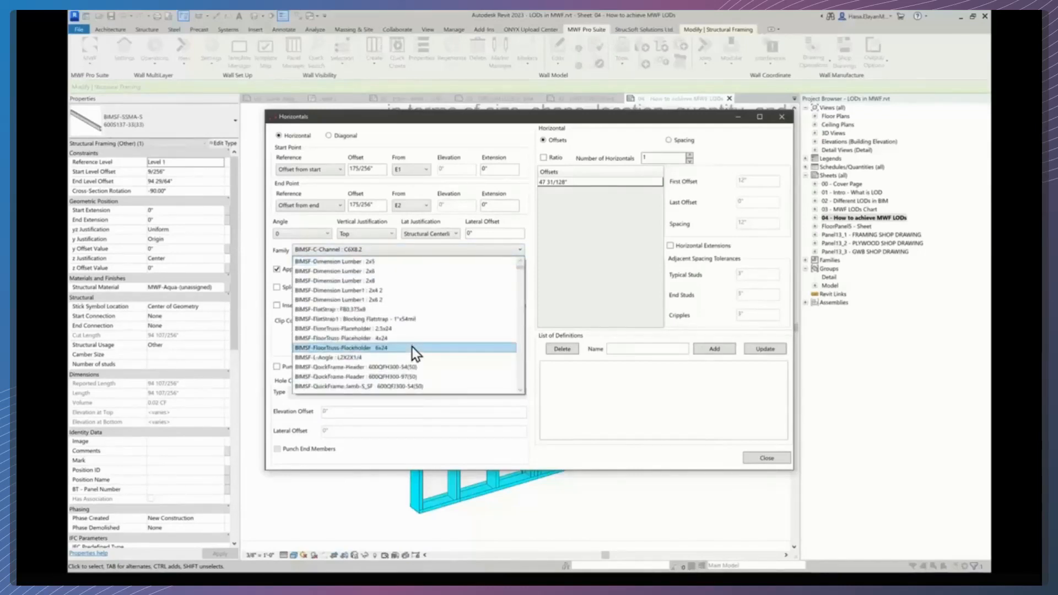
pyautogui.scroll(-5, 429, 345)
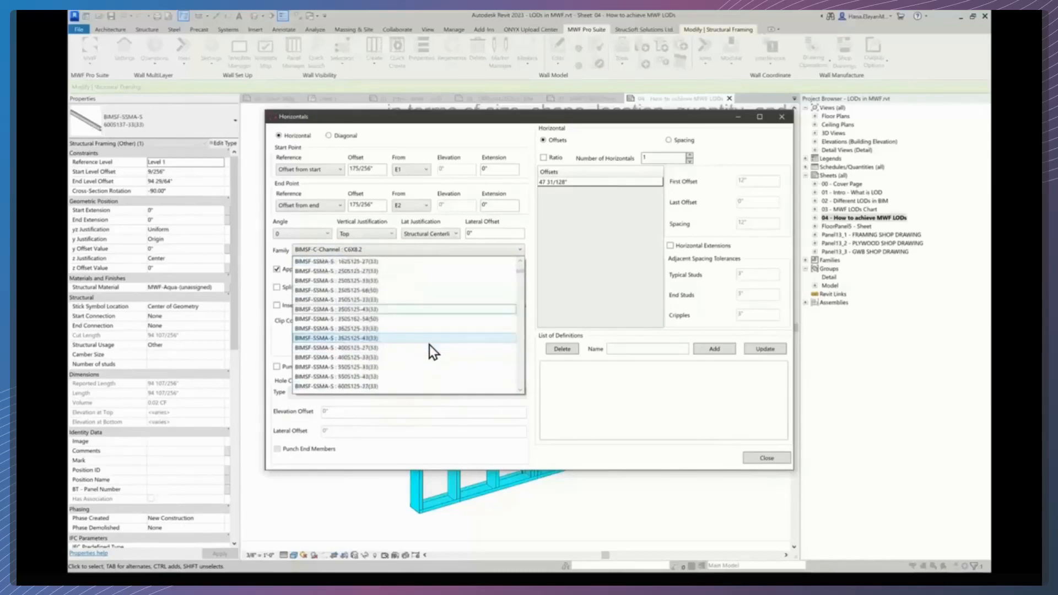
pyautogui.scroll(-2, 429, 345)
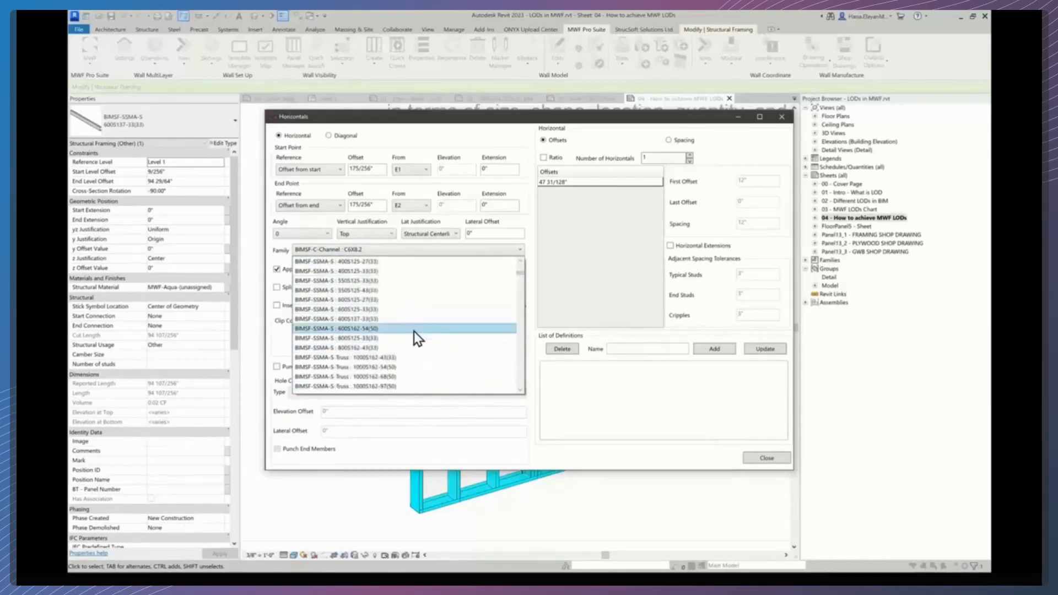
pyautogui.click(371, 320)
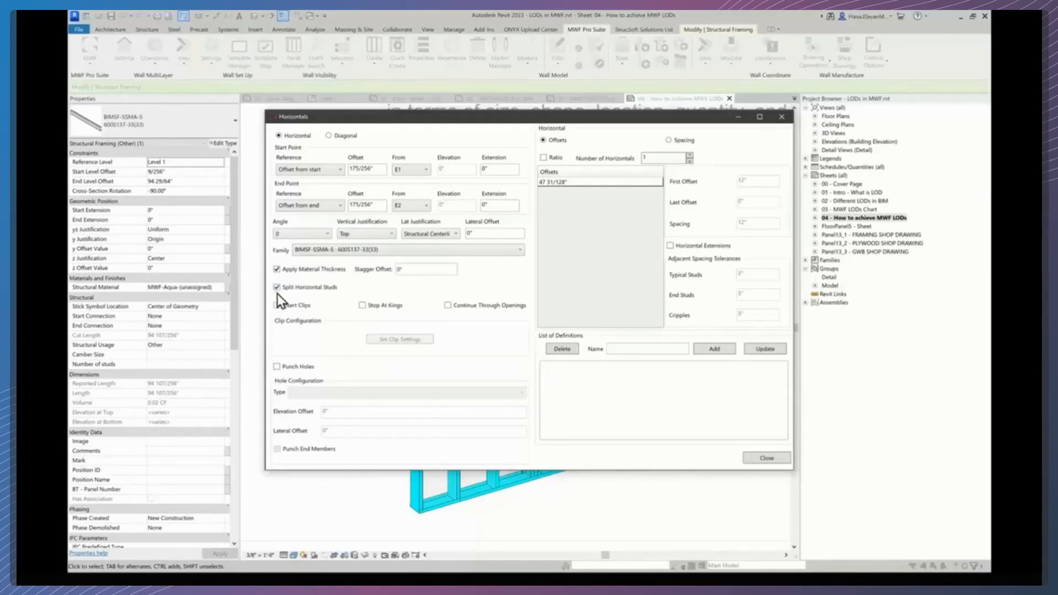
# - Set the stagger offset for split horizontal studs to 3" and enable Insert Clips
pyautogui.click(399, 269)
pyautogui.write('3')
pyautogui.click(277, 306)
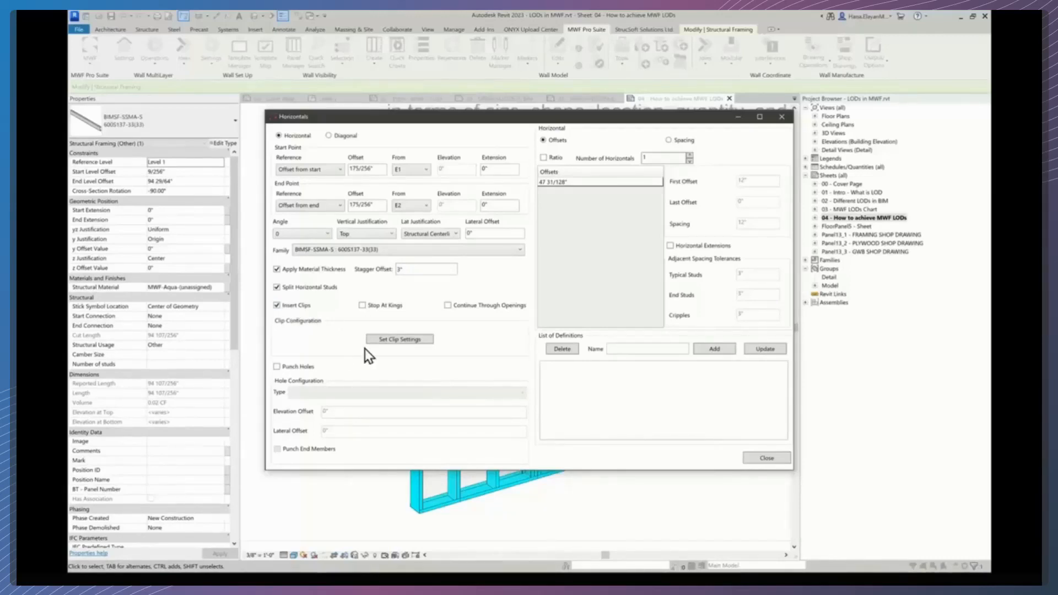
# - Open the blocking clip settings and add a CStud clip rule for vertical studs attached on the Hard Side
pyautogui.click(398, 346)
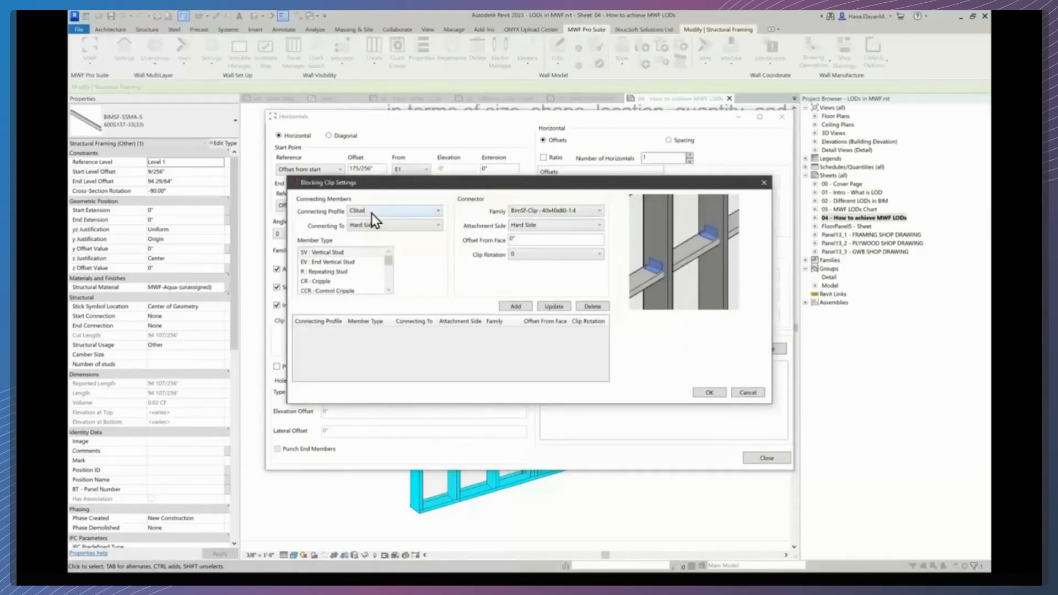
pyautogui.click(369, 226)
pyautogui.click(369, 226)
pyautogui.click(369, 226)
pyautogui.click(385, 225)
pyautogui.click(571, 210)
pyautogui.click(562, 213)
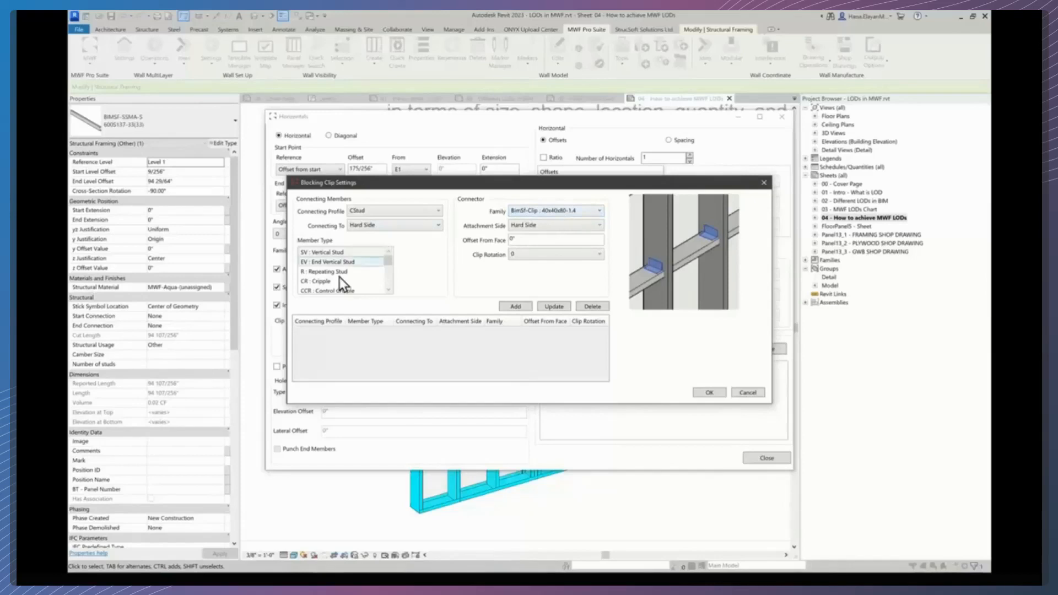
pyautogui.click(336, 257)
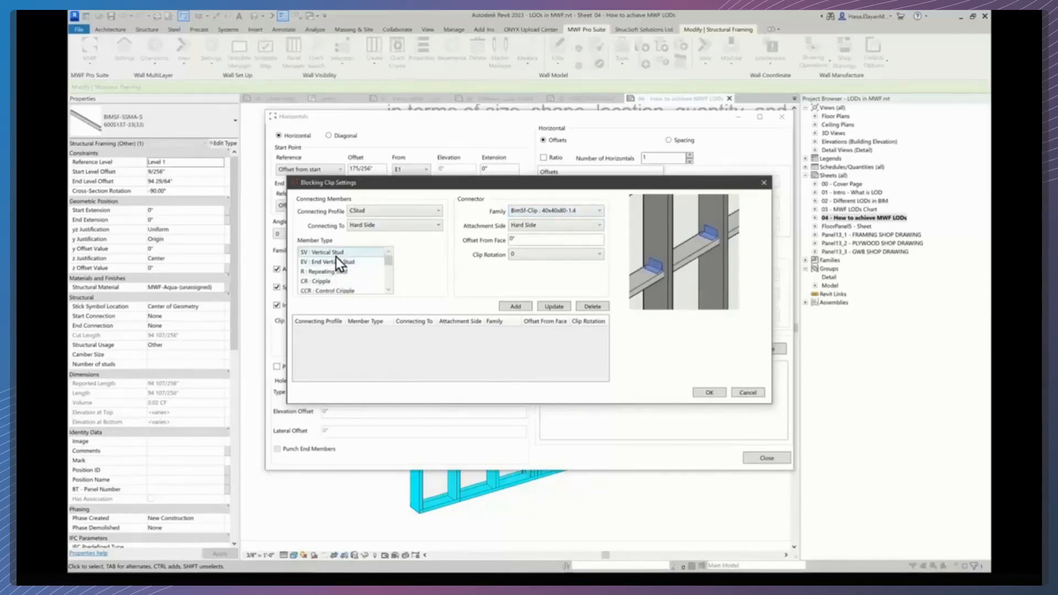
pyautogui.keyDown('ctrl'); pyautogui.click(333, 263); pyautogui.keyUp('ctrl')
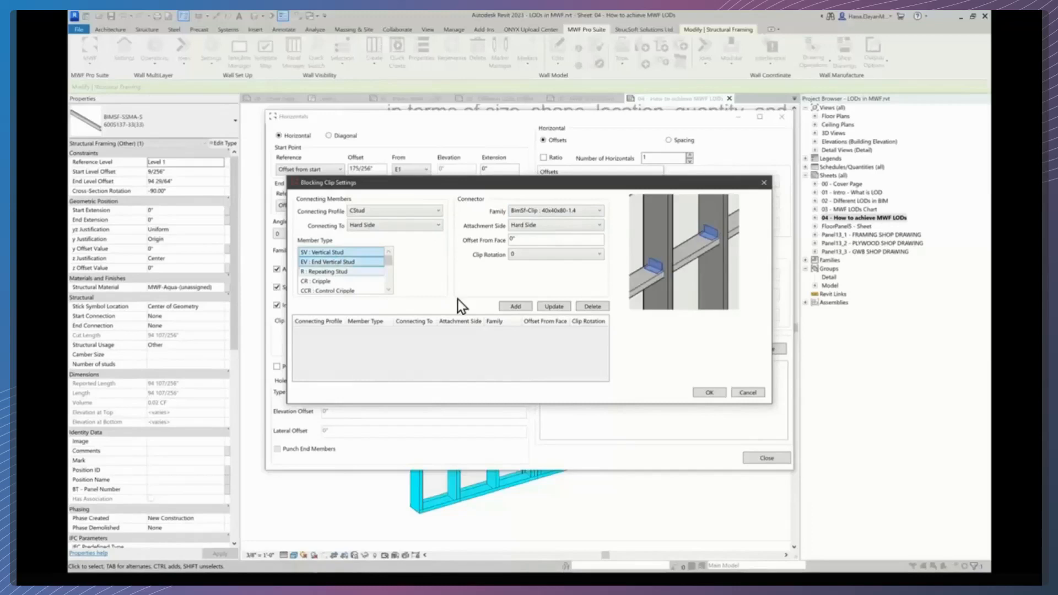
pyautogui.click(515, 307)
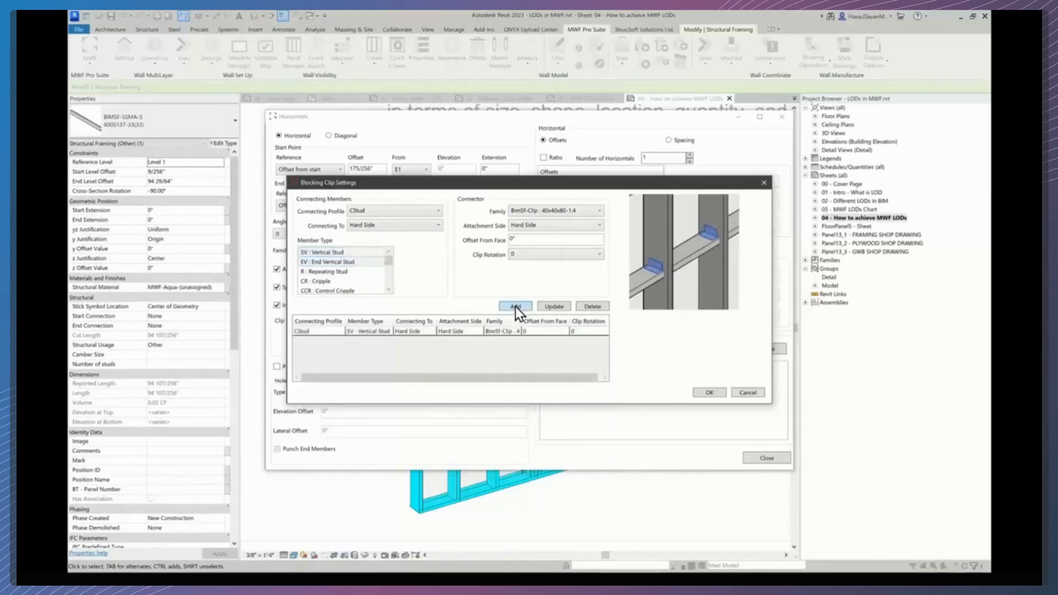
# - Add a second clip rule for end vertical studs attached on the Open Side and confirm the clip settings
pyautogui.click(409, 227)
pyautogui.click(399, 238)
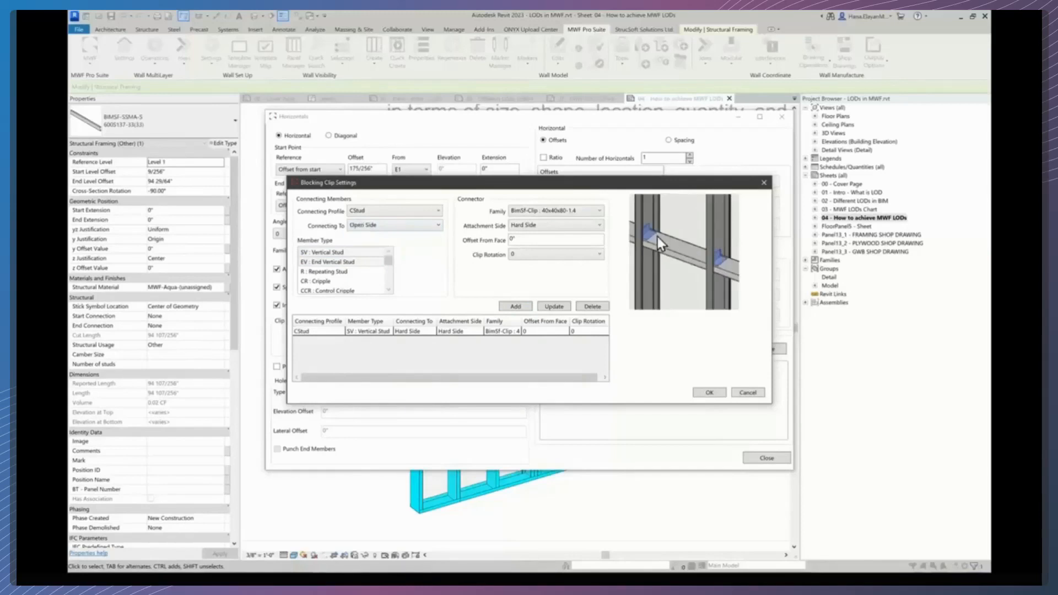
pyautogui.keyDown('ctrl'); pyautogui.click(332, 254); pyautogui.keyUp('ctrl')
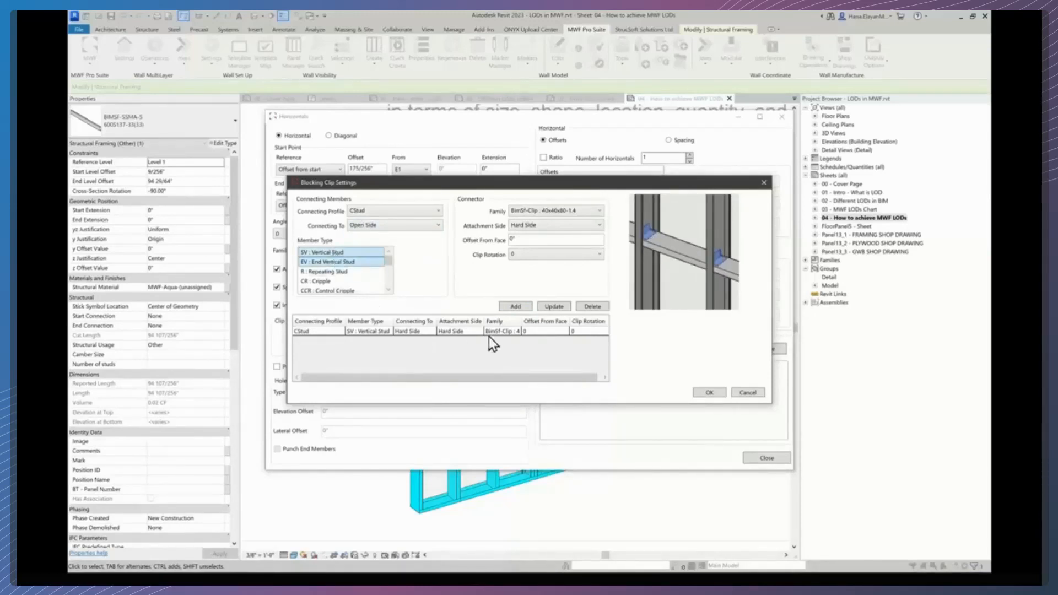
pyautogui.click(514, 306)
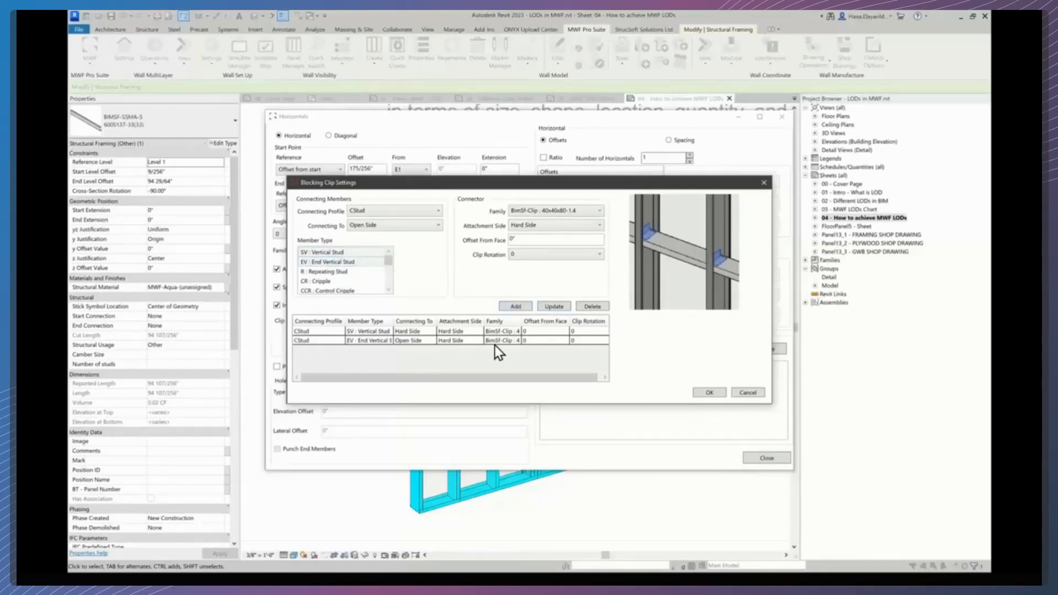
pyautogui.click(709, 393)
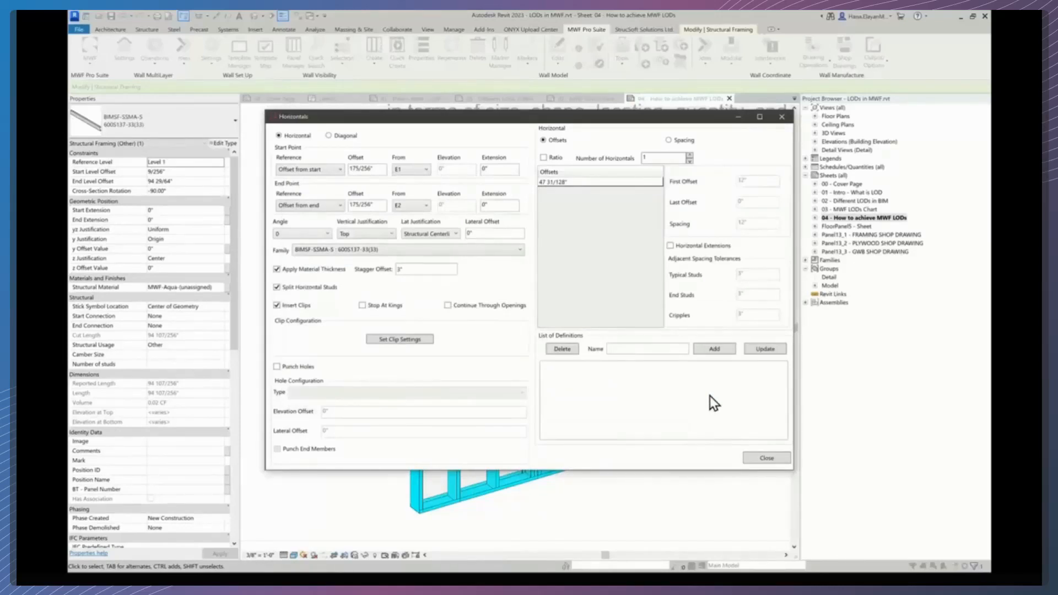
# - Enable Punch Holes on the horizontals and set the hole type to VH 1"
pyautogui.click(277, 367)
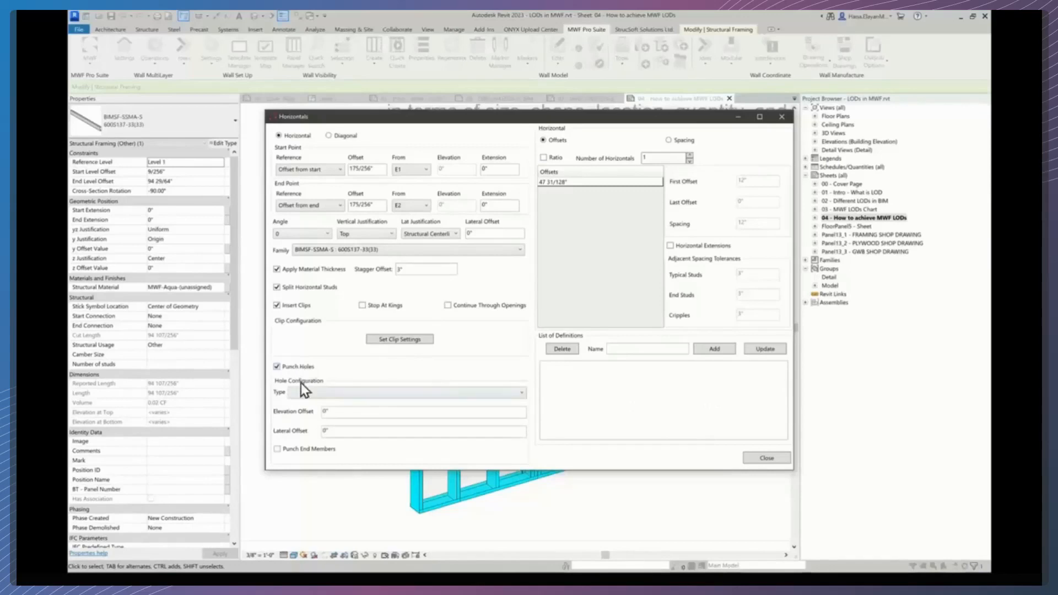
pyautogui.click(304, 395)
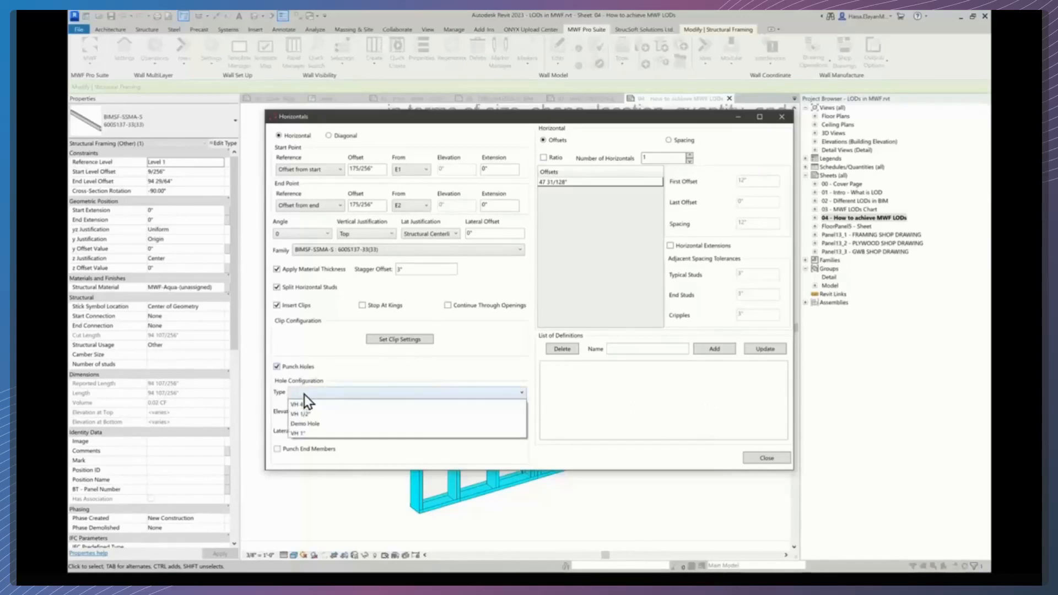
pyautogui.click(306, 434)
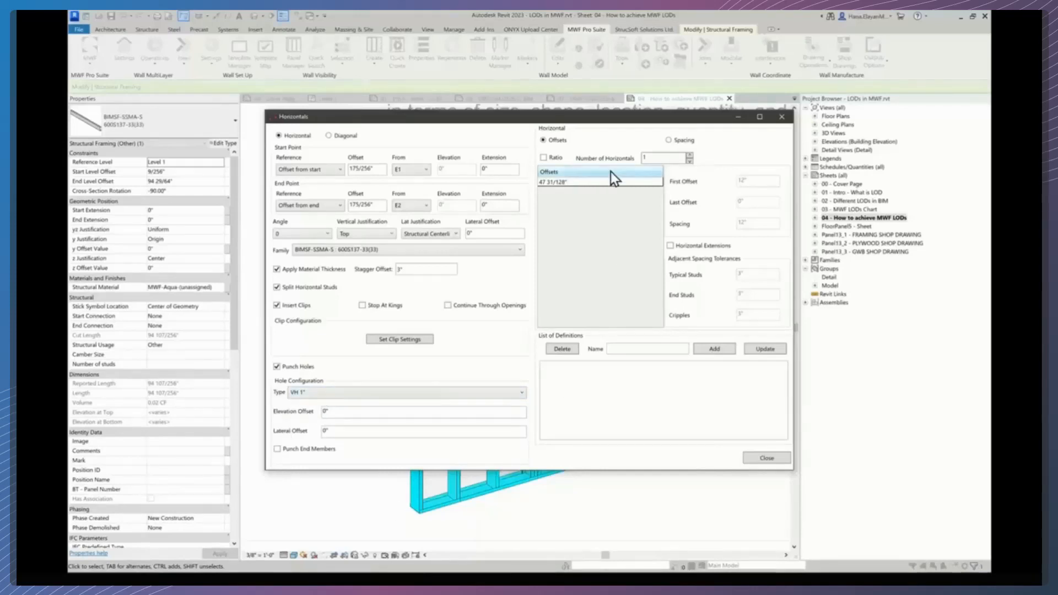
# - Add the horizontal definition named Horizontal 0, close the Horizontals settings and apply the panel settings
pyautogui.click(690, 155)
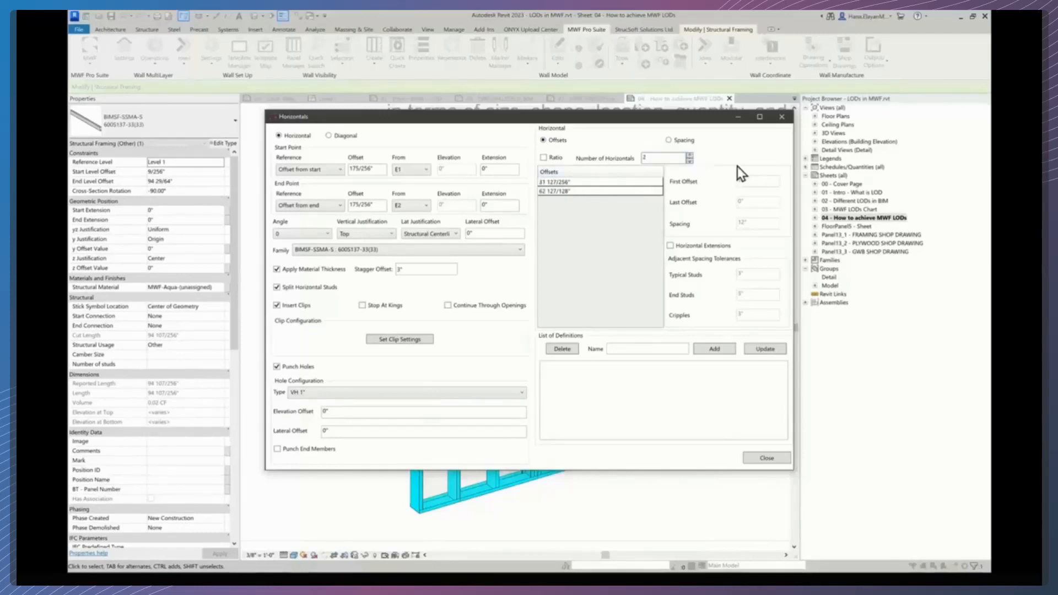
pyautogui.click(690, 161)
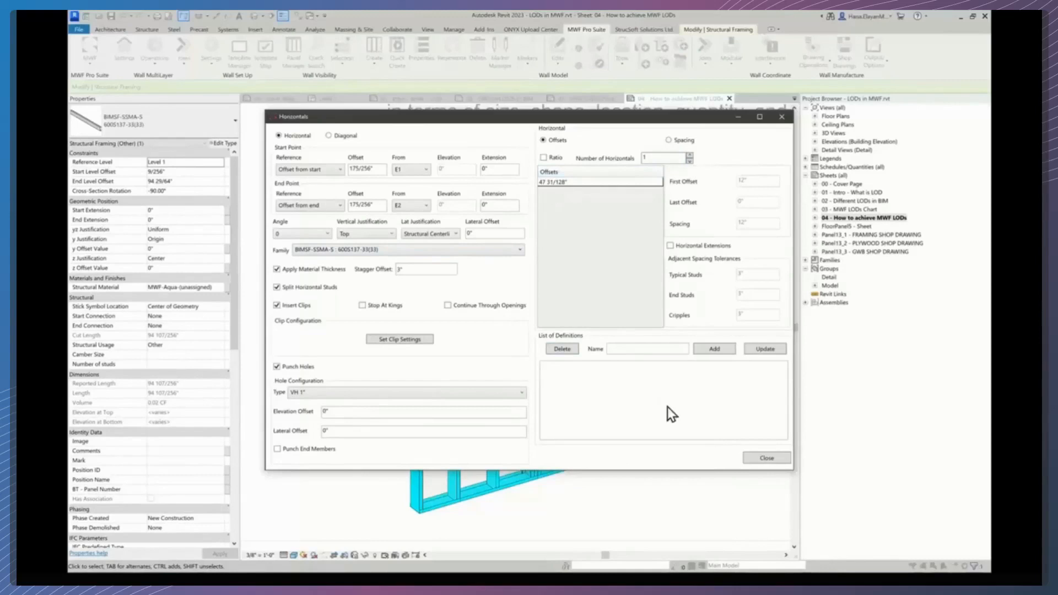
pyautogui.click(714, 350)
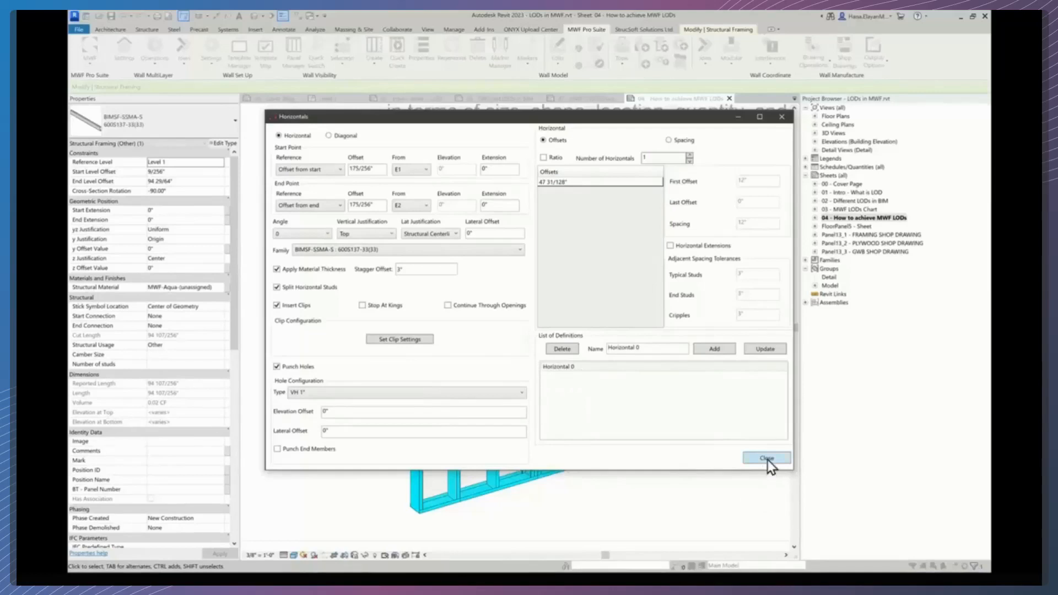
pyautogui.moveTo(643, 347); pyautogui.dragTo(610, 345)
pyautogui.click(767, 459)
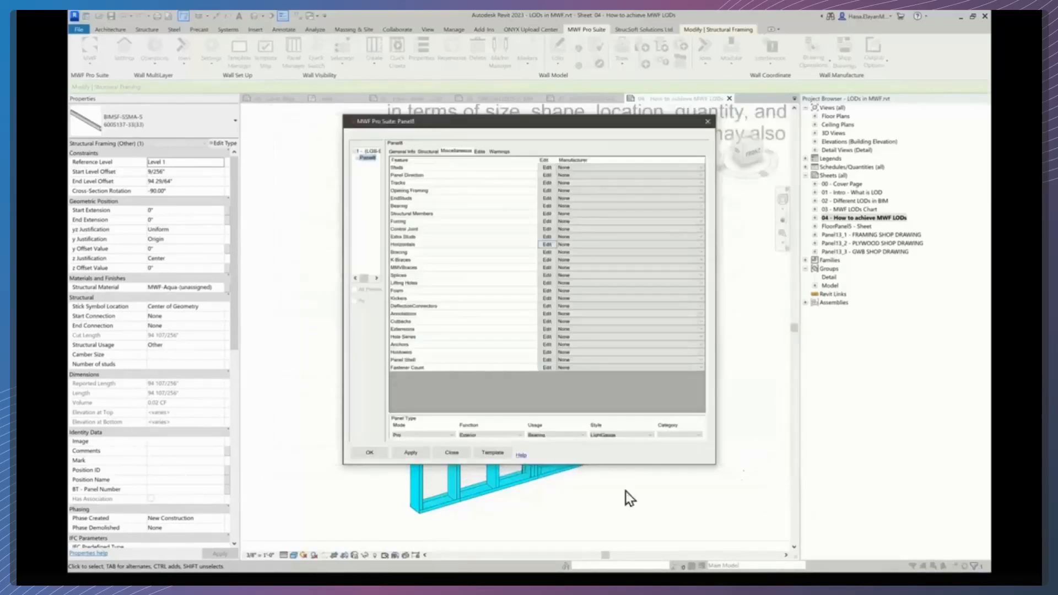
pyautogui.click(368, 452)
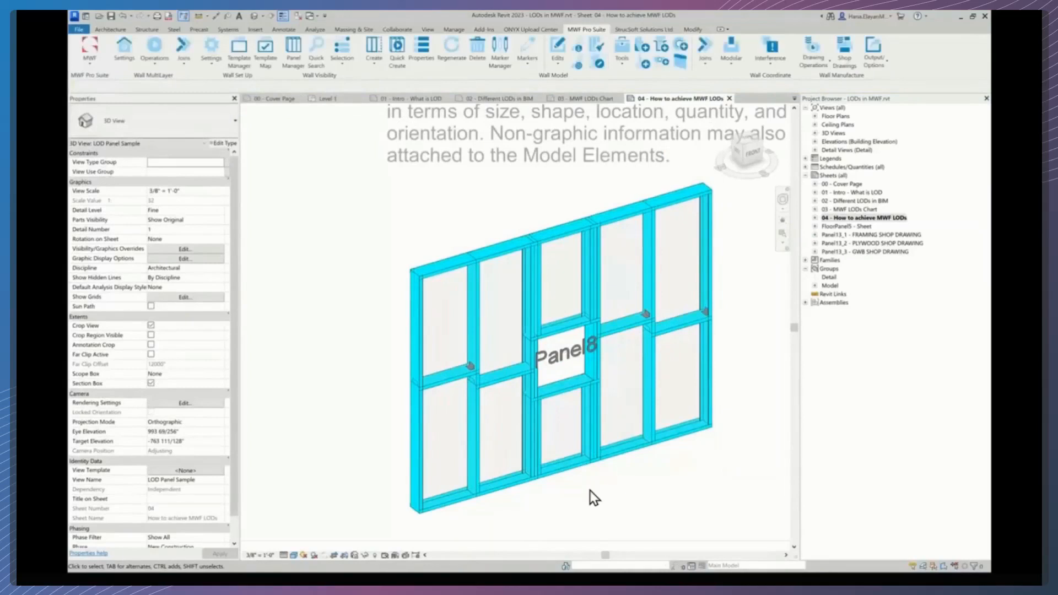
# - Zoom in on the panel to examine the blocking clips on the horizontals
pyautogui.scroll(2, 589, 491)
pyautogui.scroll(2, 590, 491)
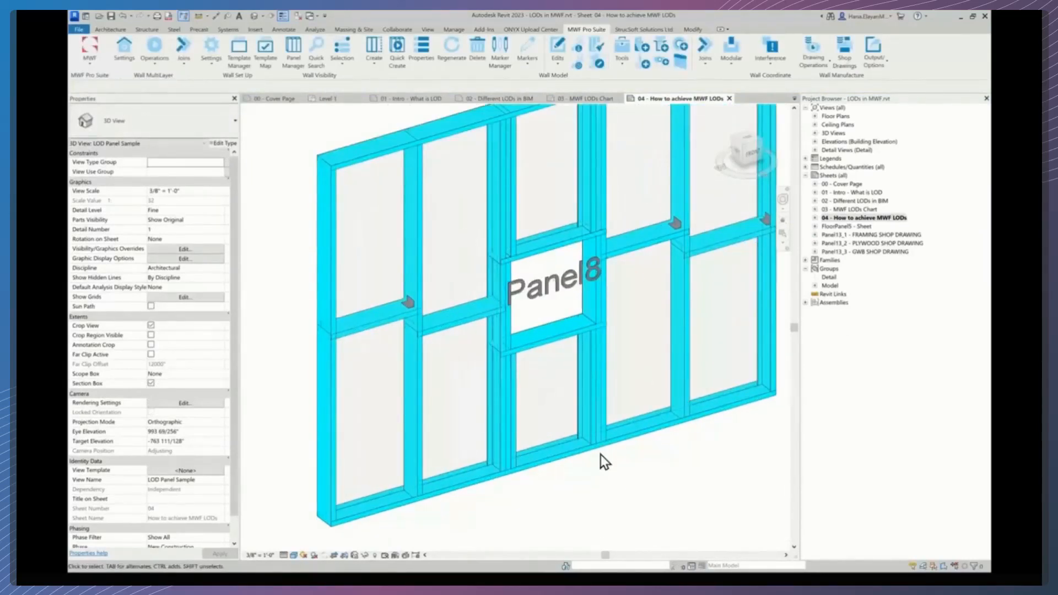
pyautogui.scroll(3, 399, 298)
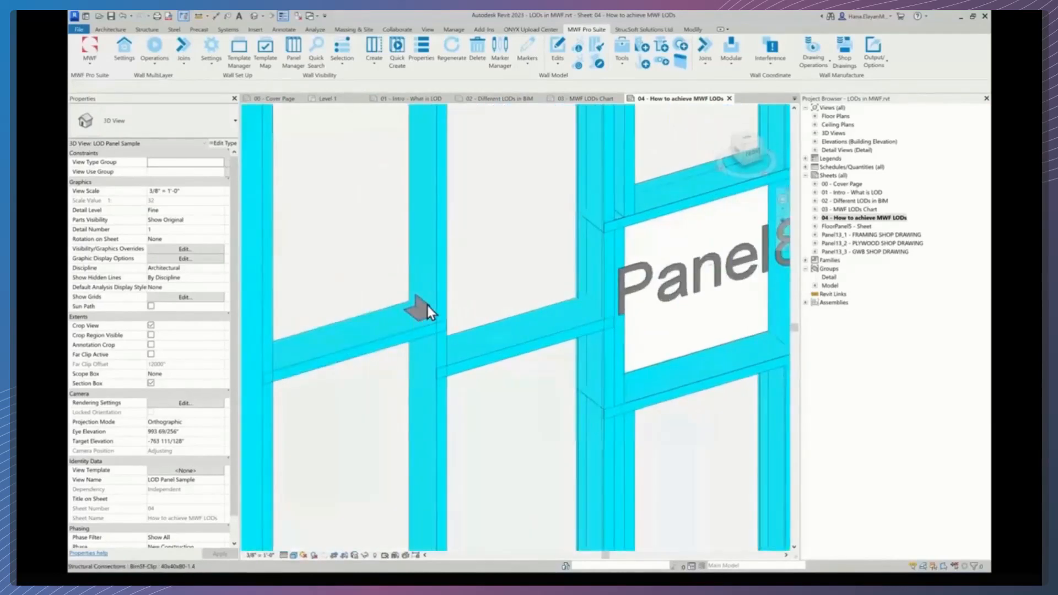
pyautogui.scroll(-3, 426, 322)
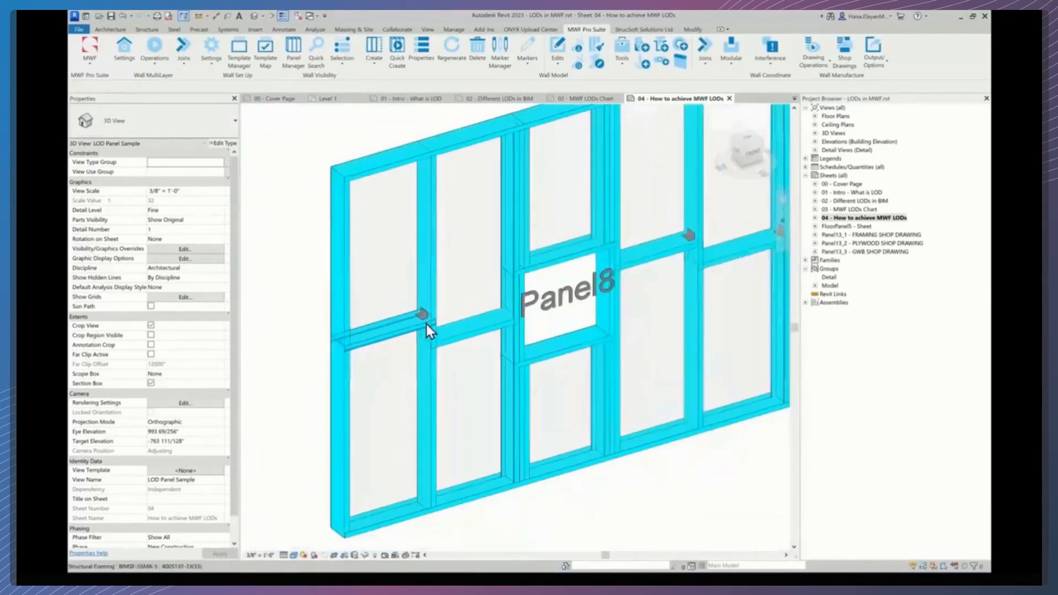
pyautogui.scroll(-2, 427, 324)
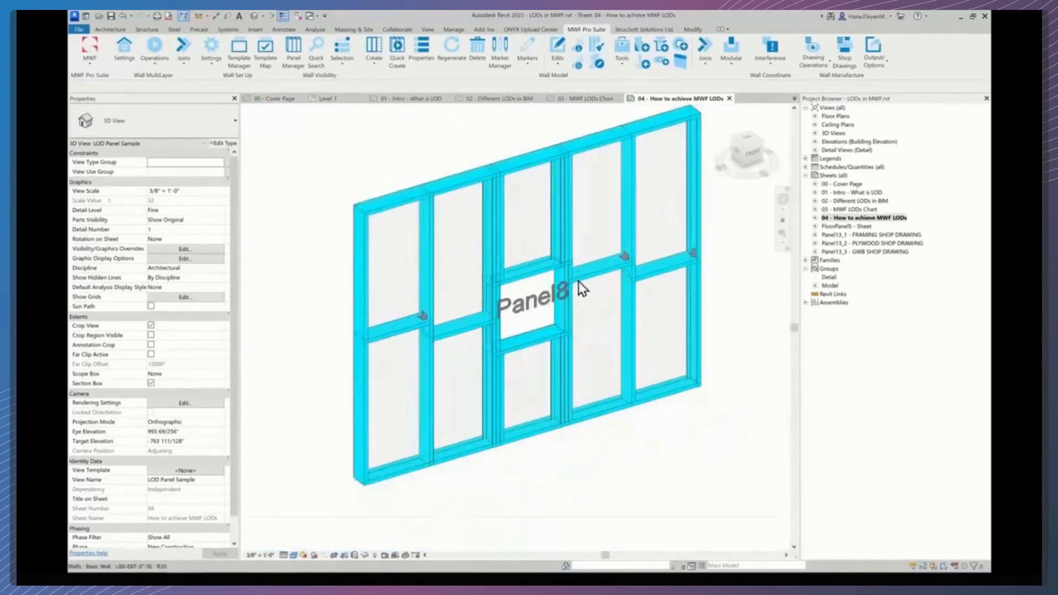
# - Select a stud of Panel8 and open its MWF panel settings on the Miscellaneous features list
pyautogui.click(632, 368)
pyautogui.moveTo(607, 326); pyautogui.dragTo(610, 355, button='middle')
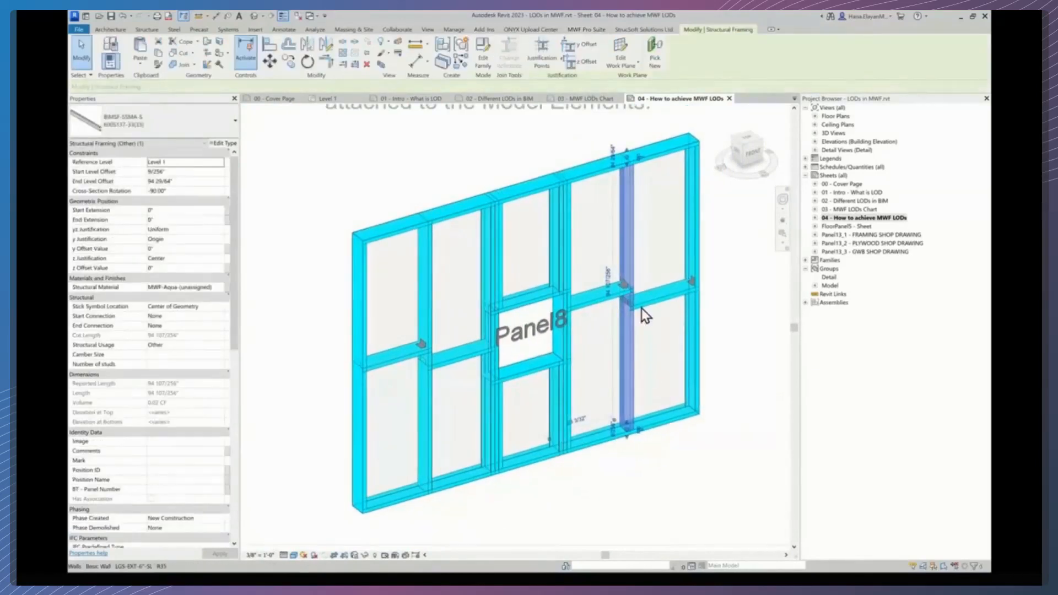
pyautogui.click(585, 29)
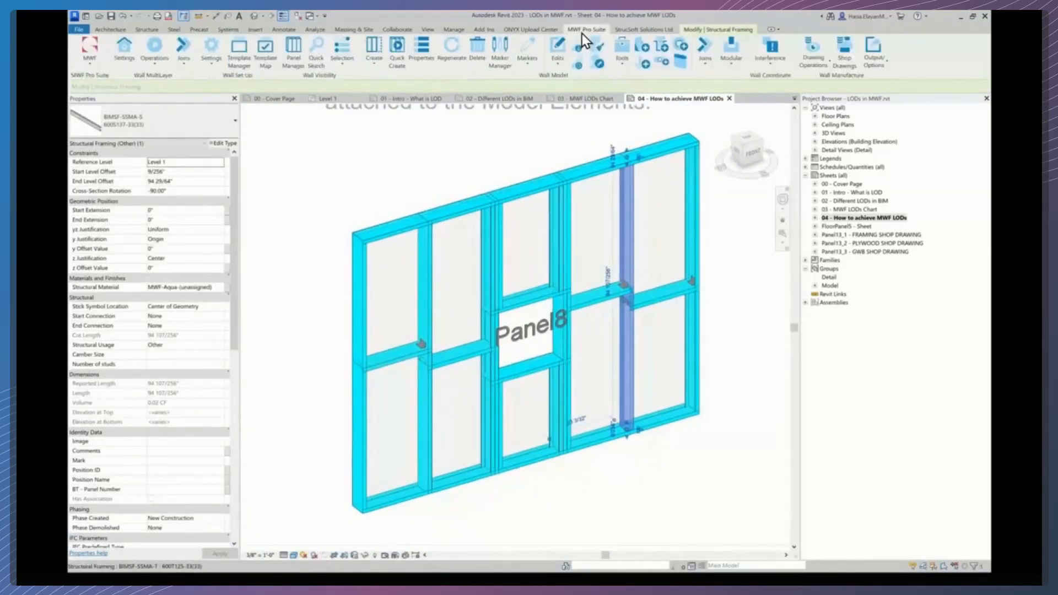
pyautogui.click(422, 46)
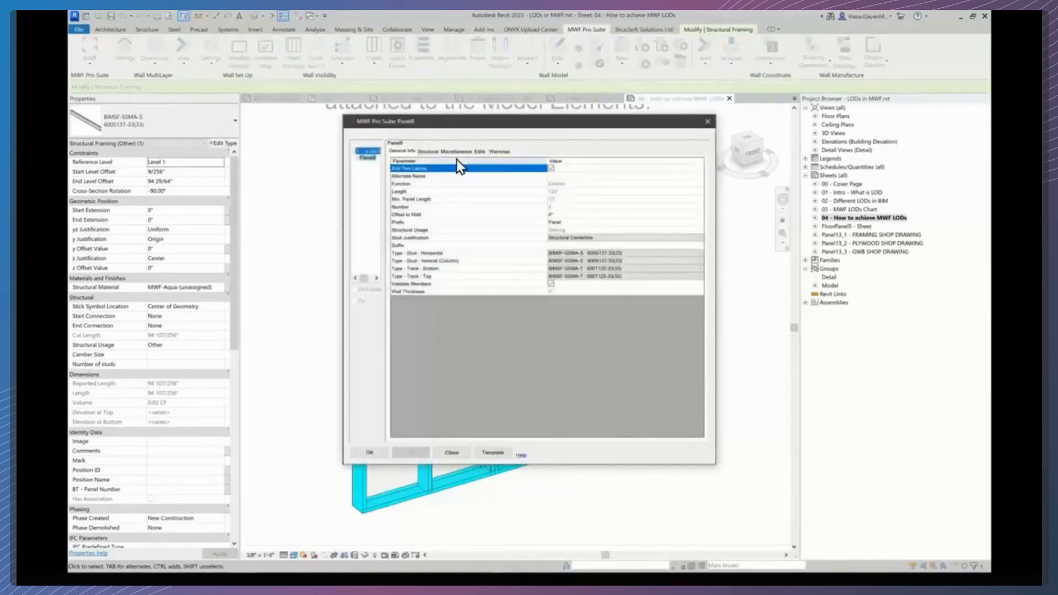
pyautogui.click(456, 151)
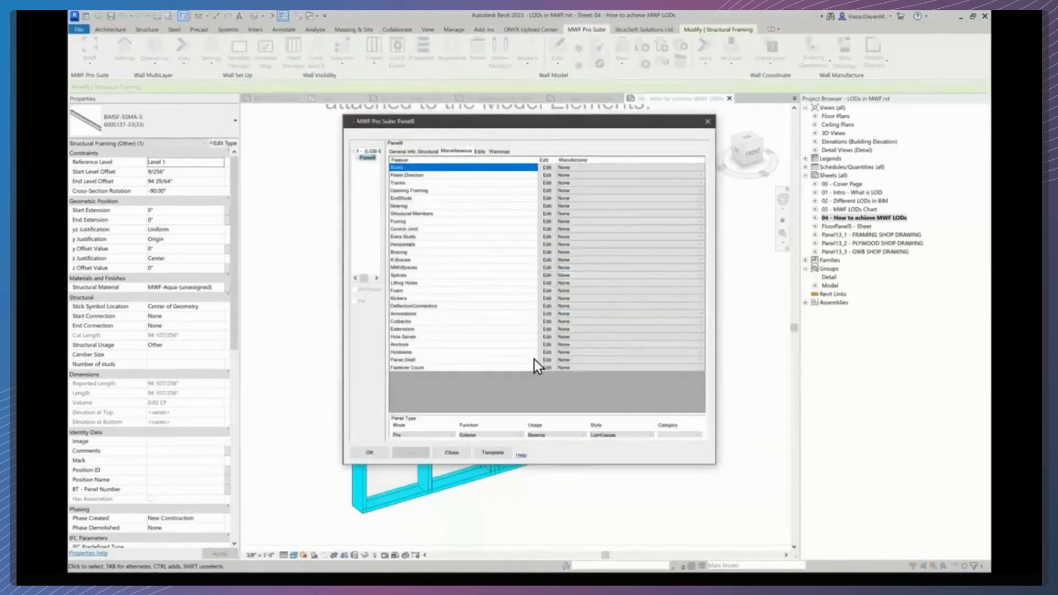
# - Save the panel's current settings as a new template named Webinar in the Default template folder
pyautogui.click(493, 452)
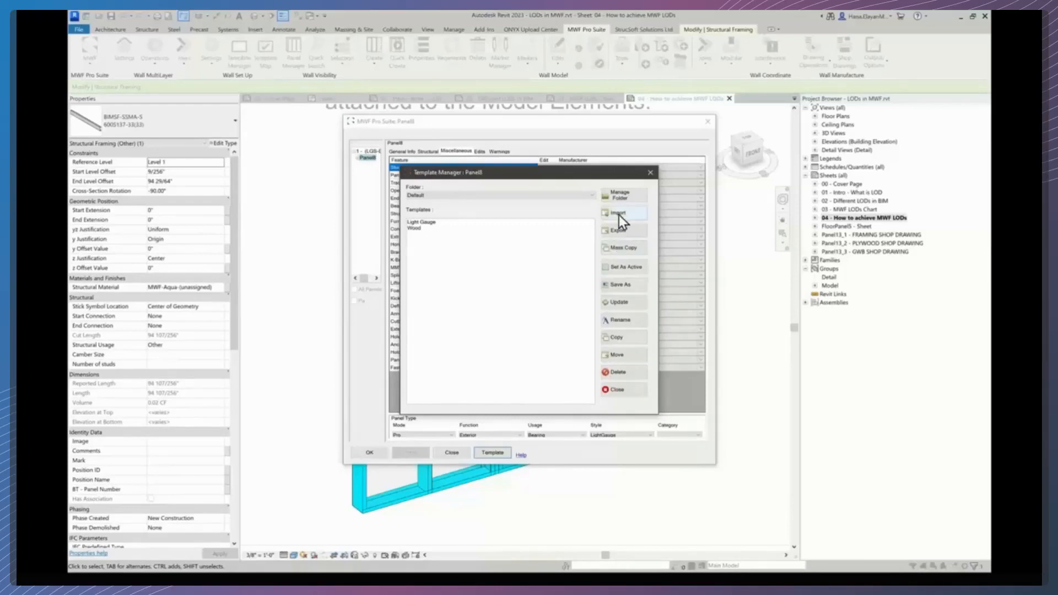
pyautogui.click(622, 196)
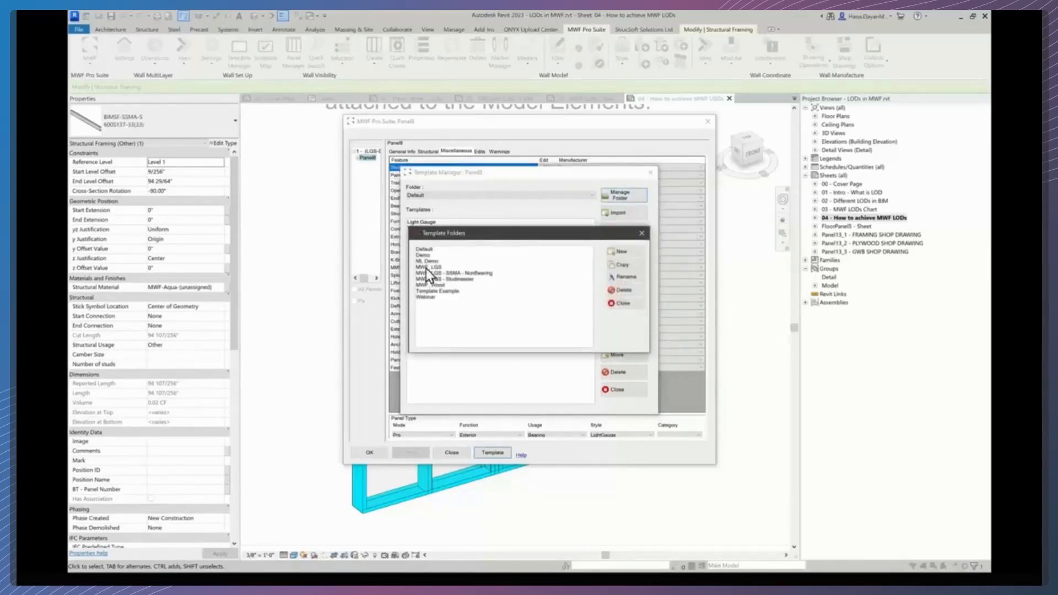
pyautogui.click(642, 233)
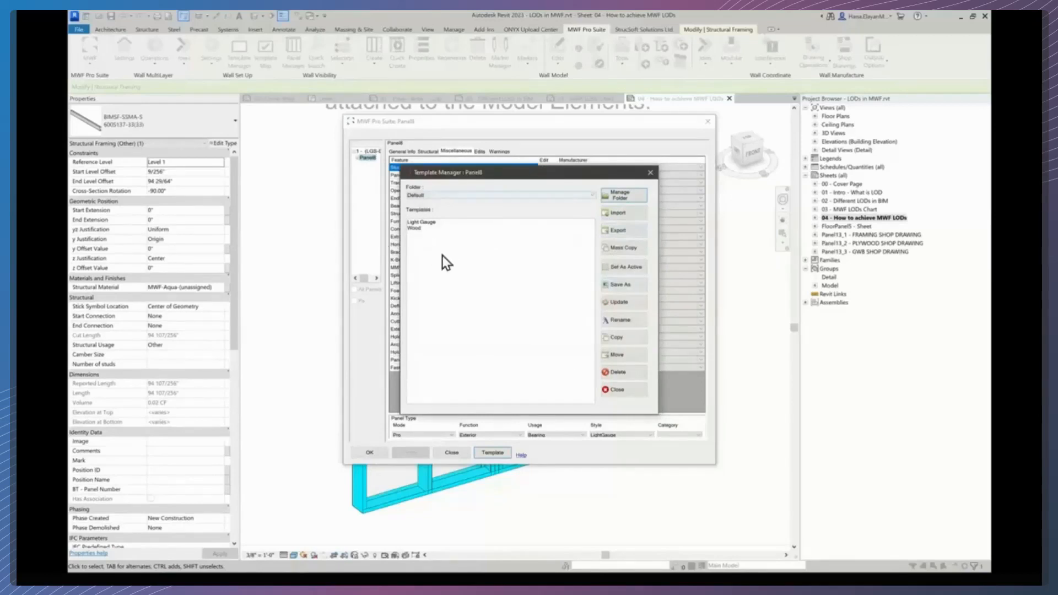
pyautogui.click(616, 286)
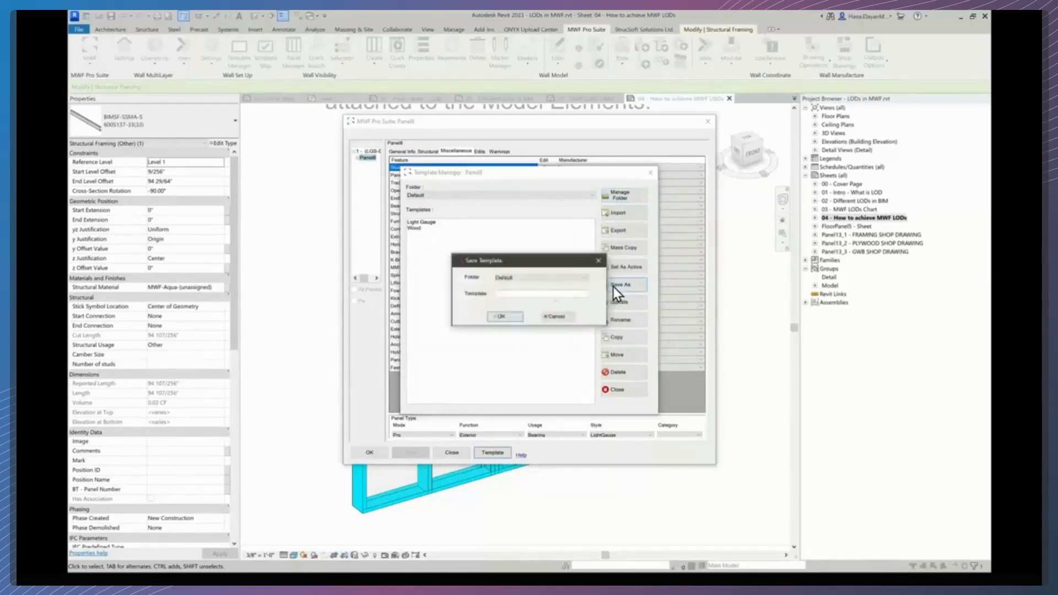
pyautogui.click(508, 293)
pyautogui.write('Webinar')
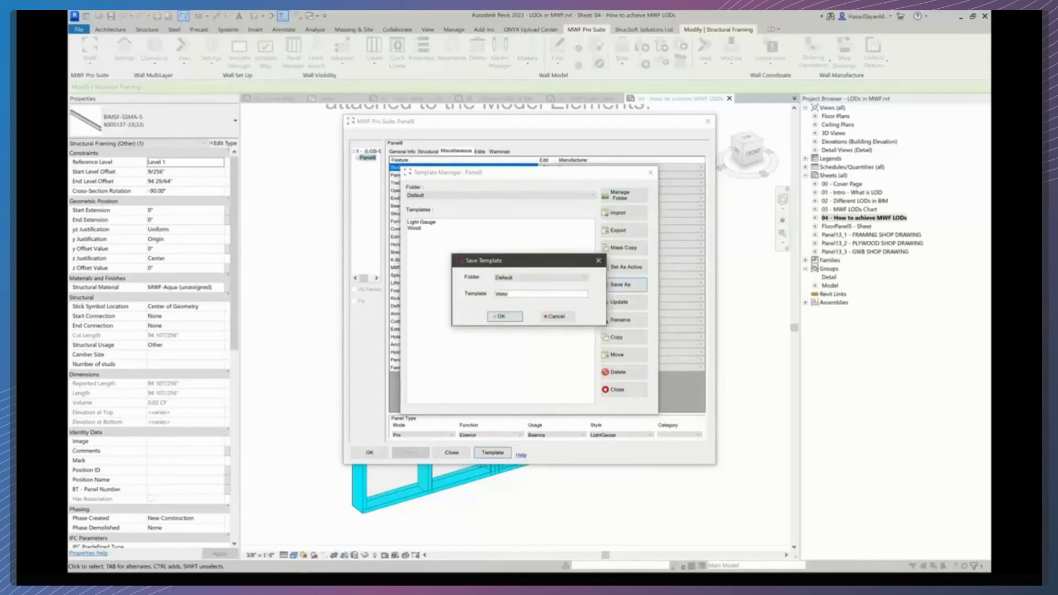
pyautogui.doubleClick(499, 294)
pyautogui.click(502, 318)
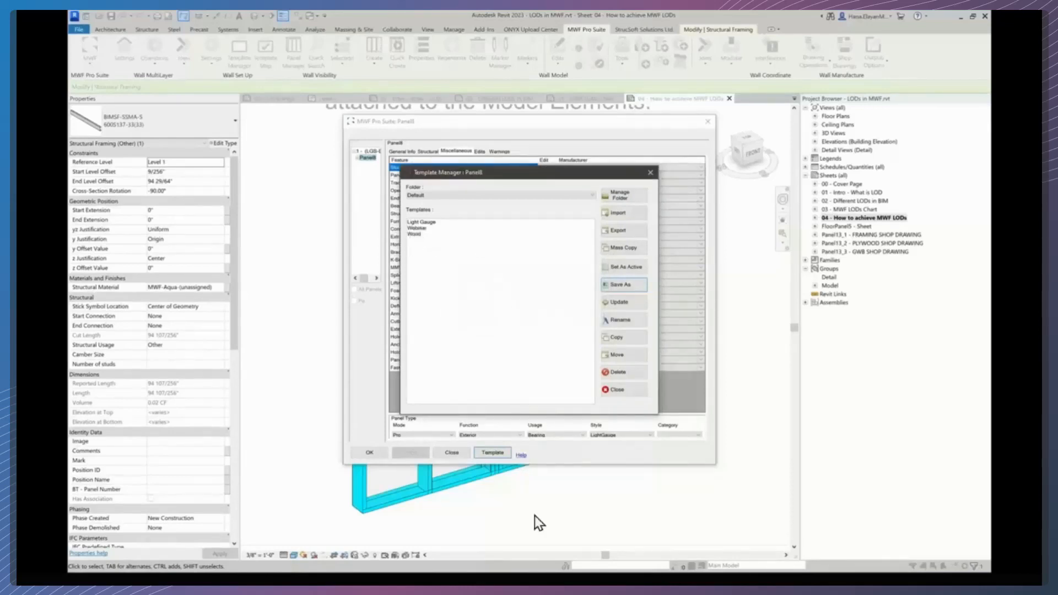
pyautogui.click(623, 391)
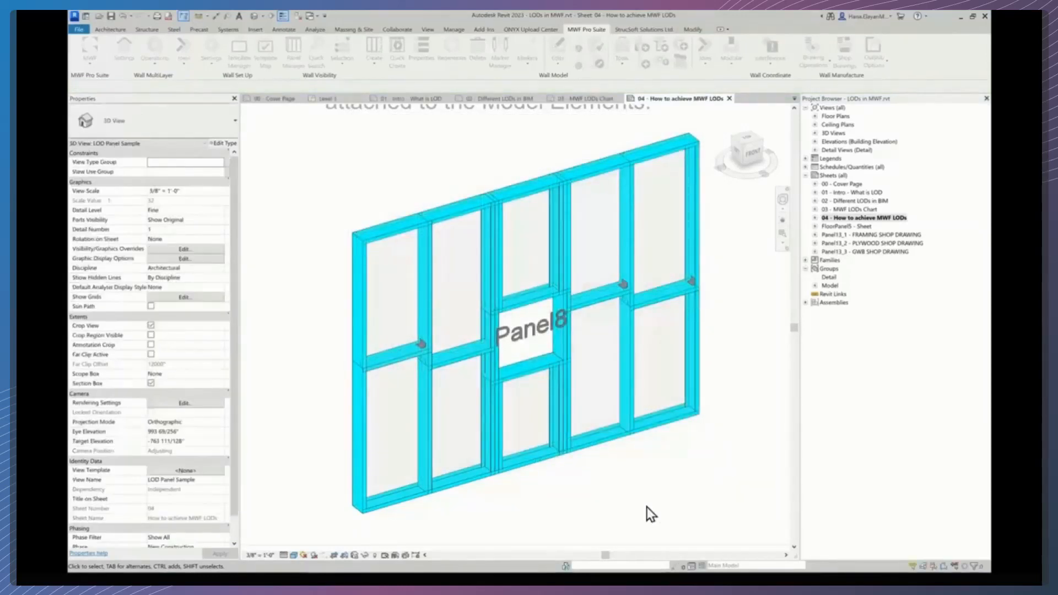
# - Return to the sheet and review the LOD 300 to LOD 500 descriptions
pyautogui.scroll(-1, 645, 496)
pyautogui.scroll(-4, 646, 496)
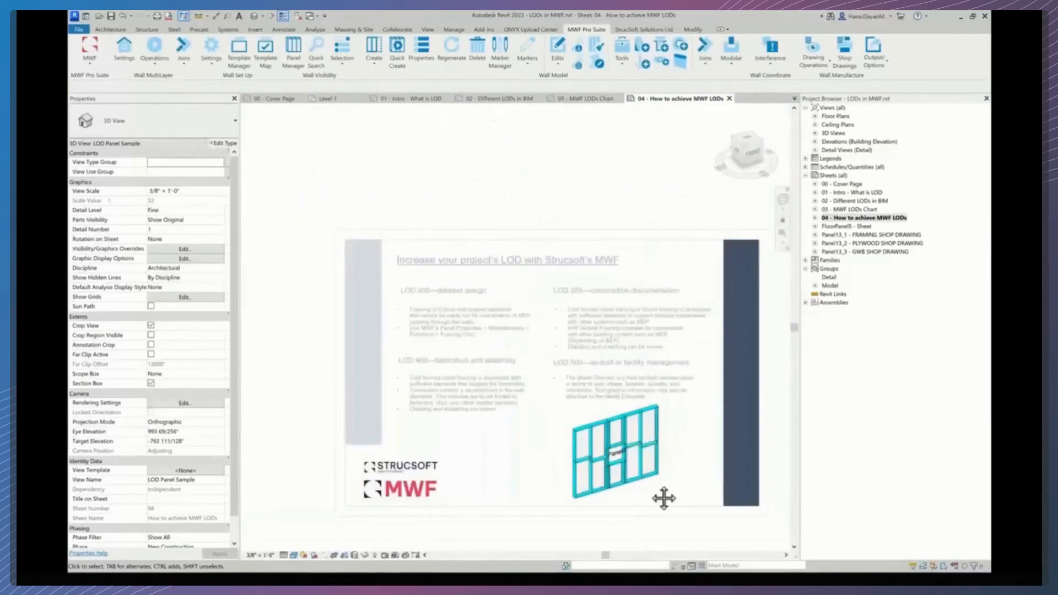
pyautogui.doubleClick(623, 499)
pyautogui.scroll(2, 623, 496)
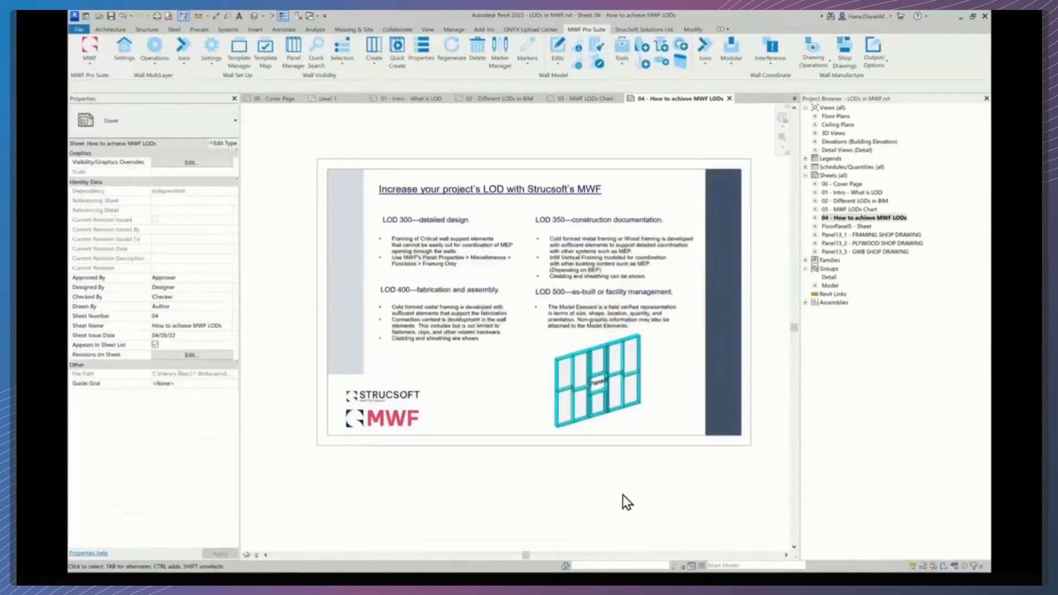
pyautogui.scroll(-1, 621, 482)
pyautogui.moveTo(633, 493); pyautogui.dragTo(635, 507, button='middle')
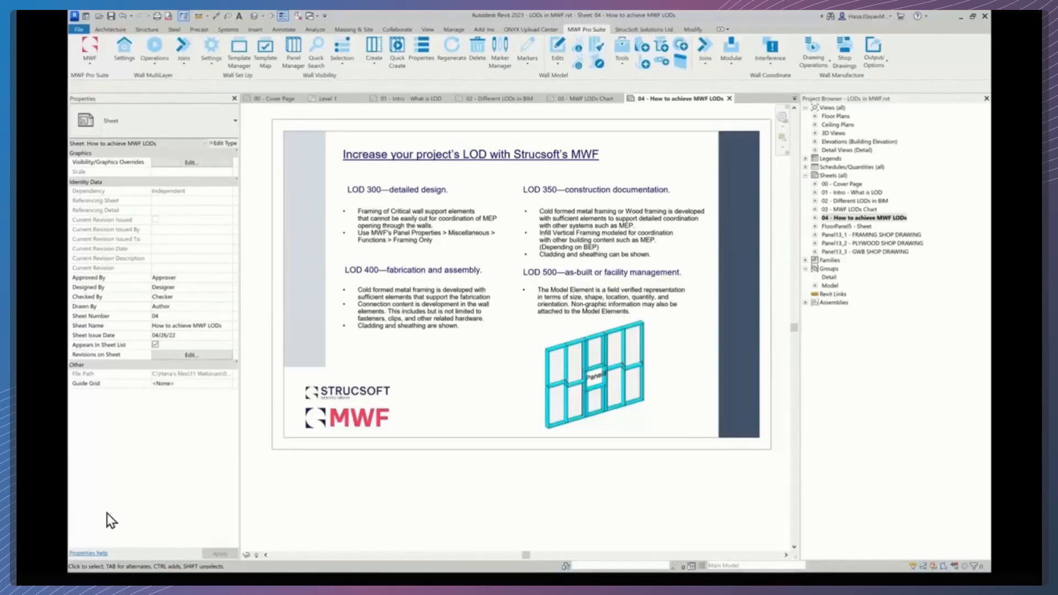
pyautogui.moveTo(421, 402); pyautogui.dragTo(425, 420, button='middle')
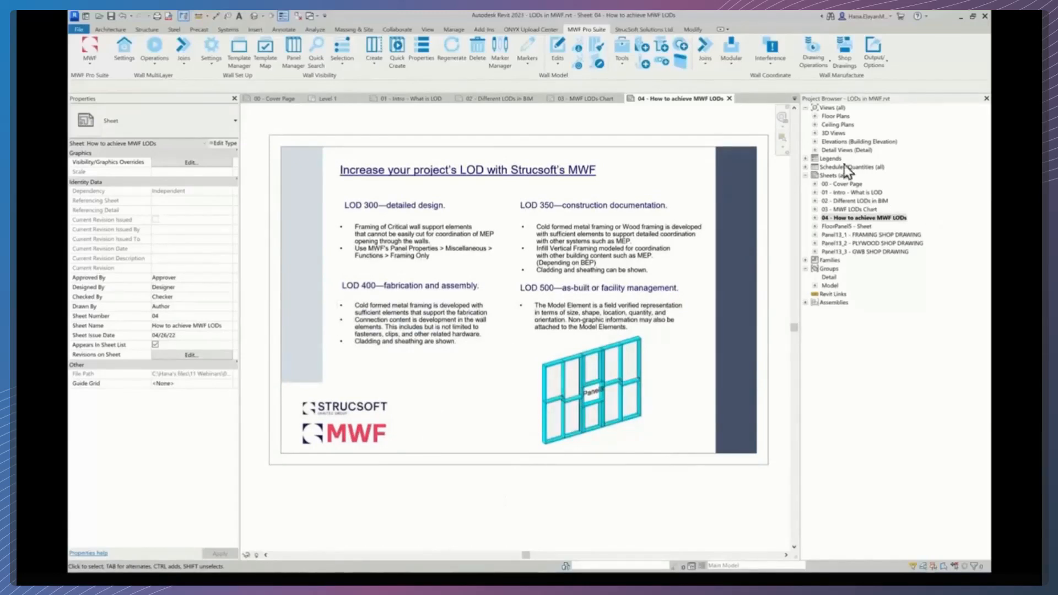
# - Open the 3D view 00 - A - Demo Building and examine its framed wall panels up close
pyautogui.click(817, 135)
pyautogui.click(874, 143)
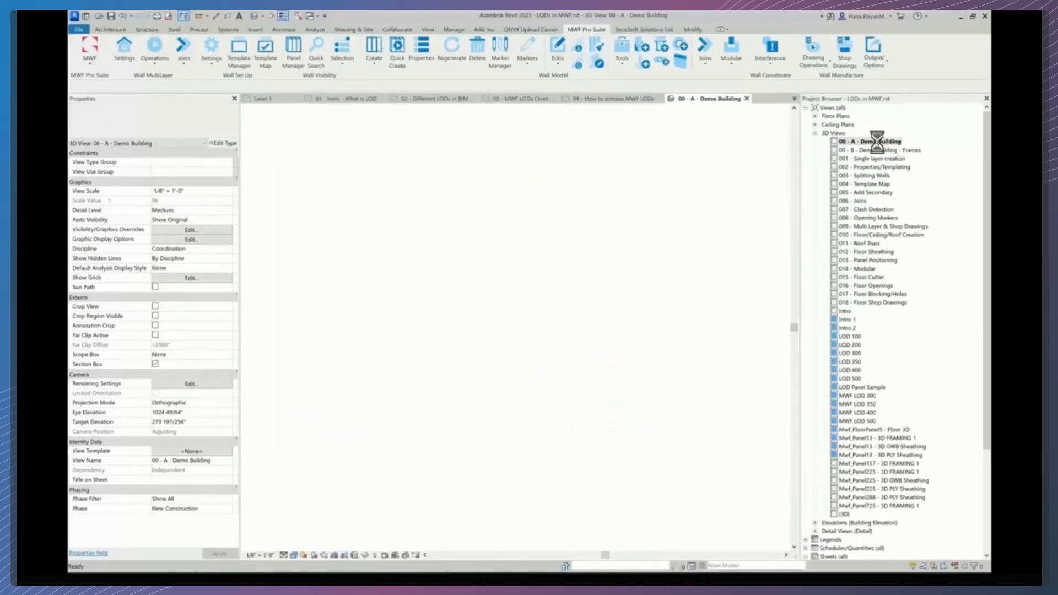
pyautogui.scroll(2, 463, 373)
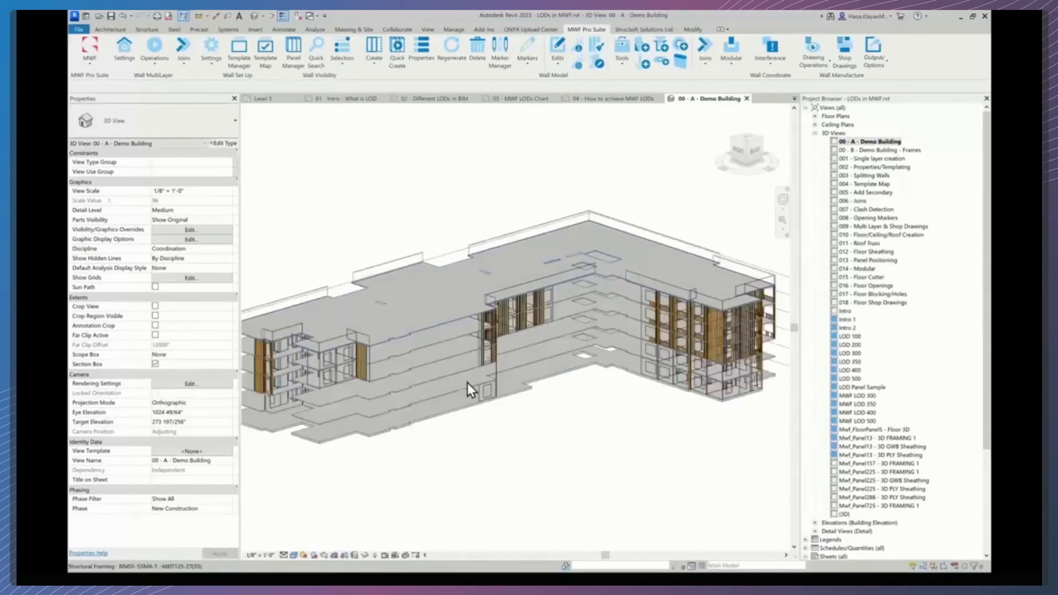
pyautogui.moveTo(428, 460); pyautogui.dragTo(508, 464, button='middle')
pyautogui.scroll(3, 439, 445)
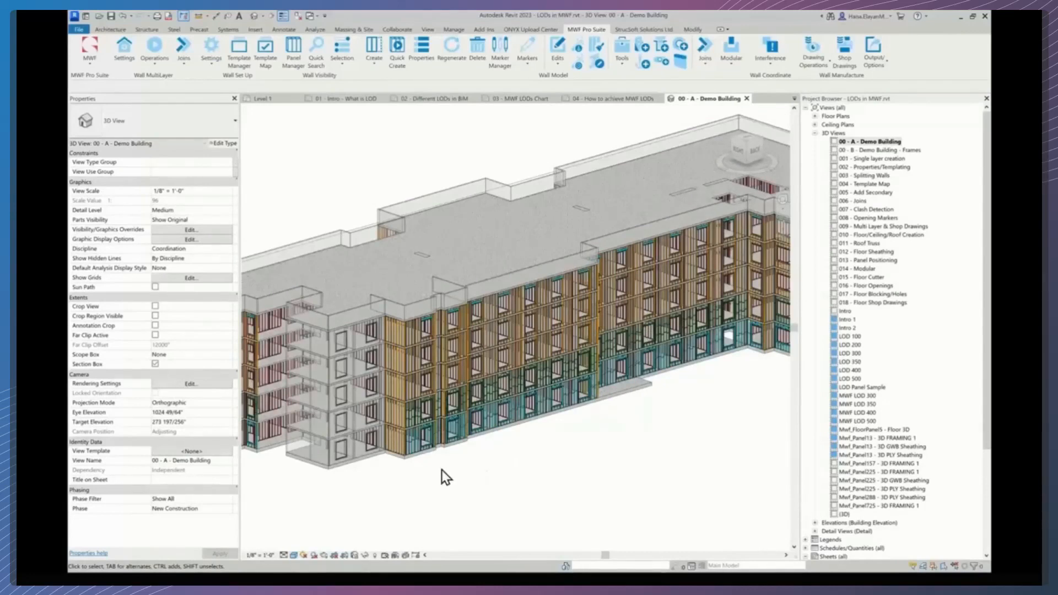
pyautogui.scroll(5, 442, 470)
pyautogui.moveTo(458, 437); pyautogui.dragTo(530, 489, button='middle')
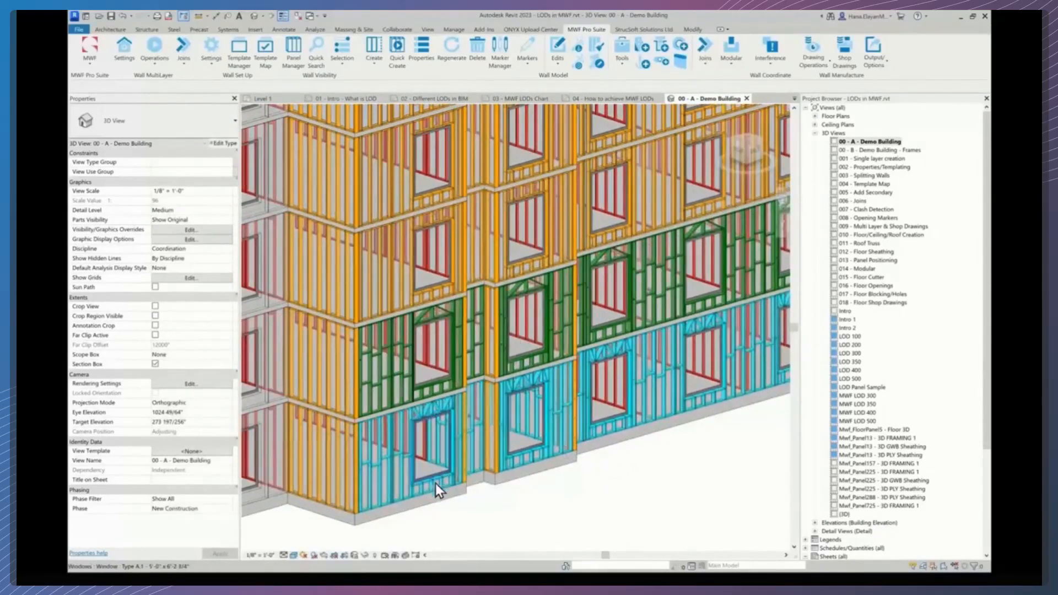
pyautogui.scroll(2, 463, 493)
pyautogui.moveTo(475, 496); pyautogui.dragTo(496, 480, button='middle')
pyautogui.scroll(3, 449, 477)
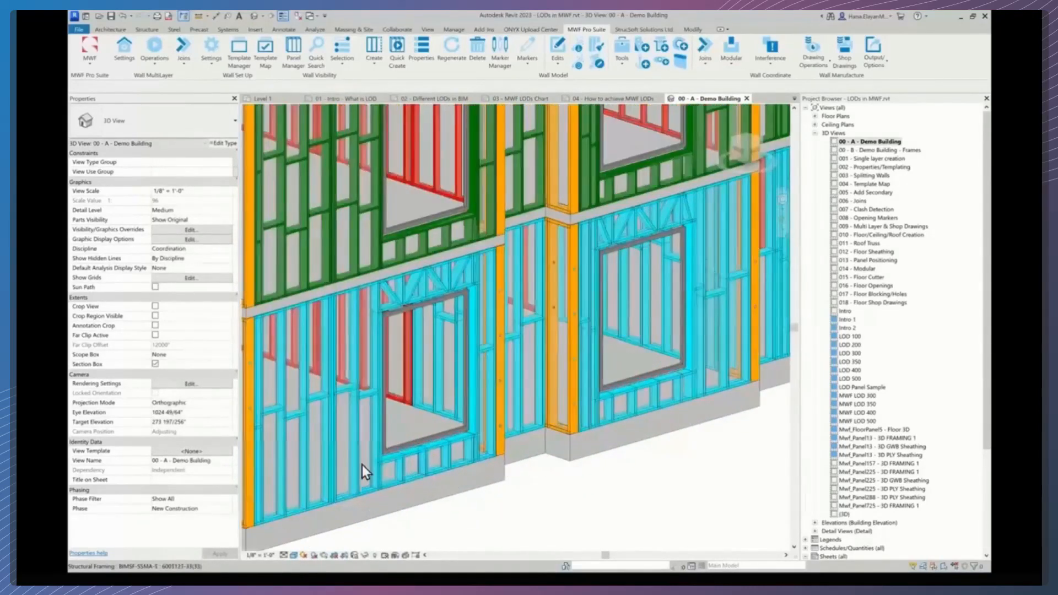
# - Inspect individual framing members and the window header trusses of the lower-floor panels
pyautogui.click(357, 465)
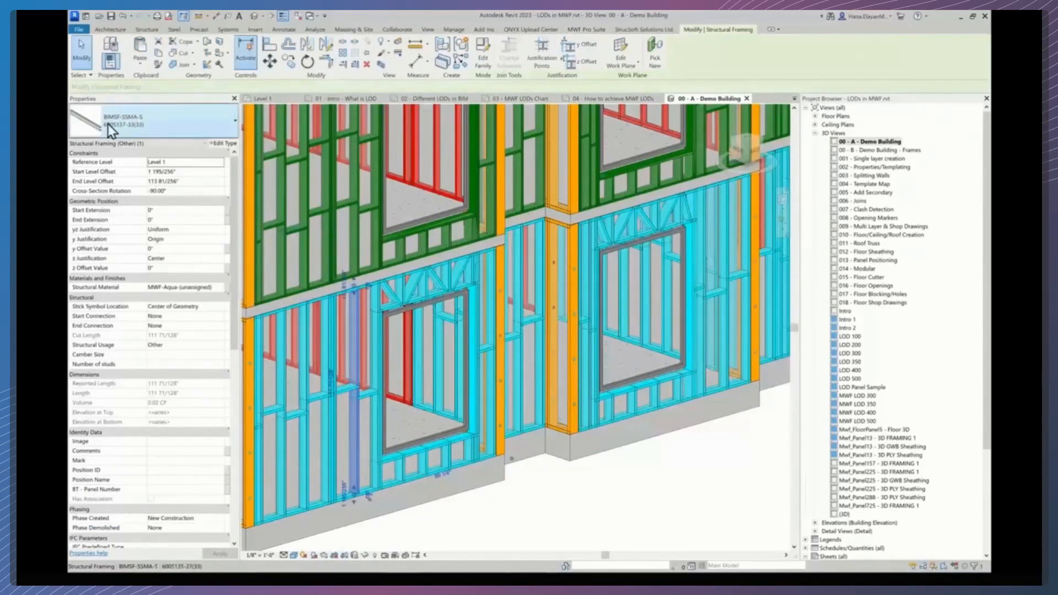
pyautogui.click(327, 173)
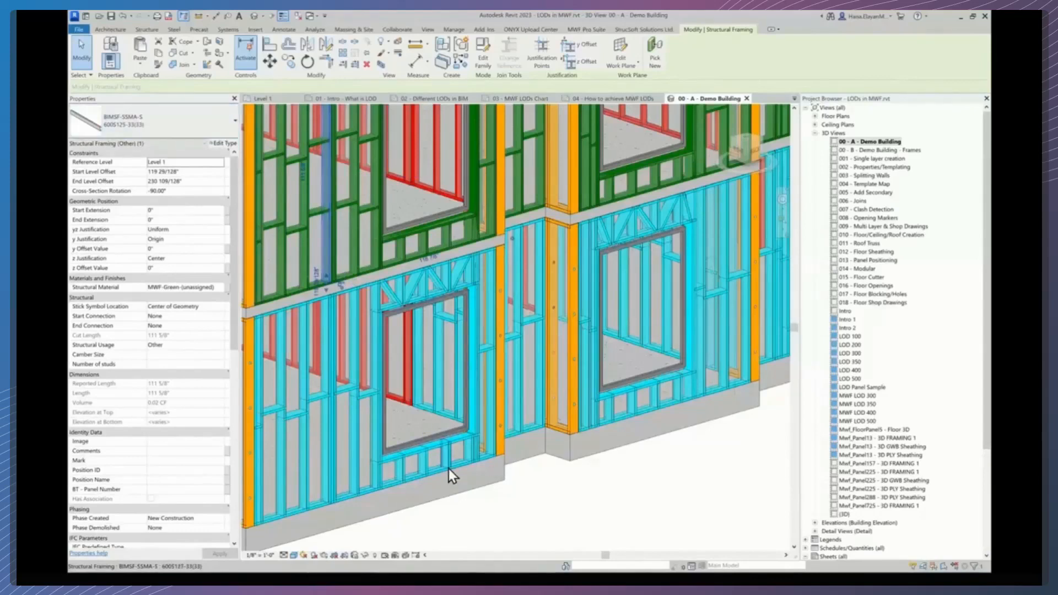
pyautogui.moveTo(498, 458); pyautogui.dragTo(599, 453, button='middle')
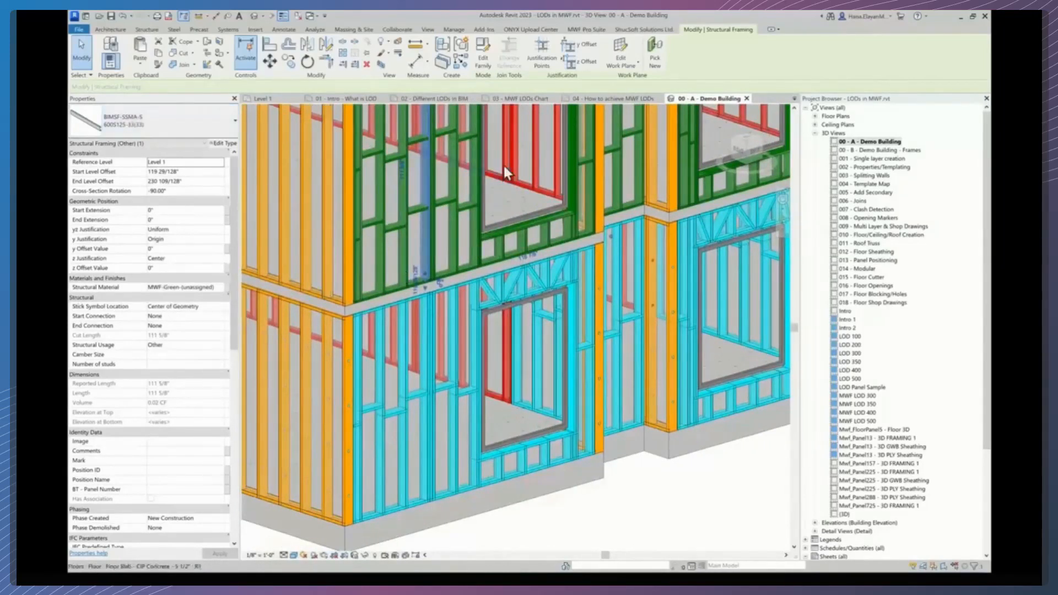
pyautogui.click(538, 169)
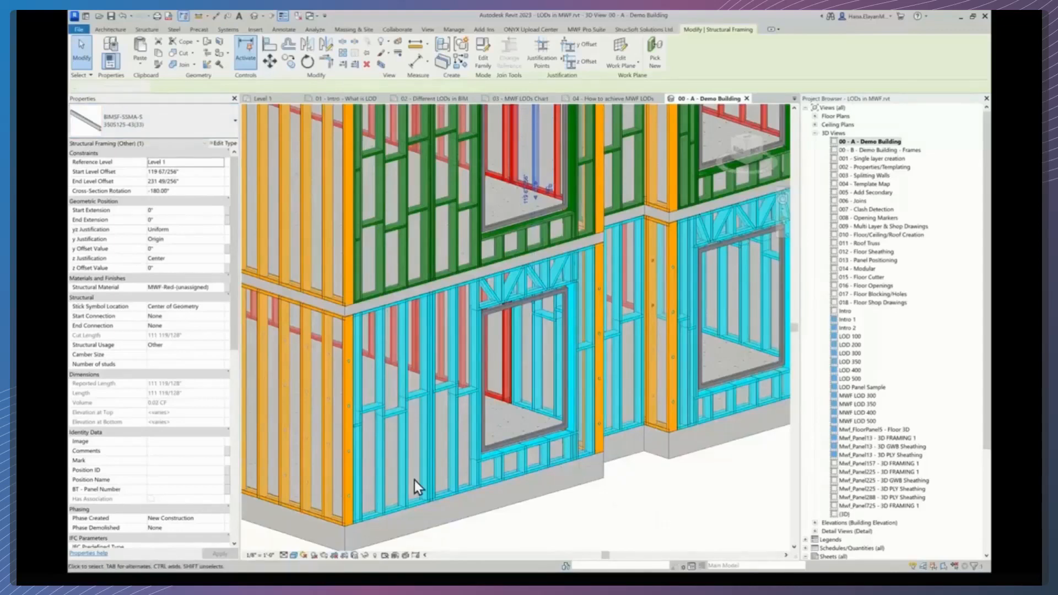
pyautogui.press('Escape')
pyautogui.scroll(2, 482, 394)
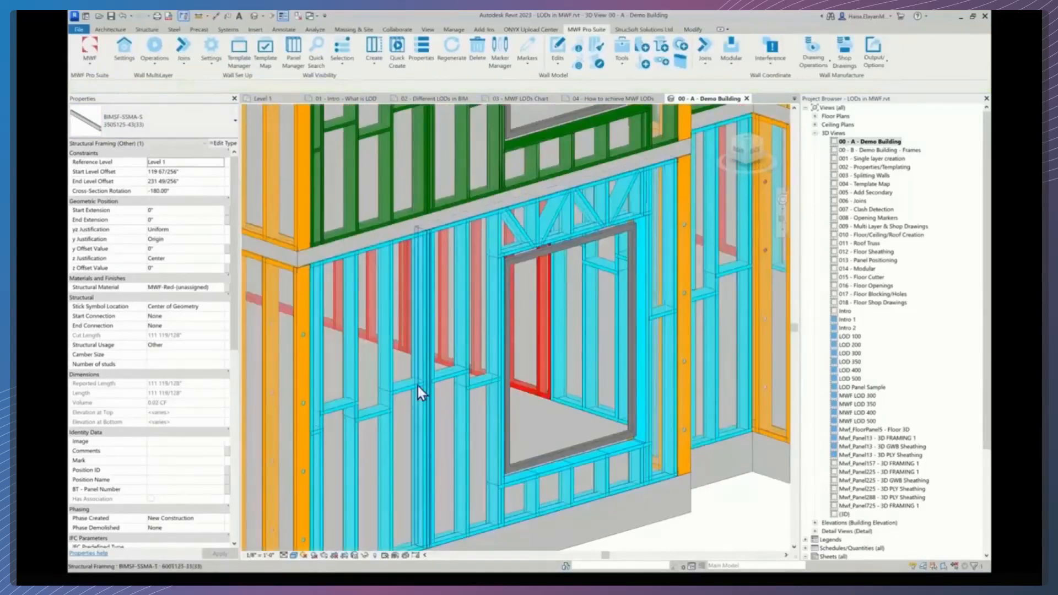
pyautogui.moveTo(598, 335); pyautogui.dragTo(560, 350, button='middle')
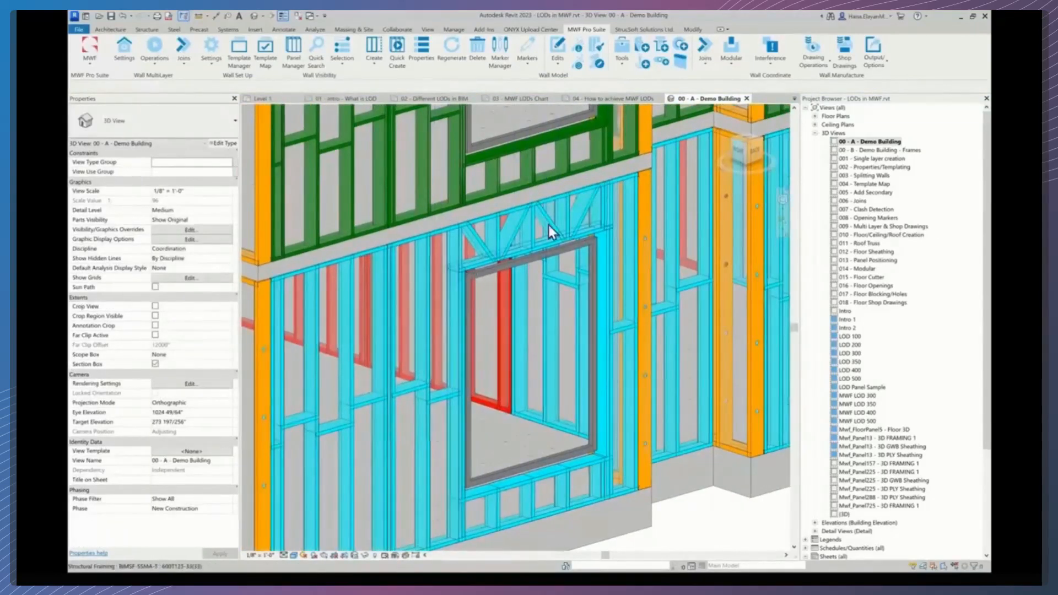
pyautogui.moveTo(572, 365); pyautogui.dragTo(539, 246, button='middle')
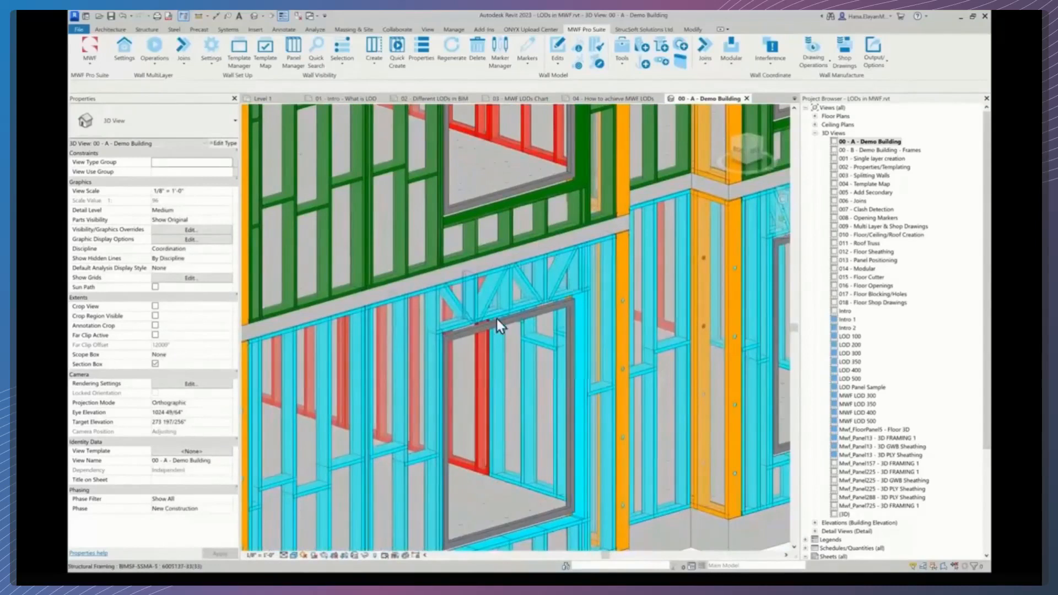
pyautogui.scroll(-2, 530, 264)
pyautogui.moveTo(529, 264); pyautogui.dragTo(448, 273, button='middle')
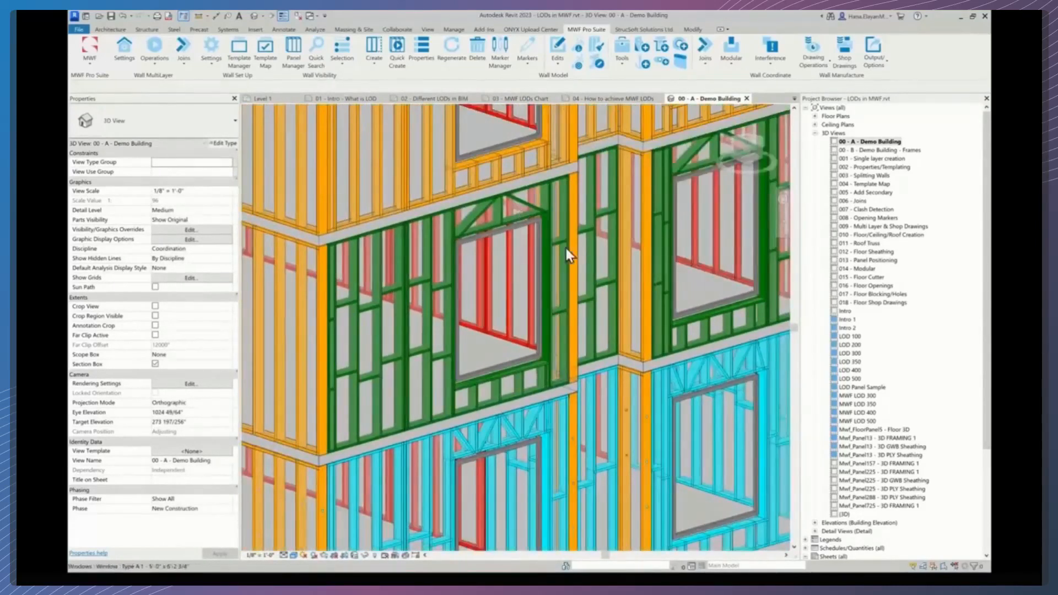
pyautogui.scroll(-2, 512, 248)
pyautogui.moveTo(512, 249); pyautogui.dragTo(499, 398, button='middle')
pyautogui.moveTo(500, 190); pyautogui.dragTo(496, 392, button='middle')
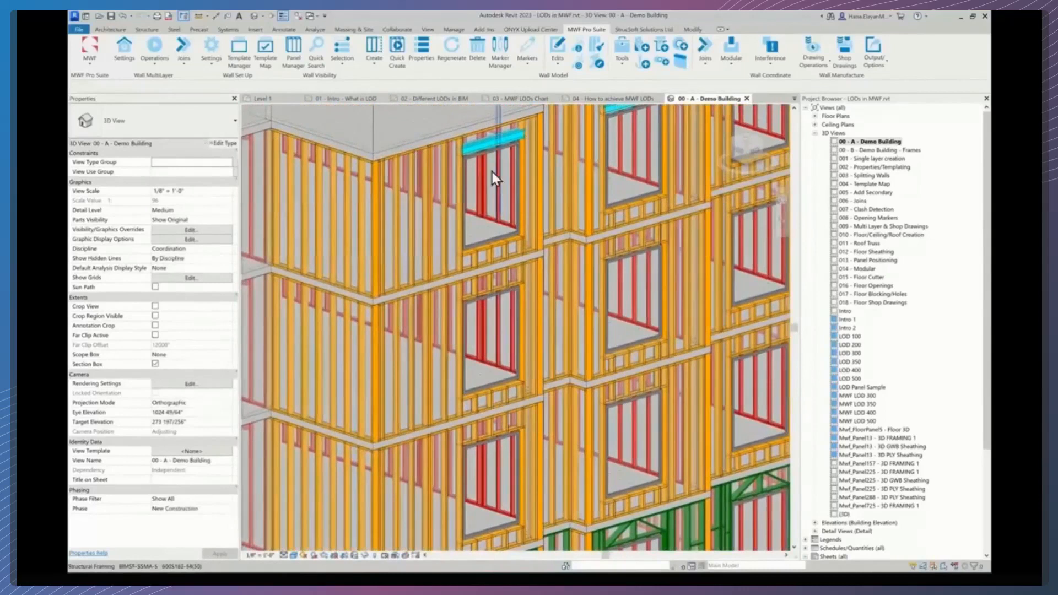
# - Inspect a window header on an upper floor and compare the upper and lower panel framing
pyautogui.scroll(2, 487, 148)
pyautogui.click(487, 140)
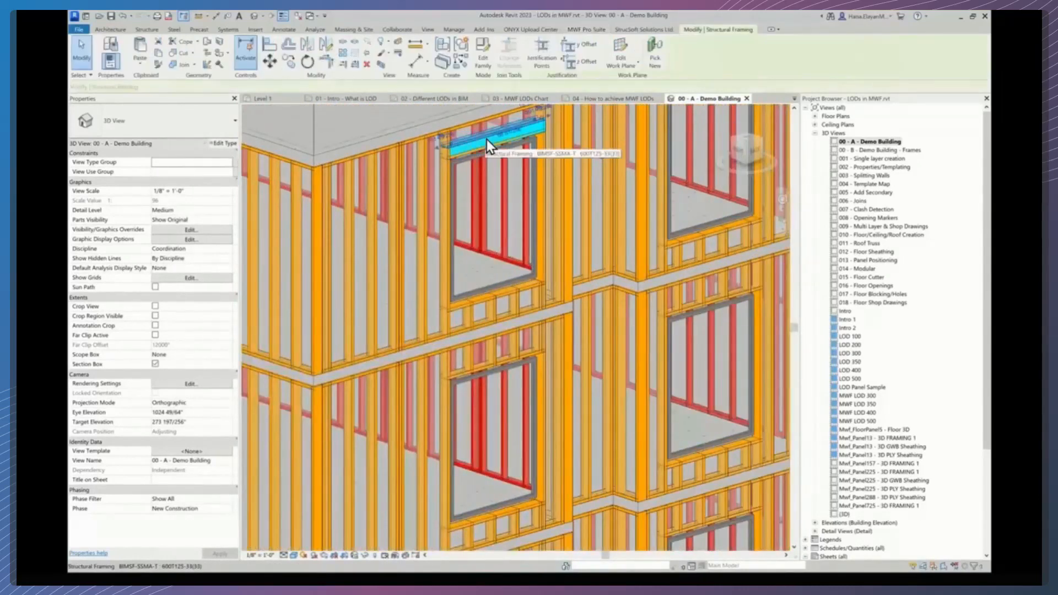
pyautogui.click(486, 145)
pyautogui.press('Escape')
pyautogui.scroll(-3, 533, 312)
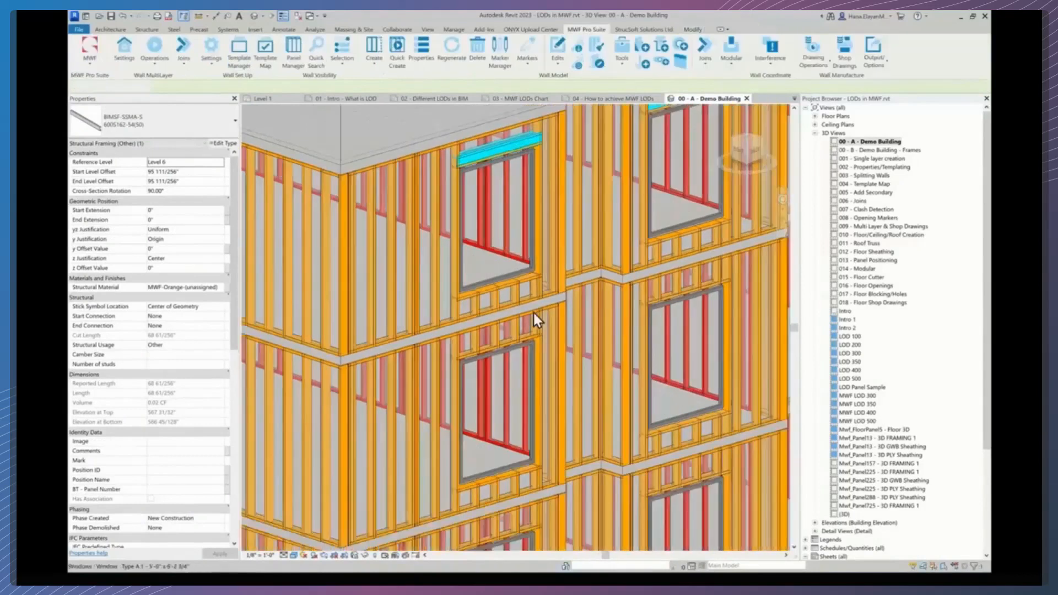
pyautogui.moveTo(538, 363); pyautogui.dragTo(533, 259, button='middle')
pyautogui.moveTo(501, 402); pyautogui.dragTo(519, 186, button='middle')
pyautogui.scroll(4, 488, 444)
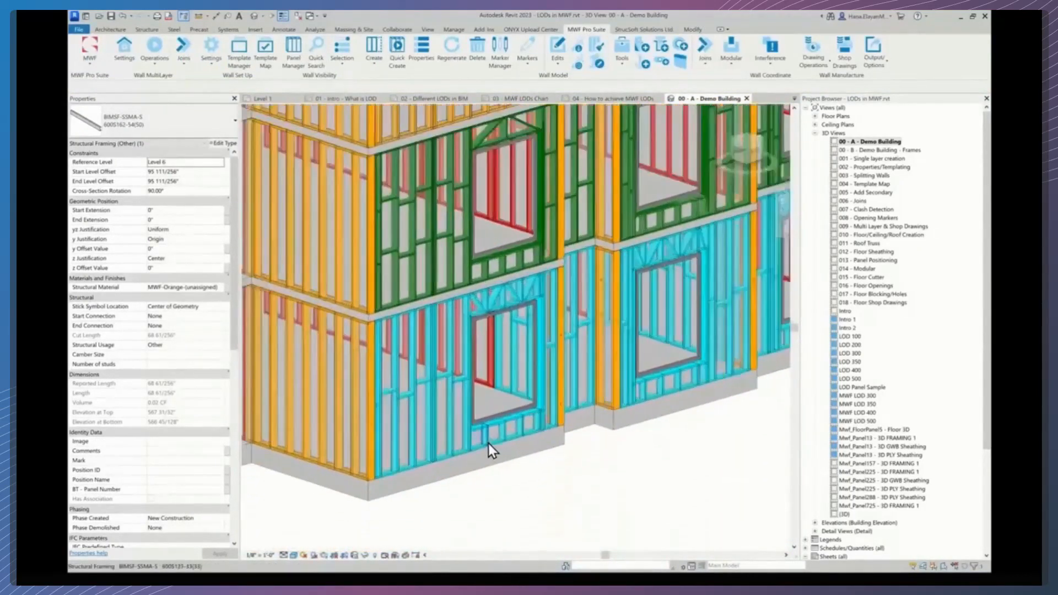
pyautogui.moveTo(515, 423); pyautogui.dragTo(515, 440, button='middle')
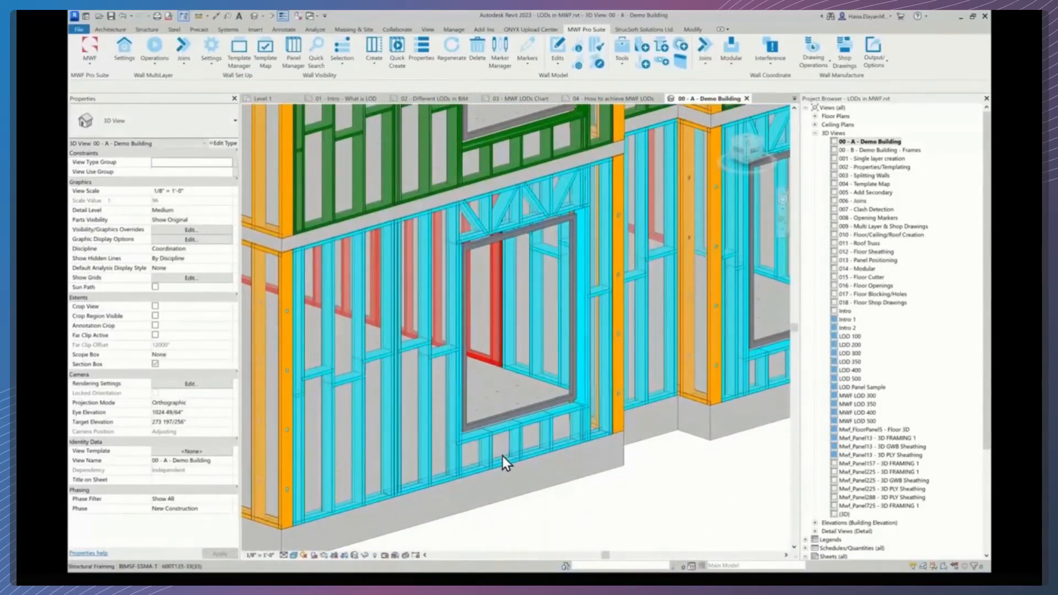
# - Select a stud of the lower panel and open its MWF panel settings on the Miscellaneous features list
pyautogui.click(428, 459)
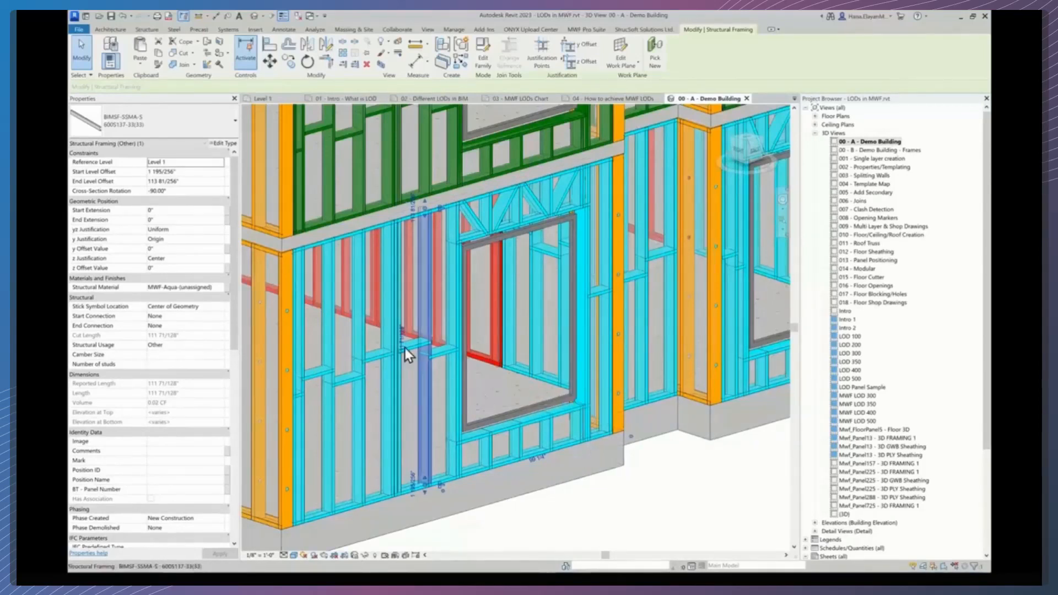
pyautogui.click(586, 31)
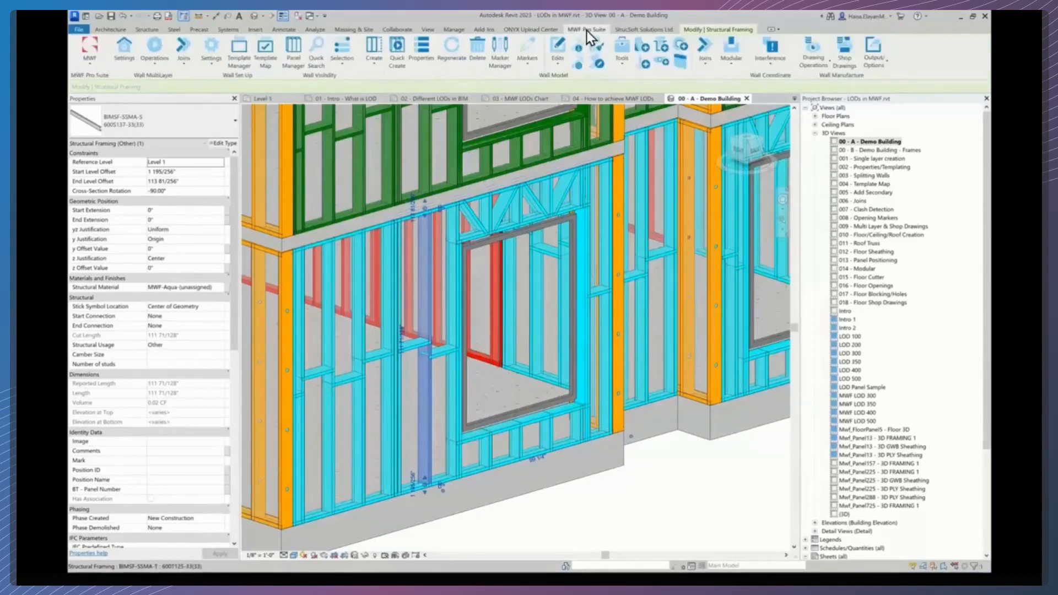
pyautogui.click(423, 52)
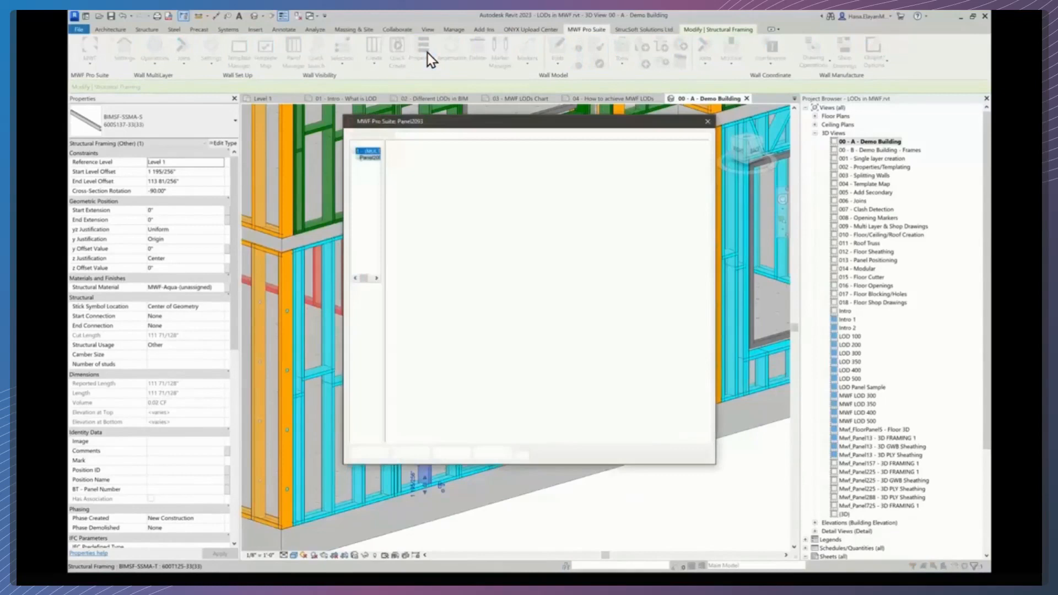
pyautogui.moveTo(343, 210); pyautogui.dragTo(377, 237)
pyautogui.click(440, 154)
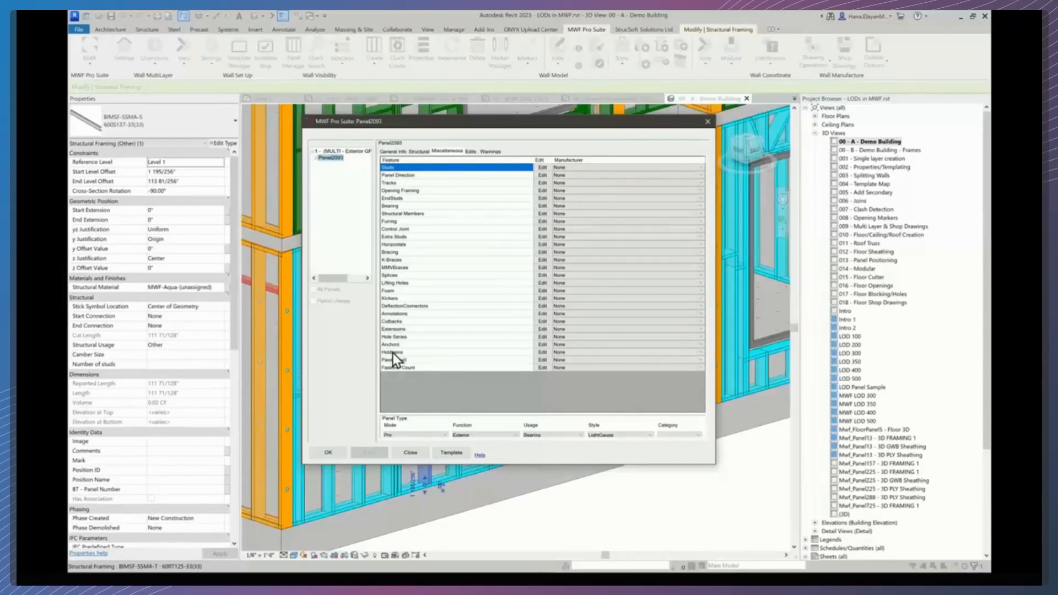
# - Open the panel's Holdowns settings, enable holdowns, and turn on top holdown insertion alongside bottom holdowns
pyautogui.click(544, 353)
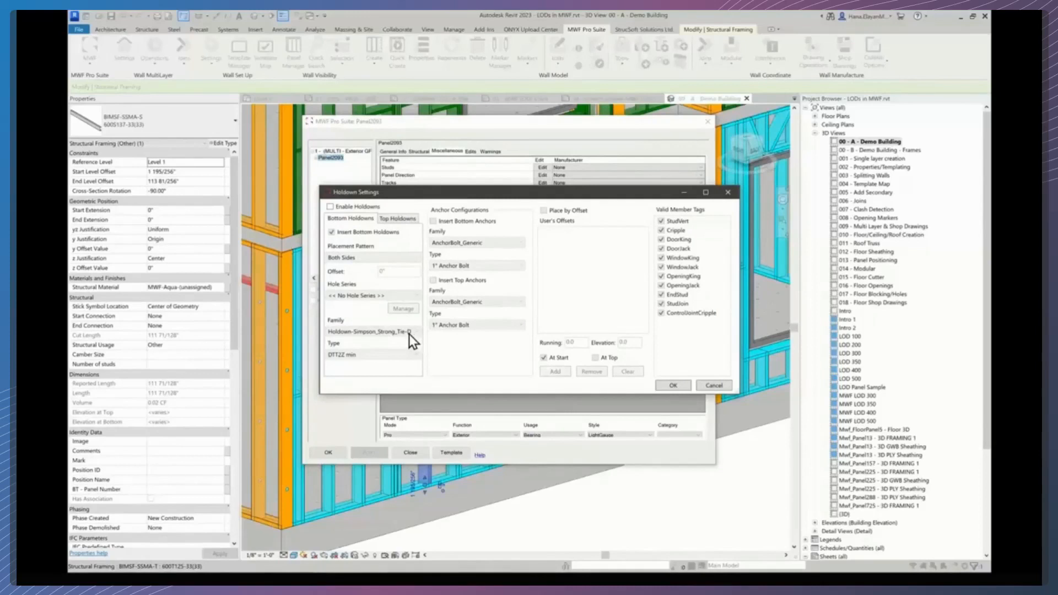
pyautogui.click(331, 207)
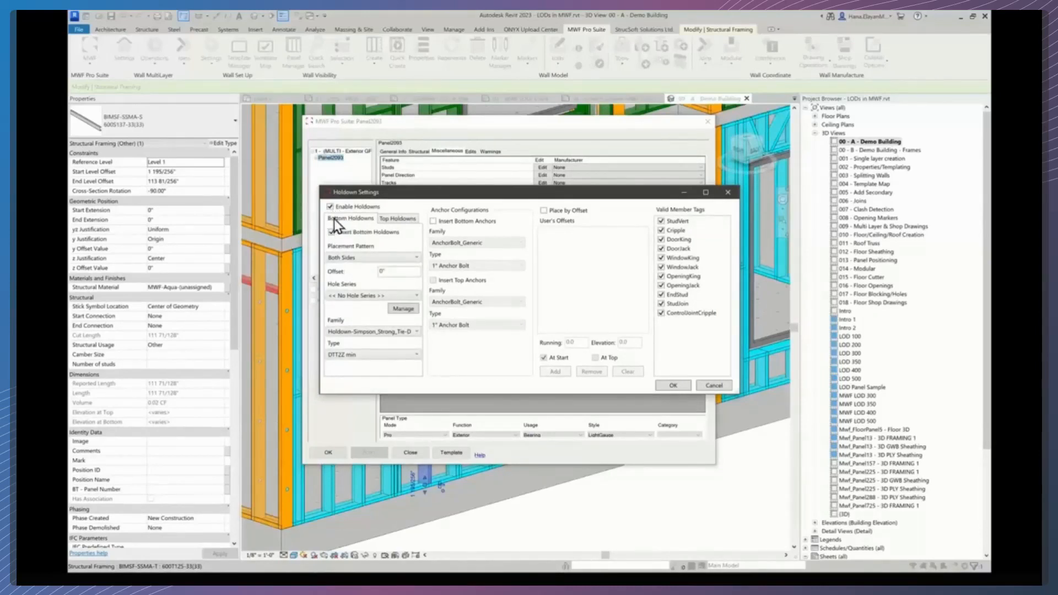
pyautogui.click(399, 219)
pyautogui.click(331, 232)
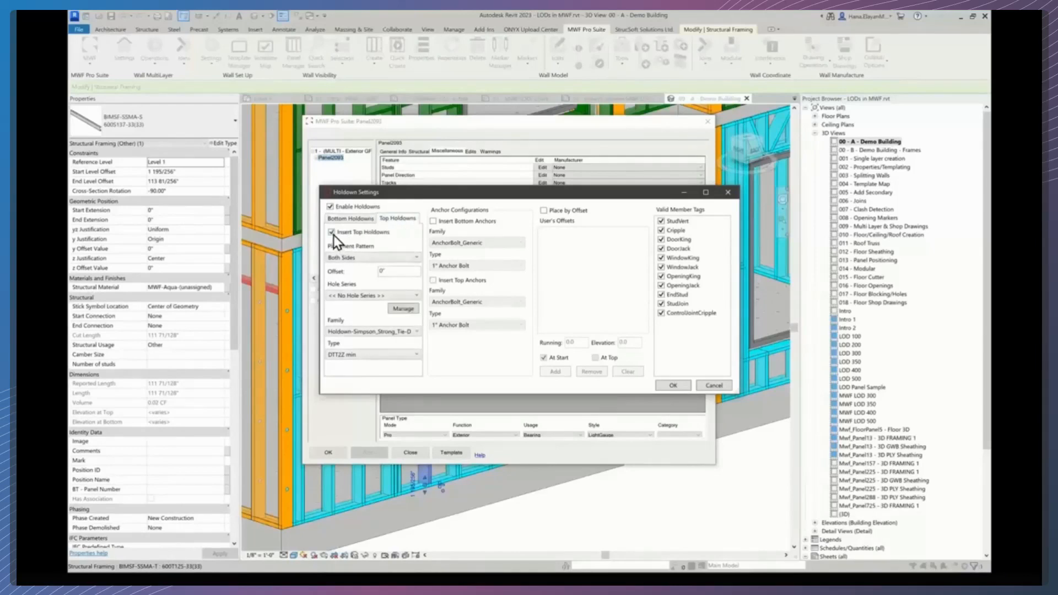
pyautogui.click(339, 220)
# - Keep the bottom holdown placement pattern at Both Sides and set the hole series to RoundVoidHole - VH 1"
pyautogui.click(342, 257)
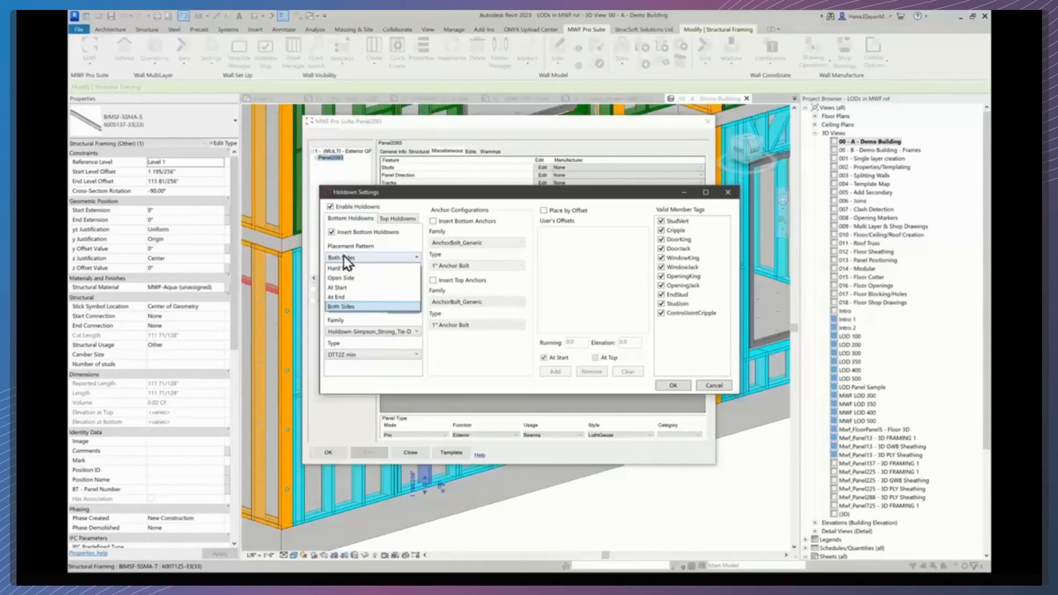
pyautogui.click(344, 255)
pyautogui.click(346, 299)
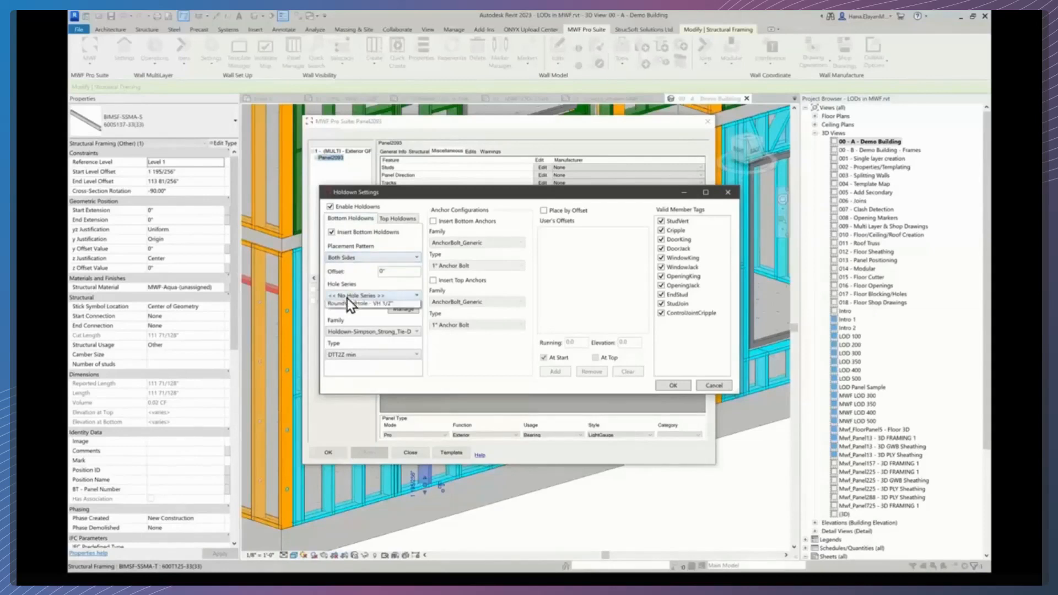
pyautogui.click(347, 317)
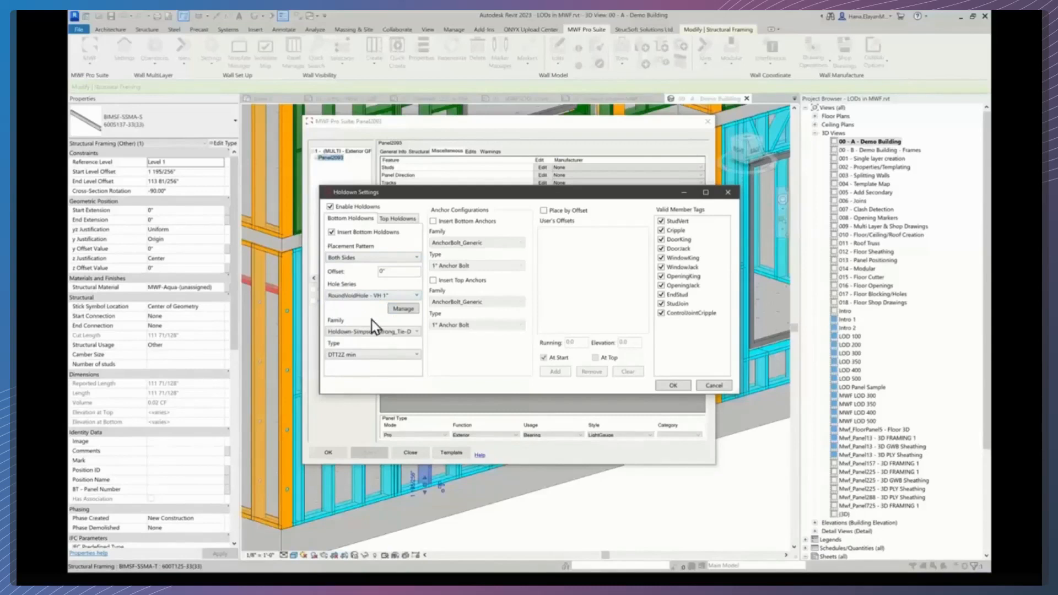
# - Review the hole types in the hole series manager and reselect the RoundVoidHole - VH 1" hole series
pyautogui.click(406, 311)
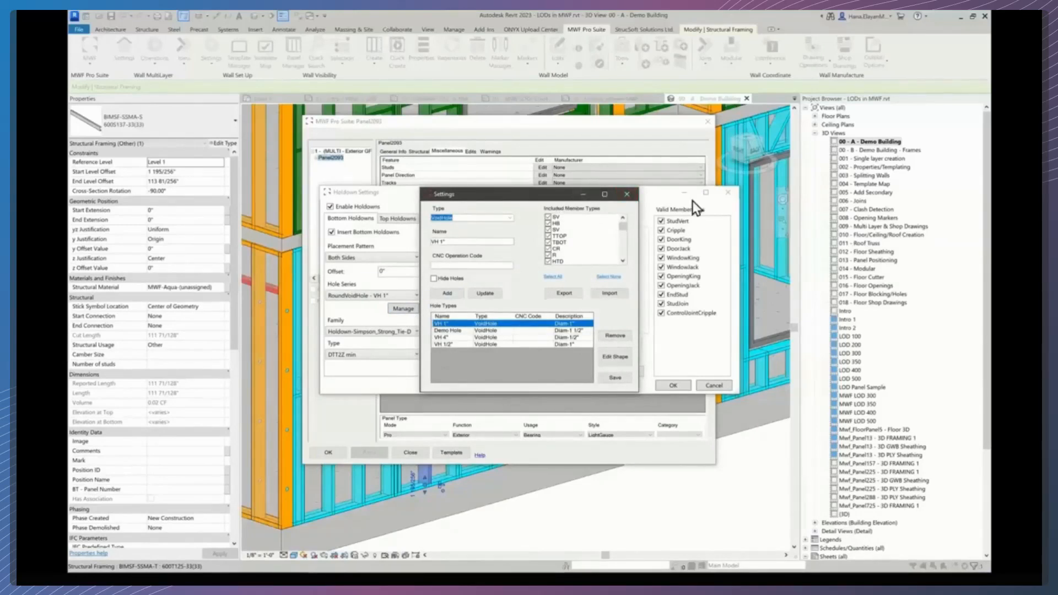
pyautogui.click(626, 195)
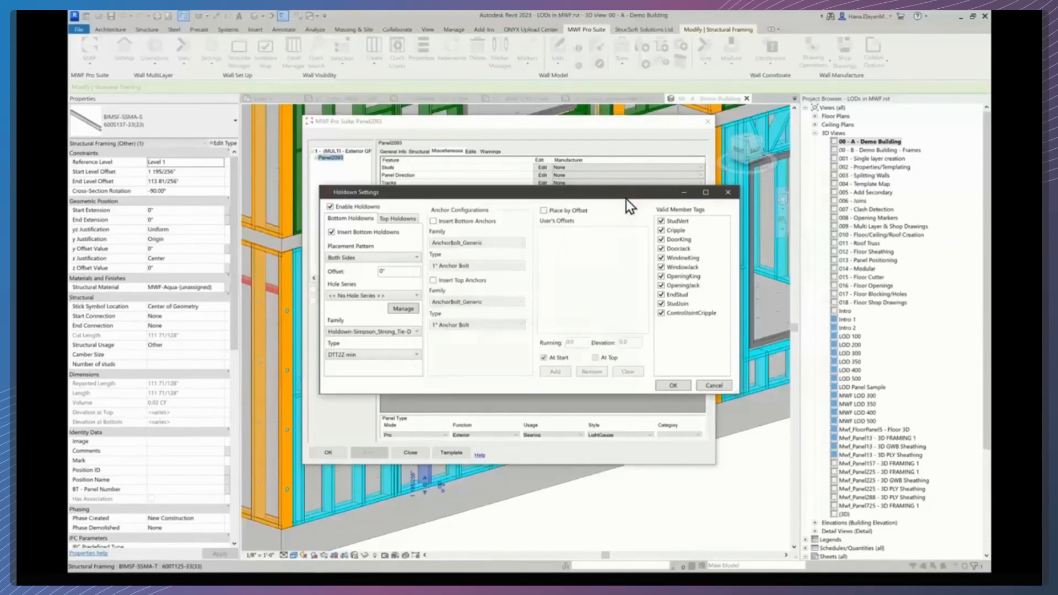
pyautogui.click(395, 296)
pyautogui.click(378, 344)
# - Set the holdown family to Holdown-Simpson_Strong_Tie-HD12_HD19-3D with the HD12 (Anchor Dia 1") type
pyautogui.click(365, 334)
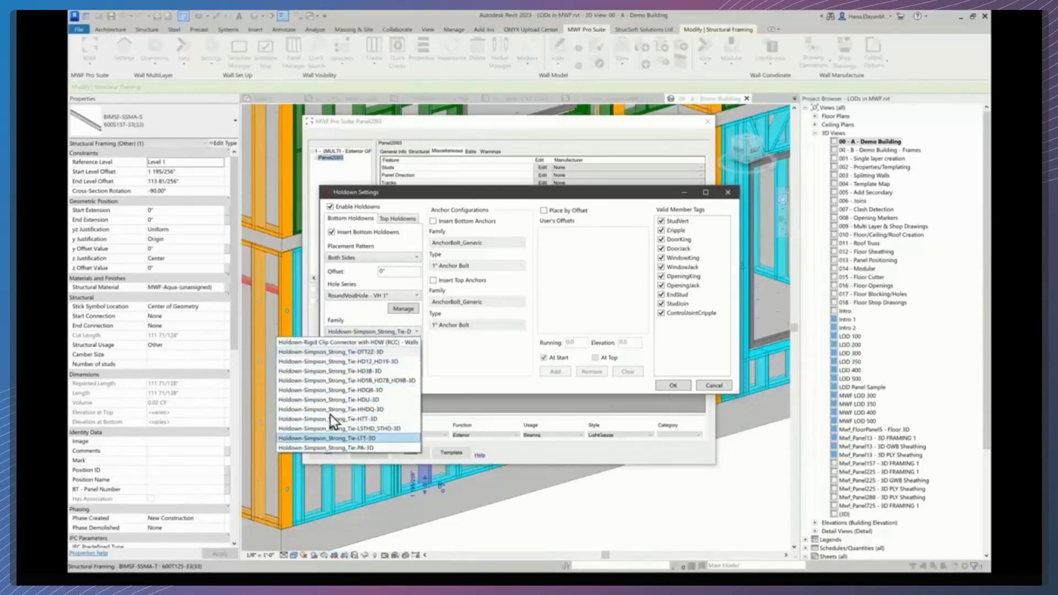
pyautogui.click(339, 362)
pyautogui.click(379, 356)
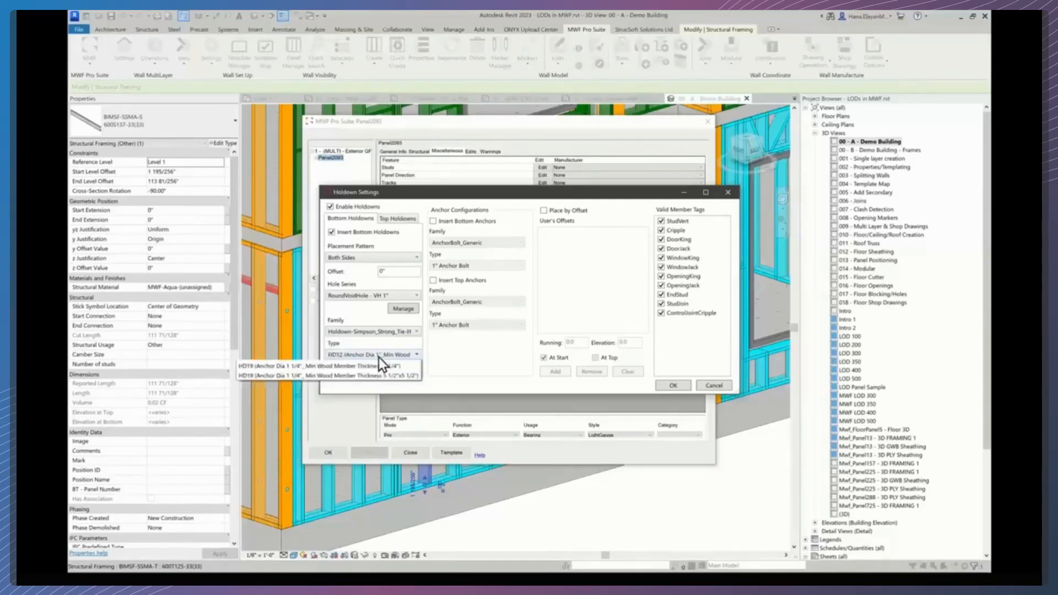
pyautogui.click(366, 374)
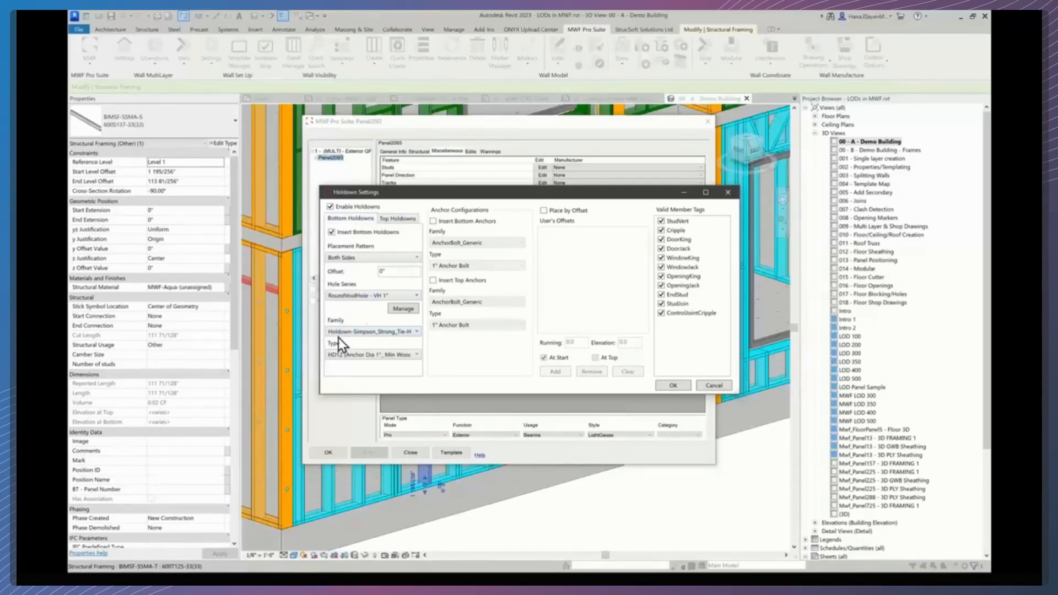
# - Enable both bottom and top anchor insertion and apply the holdown and panel settings
pyautogui.click(433, 221)
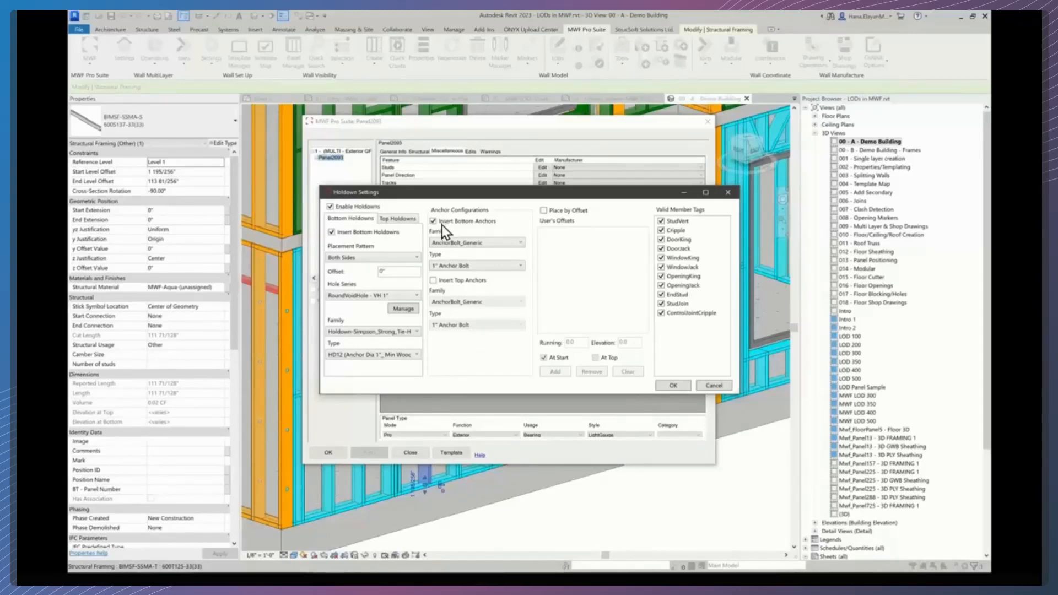
pyautogui.click(433, 281)
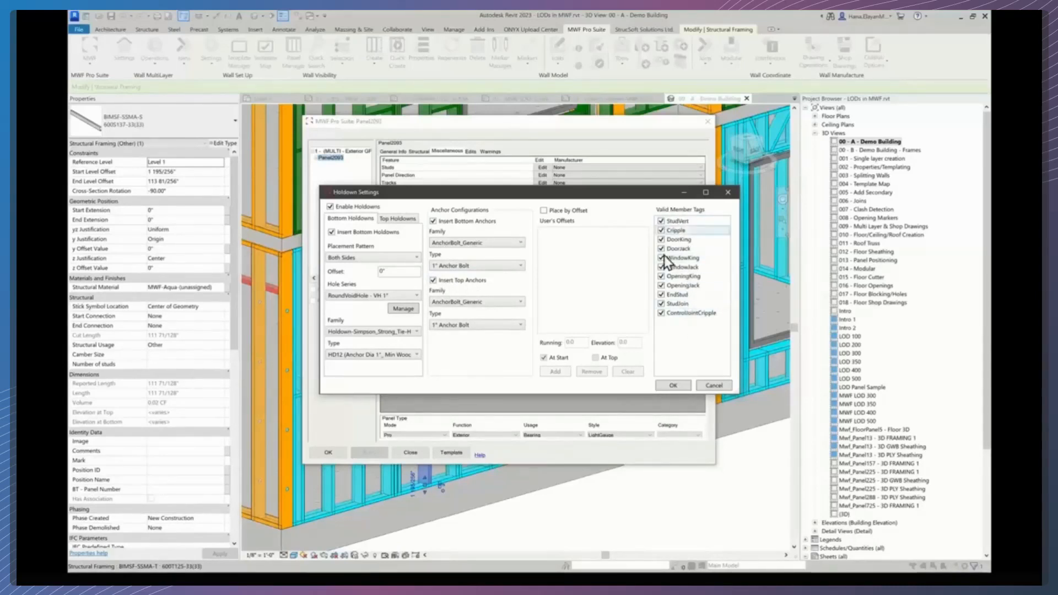
pyautogui.click(677, 387)
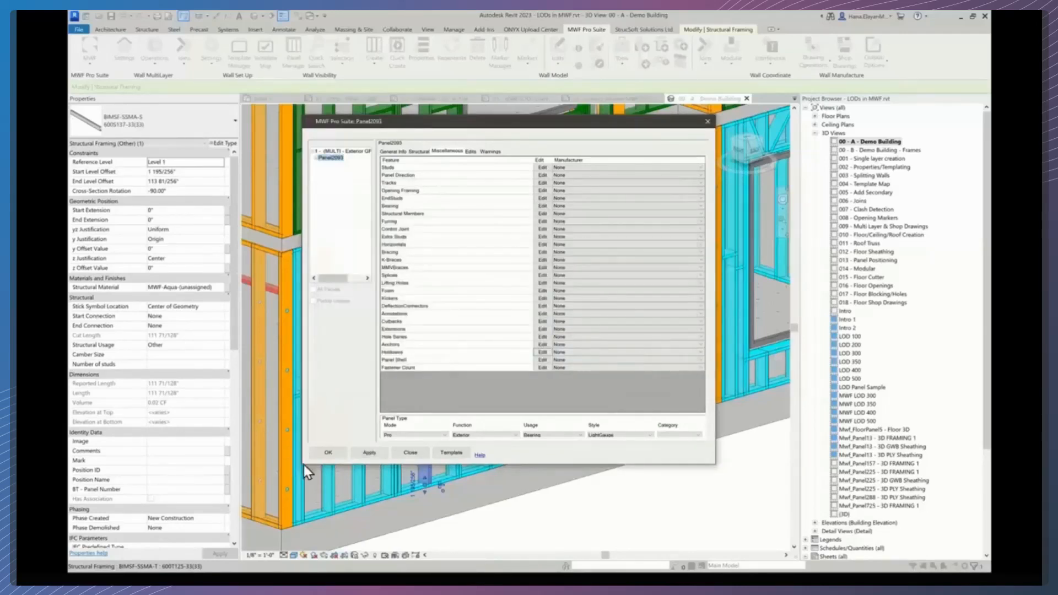
pyautogui.click(336, 456)
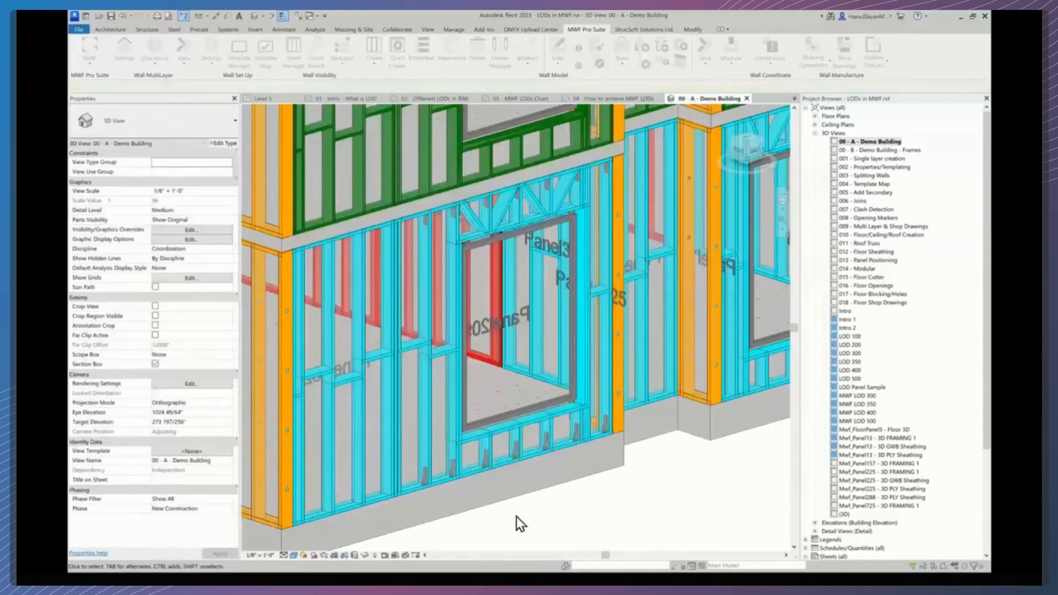
# - Inspect the inserted holdowns, anchor bolts and studs along the lower panel's bottom track up close
pyautogui.scroll(5, 473, 494)
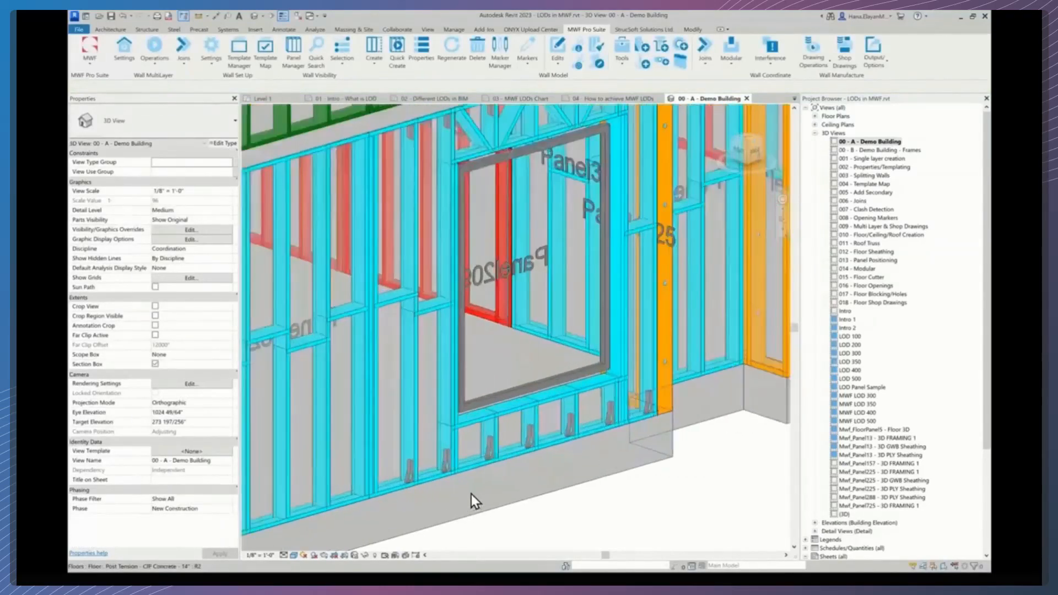
pyautogui.scroll(3, 452, 485)
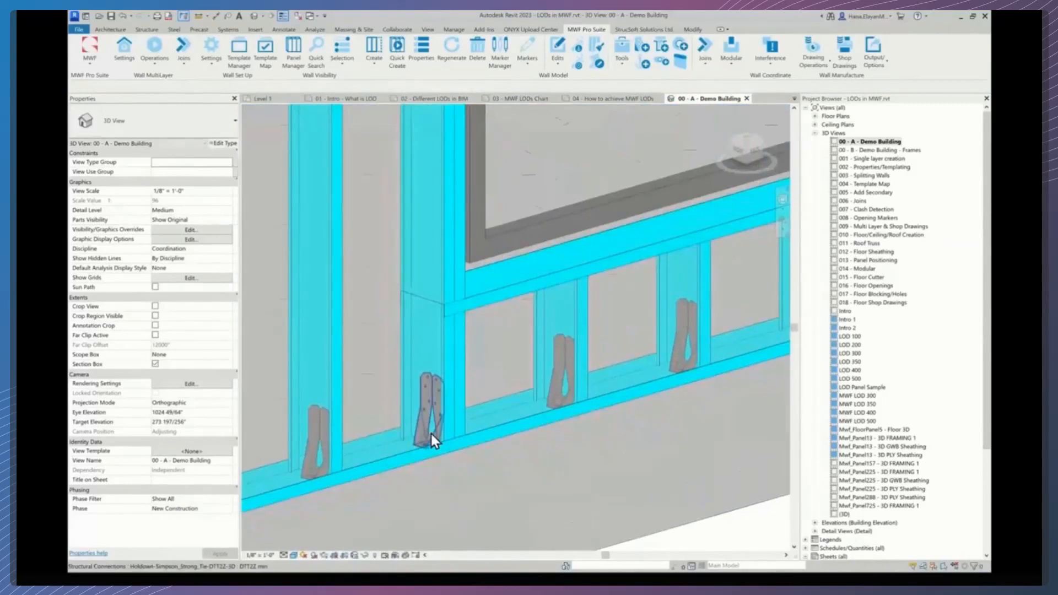
pyautogui.click(431, 435)
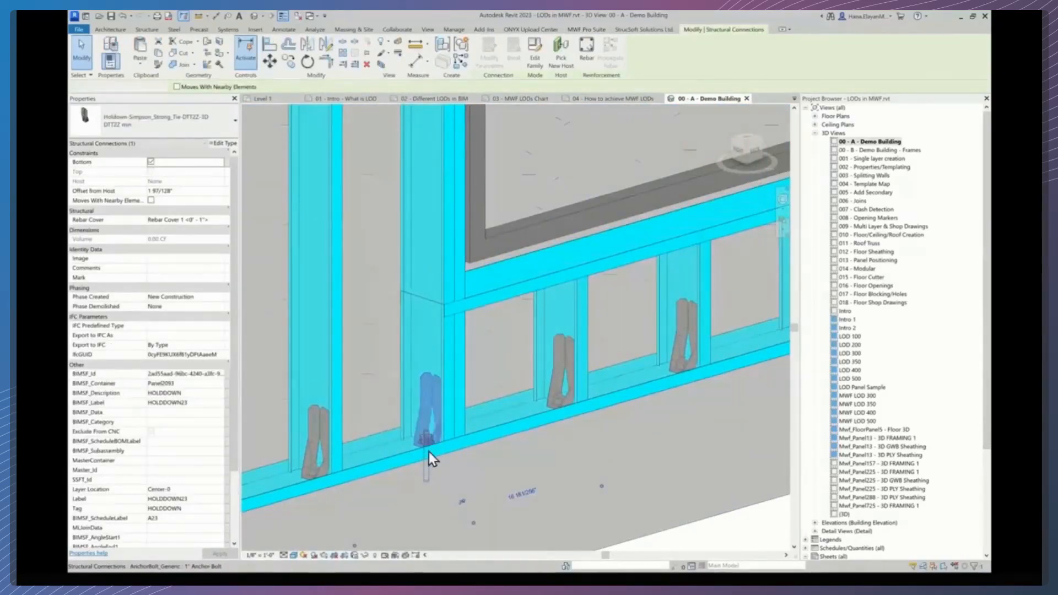
pyautogui.scroll(3, 429, 451)
pyautogui.scroll(2, 429, 451)
pyautogui.click(397, 457)
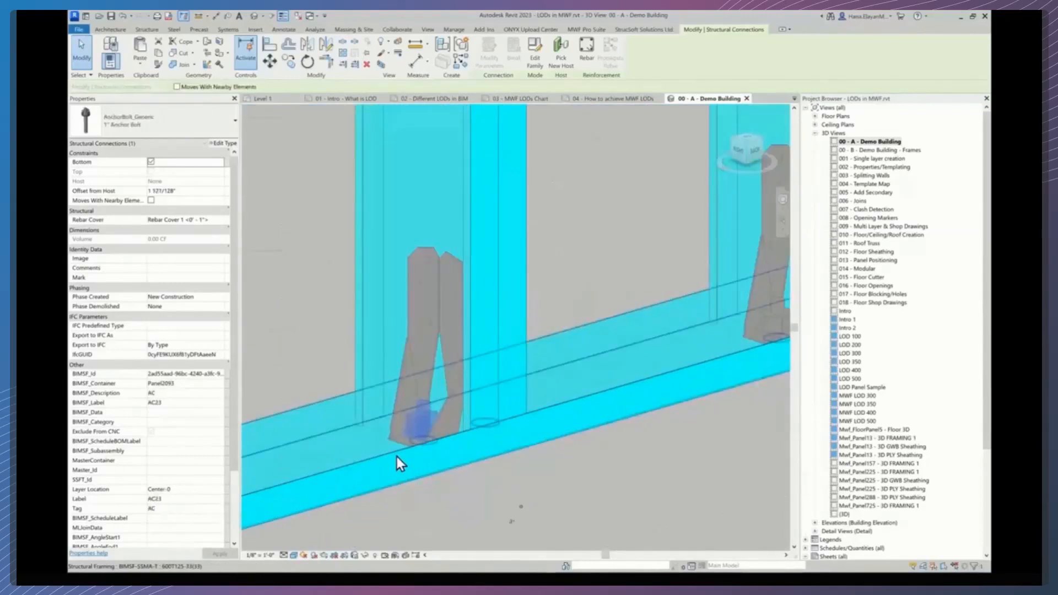
pyautogui.click(395, 455)
# - Temporarily isolate the bottom track to inspect its anchor holes and reset the temporary isolation
pyautogui.press('h')
pyautogui.press('i')
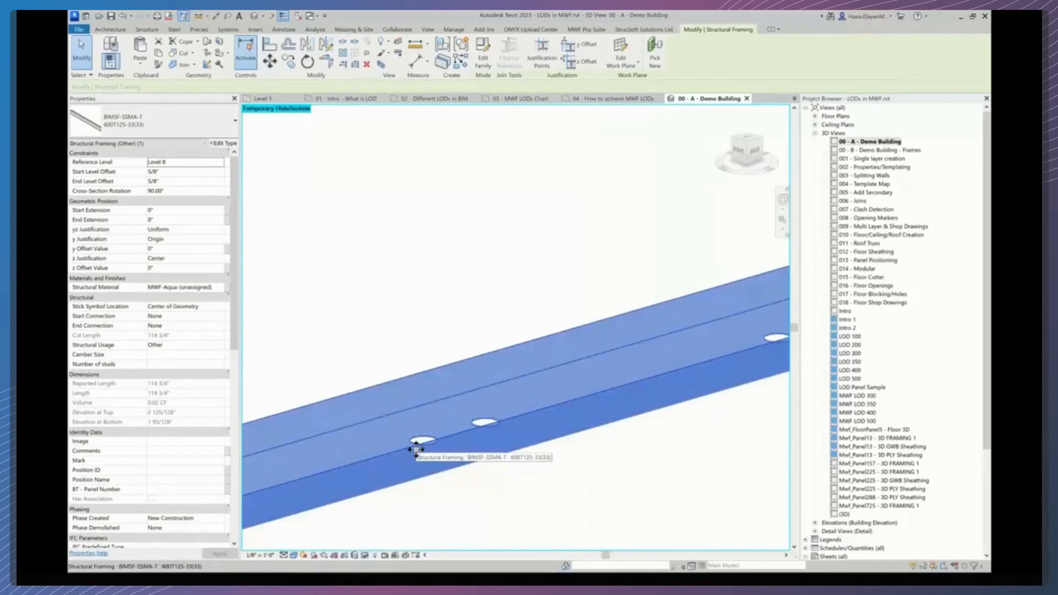
pyautogui.press('h')
pyautogui.press('r')
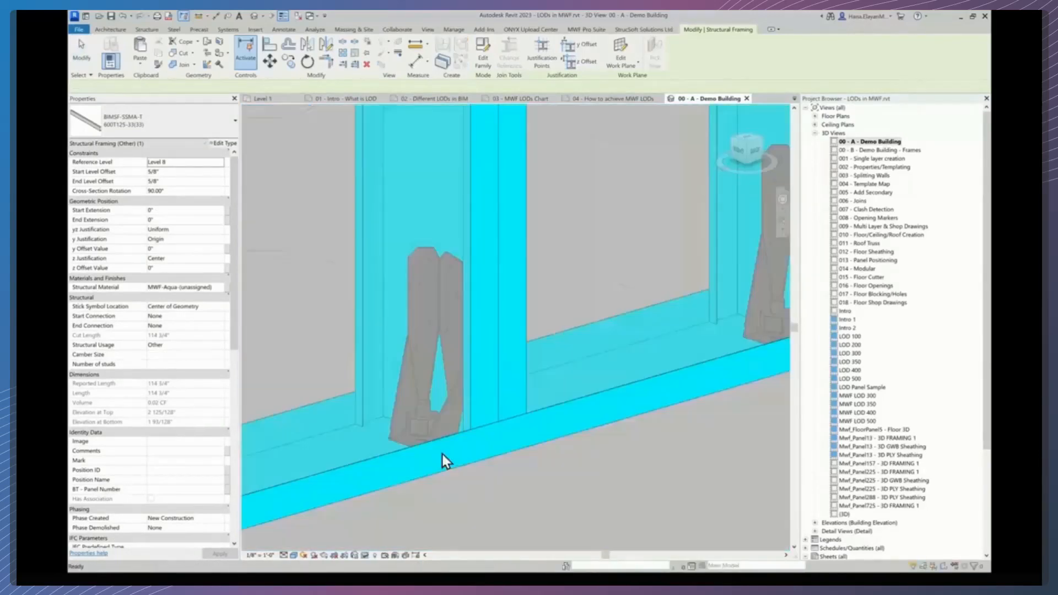
# - Select a stud of the lower panel and briefly open its MWF panel settings before closing them
pyautogui.click(490, 488)
pyautogui.scroll(-6, 490, 488)
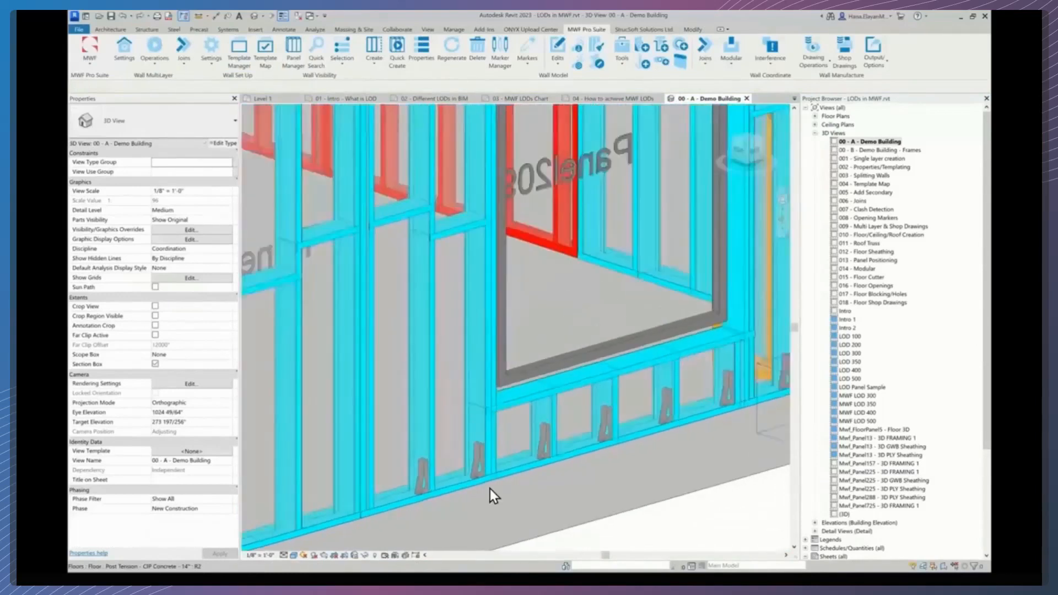
pyautogui.scroll(-2, 491, 487)
pyautogui.scroll(-2, 489, 488)
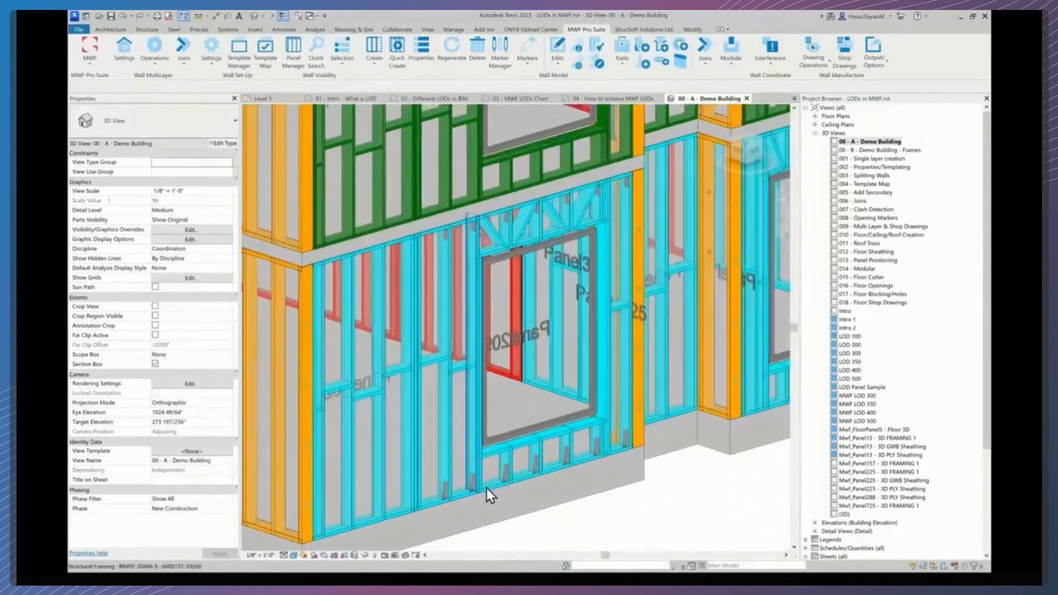
pyautogui.click(480, 479)
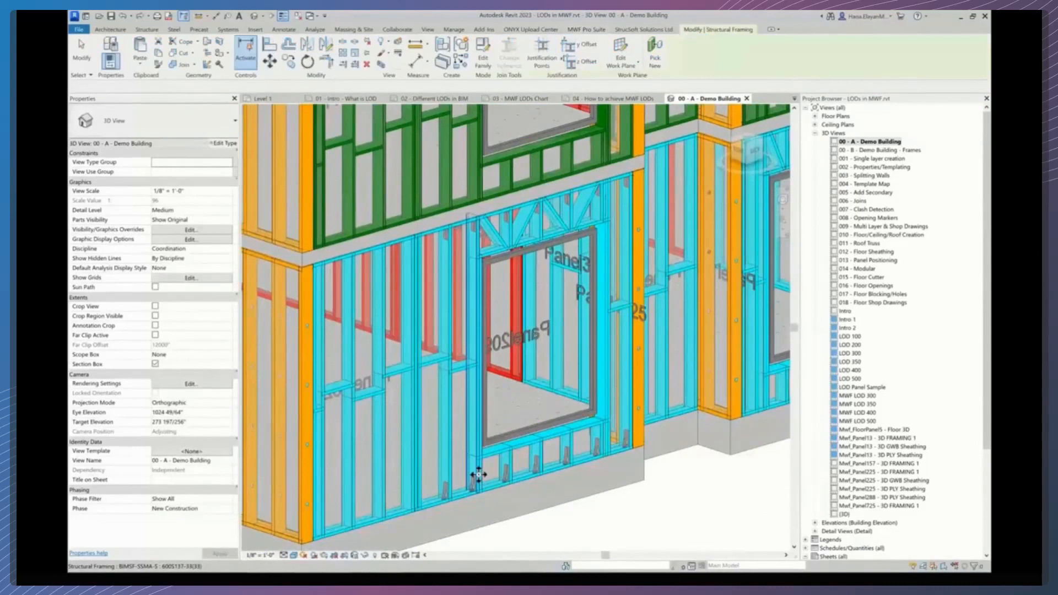
pyautogui.click(591, 30)
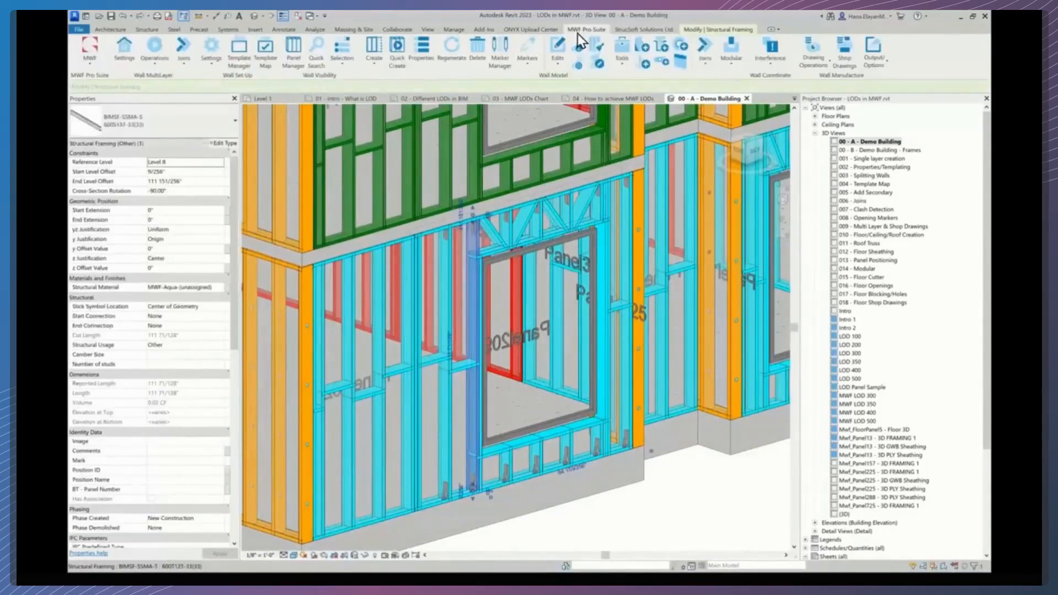
pyautogui.click(423, 51)
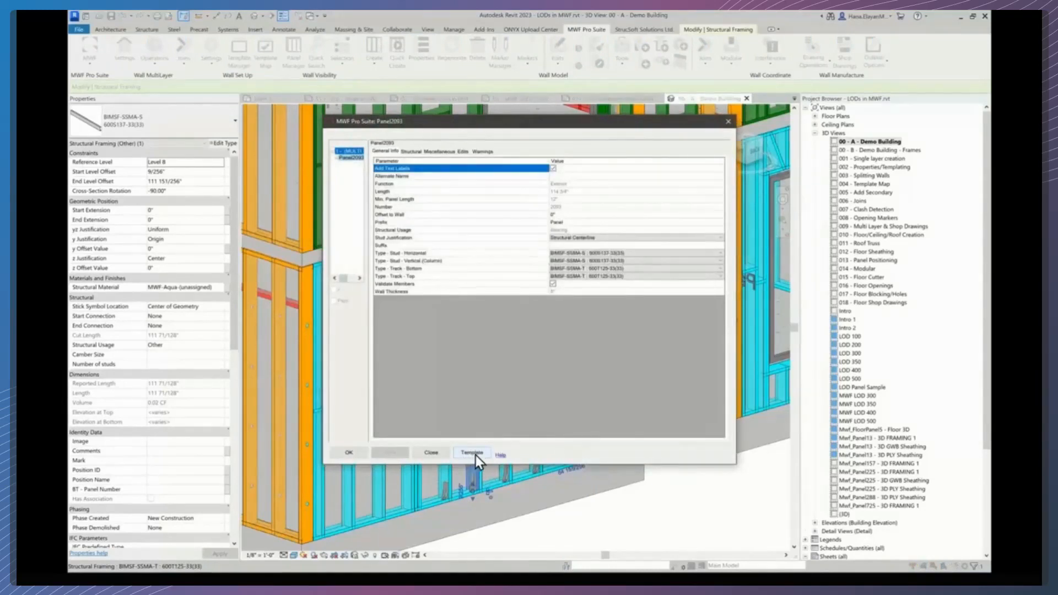
pyautogui.click(728, 123)
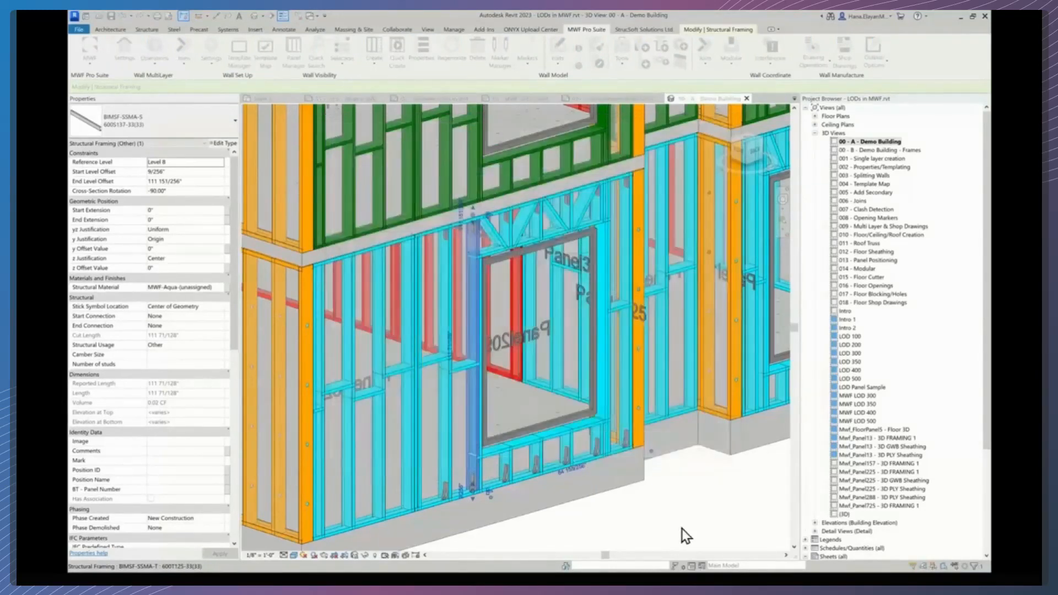
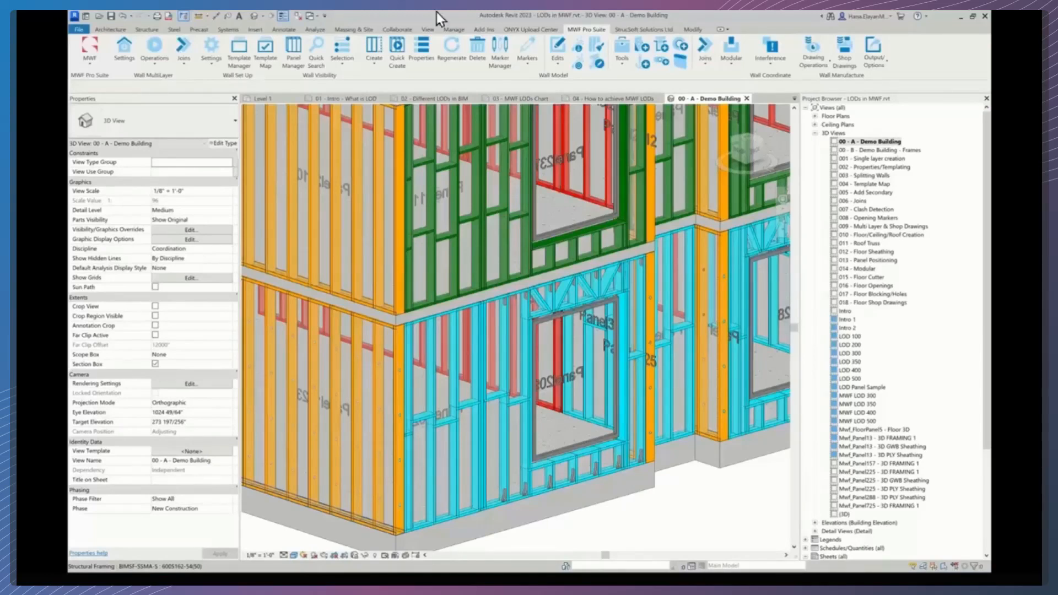
# - Open the Template Map Manager and compare the wall-type templates assigned in the LOD 300, LOD 350 and LOD 400 maps
pyautogui.click(267, 51)
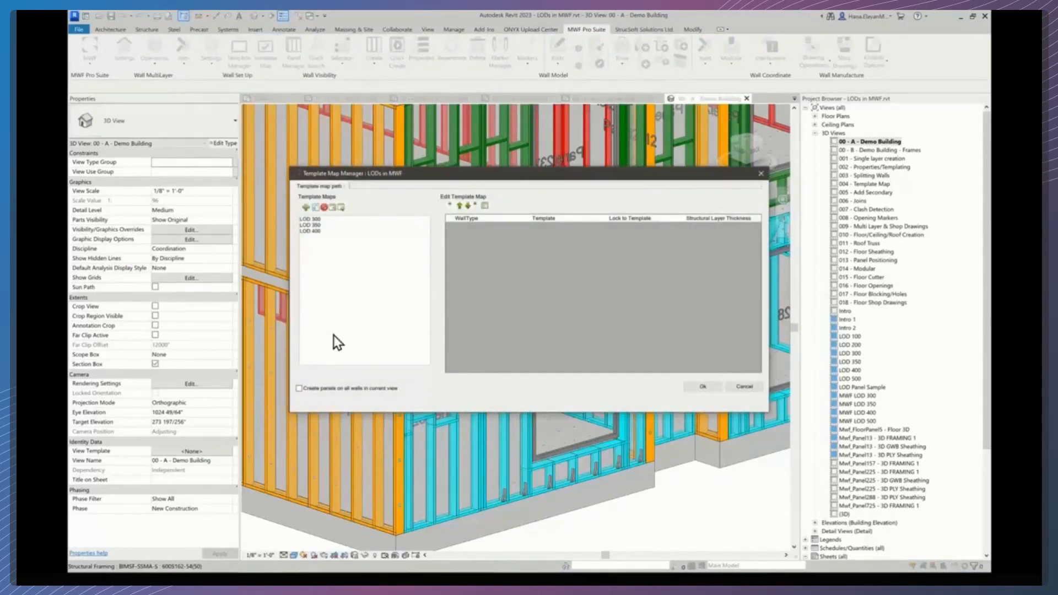
pyautogui.click(315, 224)
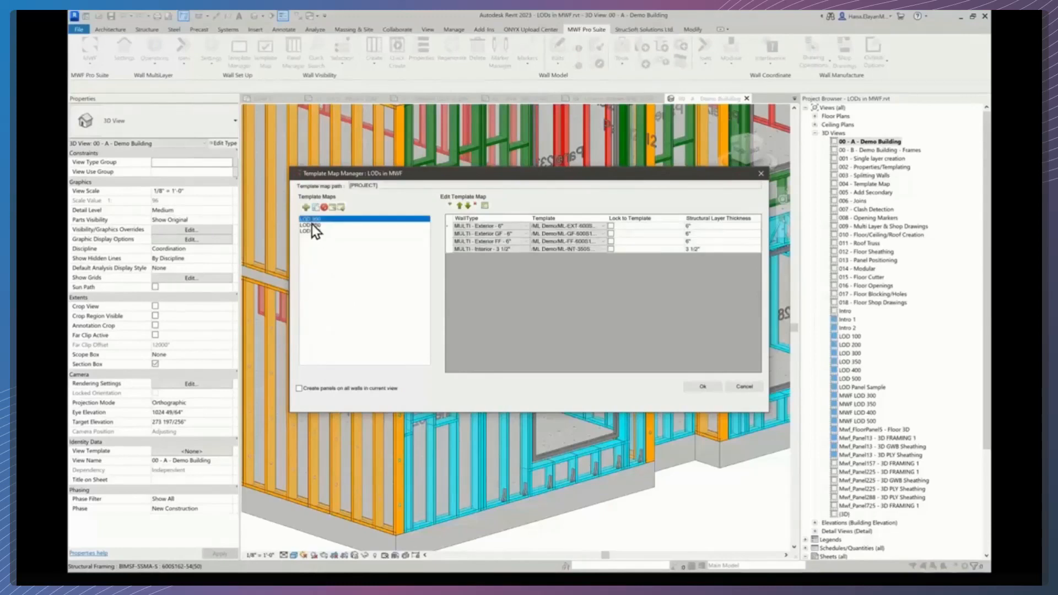
pyautogui.click(310, 231)
pyautogui.click(309, 219)
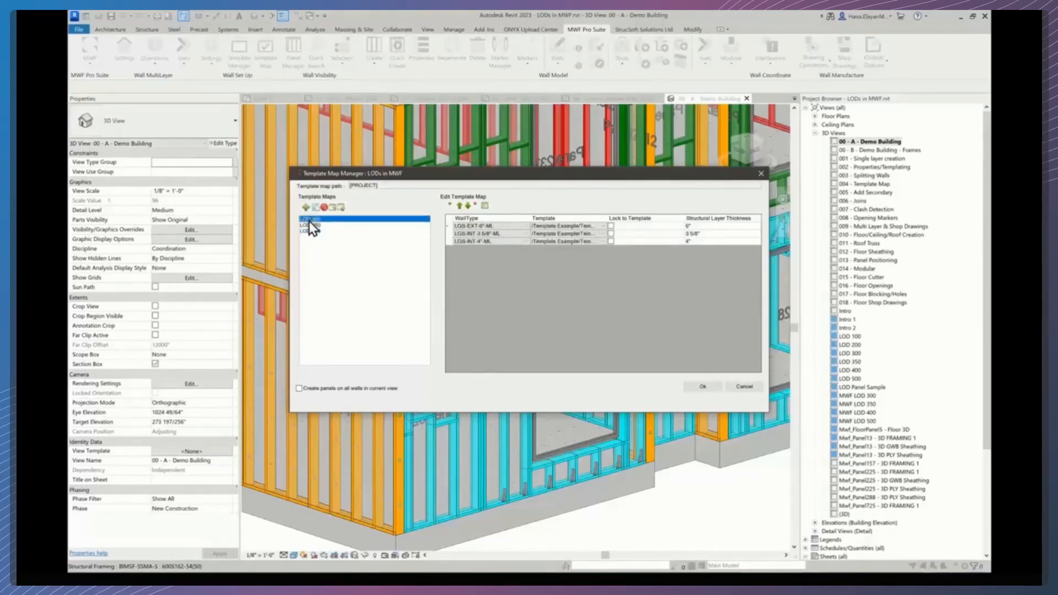
pyautogui.click(312, 225)
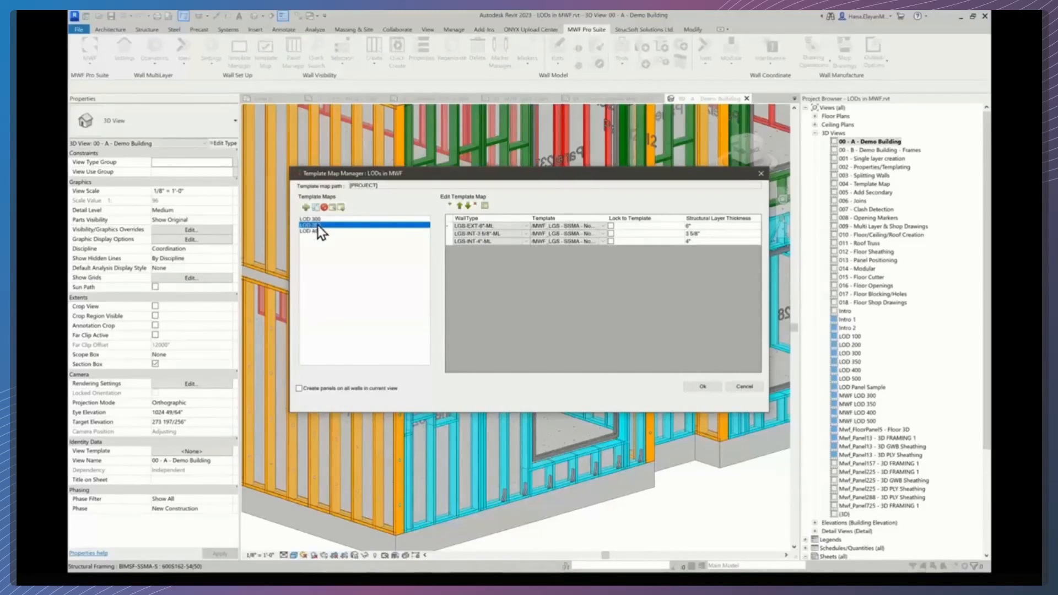
pyautogui.click(315, 231)
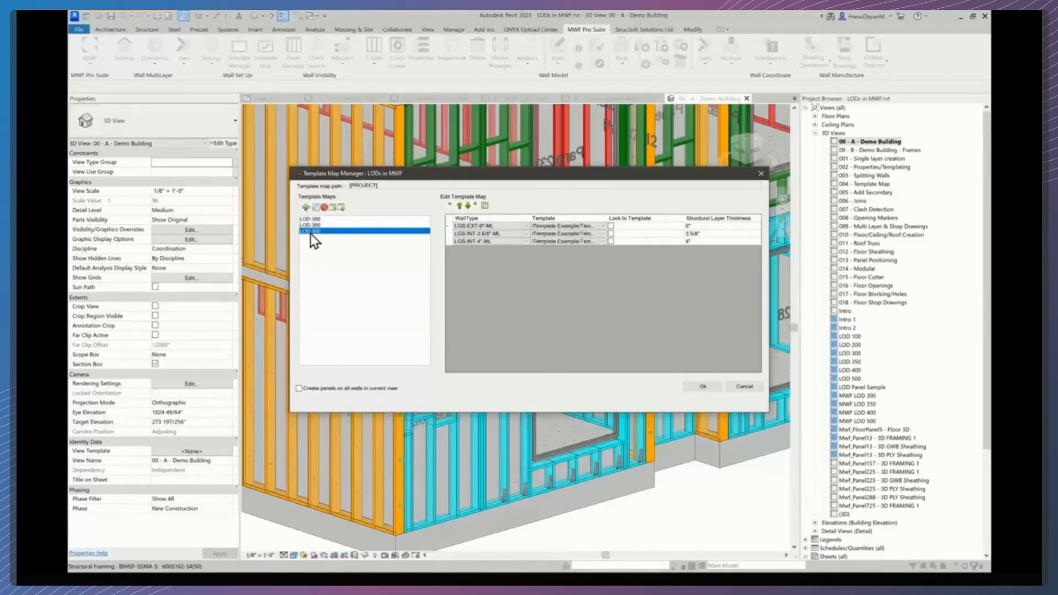
pyautogui.click(314, 219)
pyautogui.click(312, 225)
pyautogui.click(313, 220)
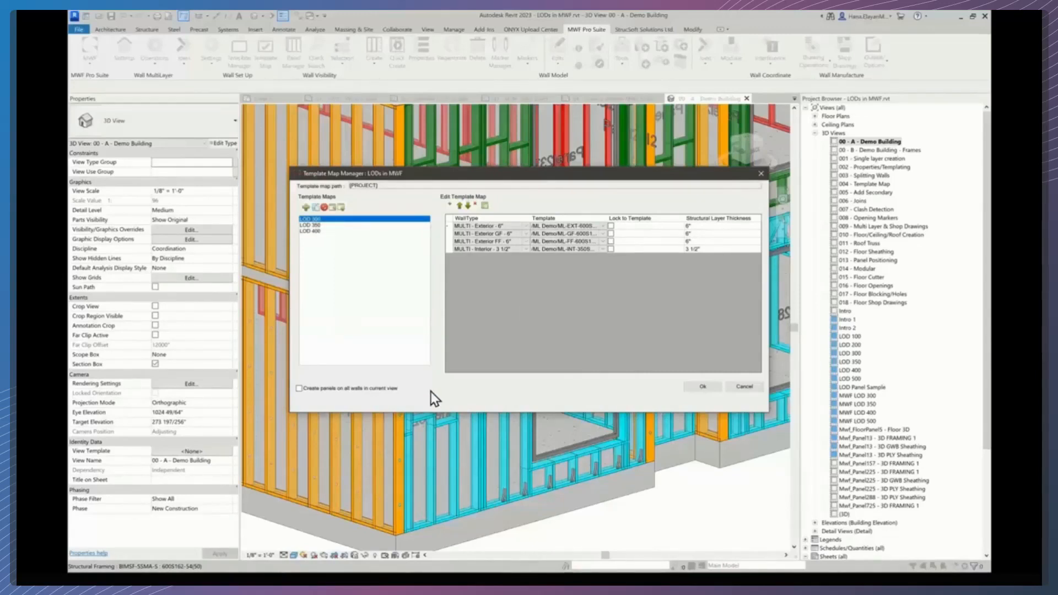
pyautogui.click(315, 225)
pyautogui.click(311, 230)
pyautogui.click(316, 219)
pyautogui.click(303, 226)
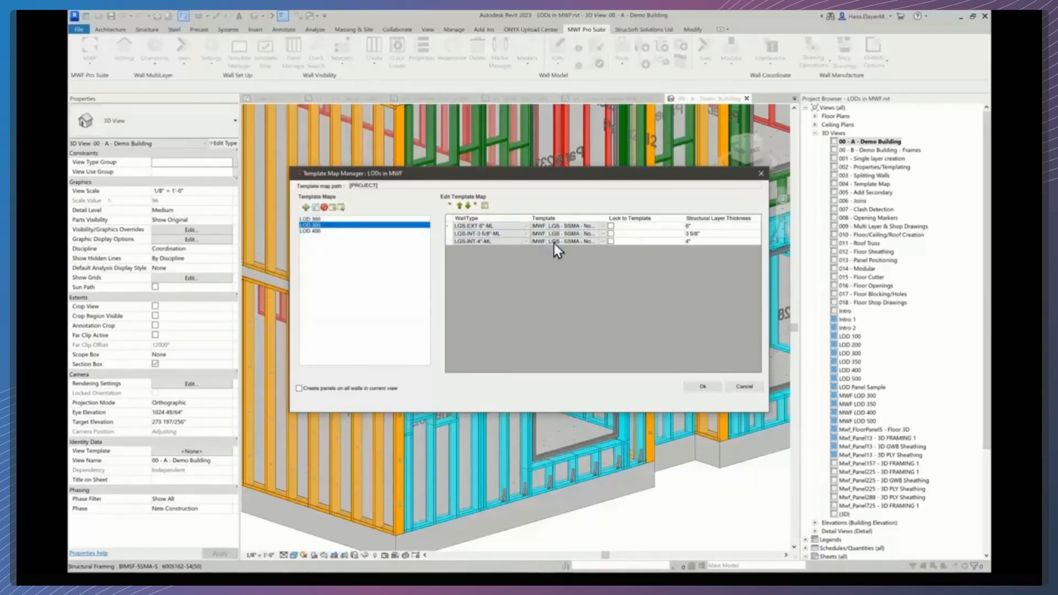
# - Add a row to the LOD 350 map assigning Generic - 6" walls an MWF_LGS - SSMA - NonBearing 6000125 template
pyautogui.click(451, 207)
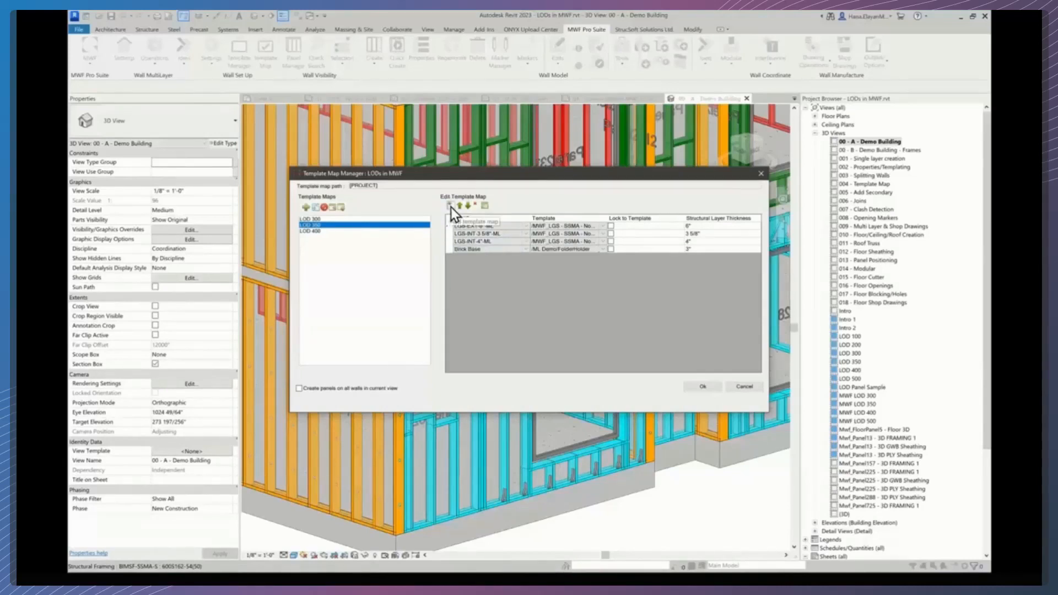
pyautogui.click(525, 249)
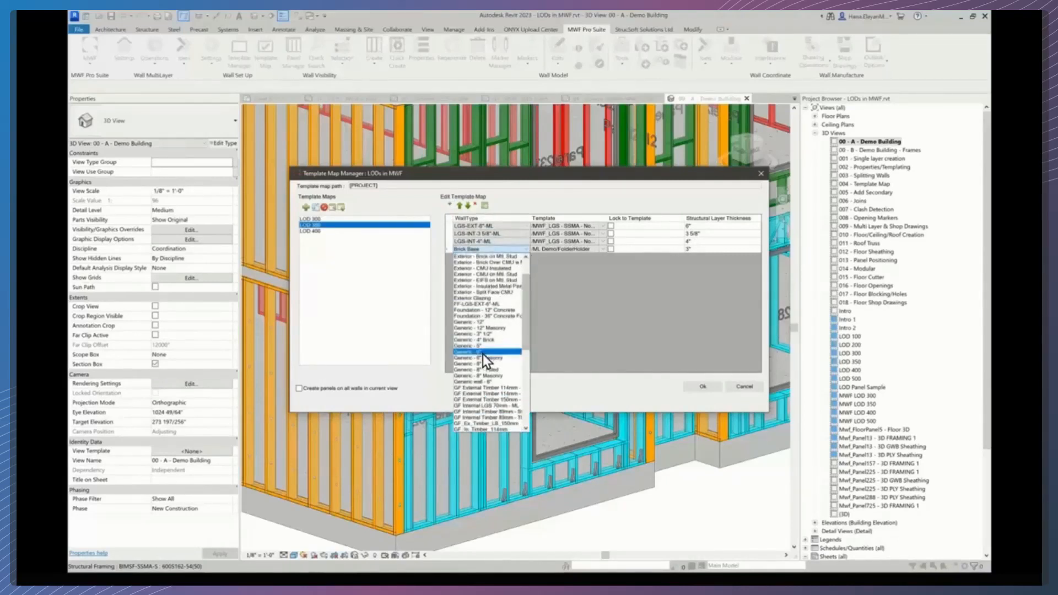
pyautogui.click(479, 354)
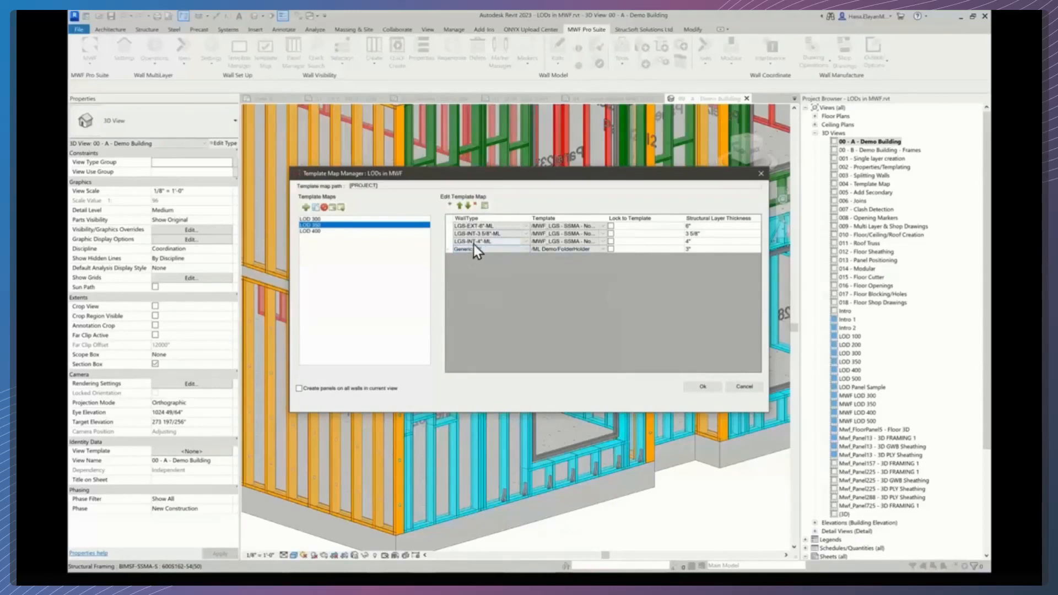
pyautogui.click(555, 251)
pyautogui.click(604, 250)
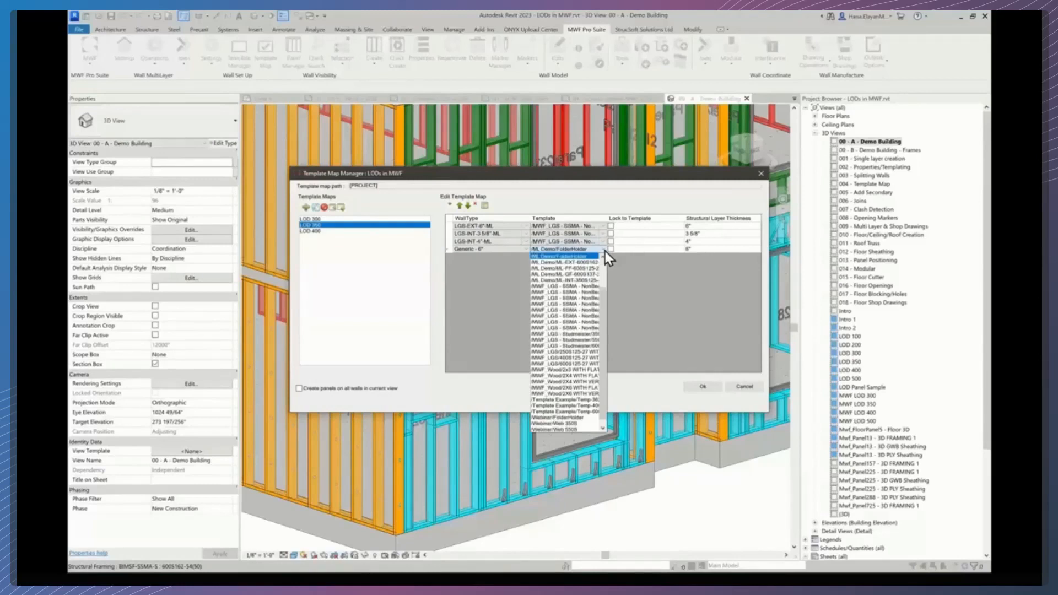
pyautogui.moveTo(607, 219); pyautogui.dragTo(634, 218)
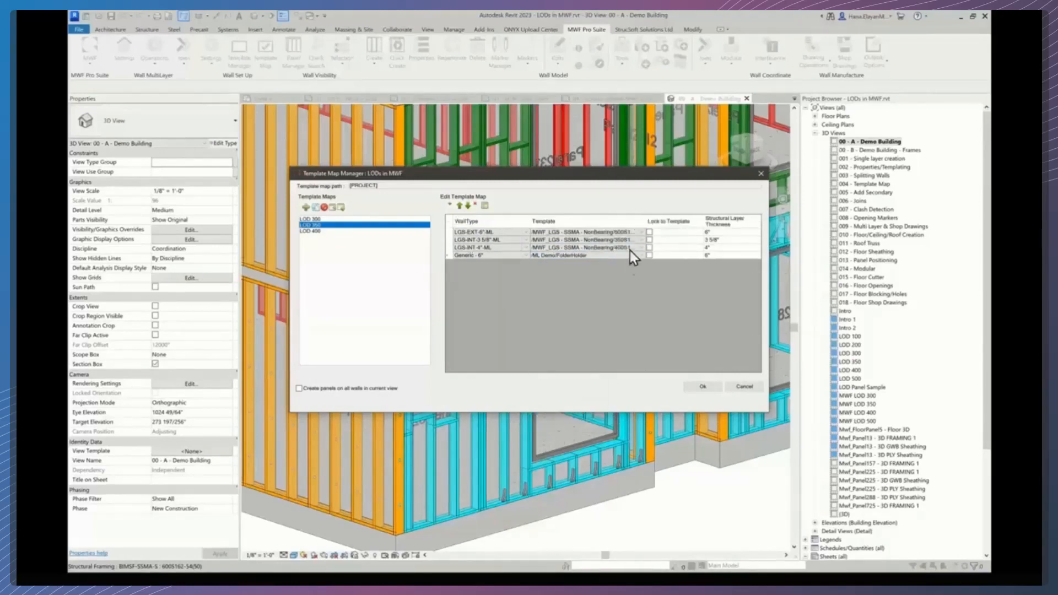
pyautogui.click(643, 256)
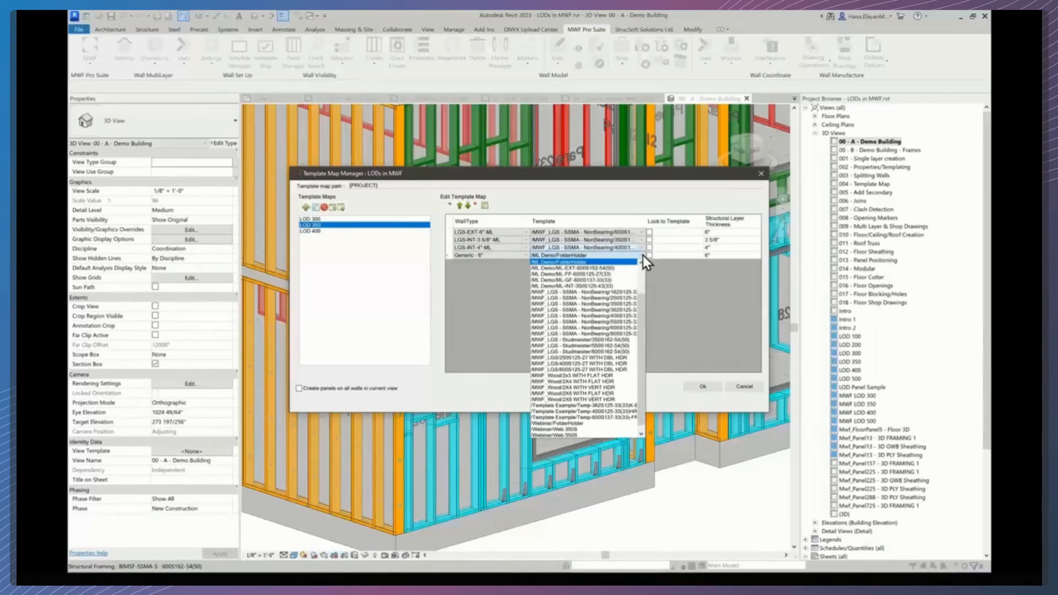
pyautogui.click(623, 329)
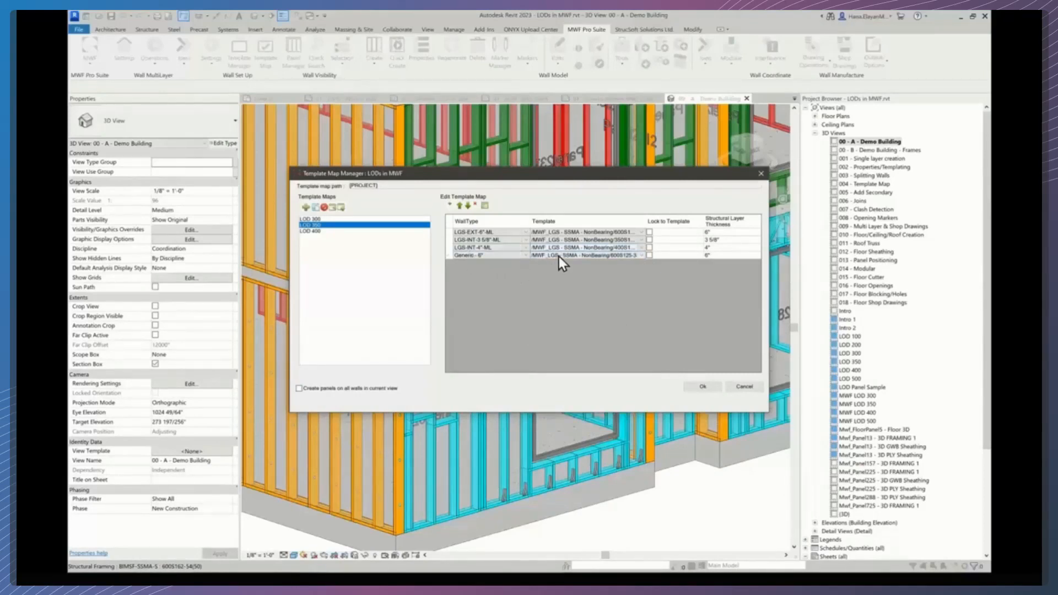
# - Delete the added Generic - 6" row from the LOD 350 template map
pyautogui.click(448, 257)
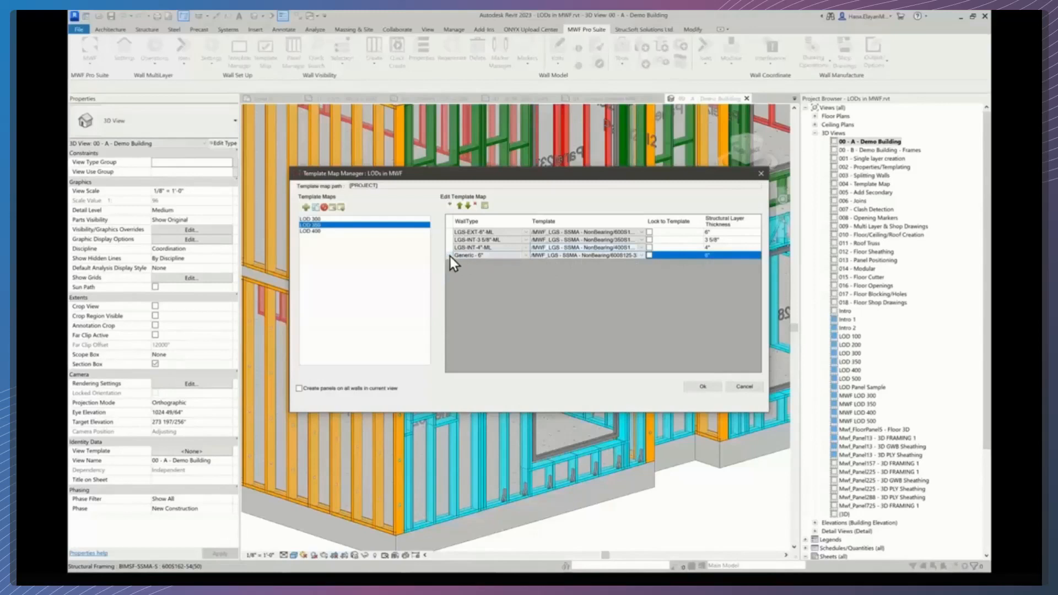
pyautogui.click(476, 206)
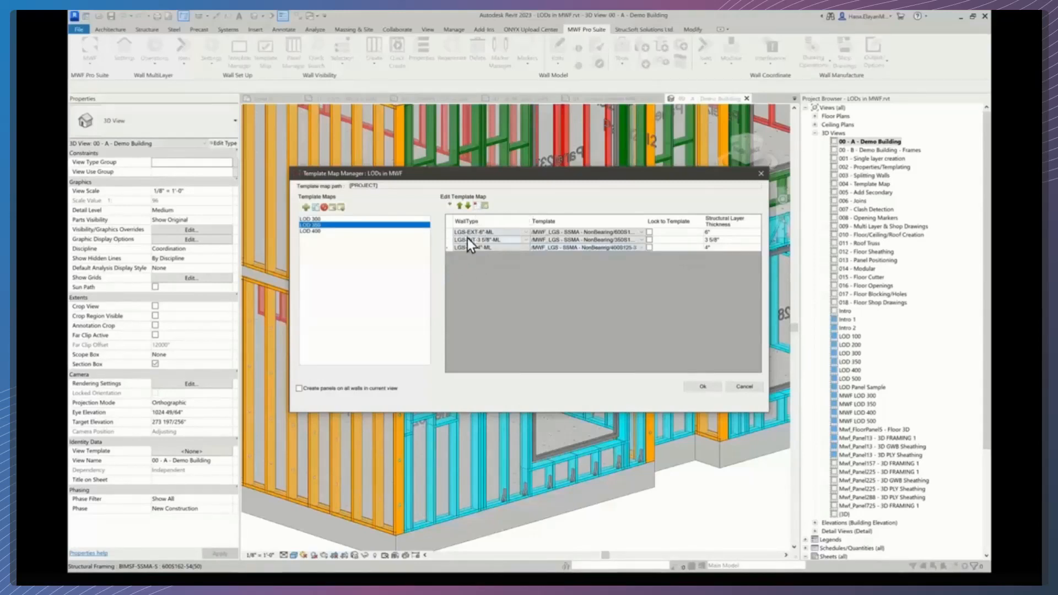
# - Make LOD 400 the active template map and close the Template Map Manager
pyautogui.click(316, 233)
pyautogui.click(315, 227)
pyautogui.click(312, 232)
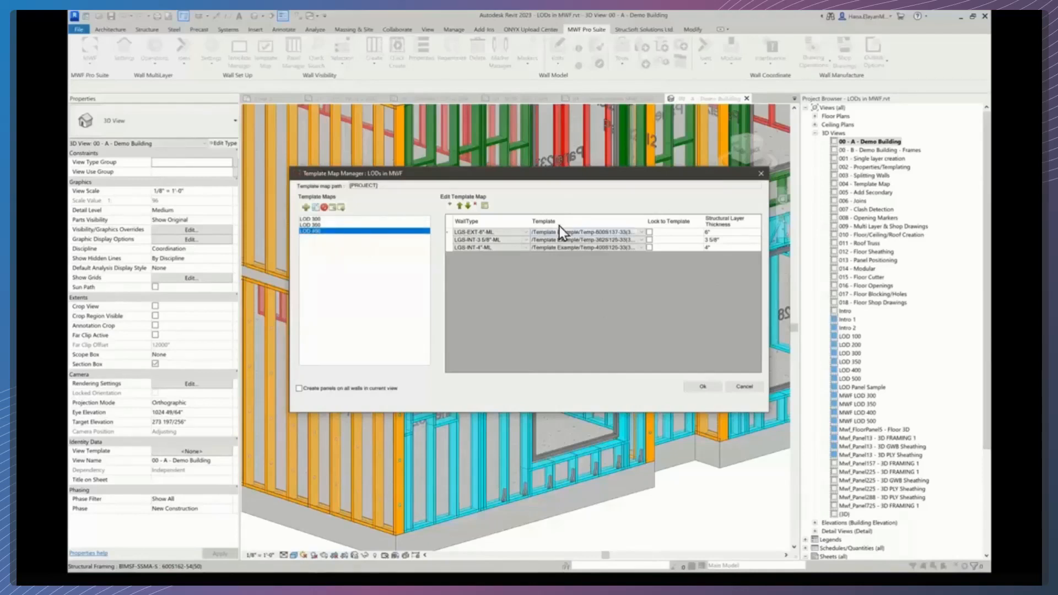
pyautogui.click(709, 388)
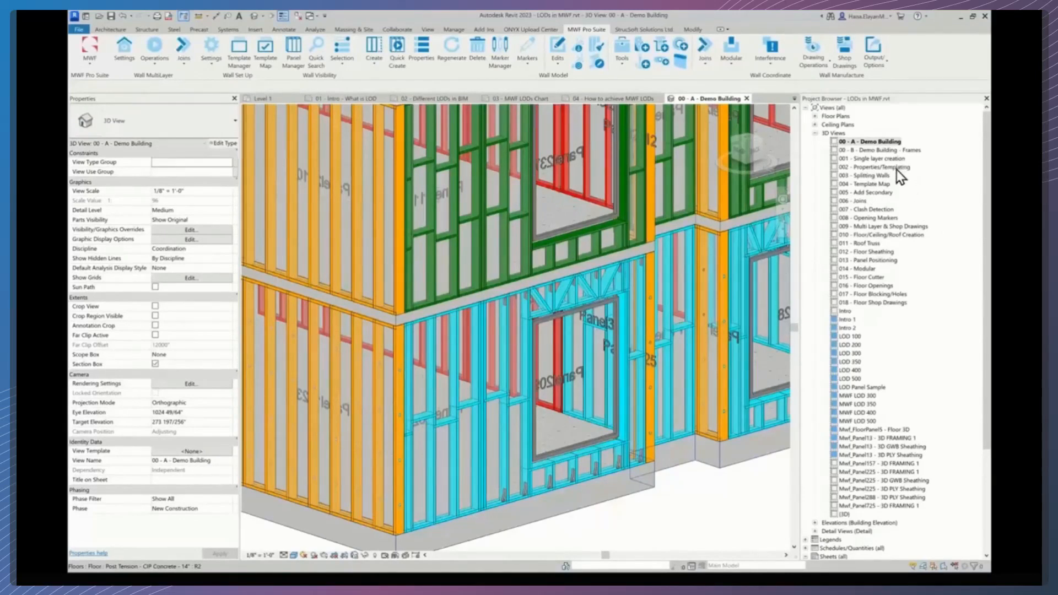
# - Open the 004 - Template Map 3D view and check the wall types of the three sample walls
pyautogui.doubleClick(881, 185)
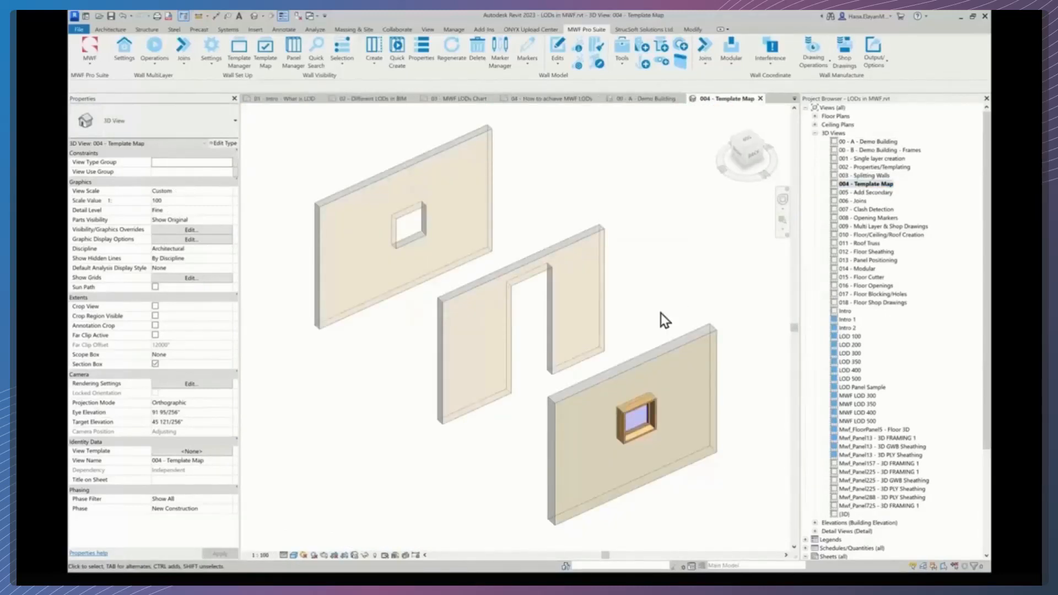
pyautogui.click(660, 361)
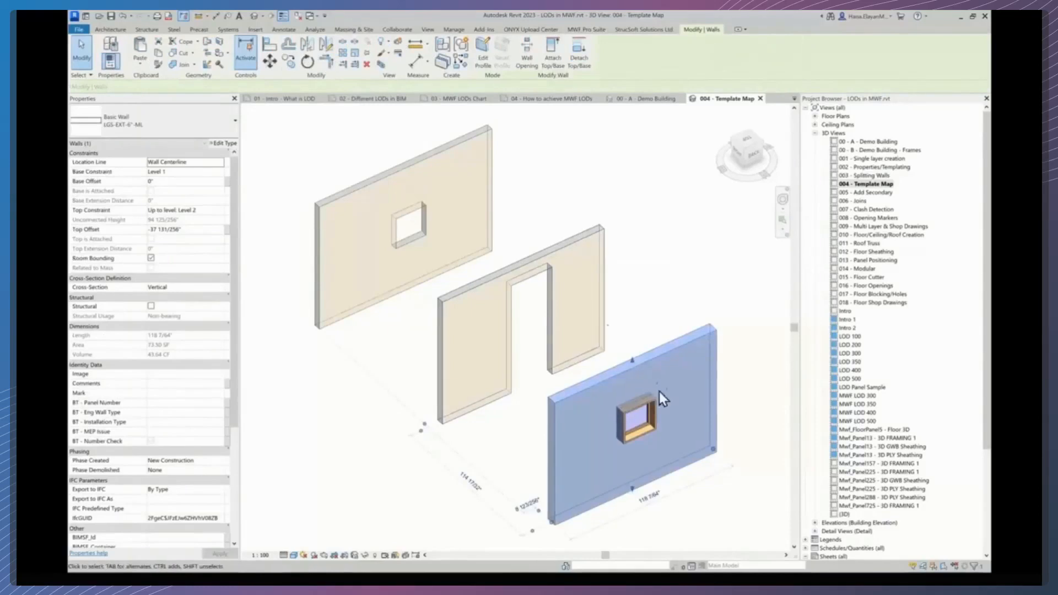
pyautogui.click(580, 254)
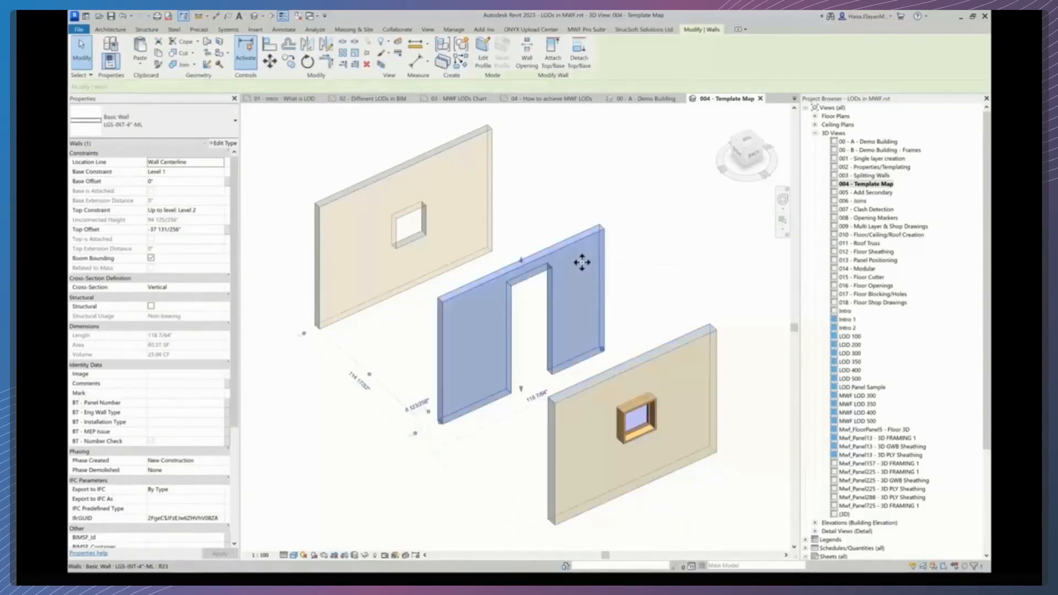
pyautogui.click(458, 164)
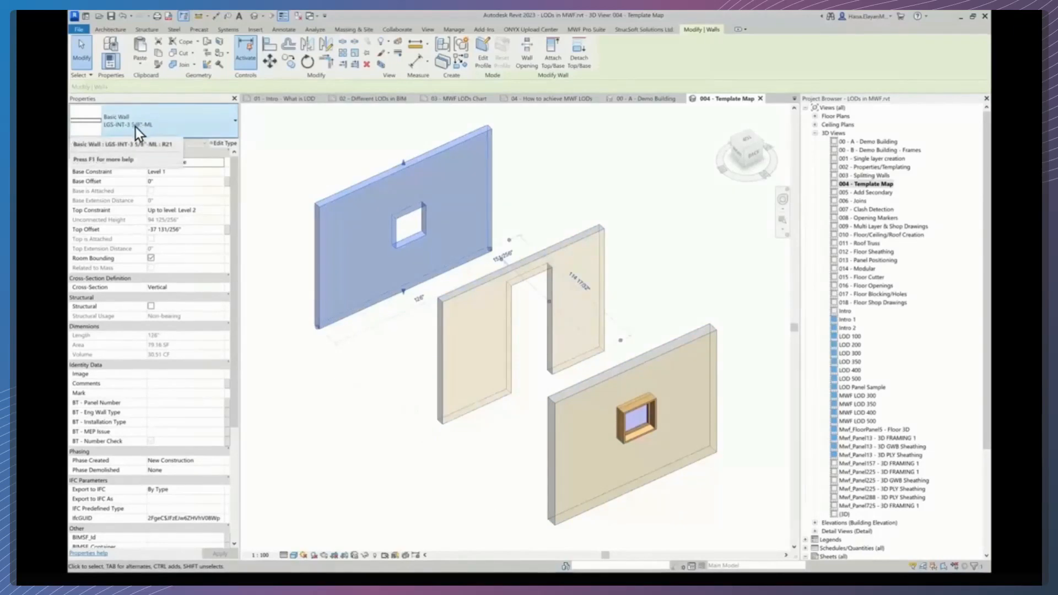
pyautogui.click(580, 177)
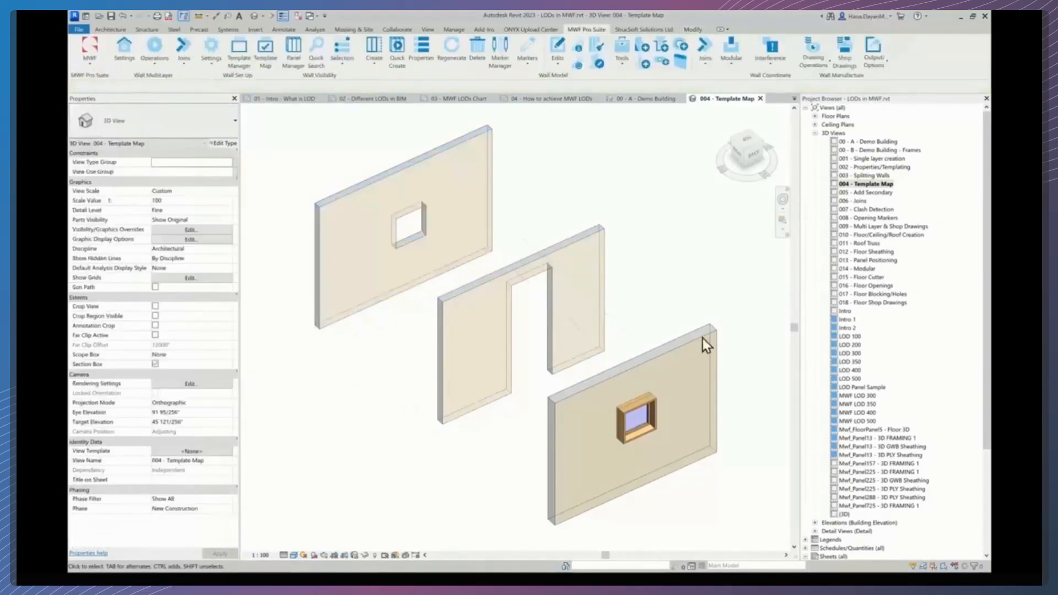
# - Select all three sample walls and Quick Create MWF panels on them with the LOD 400 template map
pyautogui.moveTo(514, 255); pyautogui.dragTo(302, 184)
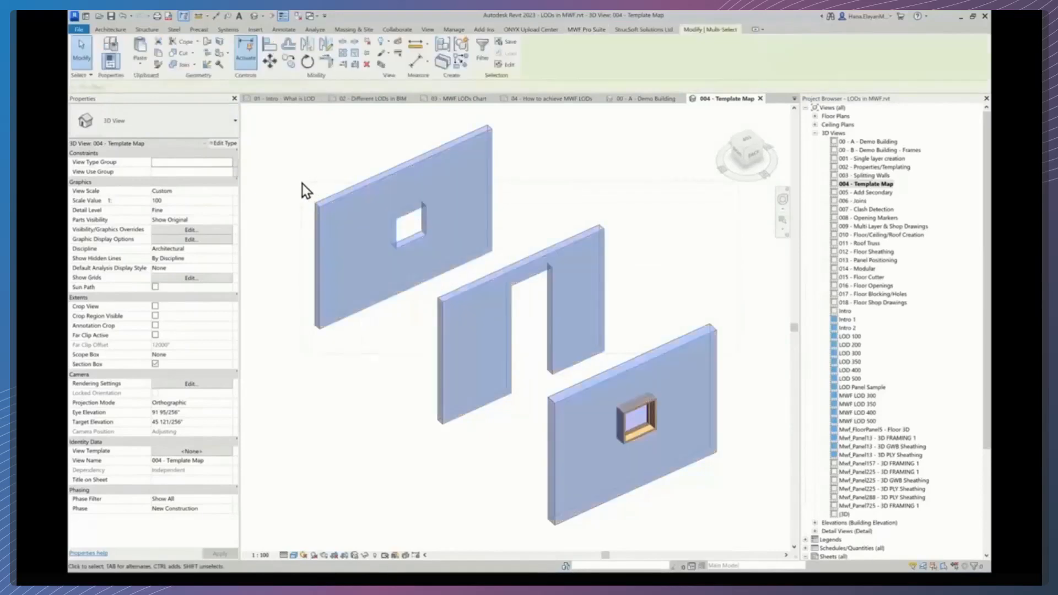
pyautogui.click(579, 32)
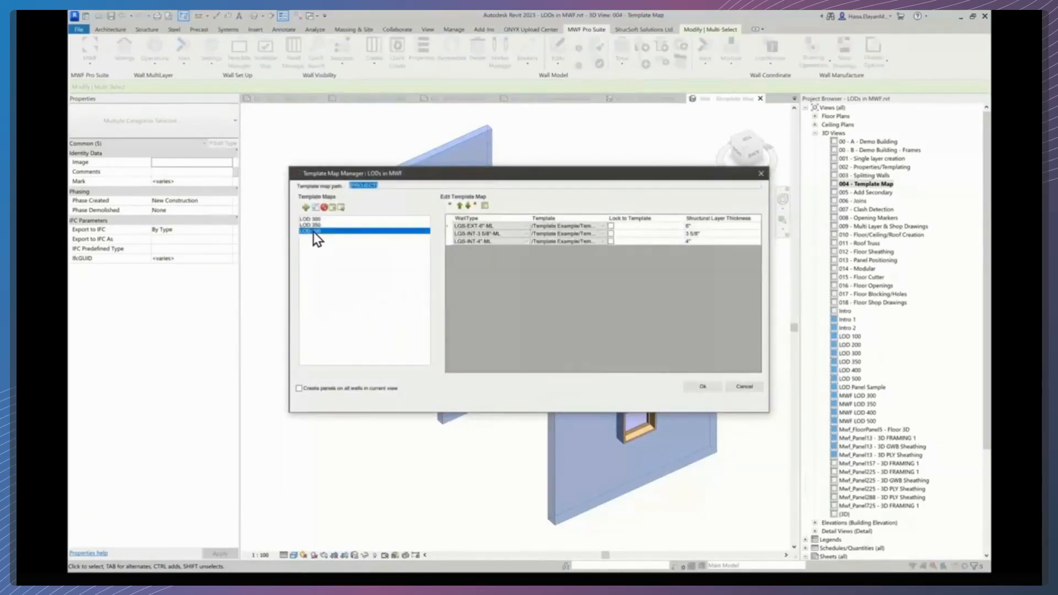
pyautogui.click(705, 389)
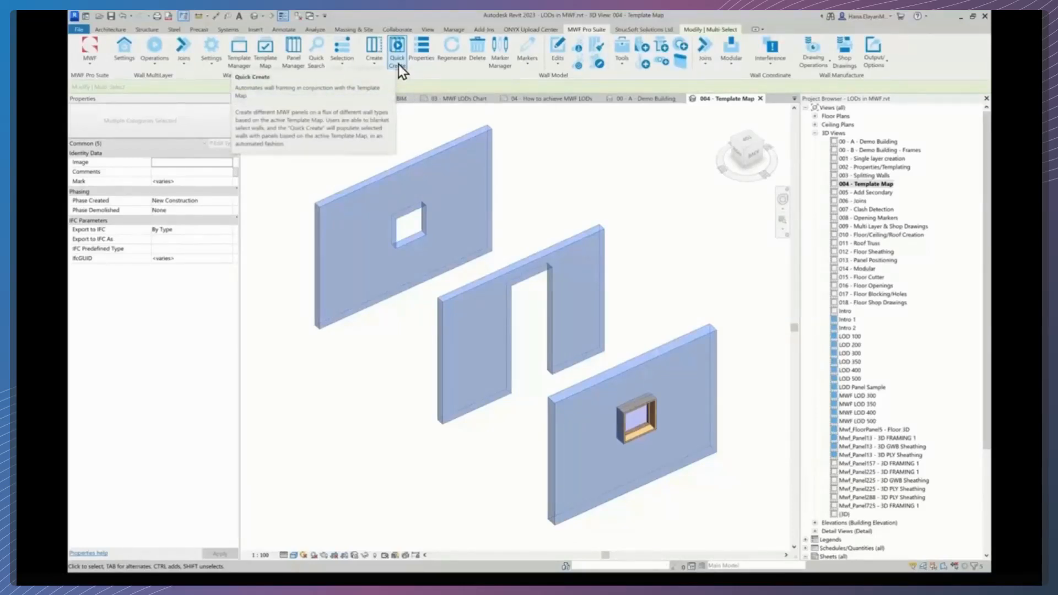
pyautogui.click(398, 51)
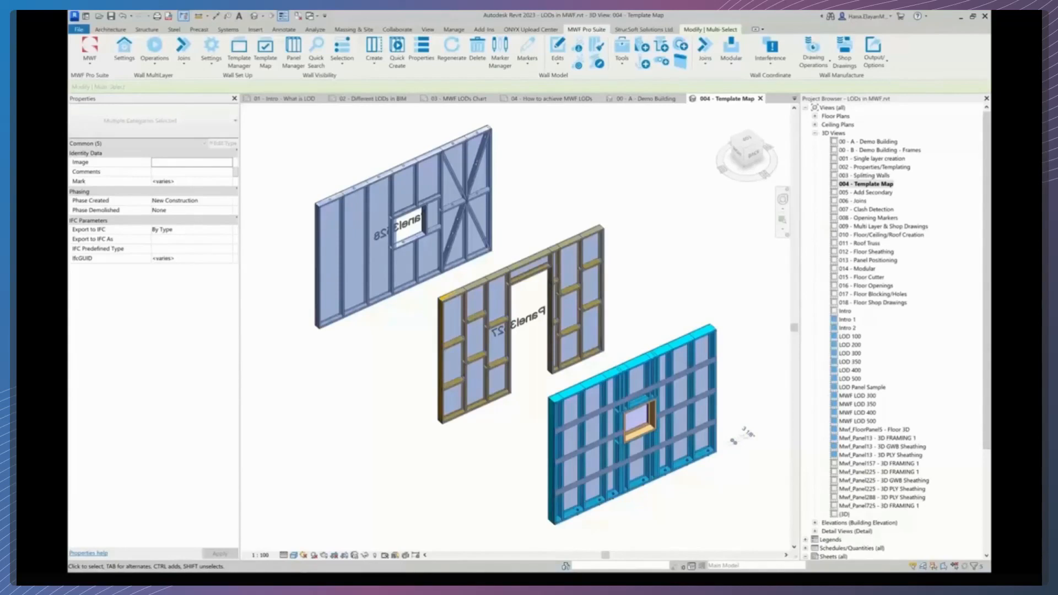
# - Inspect the framing, studs and anchors generated on each of the three sample wall panels up close
pyautogui.click(691, 259)
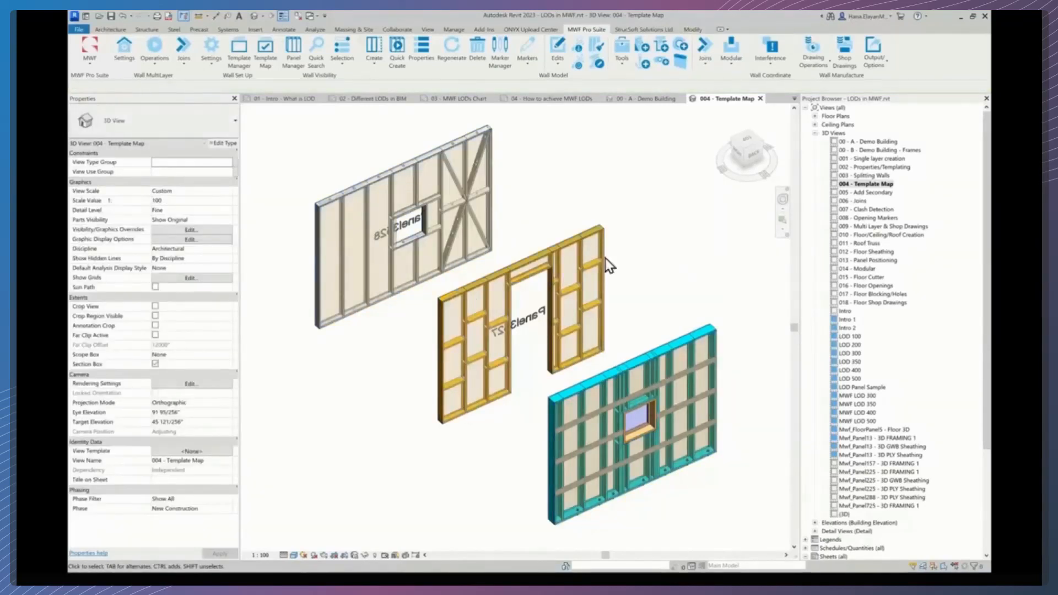
pyautogui.scroll(3, 413, 303)
pyautogui.scroll(2, 414, 299)
pyautogui.moveTo(415, 300); pyautogui.dragTo(533, 492, button='middle')
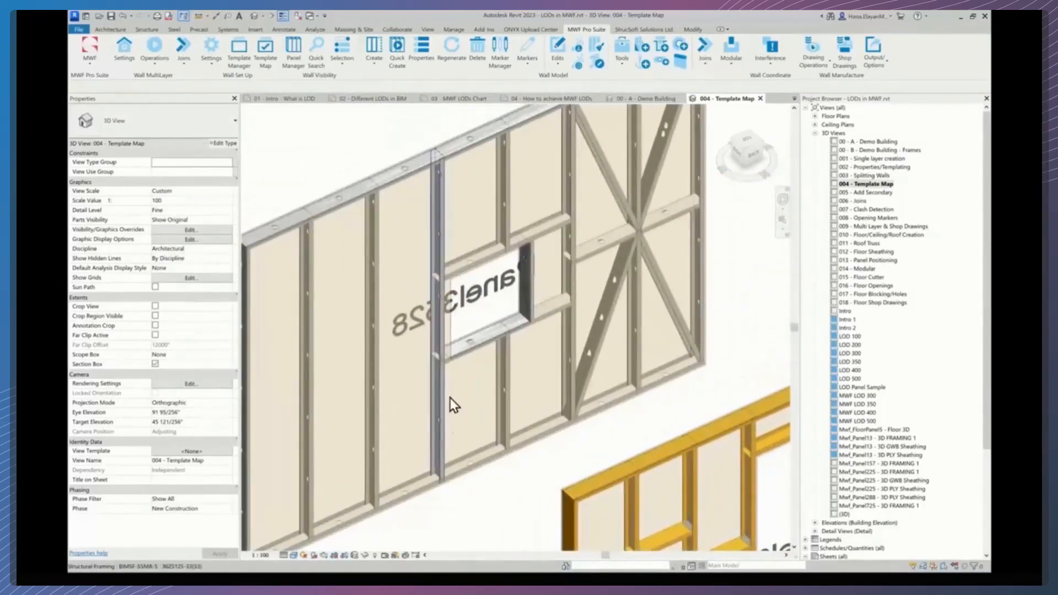
pyautogui.moveTo(671, 329); pyautogui.dragTo(536, 270, button='middle')
pyautogui.moveTo(570, 363); pyautogui.dragTo(527, 186, button='middle')
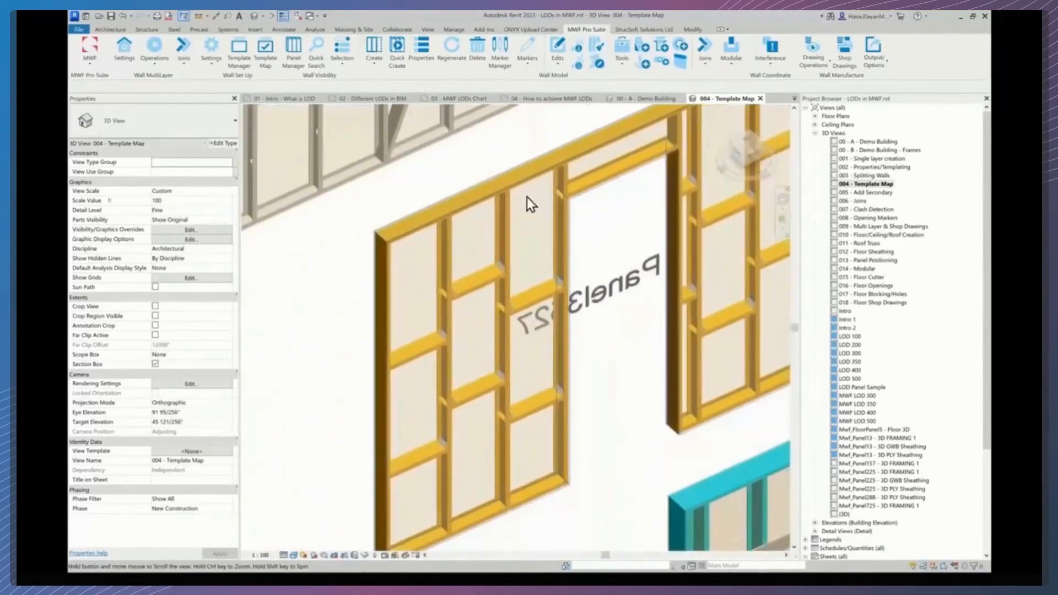
pyautogui.moveTo(640, 441); pyautogui.dragTo(415, 253, button='middle')
pyautogui.scroll(1, 415, 253)
pyautogui.moveTo(612, 478); pyautogui.dragTo(411, 455, button='middle')
pyautogui.scroll(1, 497, 431)
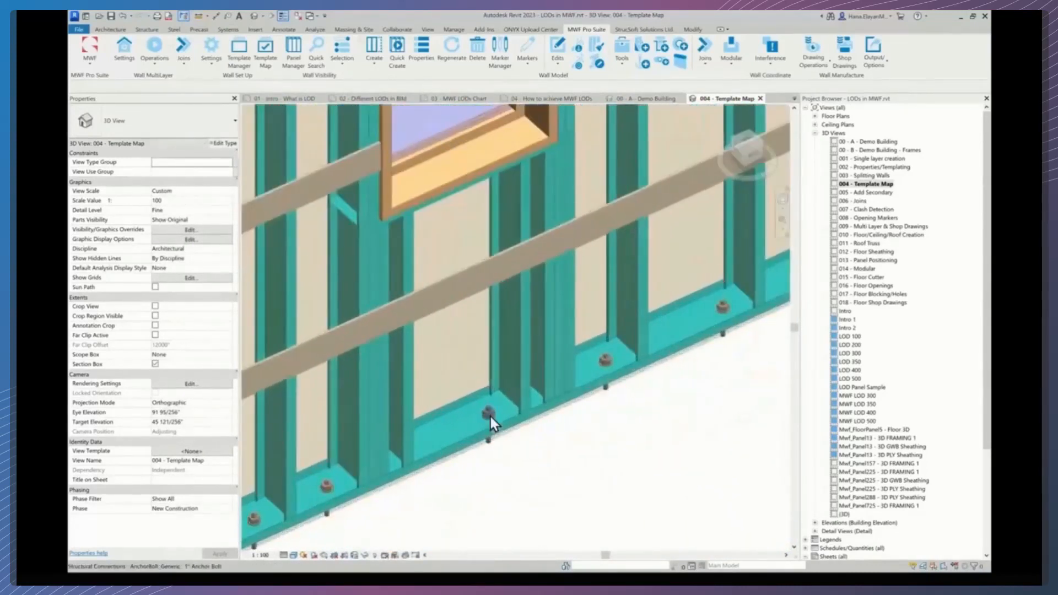
pyautogui.click(526, 452)
pyautogui.scroll(-3, 526, 452)
pyautogui.press('Escape')
pyautogui.scroll(6, 423, 170)
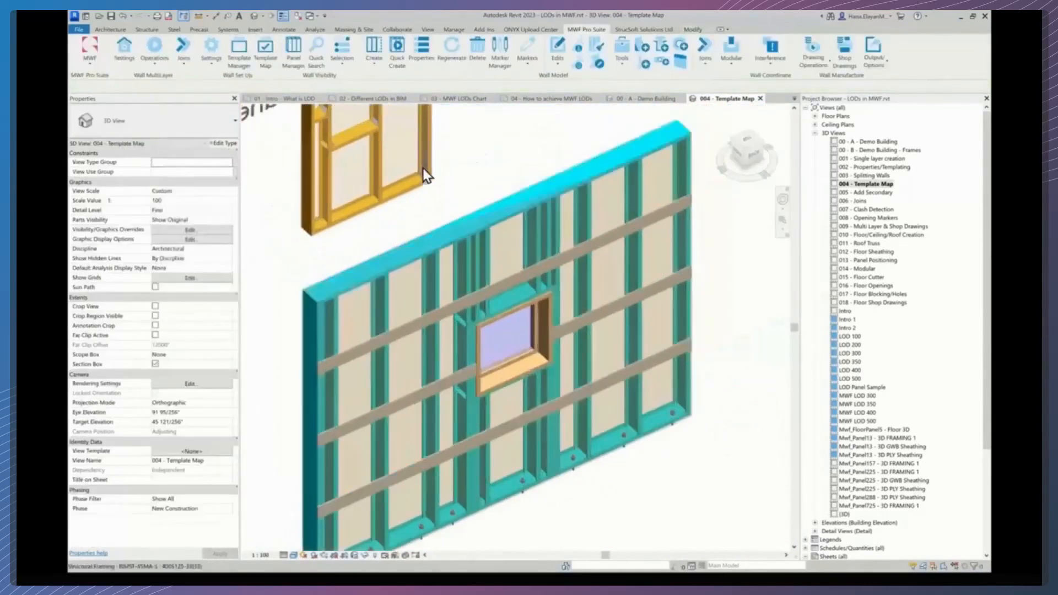
pyautogui.scroll(-8, 431, 183)
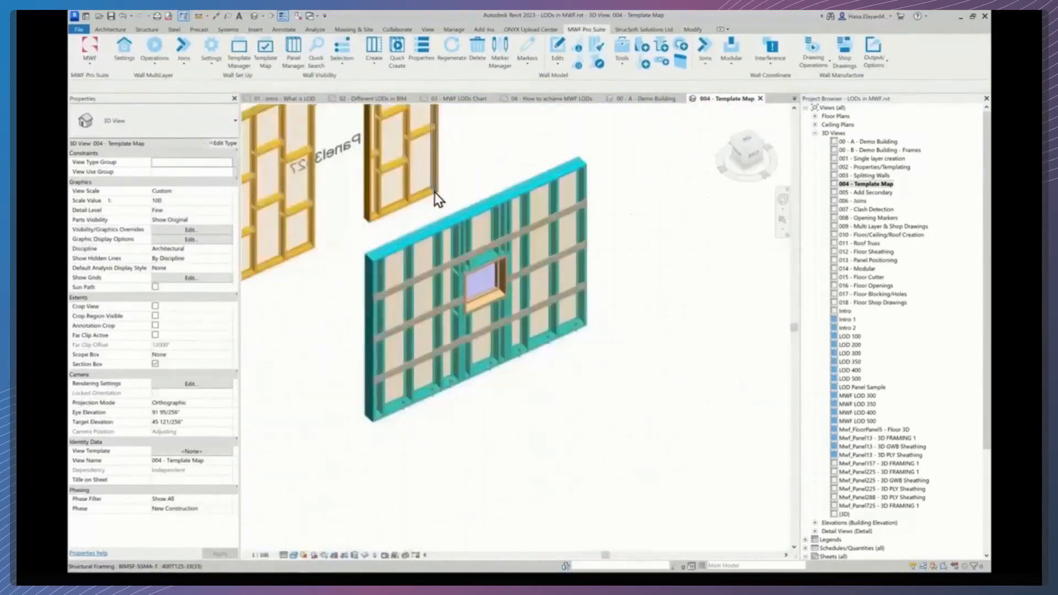
pyautogui.moveTo(418, 227); pyautogui.dragTo(556, 430, button='middle')
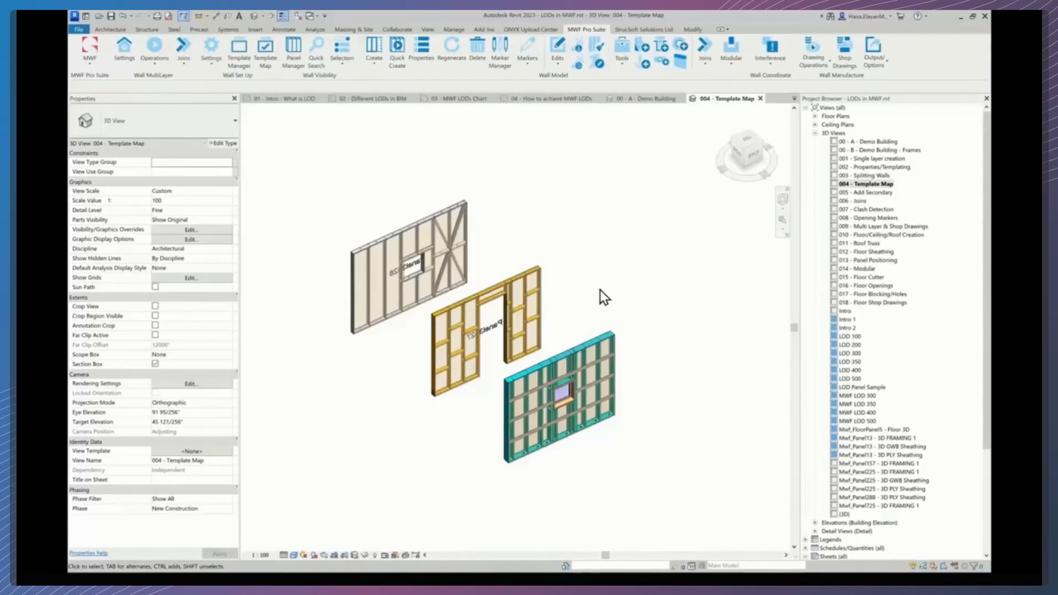
pyautogui.scroll(1, 600, 290)
pyautogui.moveTo(616, 302); pyautogui.dragTo(644, 293, button='middle')
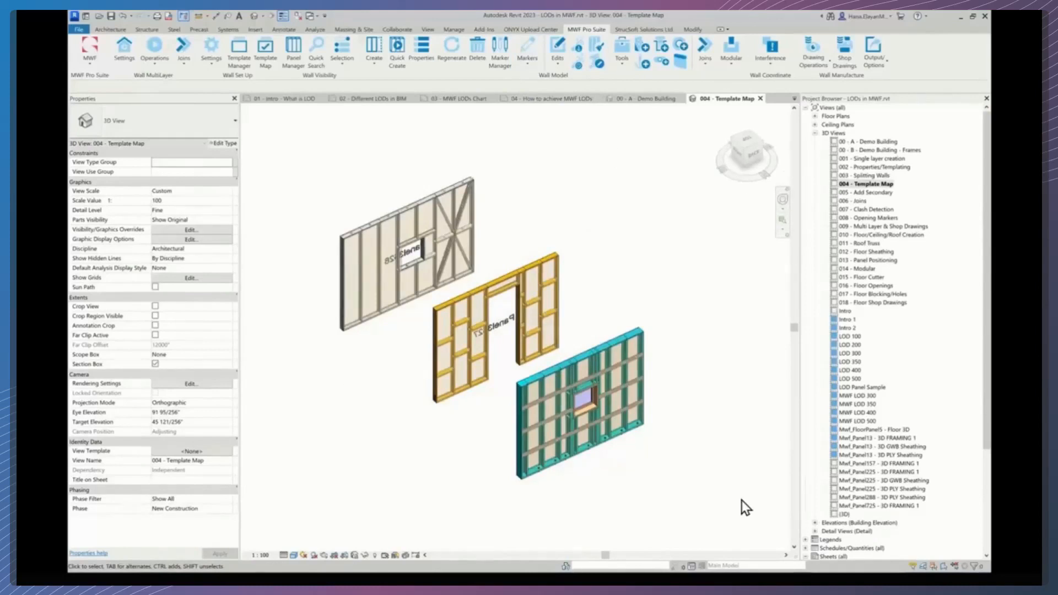
pyautogui.click(397, 30)
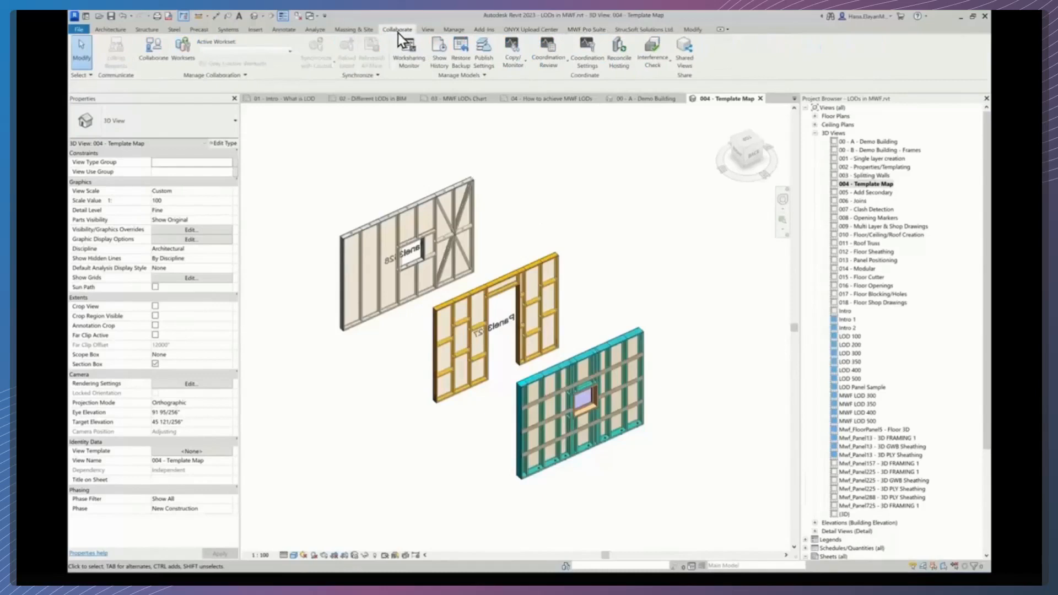
pyautogui.click(518, 68)
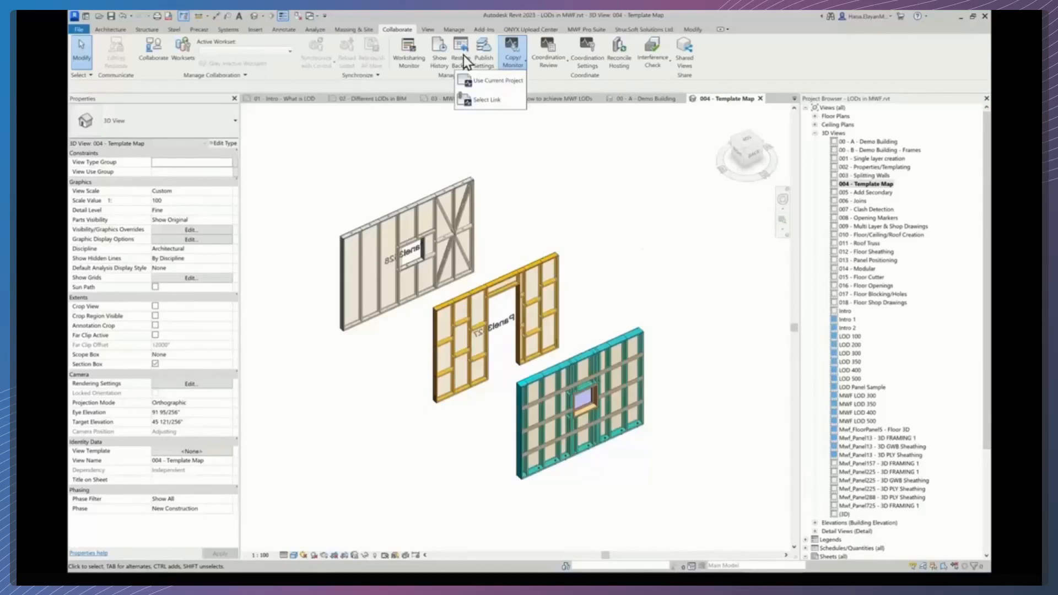
pyautogui.click(505, 139)
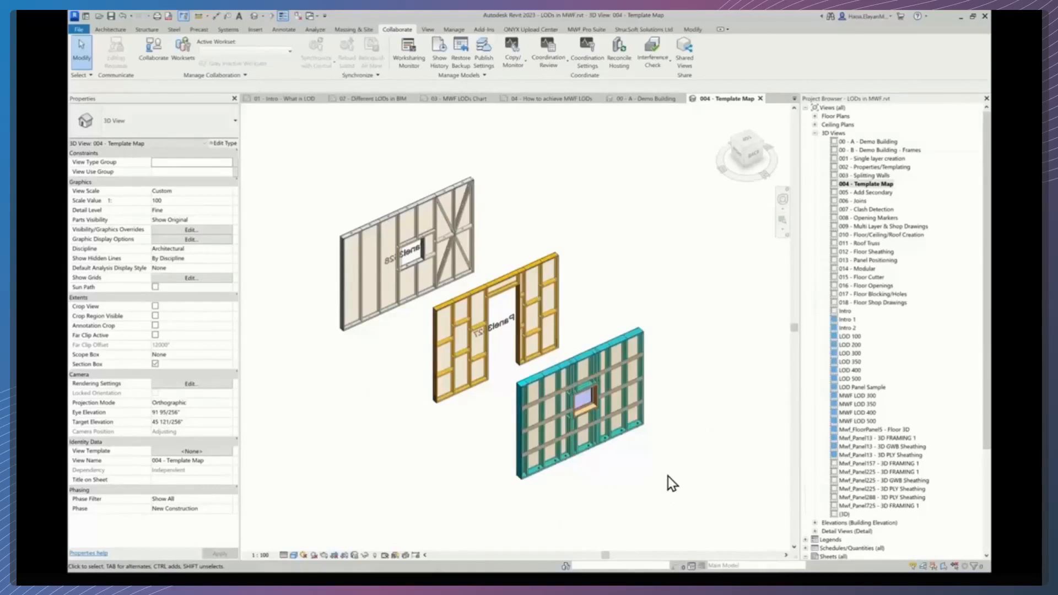
pyautogui.click(111, 30)
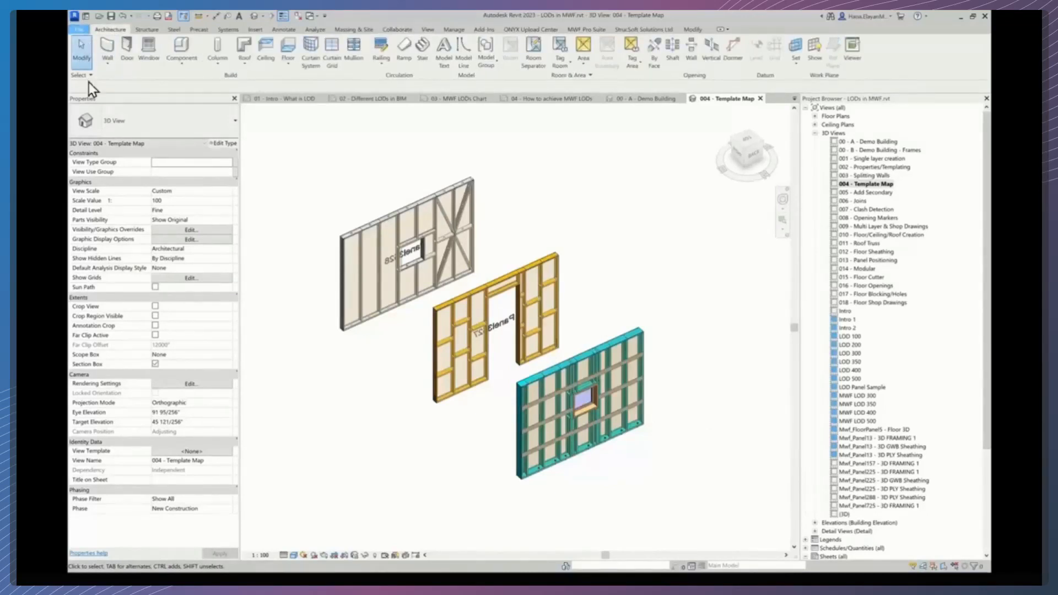
pyautogui.click(79, 30)
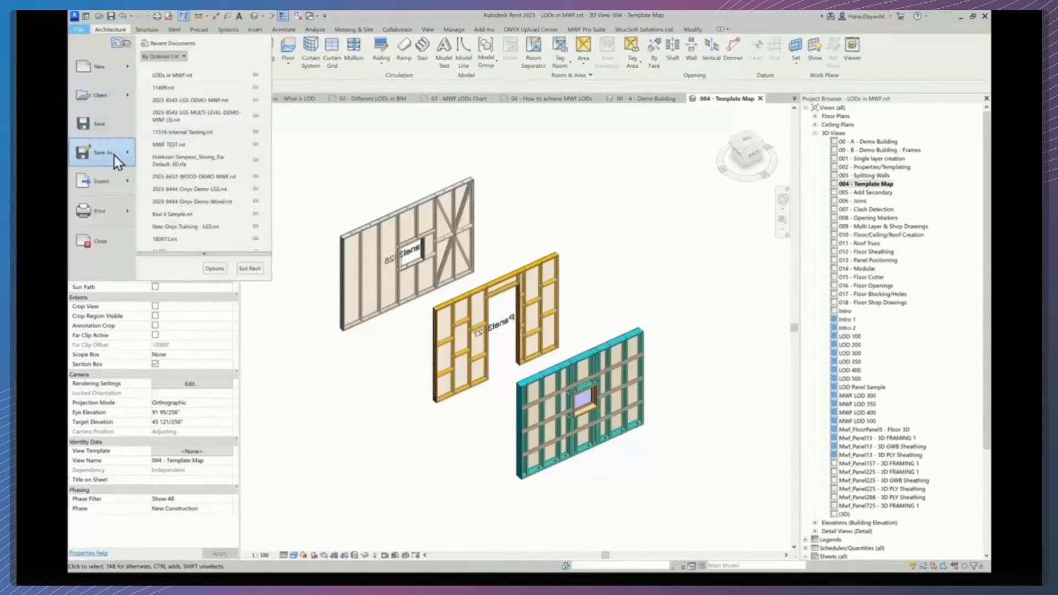
pyautogui.moveTo(114, 154)
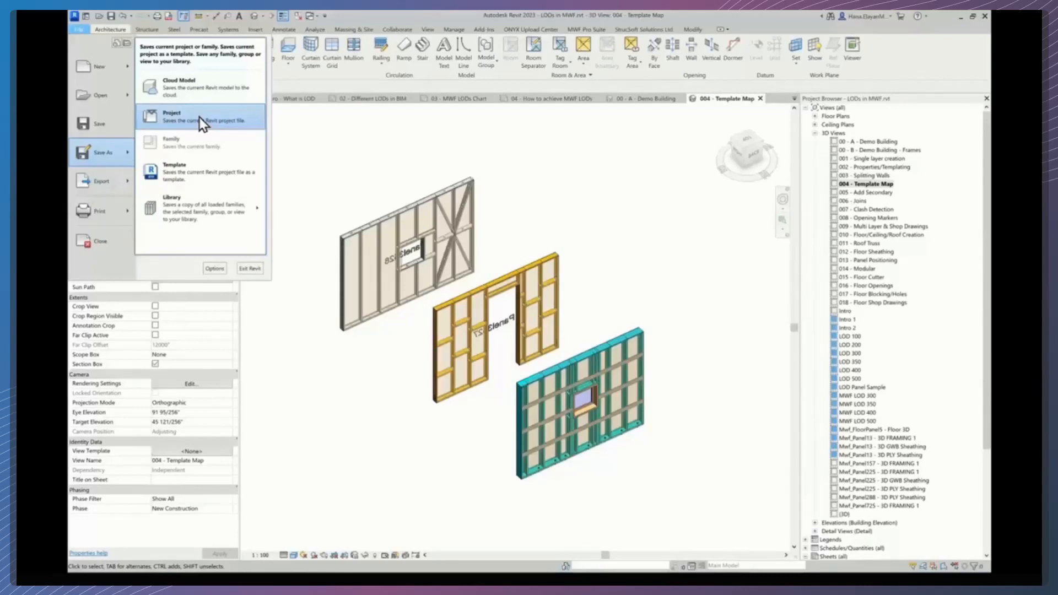
pyautogui.click(408, 159)
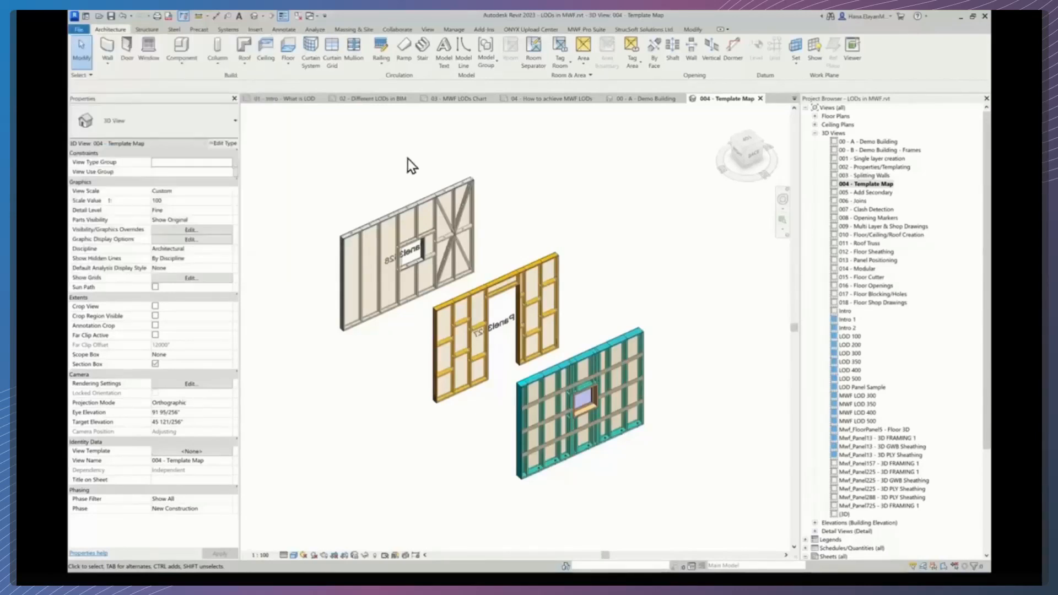